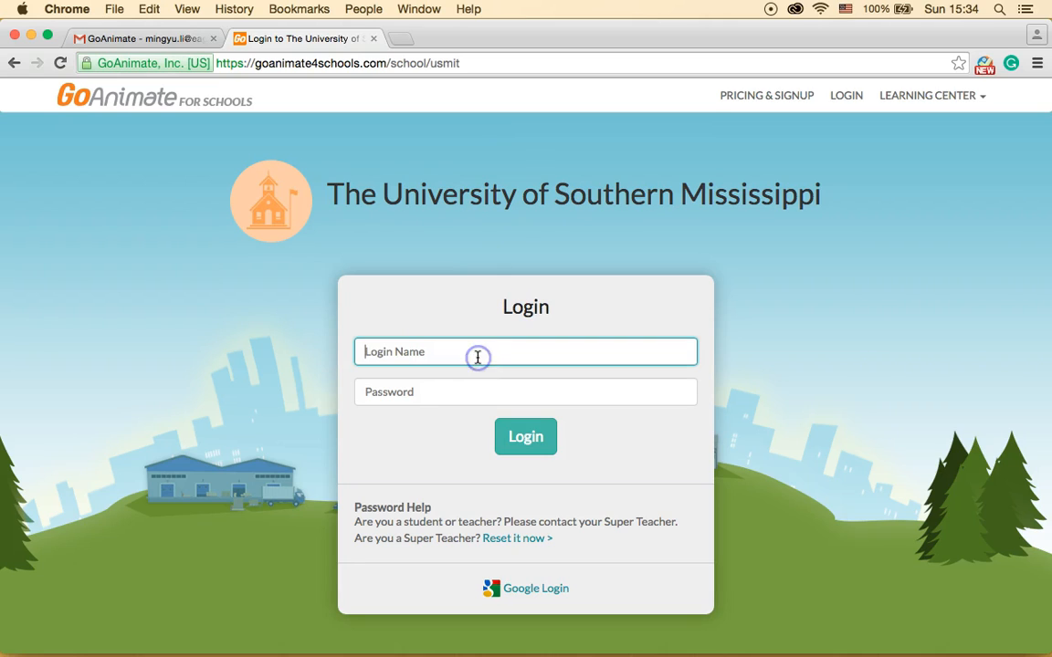
- Sign in with the saved login name from autocomplete and the account password
{"action": "type", "text": "mingyu"}
{"action": "left_click", "coordinate": [441, 373]}
{"action": "left_click", "coordinate": [393, 392]}
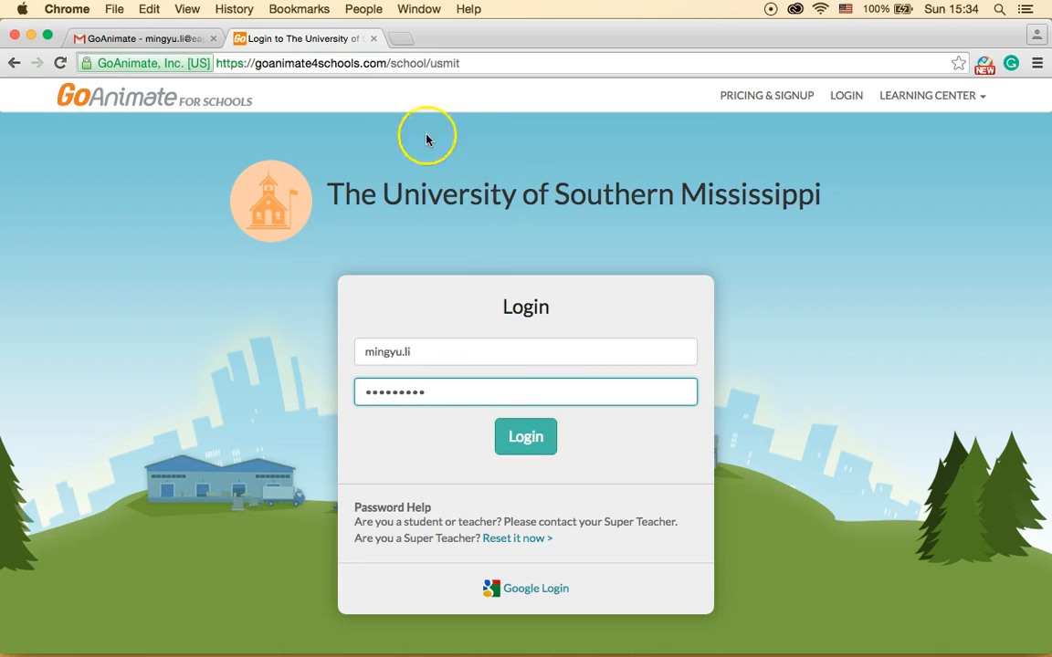
{"action": "left_click", "coordinate": [518, 449]}
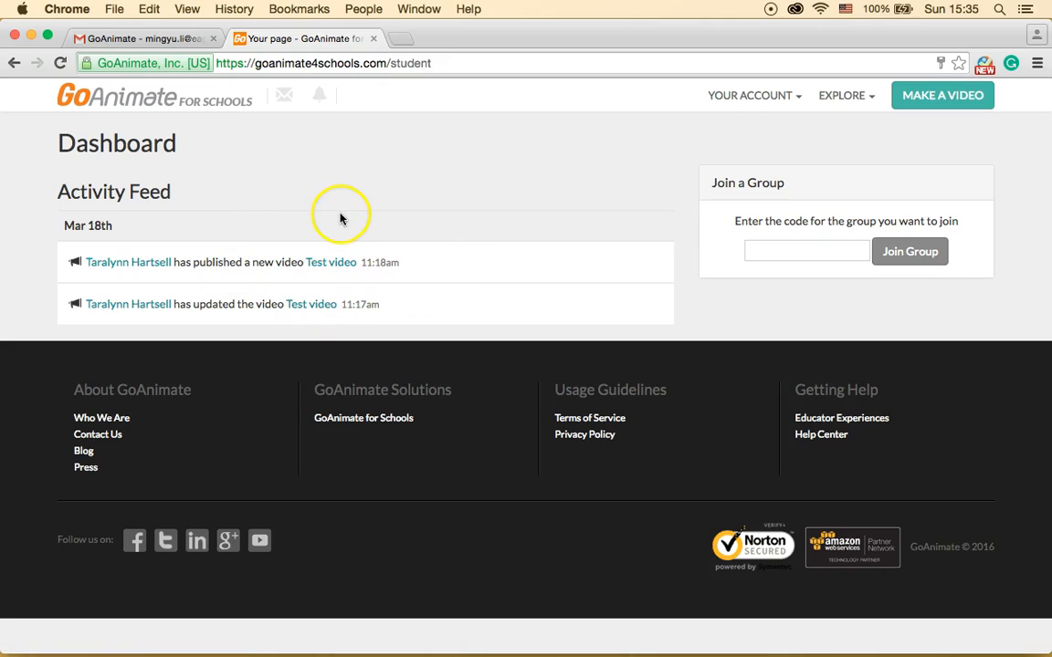
- Start making a new video from the student Dashboard
{"action": "left_click", "coordinate": [664, 205]}
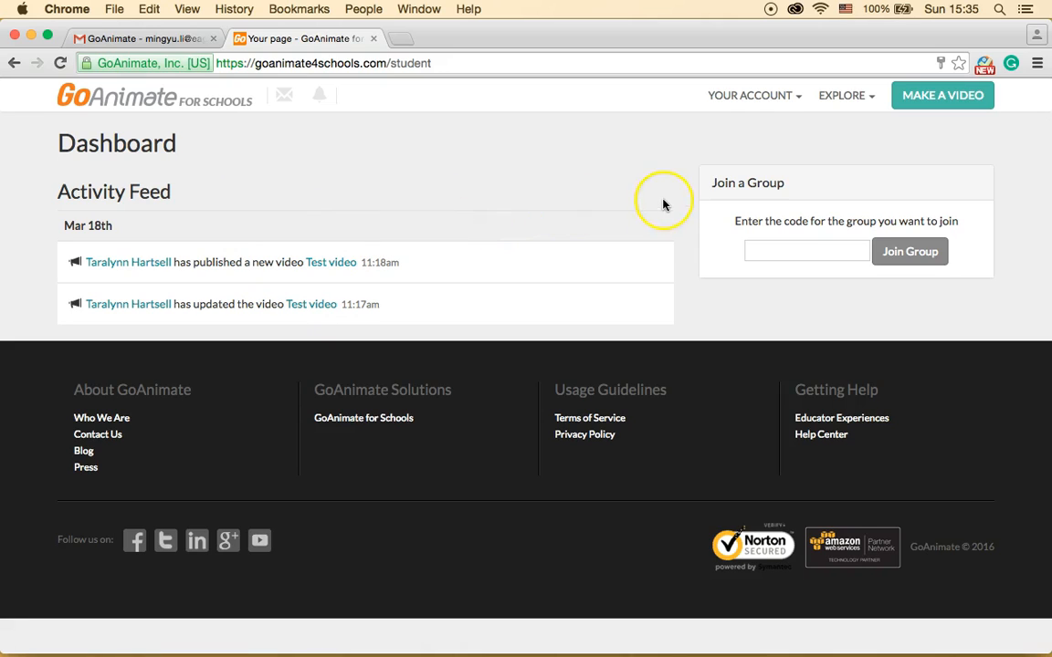
{"action": "left_click", "coordinate": [773, 157]}
{"action": "left_click", "coordinate": [936, 103]}
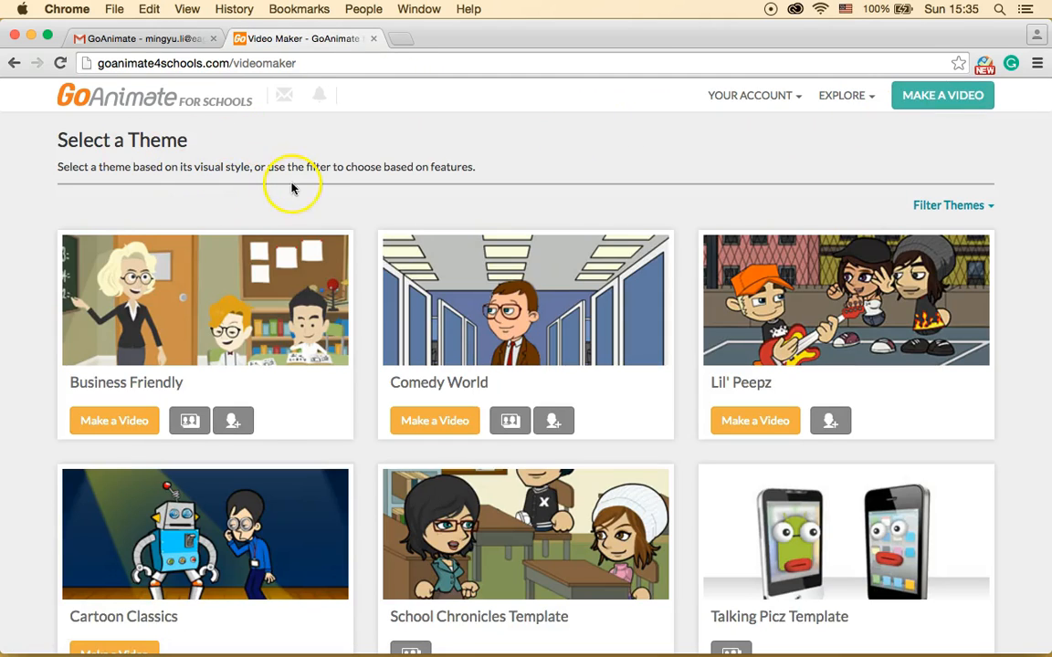
- Browse the available themes in the Select a Theme grid
{"action": "scroll", "coordinate": [361, 324], "scroll_direction": "down", "scroll_amount": 5}
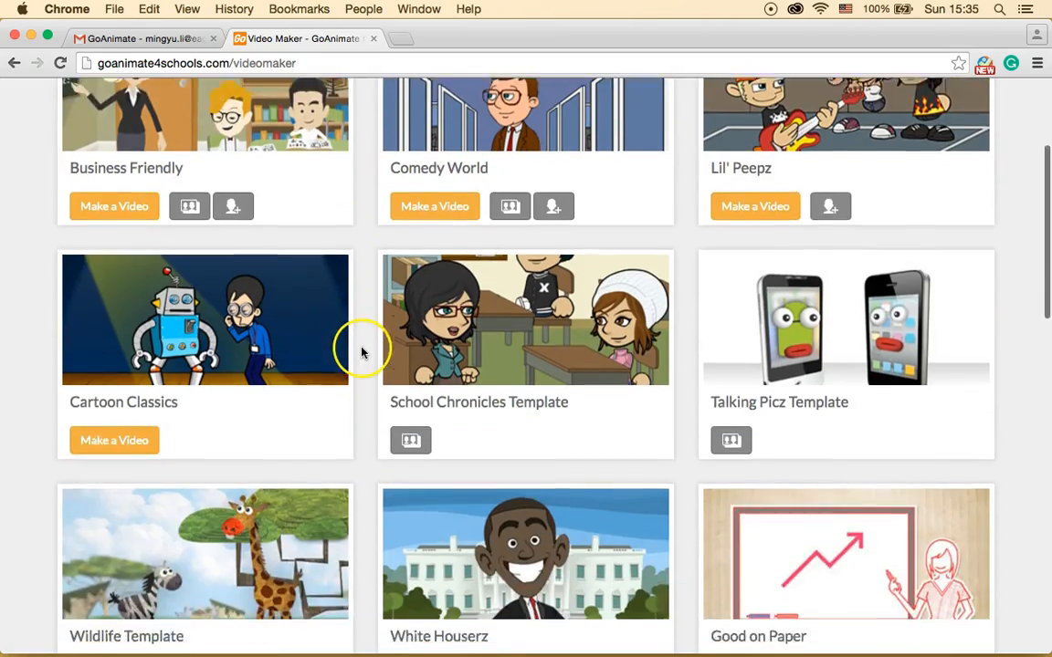
{"action": "scroll", "coordinate": [366, 329], "scroll_direction": "down", "scroll_amount": 9}
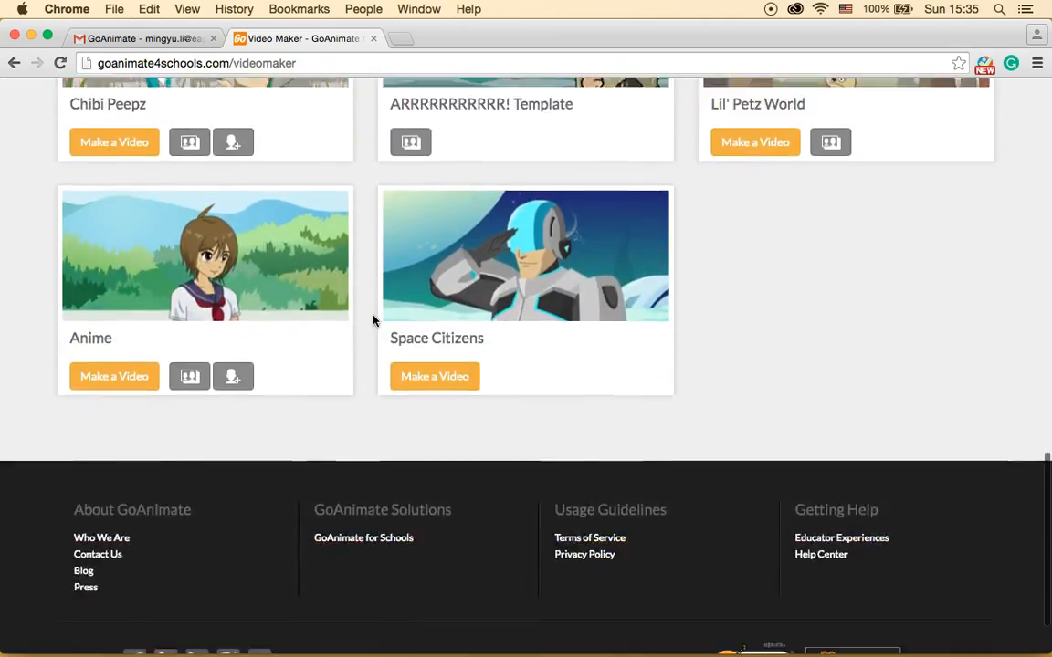
{"action": "scroll", "coordinate": [370, 315], "scroll_direction": "up", "scroll_amount": 9}
{"action": "scroll", "coordinate": [372, 320], "scroll_direction": "up", "scroll_amount": 5}
{"action": "scroll", "coordinate": [372, 319], "scroll_direction": "down", "scroll_amount": 2}
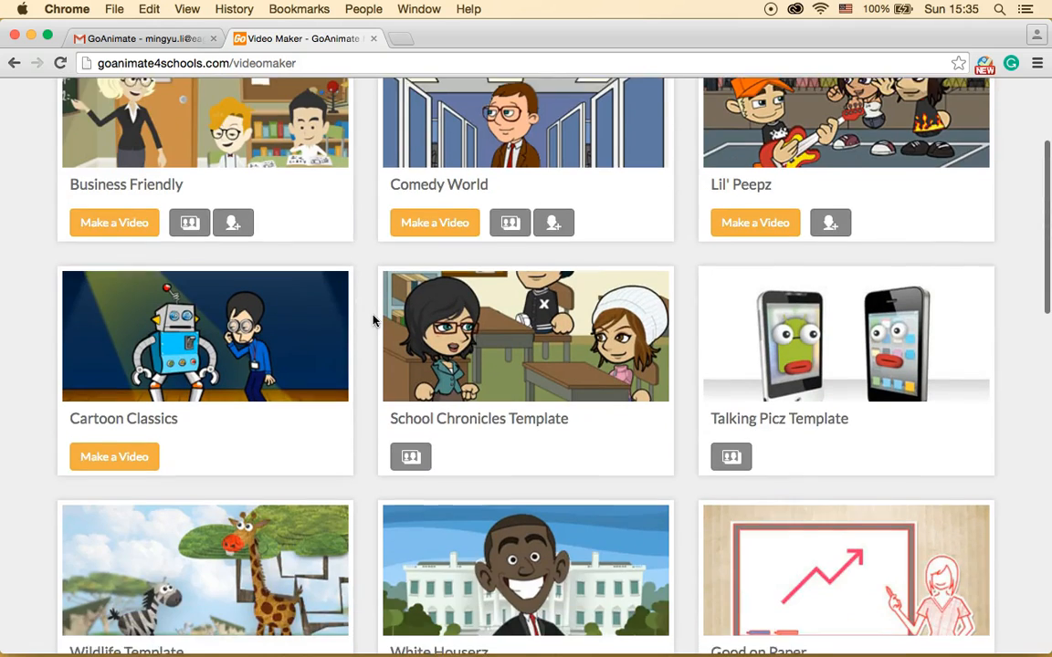
{"action": "scroll", "coordinate": [372, 319], "scroll_direction": "up", "scroll_amount": 1}
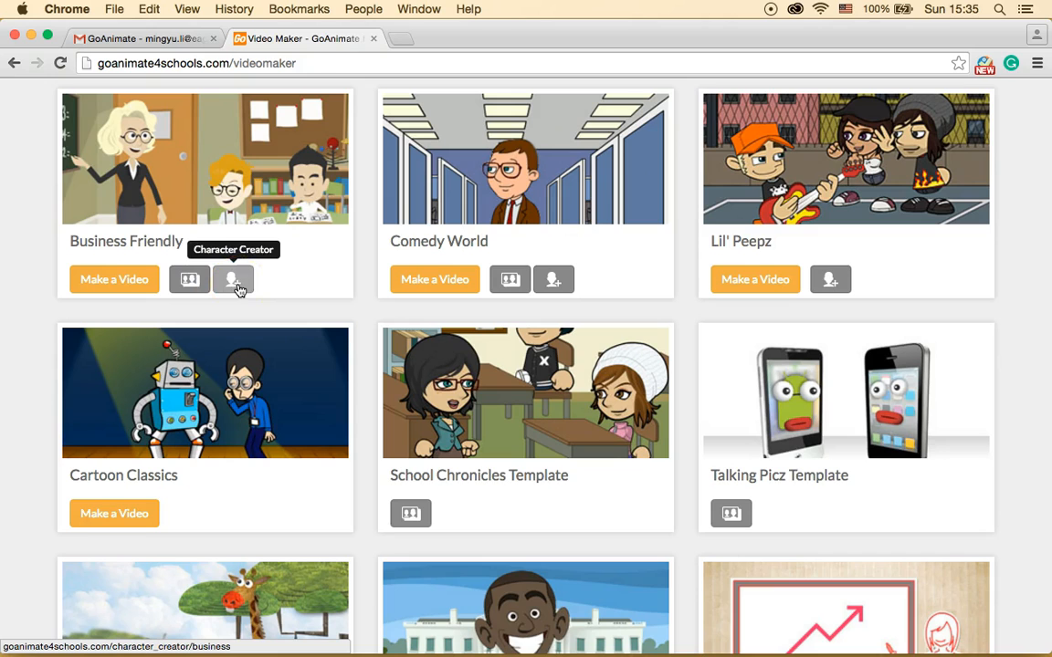
{"action": "scroll", "coordinate": [364, 315], "scroll_direction": "down", "scroll_amount": 1}
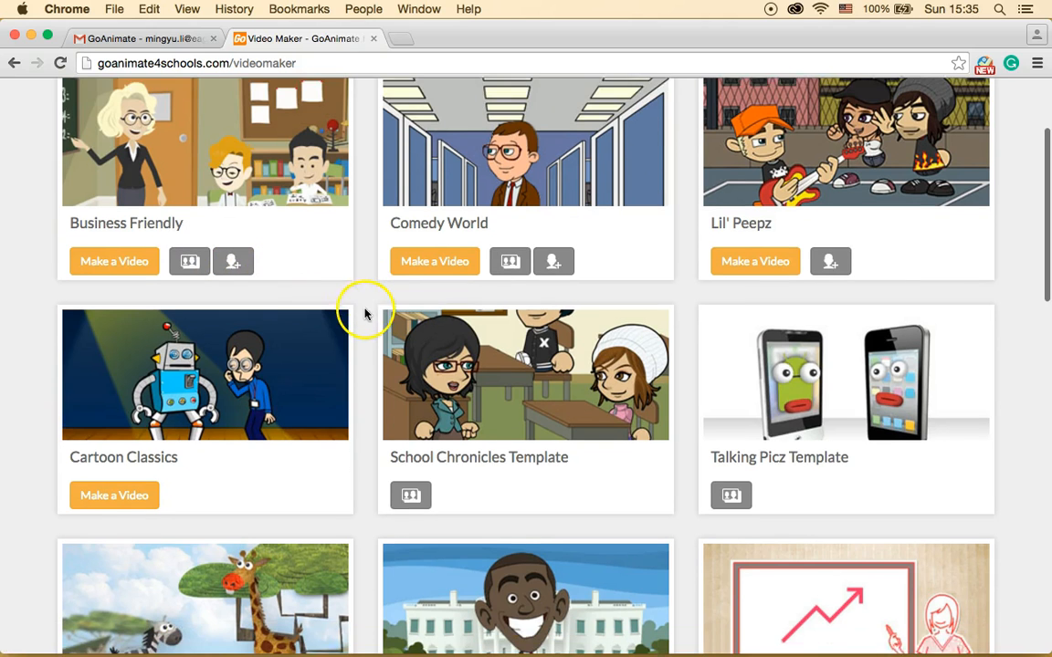
{"action": "scroll", "coordinate": [360, 309], "scroll_direction": "down", "scroll_amount": 3}
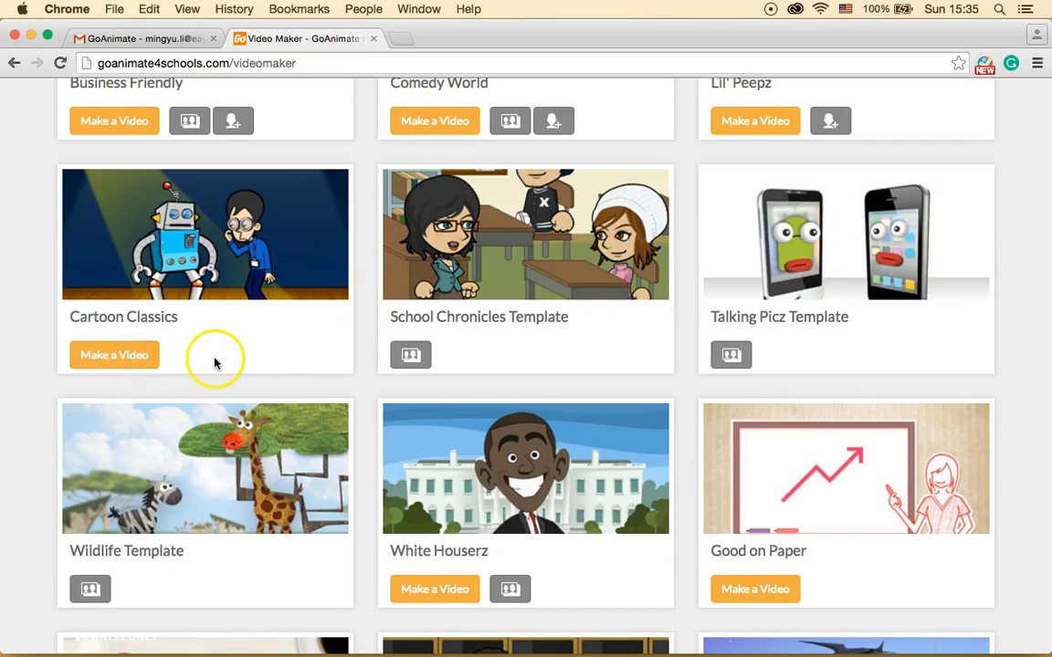
{"action": "scroll", "coordinate": [183, 376], "scroll_direction": "down", "scroll_amount": 3}
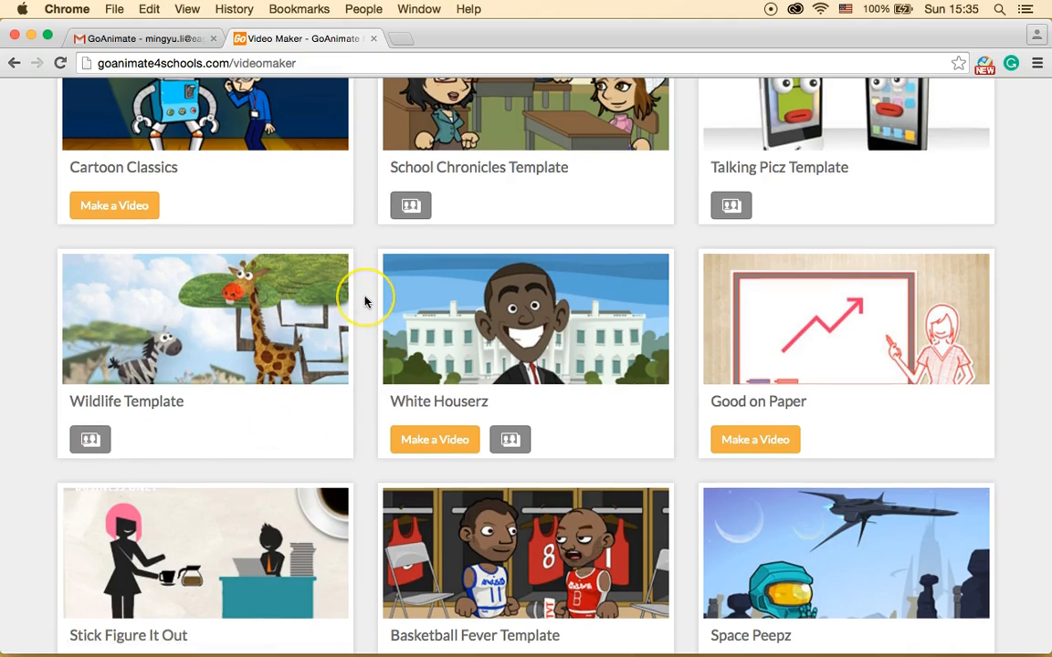
{"action": "scroll", "coordinate": [364, 298], "scroll_direction": "up", "scroll_amount": 7}
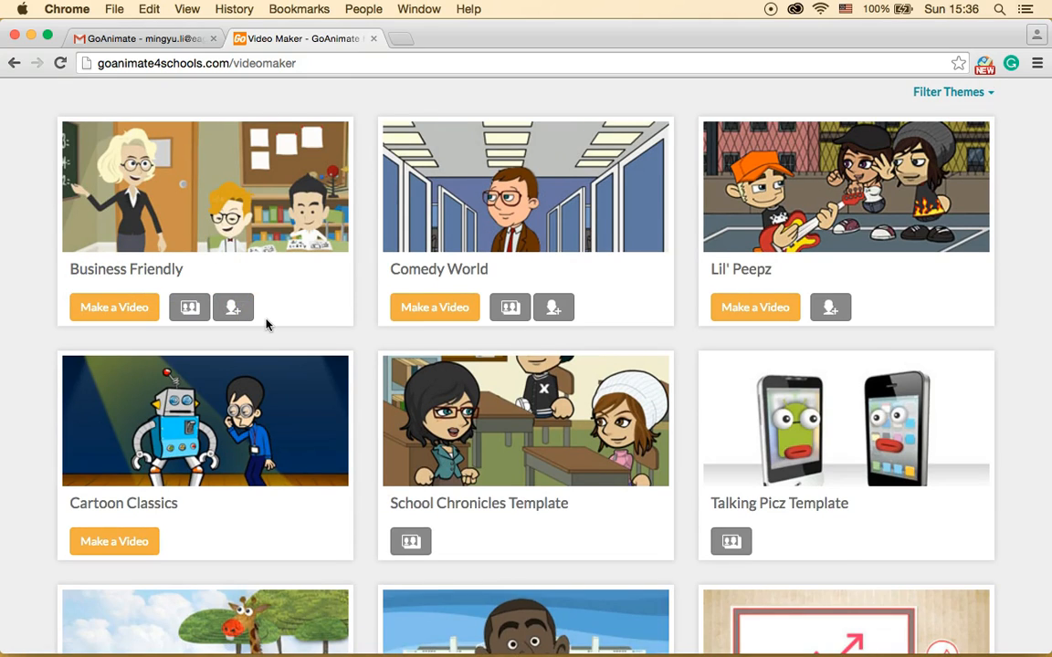
{"action": "scroll", "coordinate": [266, 324], "scroll_direction": "up", "scroll_amount": 3}
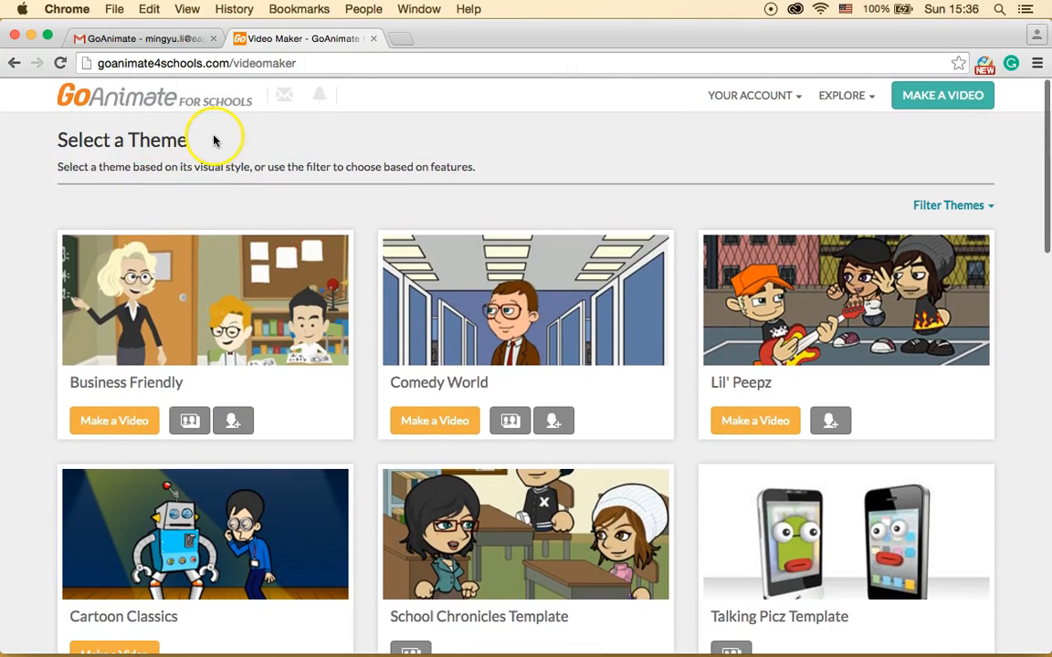
{"action": "scroll", "coordinate": [218, 228], "scroll_direction": "down", "scroll_amount": 1}
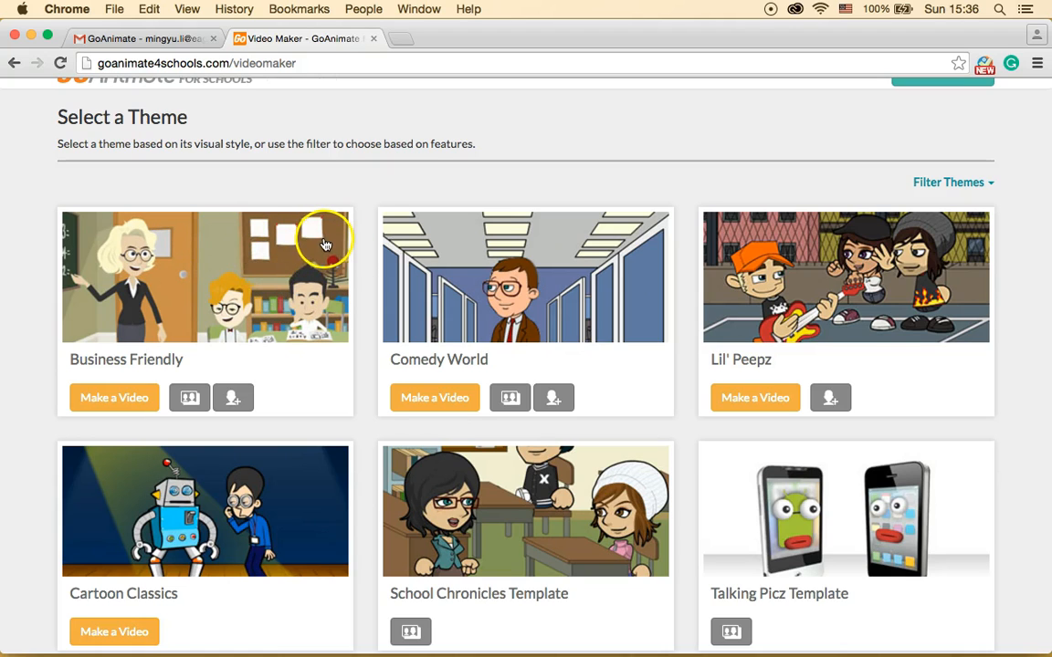
{"action": "scroll", "coordinate": [365, 230], "scroll_direction": "up", "scroll_amount": 1}
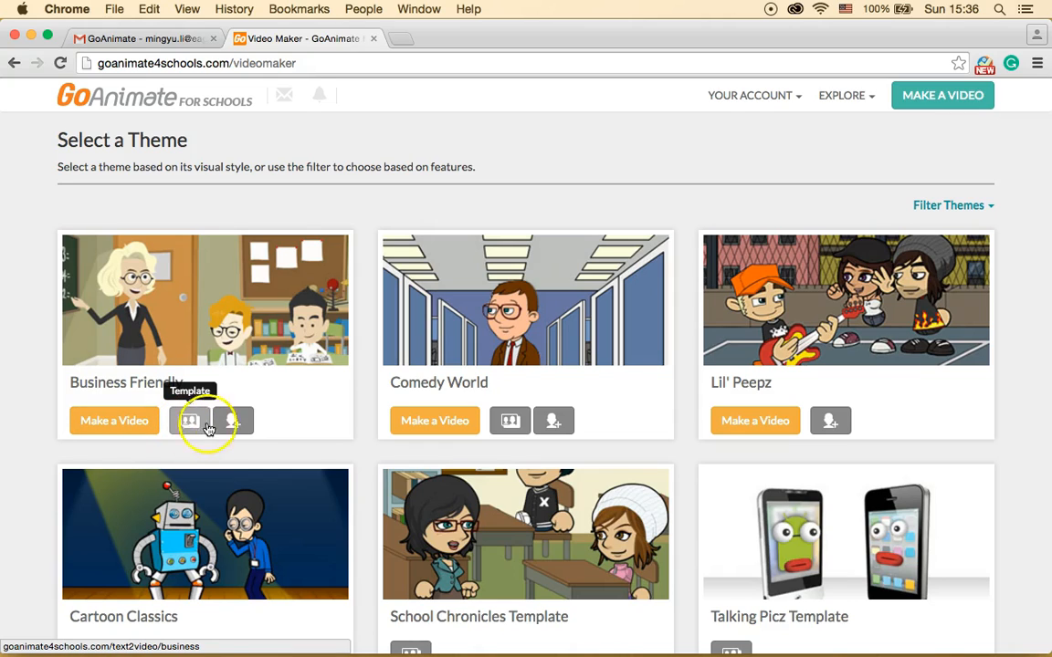
- Pick the Business Friendly theme and launch its video maker
{"action": "left_click", "coordinate": [234, 433]}
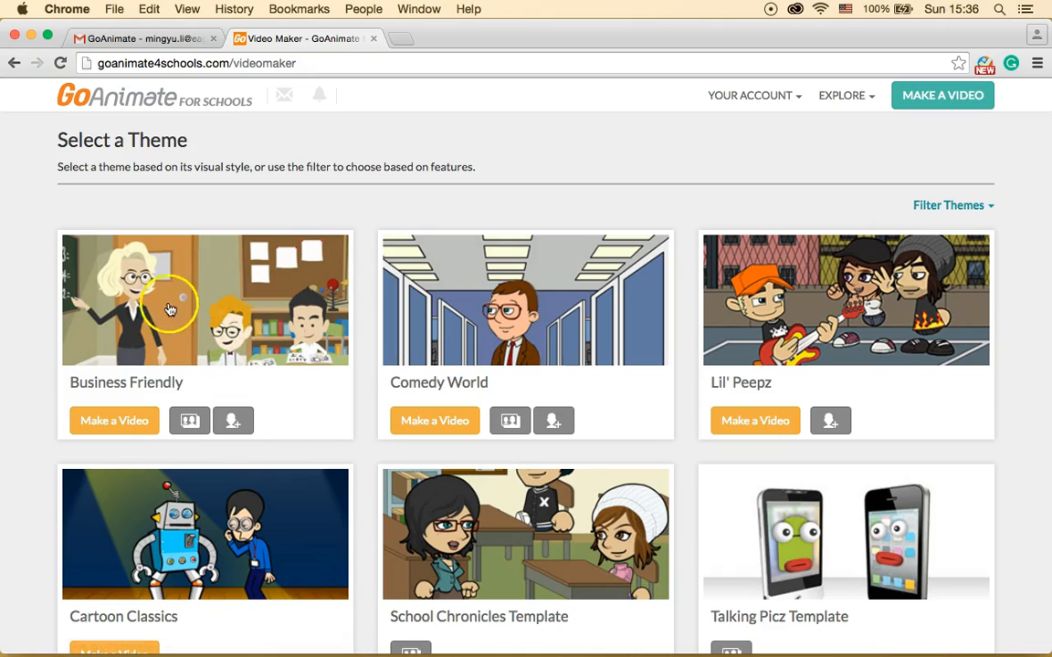
{"action": "left_click", "coordinate": [237, 424]}
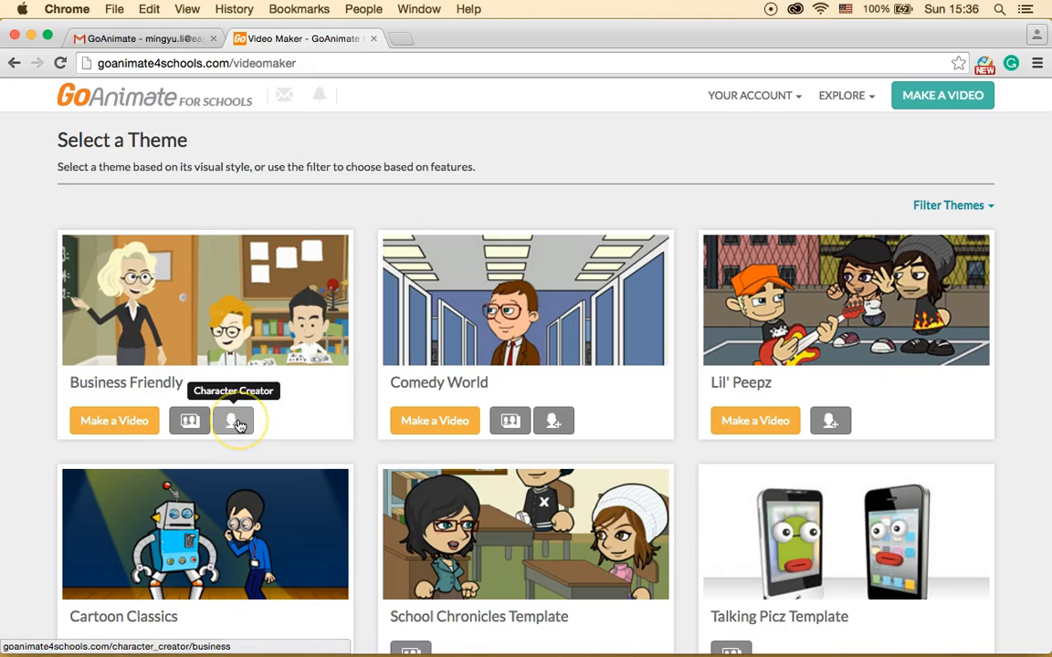
{"action": "left_click", "coordinate": [132, 422]}
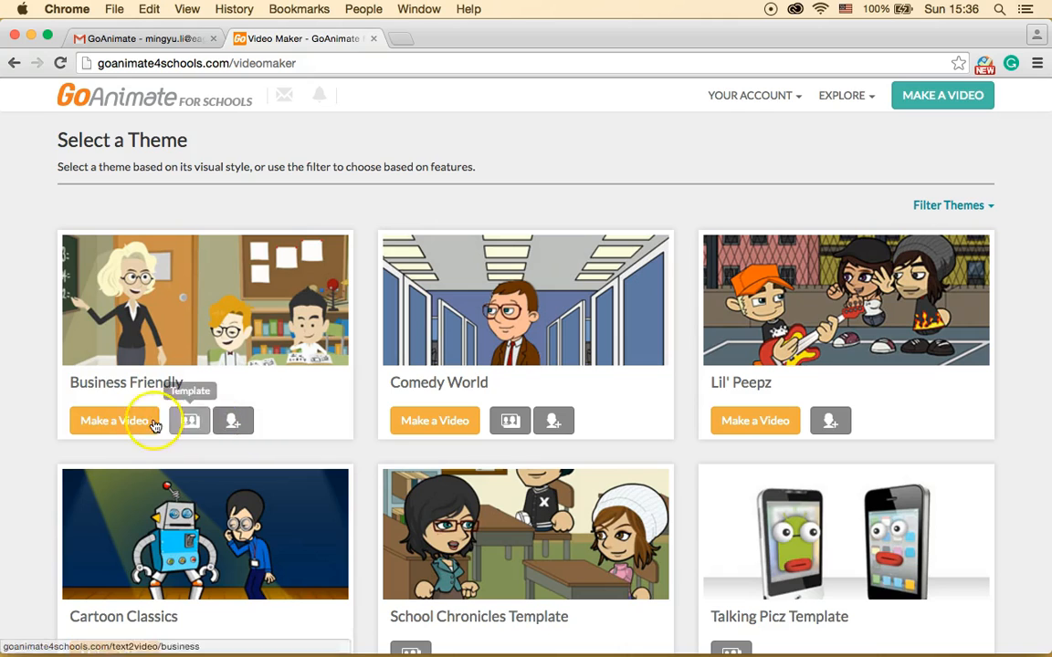
{"action": "scroll", "coordinate": [363, 403], "scroll_direction": "down", "scroll_amount": 1}
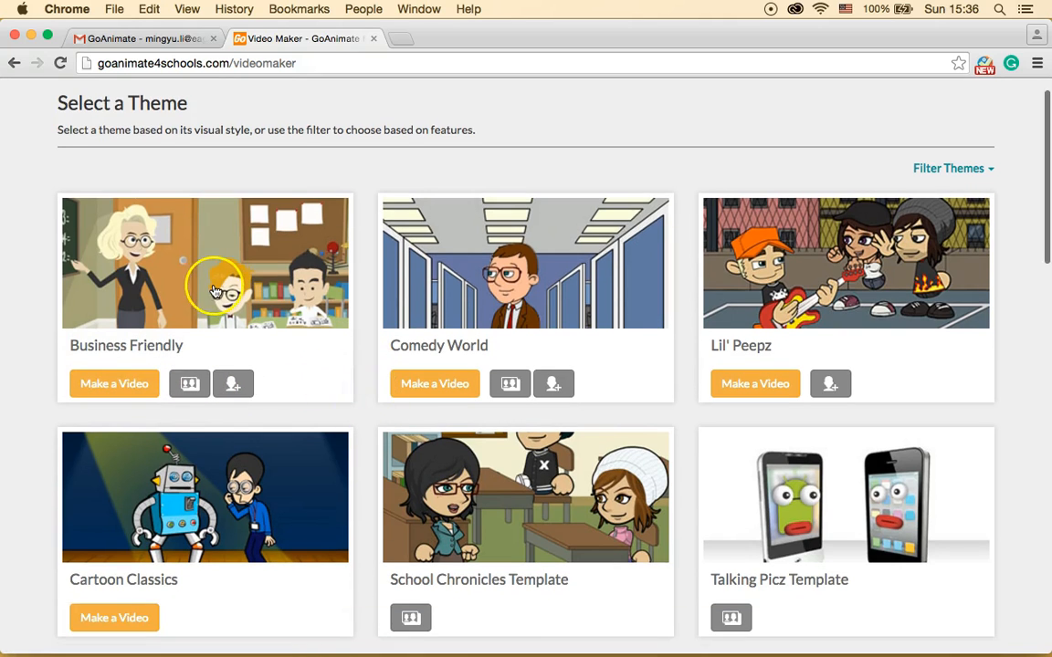
{"action": "left_click", "coordinate": [105, 388]}
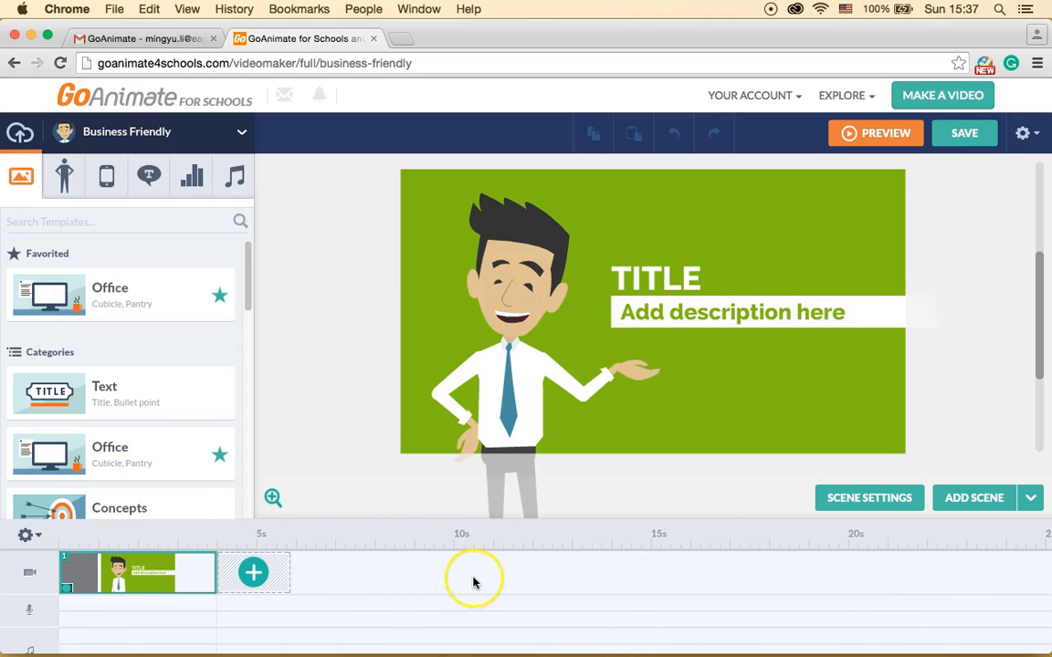
- Expand the browser to full screen once the Business Friendly editor has loaded
{"action": "left_click", "coordinate": [48, 35]}
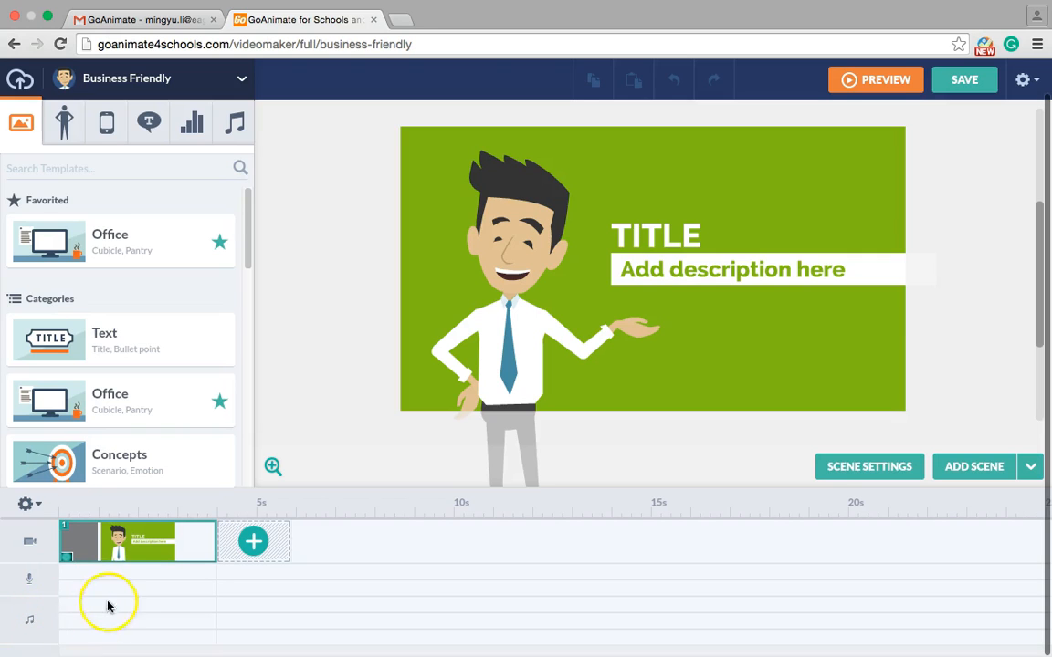
{"action": "scroll", "coordinate": [135, 623], "scroll_direction": "up", "scroll_amount": 1}
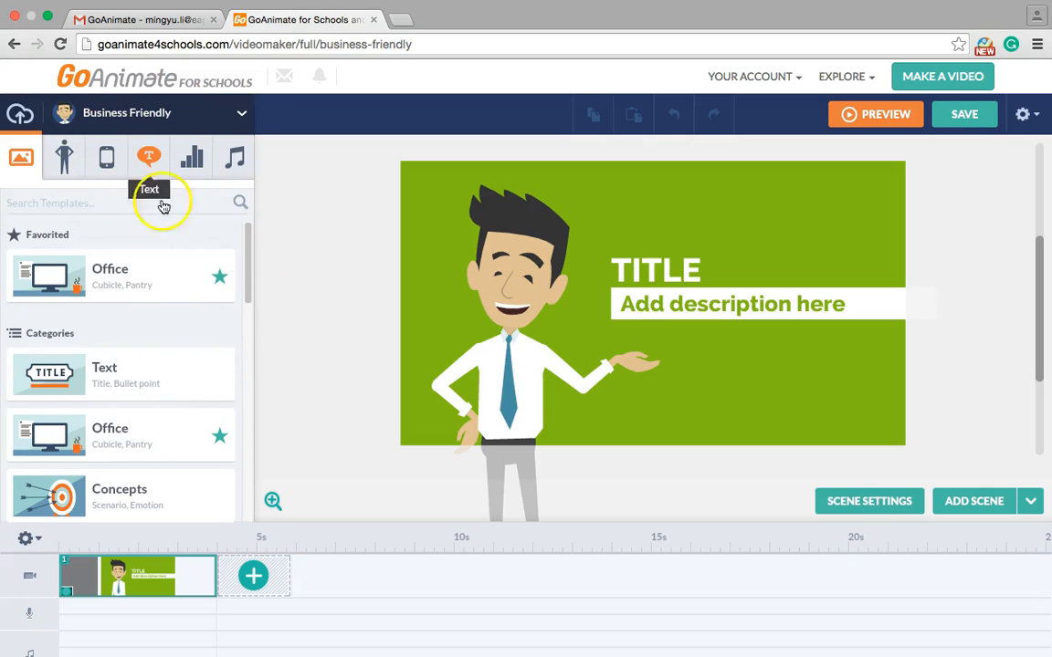
{"action": "scroll", "coordinate": [289, 391], "scroll_direction": "down", "scroll_amount": 5}
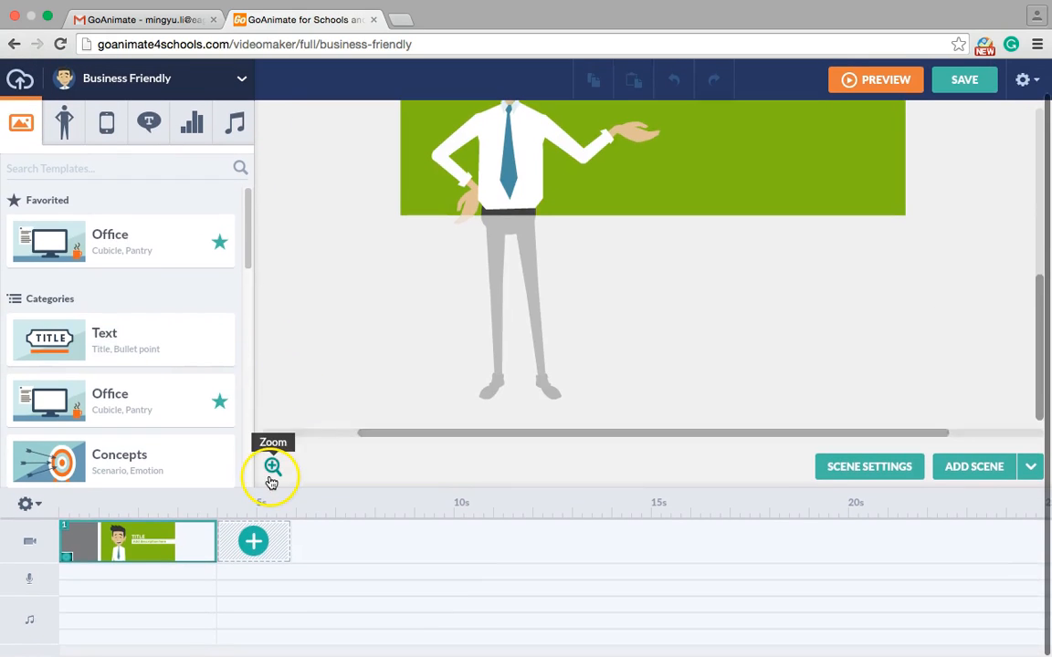
{"action": "scroll", "coordinate": [354, 351], "scroll_direction": "up", "scroll_amount": 3}
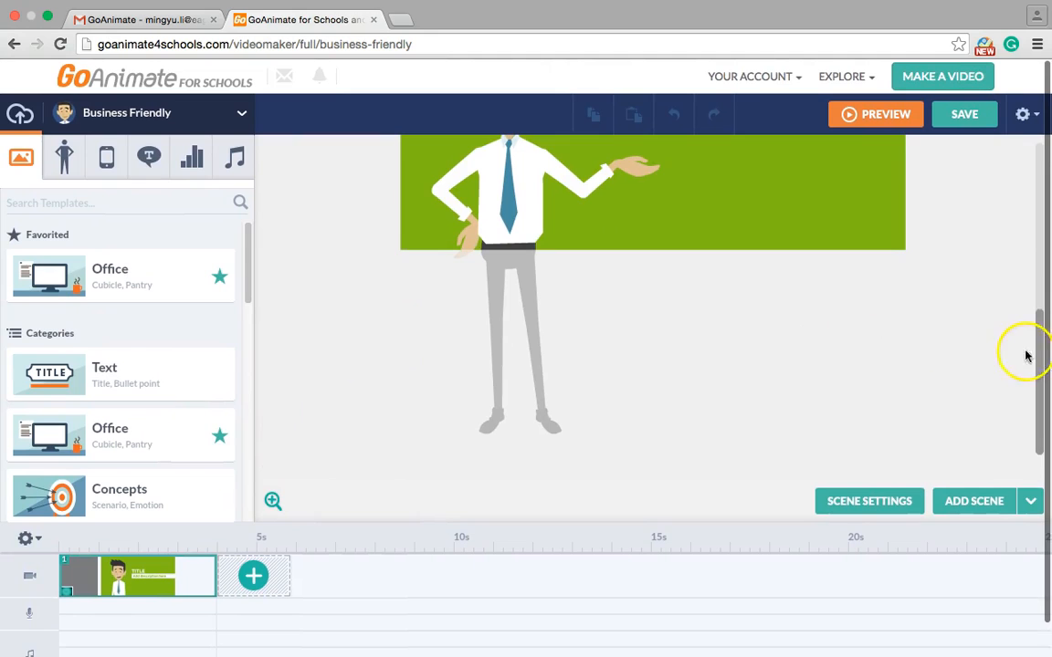
{"action": "left_click_drag", "start_coordinate": [1041, 347], "coordinate": [1030, 283]}
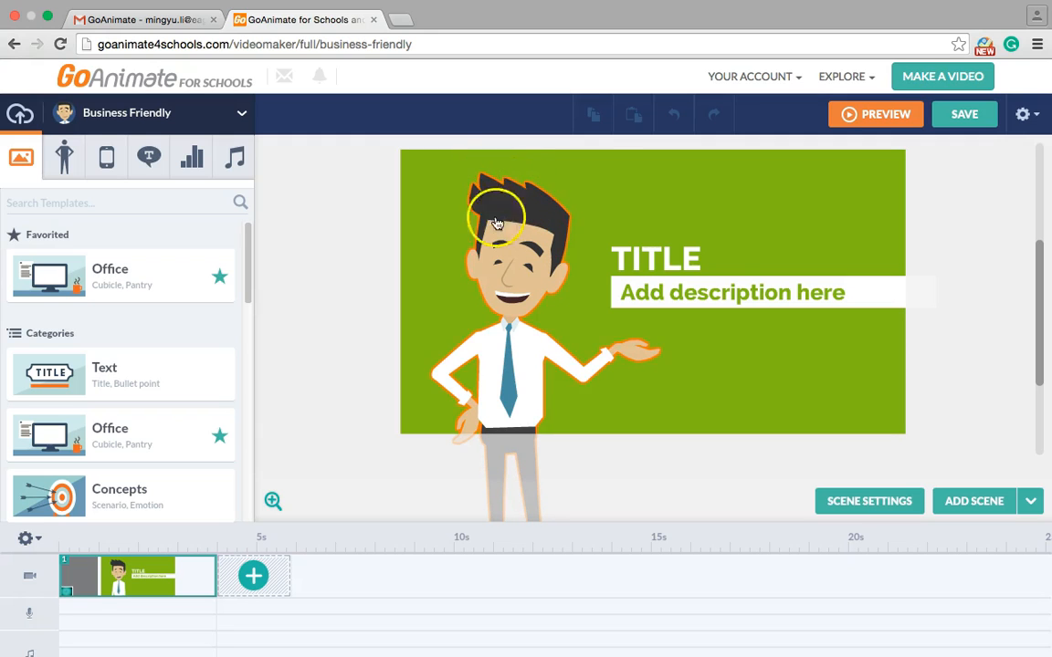
{"action": "left_click", "coordinate": [539, 272]}
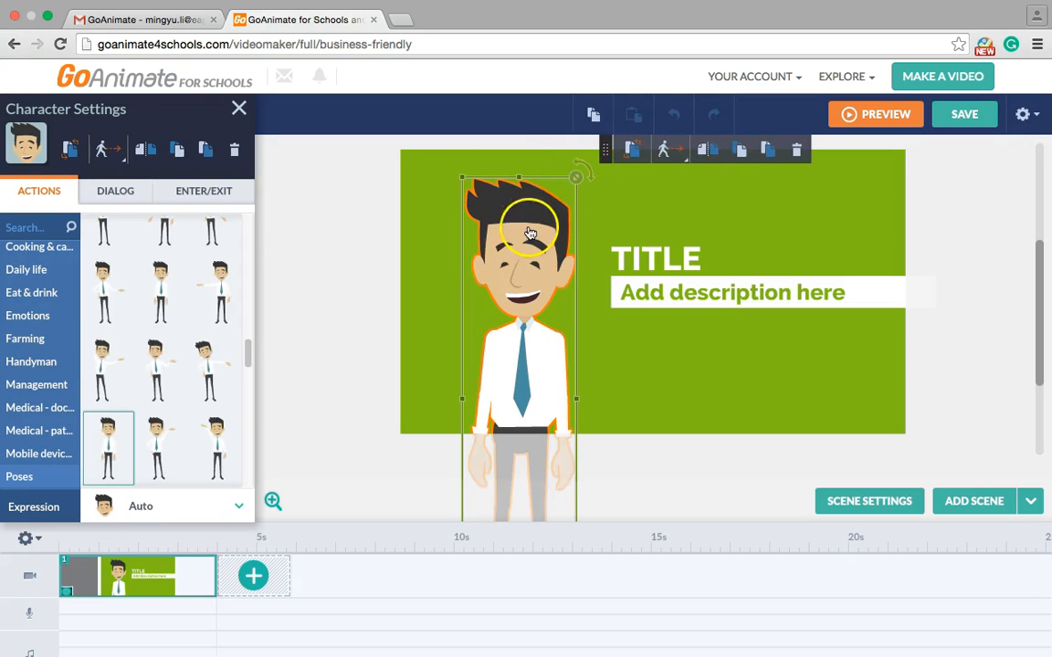
{"action": "left_click", "coordinate": [673, 264]}
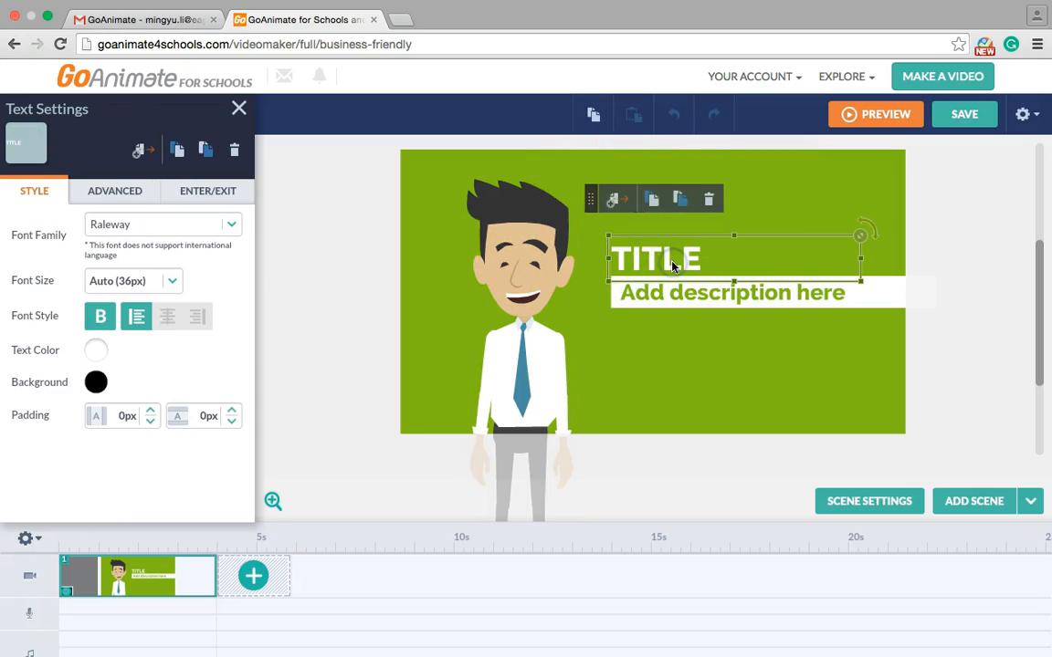
{"action": "left_click", "coordinate": [685, 300]}
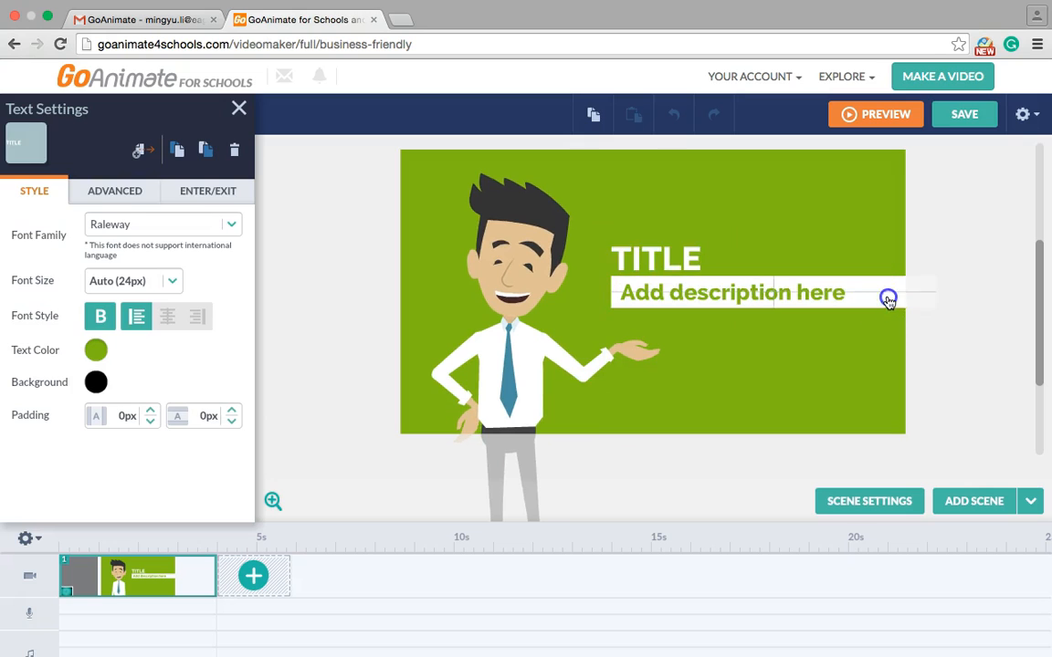
{"action": "left_click", "coordinate": [953, 382]}
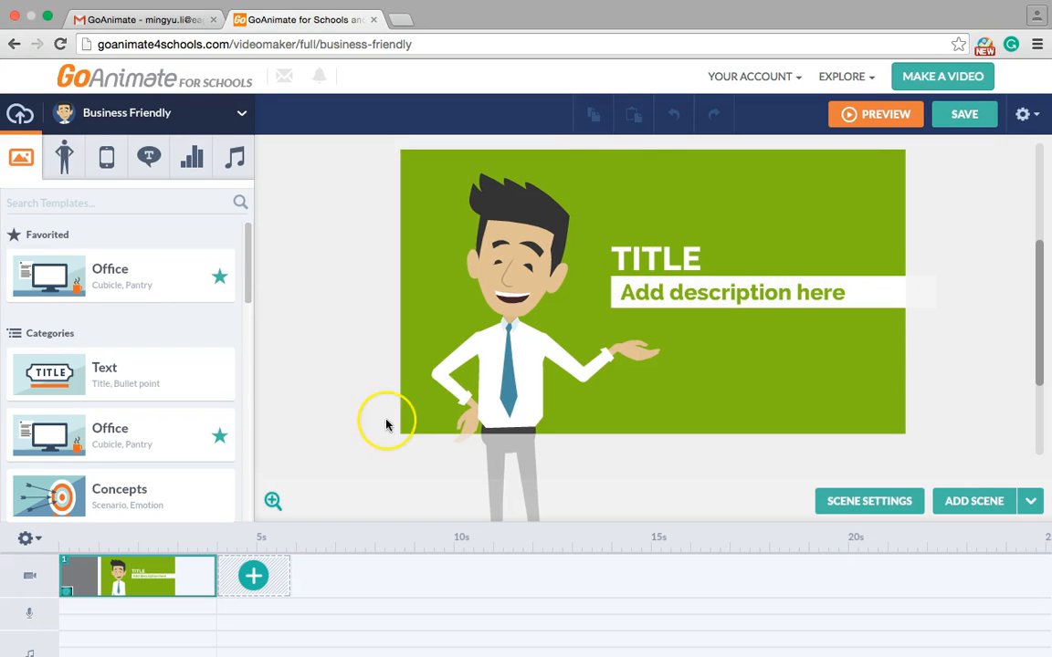
{"action": "scroll", "coordinate": [386, 425], "scroll_direction": "down", "scroll_amount": 2}
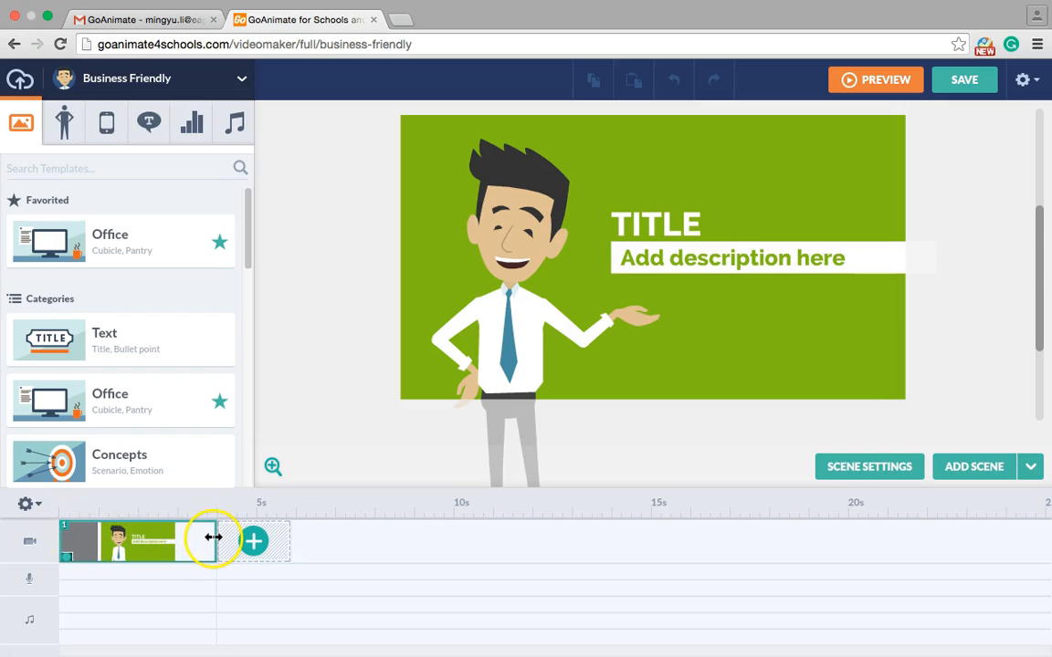
- Shorten the title scene on the timeline to 2.00 seconds
{"action": "left_click_drag", "start_coordinate": [213, 537], "coordinate": [250, 544]}
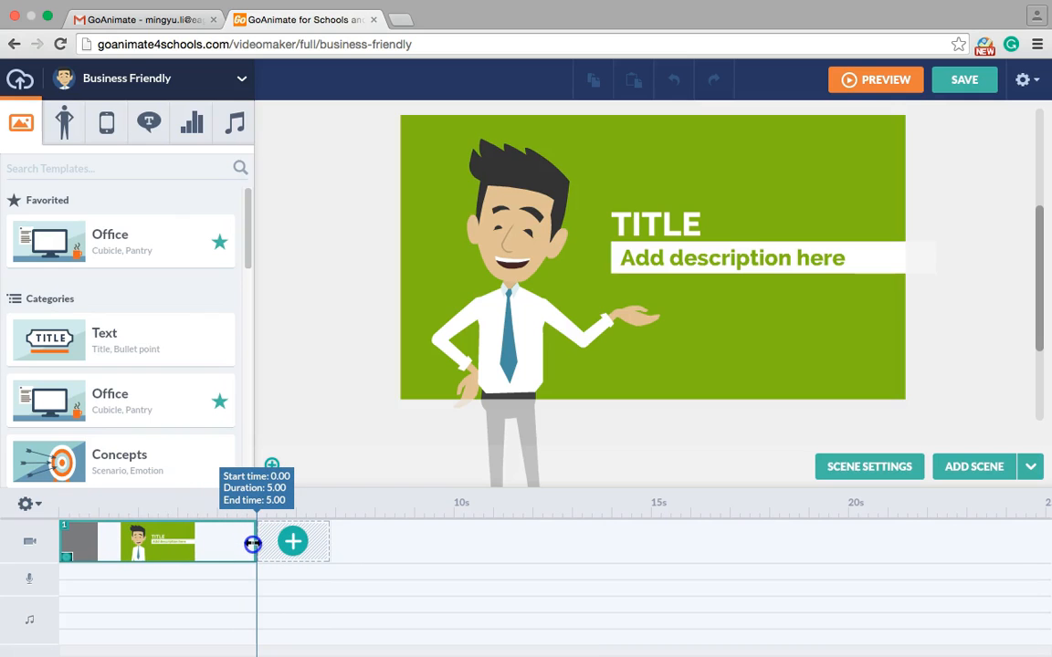
{"action": "left_click_drag", "start_coordinate": [253, 544], "coordinate": [253, 544]}
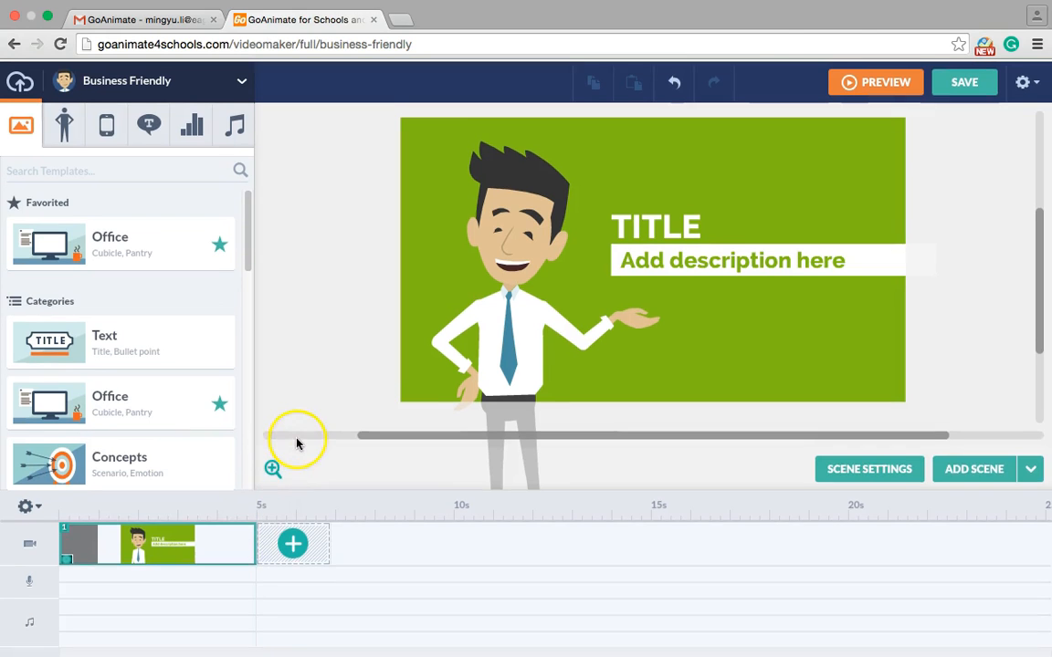
{"action": "scroll", "coordinate": [291, 436], "scroll_direction": "up", "scroll_amount": 2}
{"action": "left_click_drag", "start_coordinate": [253, 567], "coordinate": [133, 576]}
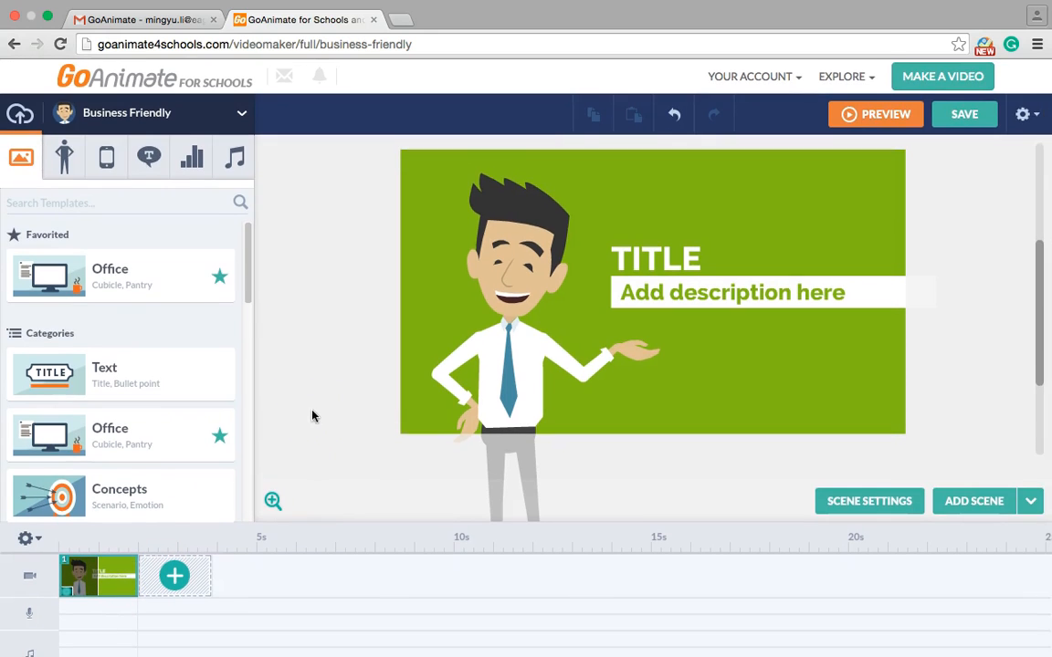
- Check the theme list without changing it, then add a new scene after the title scene
{"action": "left_click", "coordinate": [22, 159]}
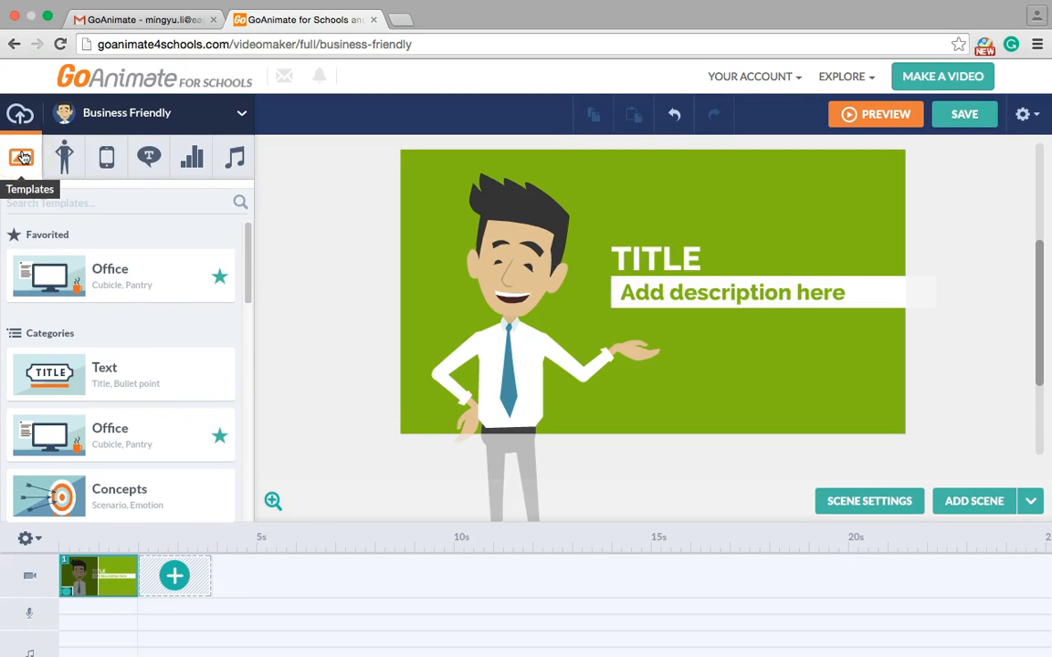
{"action": "left_click", "coordinate": [108, 115]}
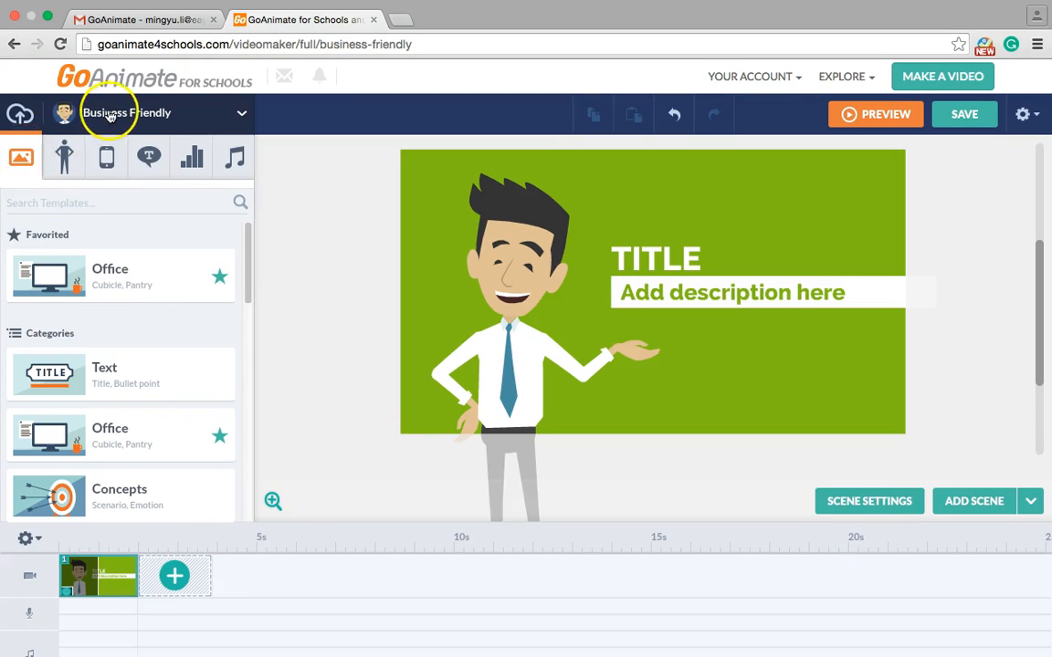
{"action": "left_click", "coordinate": [234, 115]}
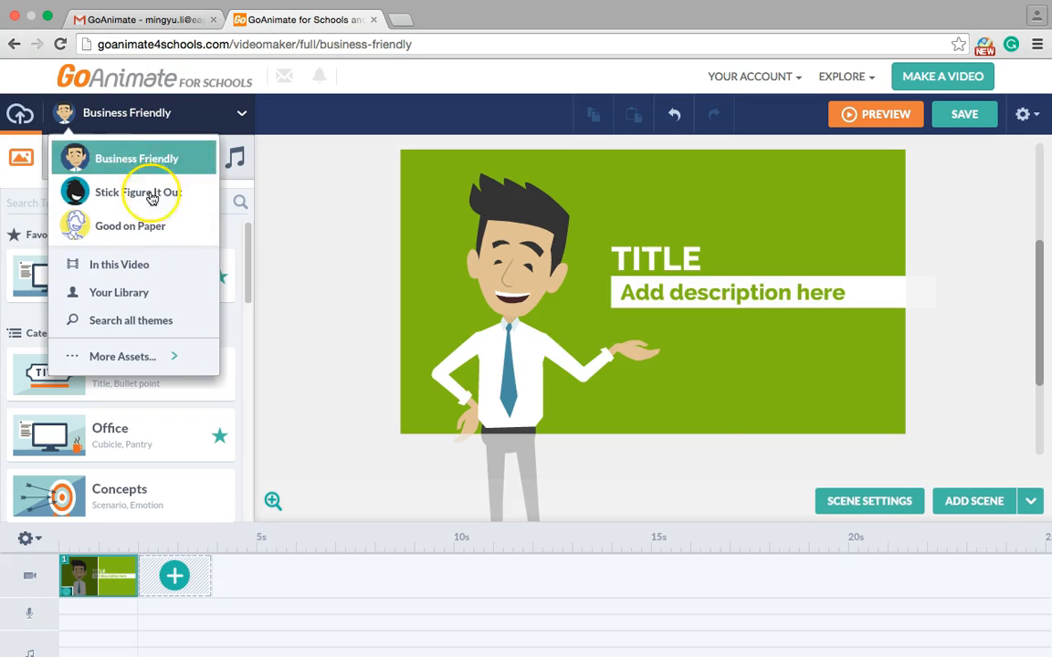
{"action": "mouse_move", "coordinate": [172, 289]}
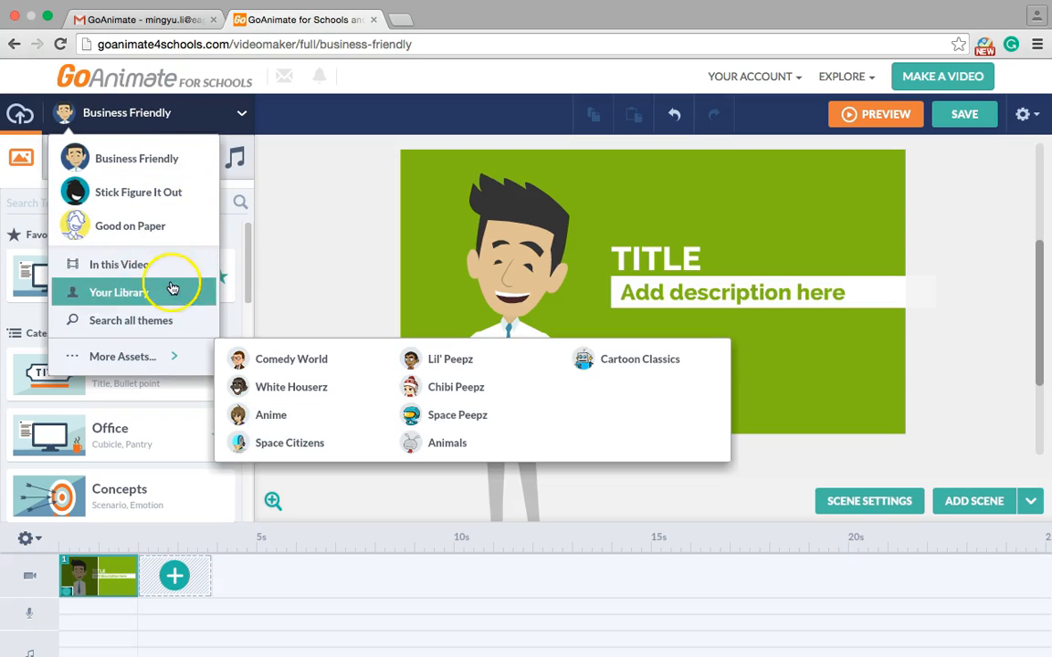
{"action": "left_click", "coordinate": [234, 110]}
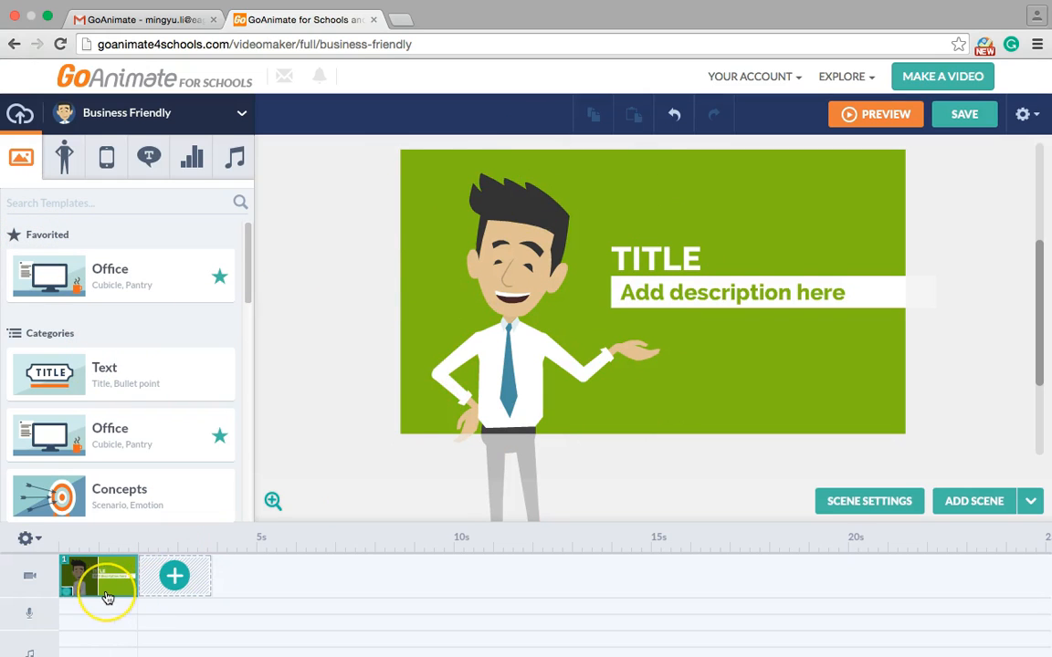
{"action": "left_click", "coordinate": [178, 575]}
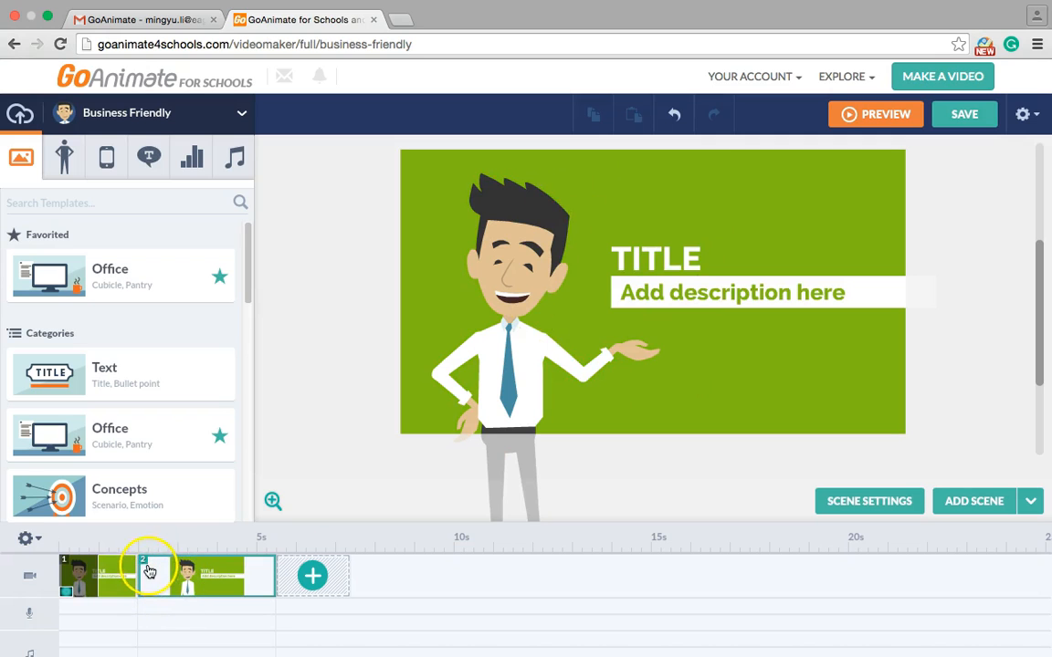
- Apply the Education 'School - Classroom' template to scene 2
{"action": "right_click", "coordinate": [106, 578]}
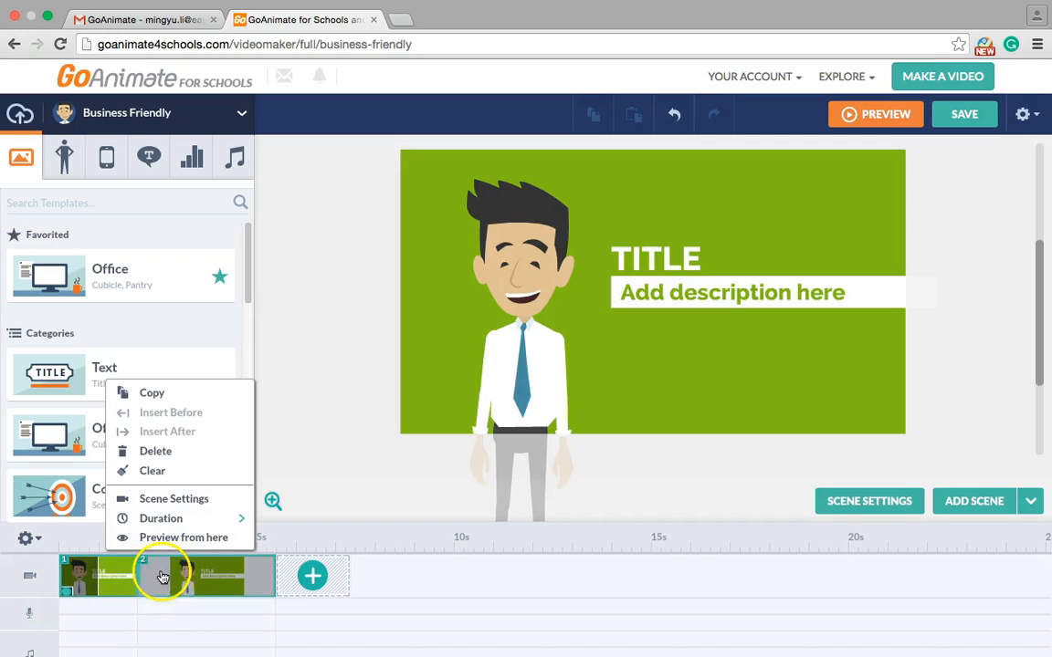
{"action": "right_click", "coordinate": [161, 575]}
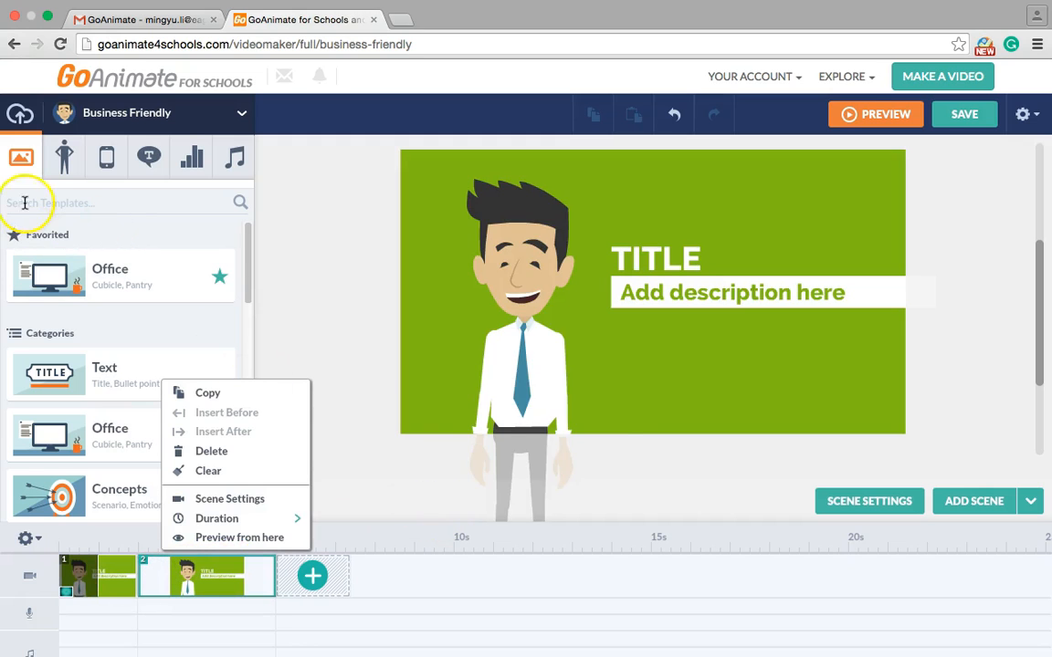
{"action": "left_click_drag", "start_coordinate": [247, 282], "coordinate": [229, 382]}
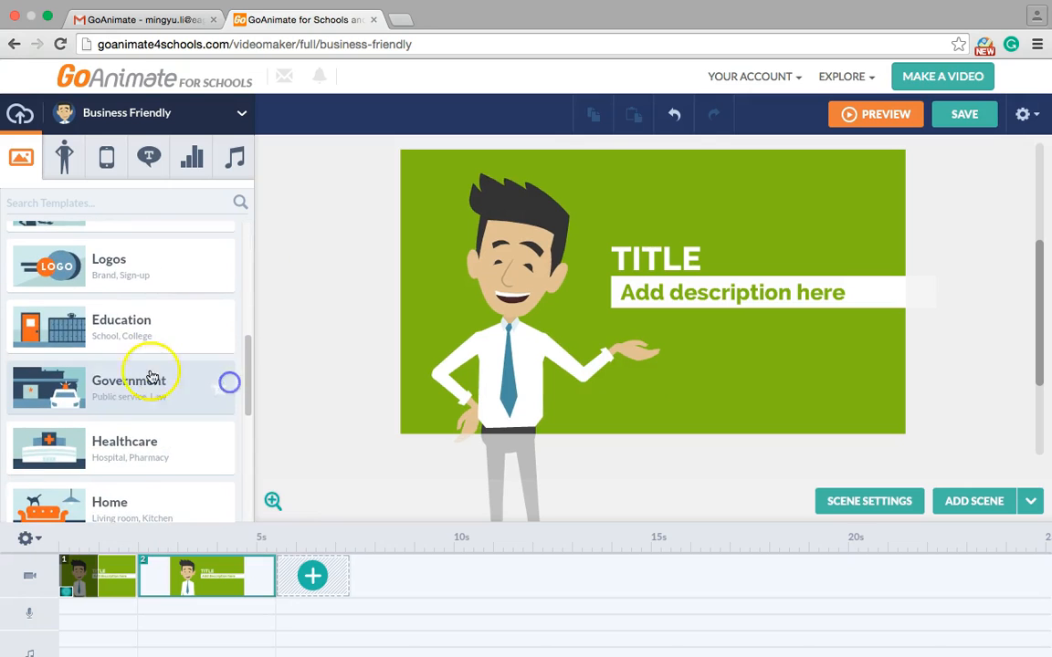
{"action": "left_click", "coordinate": [134, 321]}
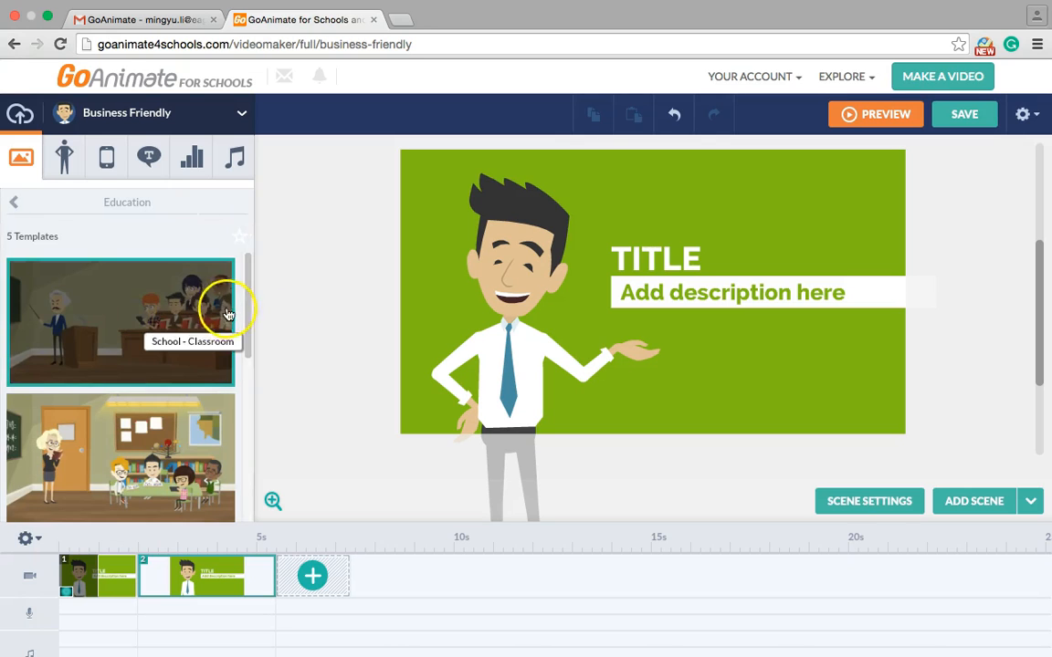
{"action": "left_click_drag", "start_coordinate": [244, 295], "coordinate": [241, 262]}
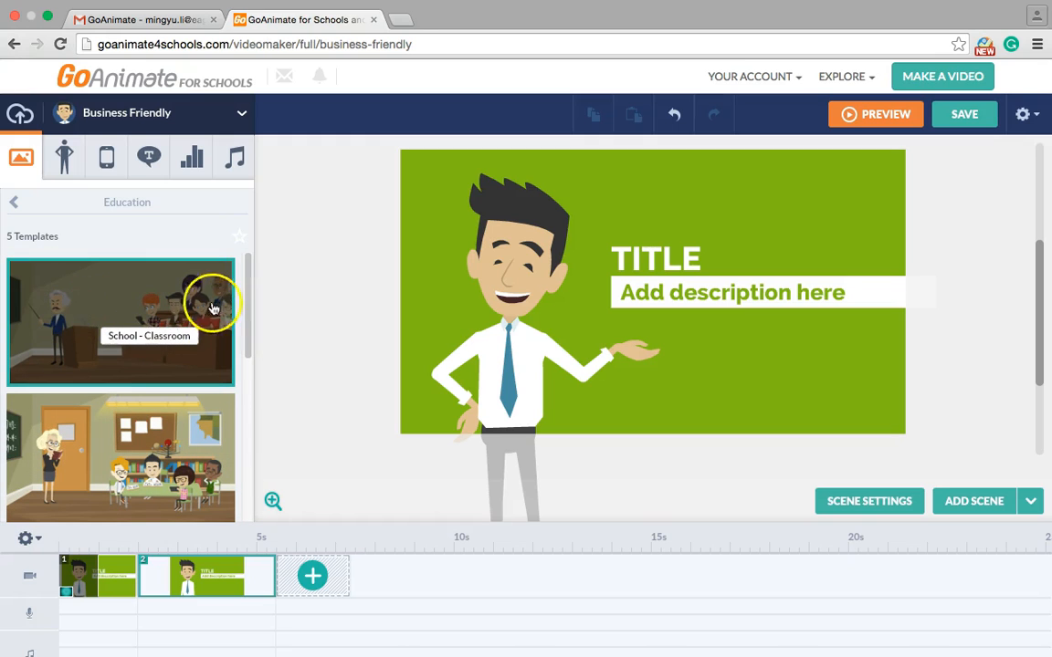
{"action": "left_click", "coordinate": [152, 319]}
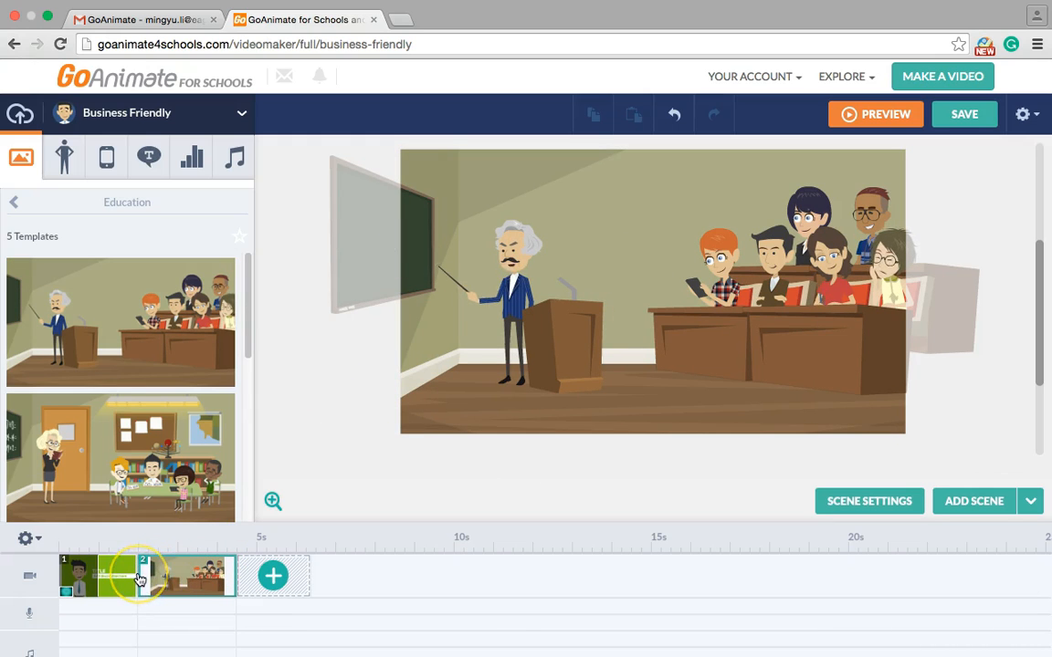
- Reselect the title scene and start editing its TITLE heading
{"action": "right_click", "coordinate": [92, 582]}
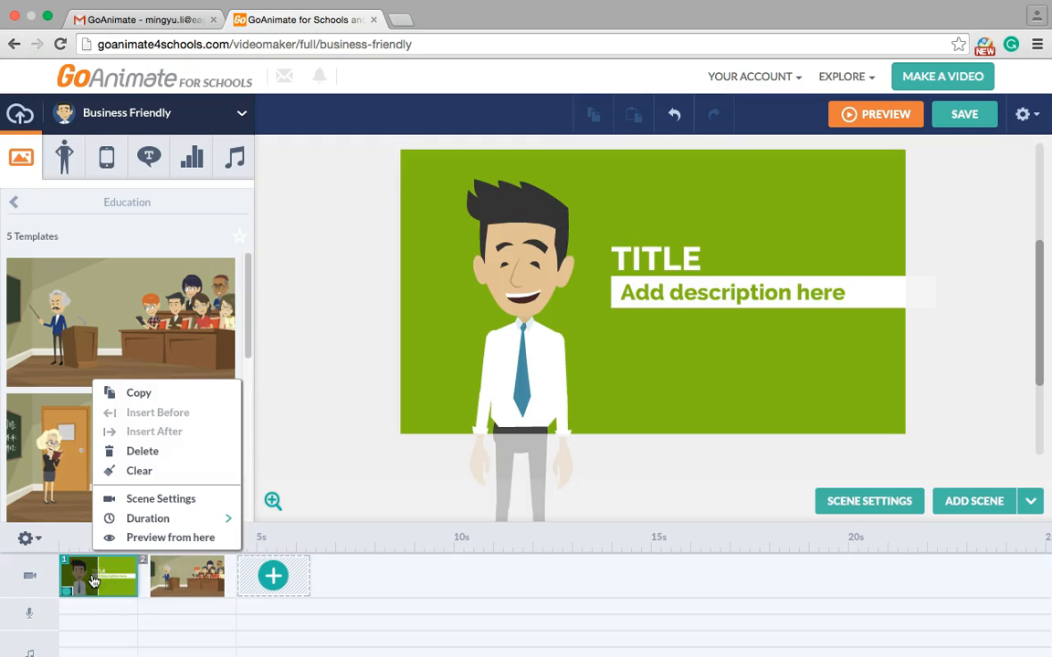
{"action": "left_click", "coordinate": [272, 313]}
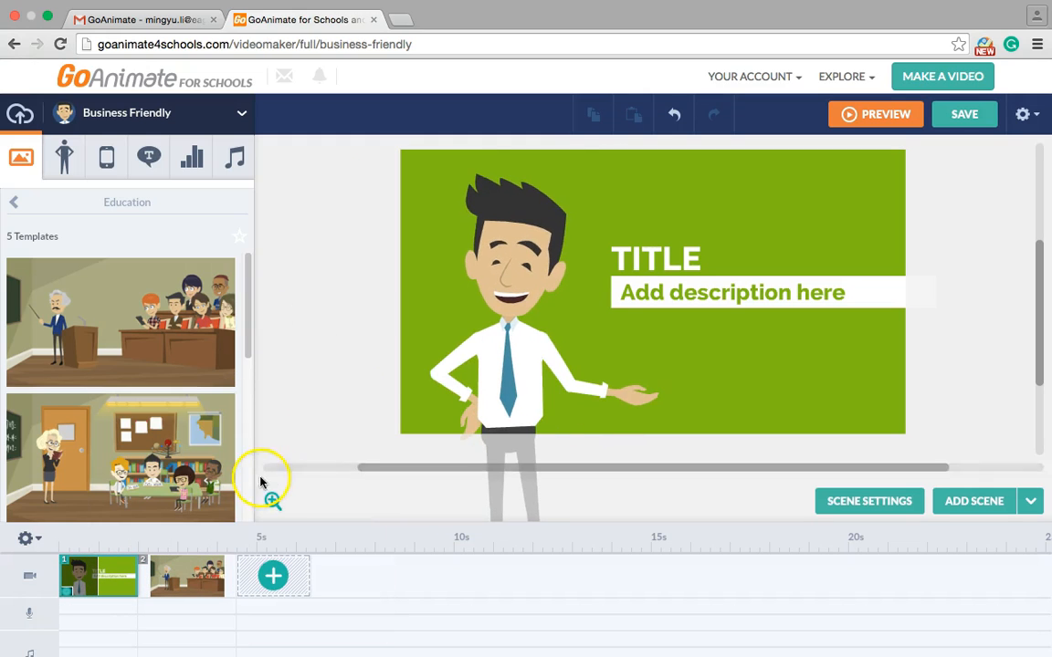
{"action": "double_click", "coordinate": [644, 265]}
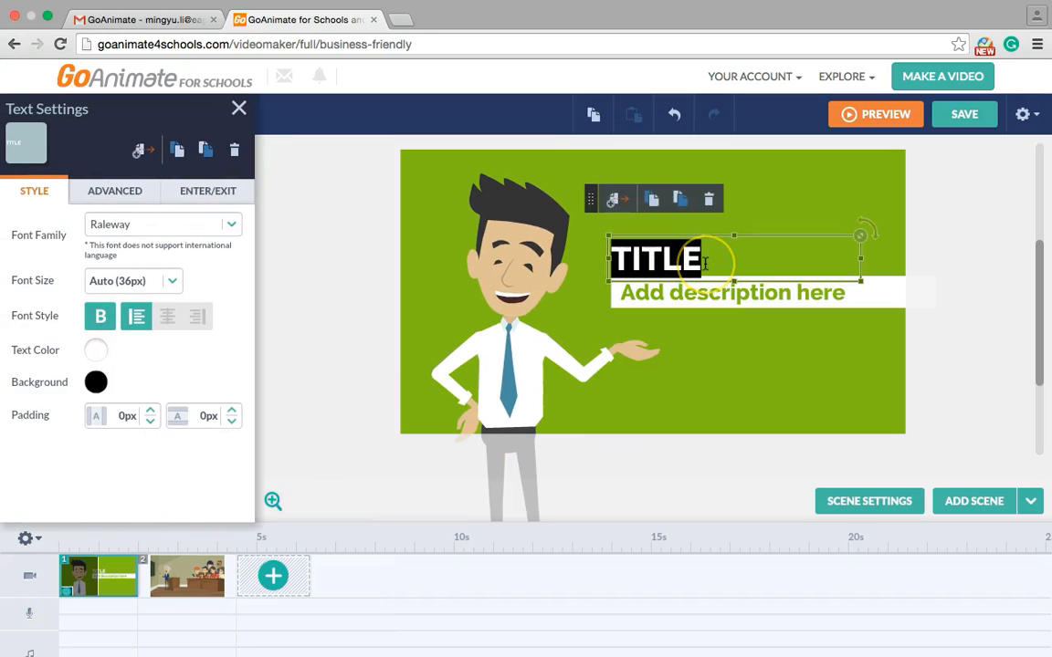
- Change the heading to 'Test' and the description to 'This is a text video'
{"action": "type", "text": "Test"}
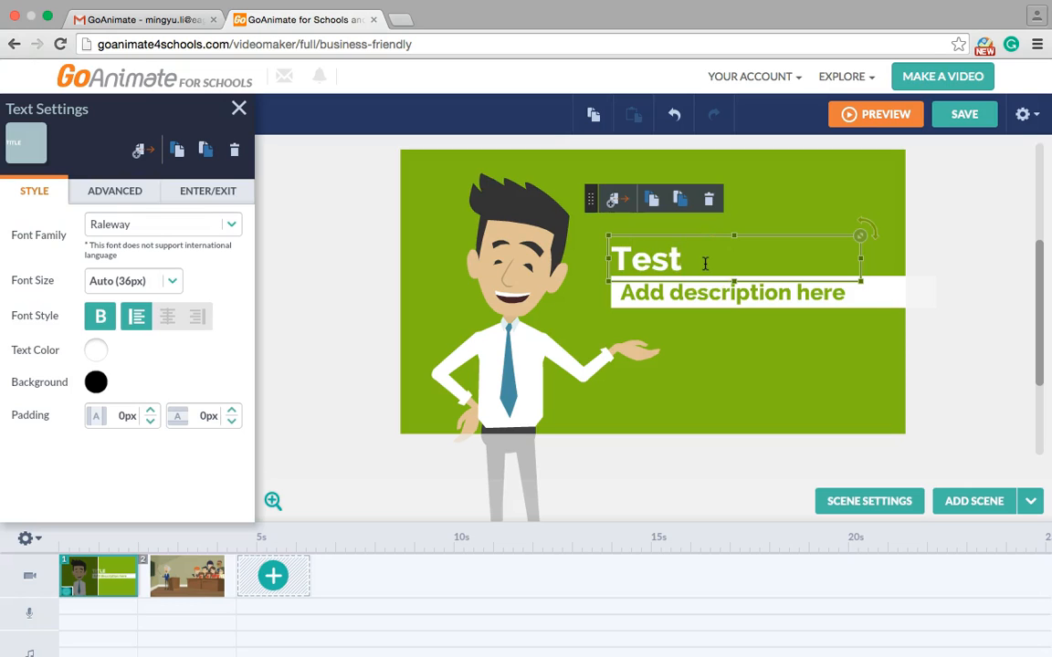
{"action": "left_click", "coordinate": [704, 303]}
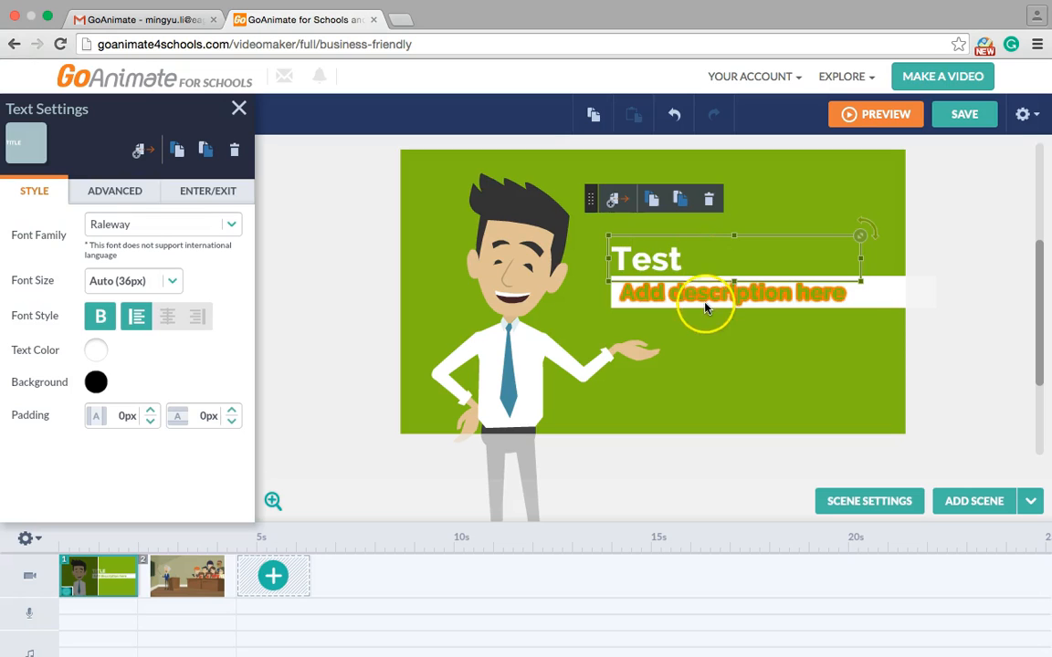
{"action": "left_click", "coordinate": [841, 290]}
{"action": "double_click", "coordinate": [841, 290]}
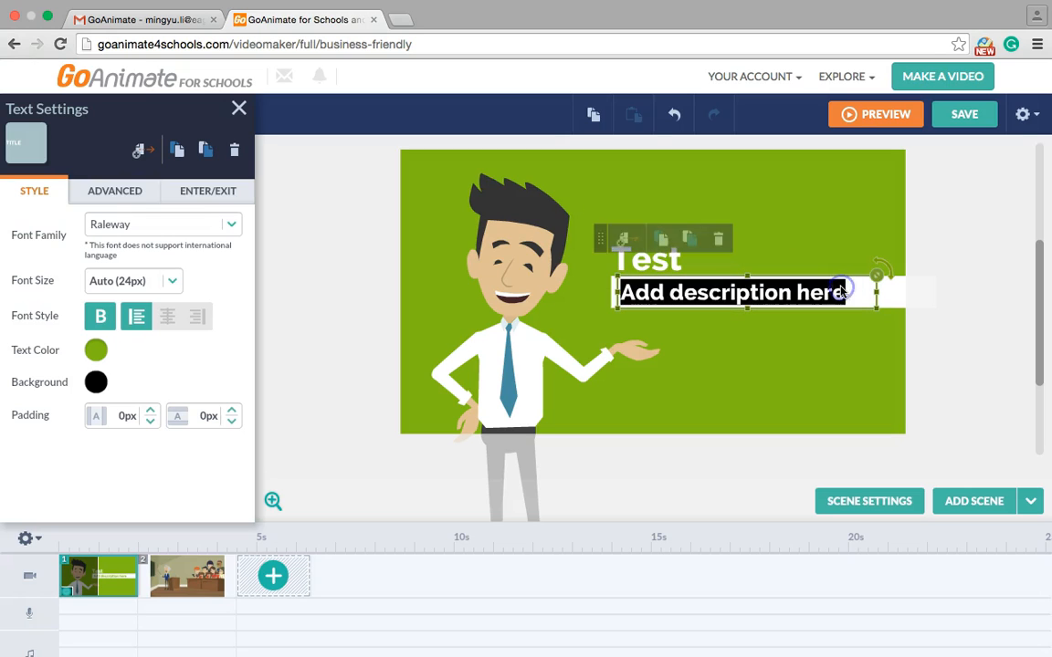
{"action": "type", "text": "This is a text video"}
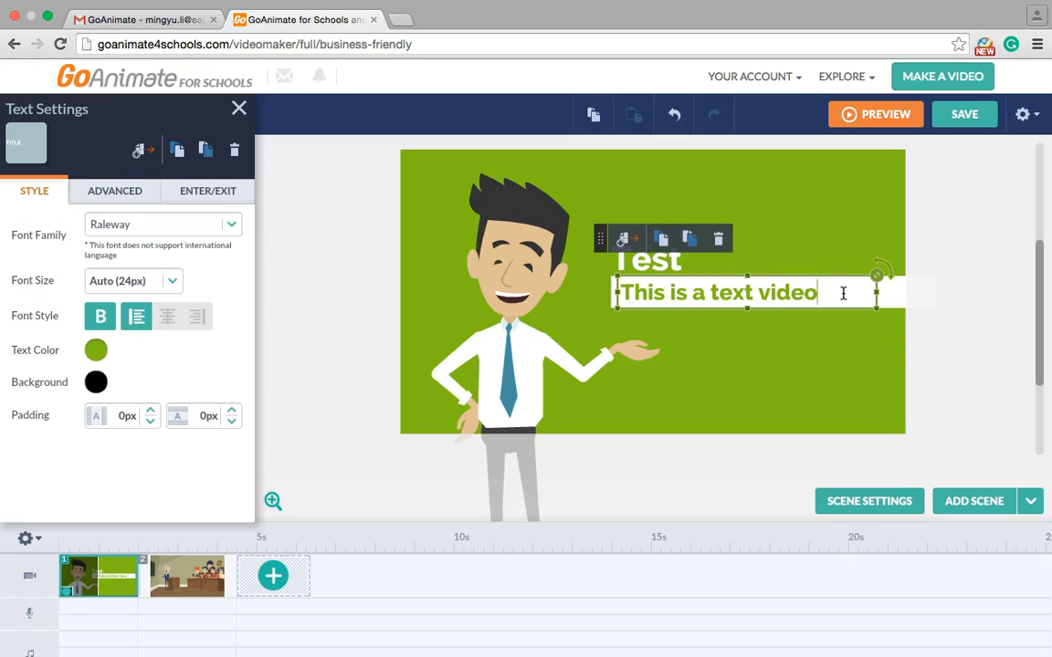
{"action": "left_click", "coordinate": [941, 309]}
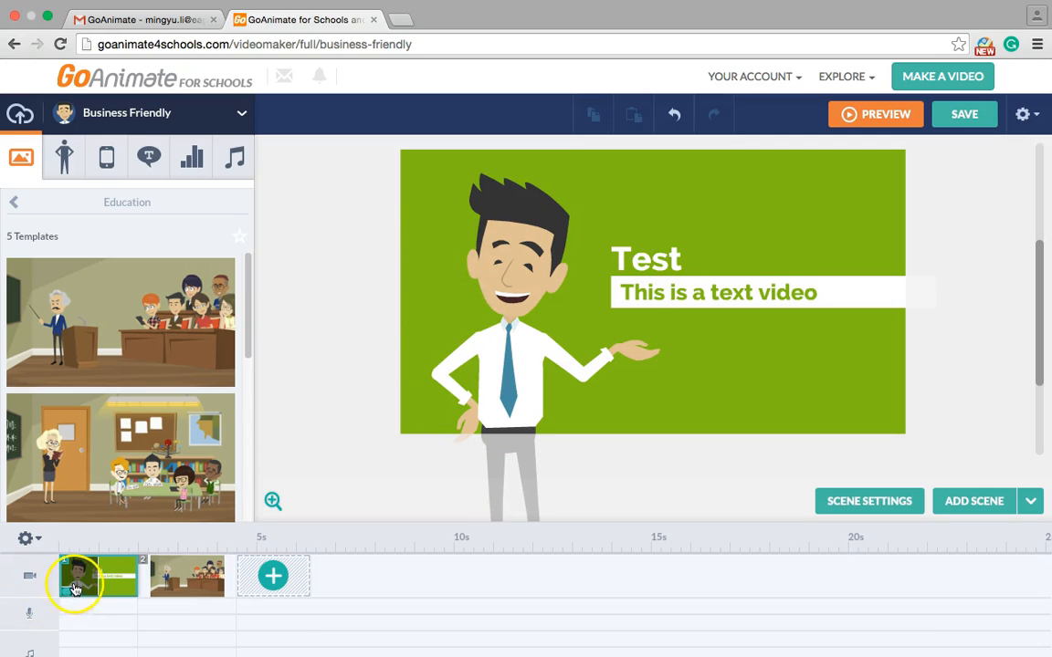
- Select the businessman presenter and bring up his action and pose settings
{"action": "left_click", "coordinate": [506, 296]}
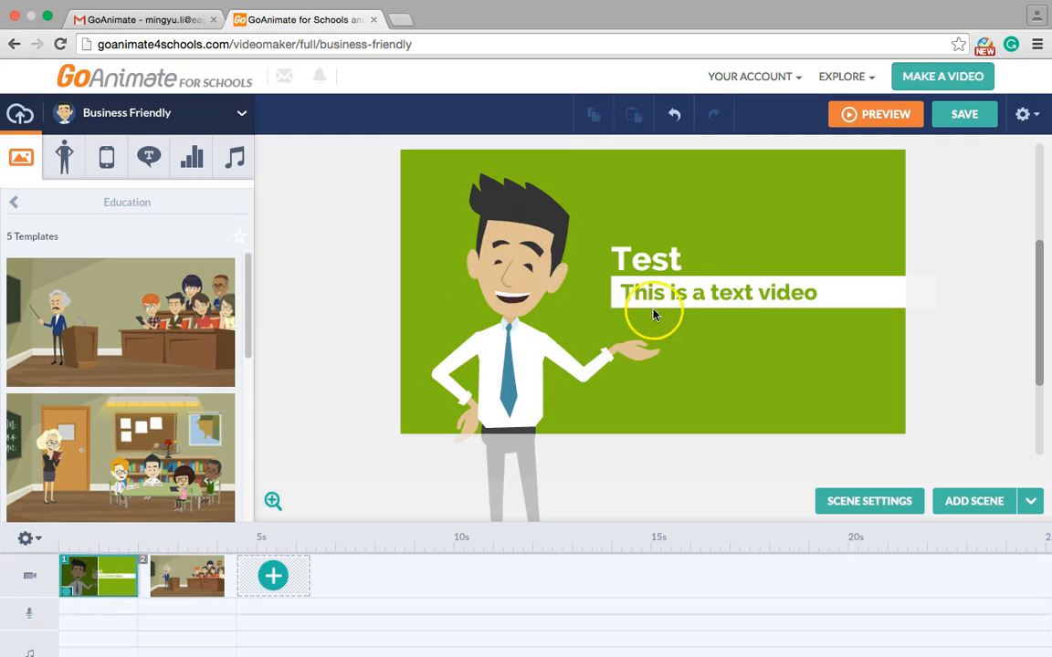
{"action": "left_click", "coordinate": [721, 298]}
{"action": "left_click", "coordinate": [406, 319]}
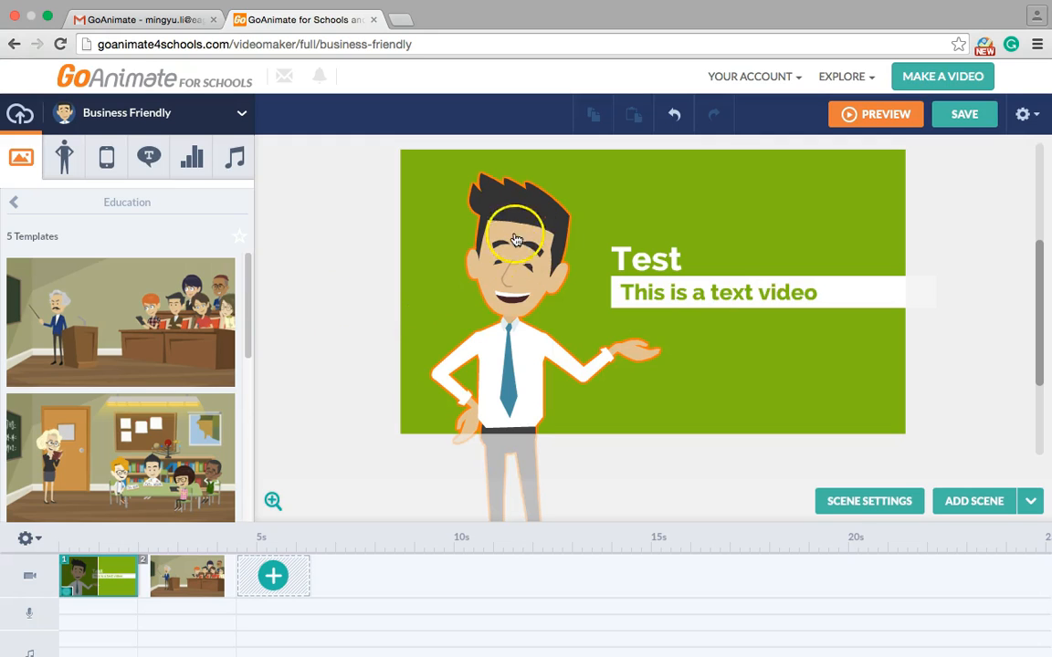
{"action": "left_click", "coordinate": [507, 392]}
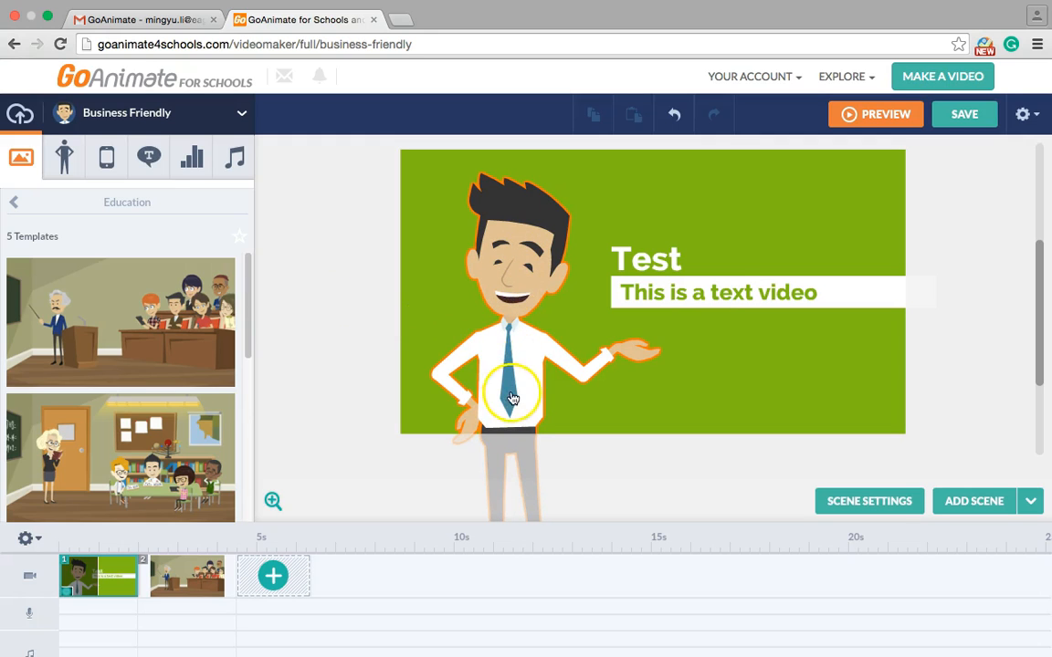
{"action": "left_click", "coordinate": [512, 211]}
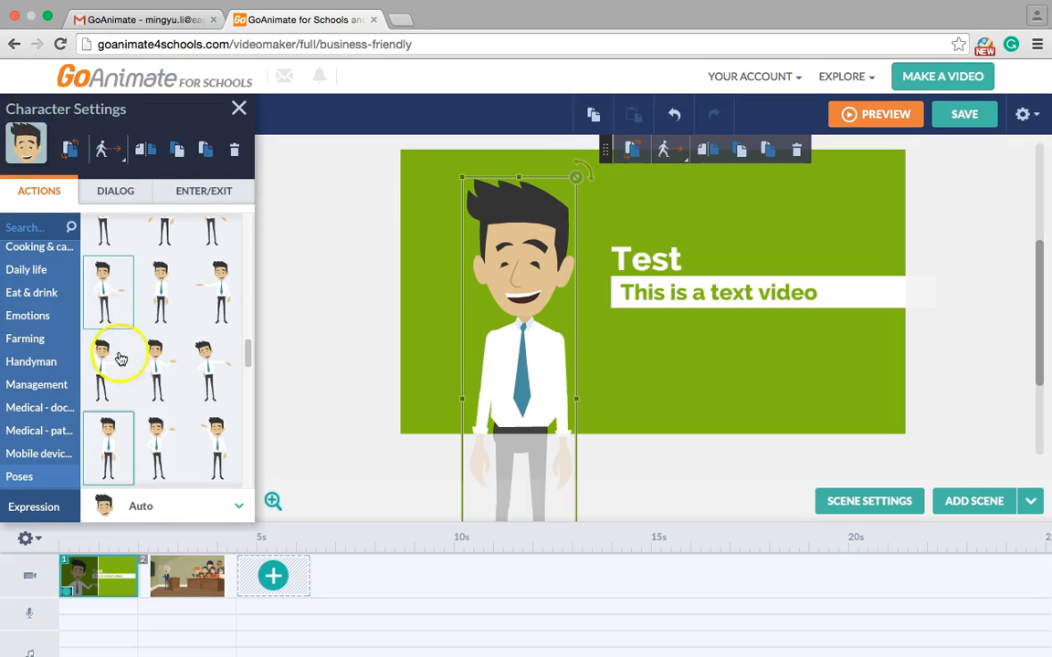
- Try the Hold hands out and several seated poses on the businessman
{"action": "left_click_drag", "start_coordinate": [248, 350], "coordinate": [241, 263]}
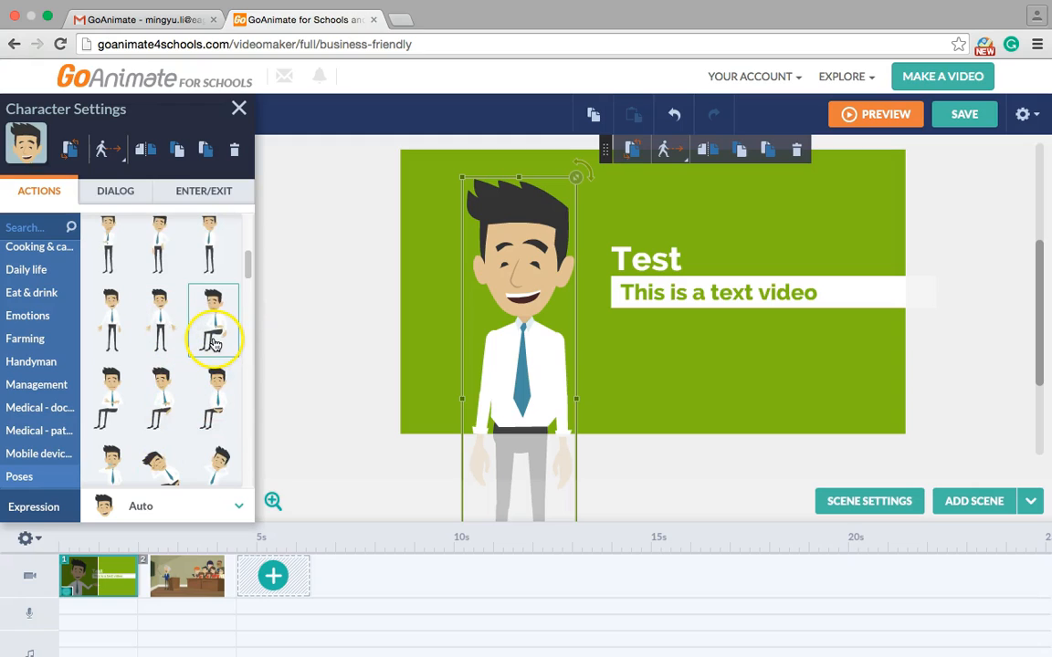
{"action": "left_click", "coordinate": [164, 320]}
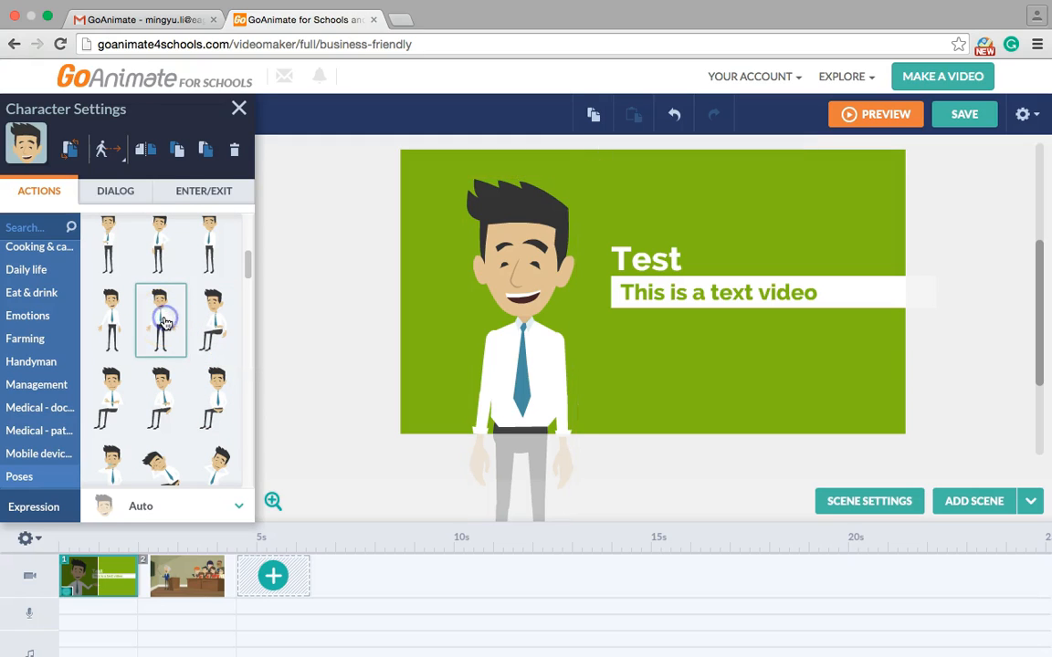
{"action": "left_click", "coordinate": [211, 375]}
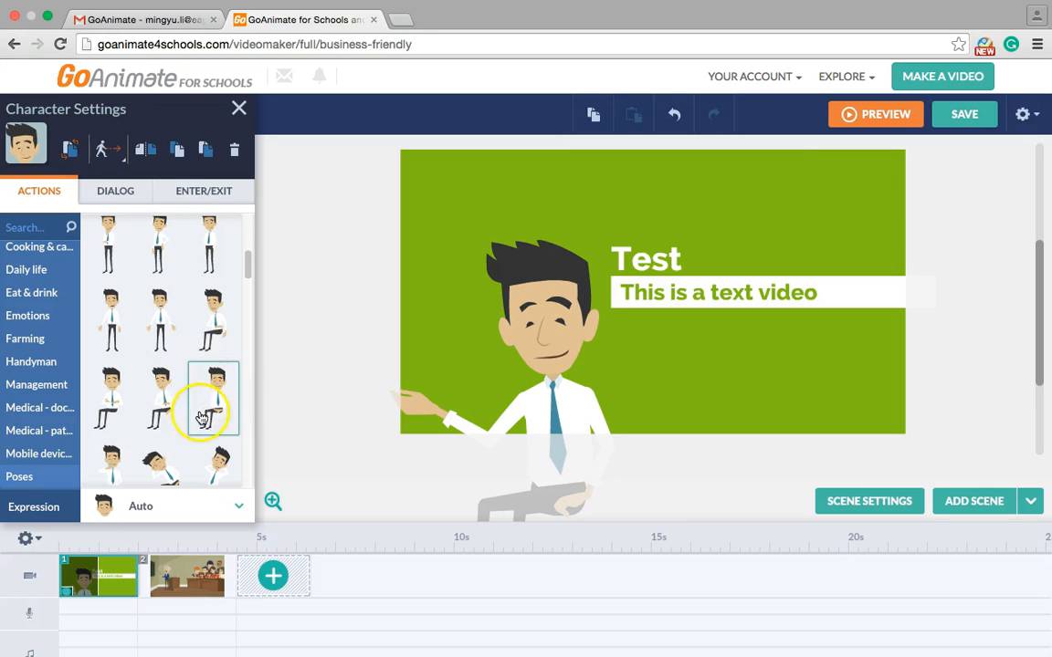
{"action": "left_click", "coordinate": [162, 387]}
{"action": "left_click", "coordinate": [204, 402]}
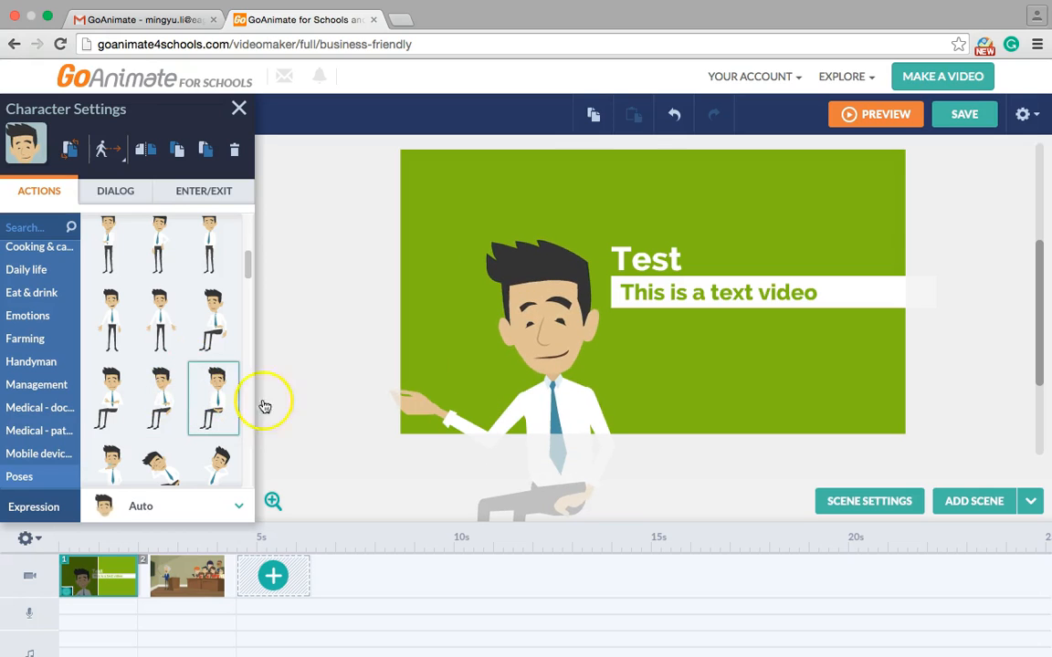
{"action": "left_click_drag", "start_coordinate": [556, 344], "coordinate": [561, 265]}
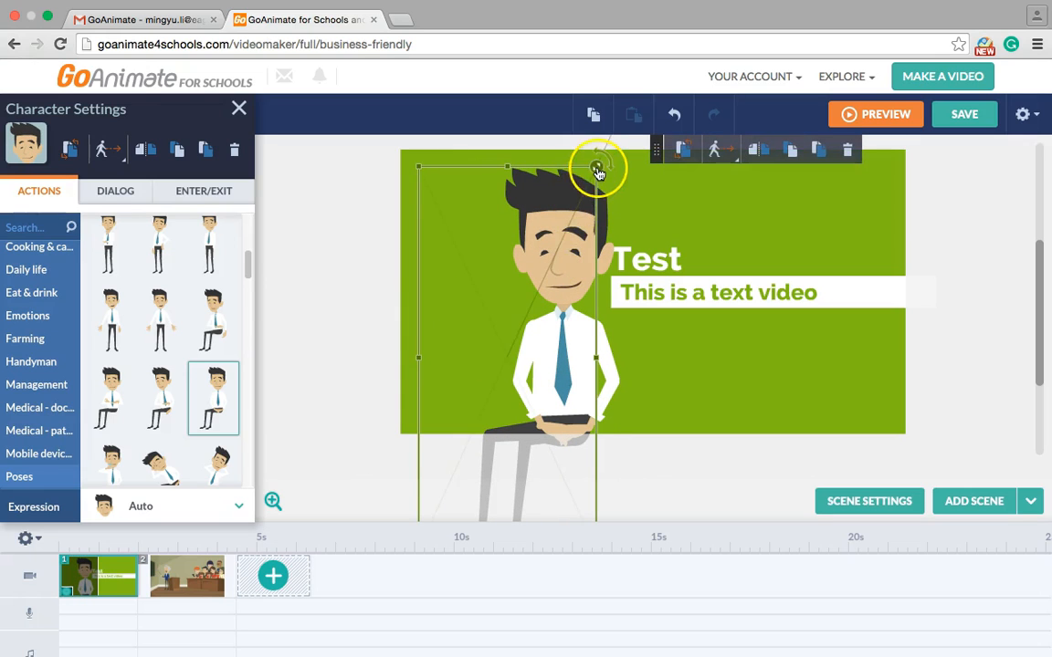
- Enlarge the presenter to about 235%, give him the Hold hands out pose, and move him right
{"action": "left_click_drag", "start_coordinate": [419, 167], "coordinate": [484, 237]}
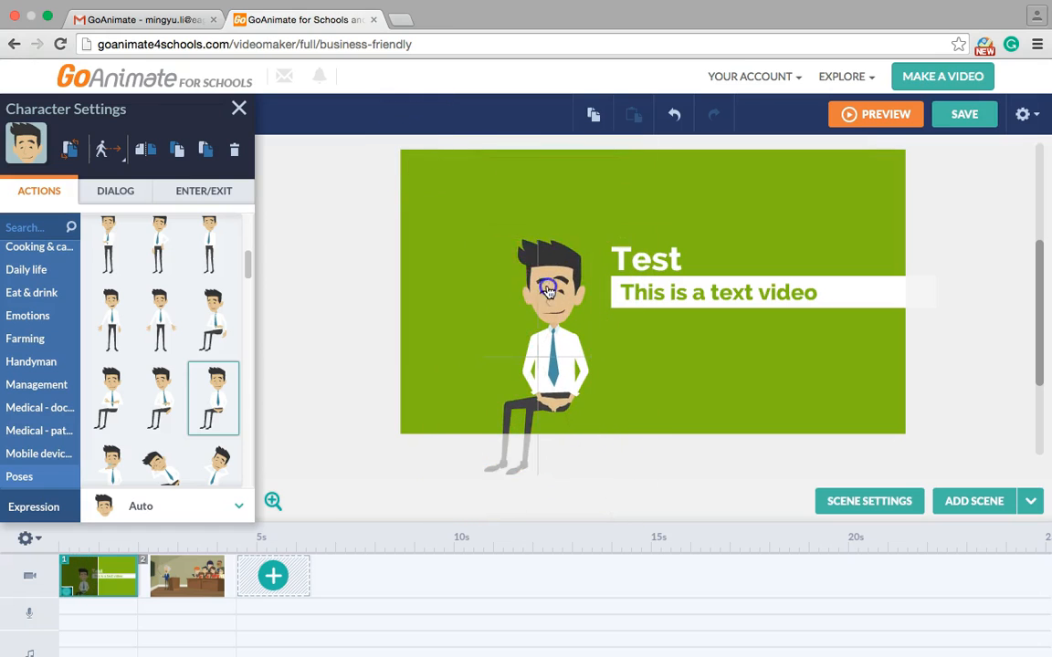
{"action": "left_click", "coordinate": [494, 264]}
{"action": "left_click_drag", "start_coordinate": [429, 210], "coordinate": [403, 183]}
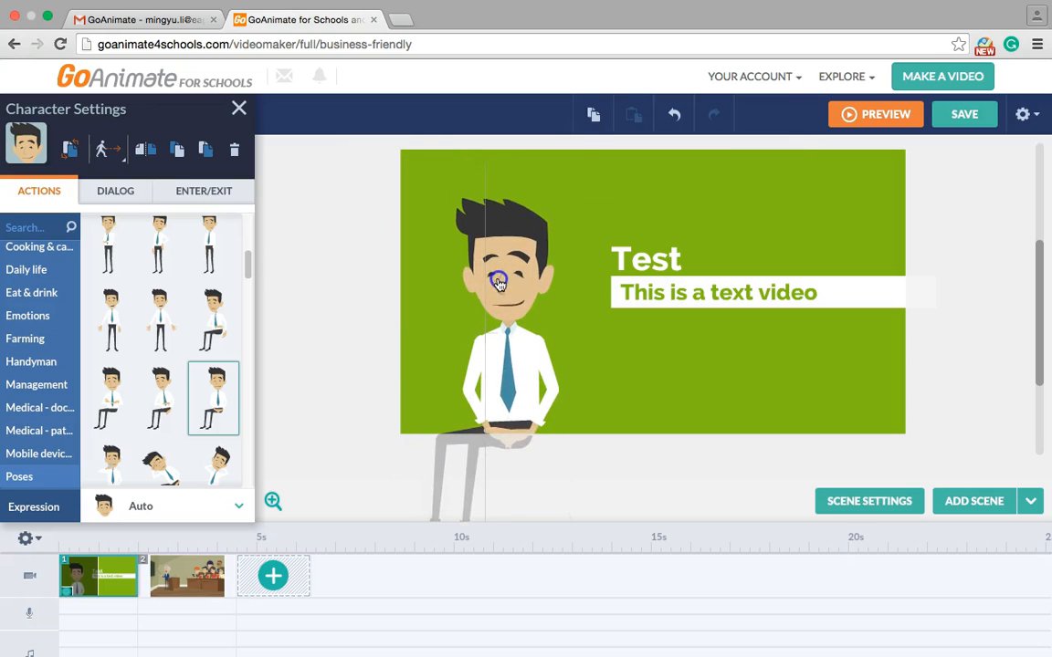
{"action": "left_click", "coordinate": [494, 280]}
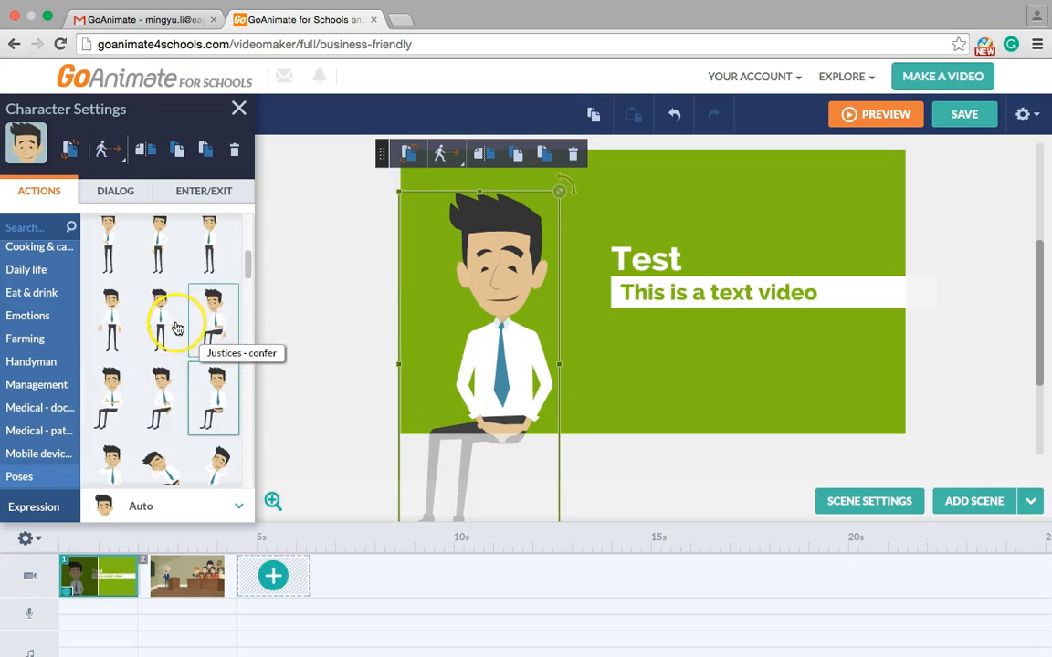
{"action": "left_click", "coordinate": [160, 336]}
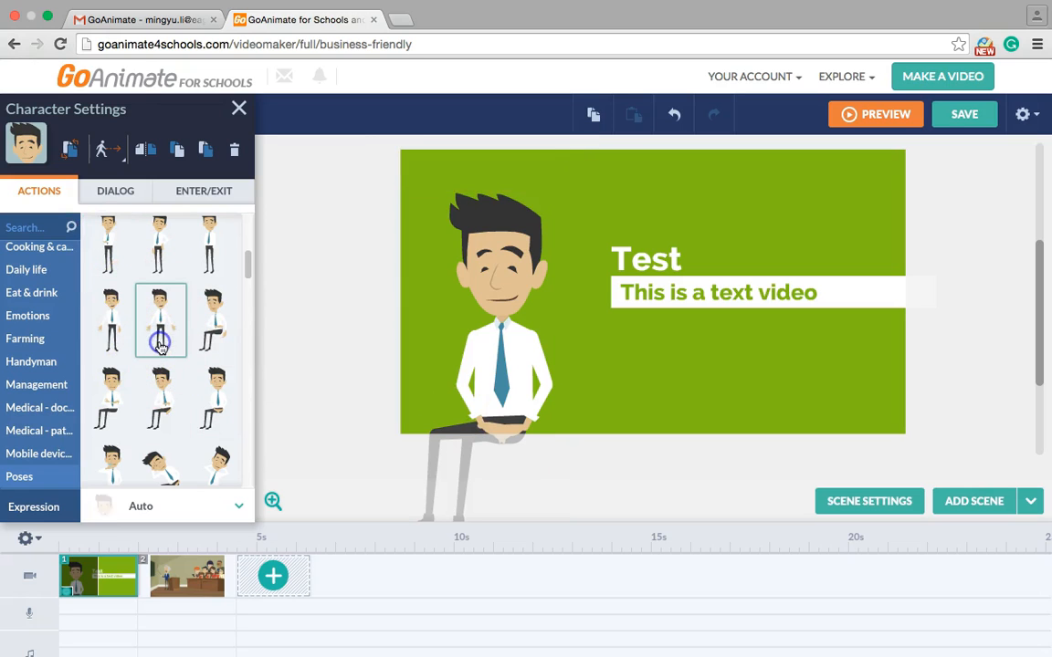
{"action": "left_click_drag", "start_coordinate": [466, 216], "coordinate": [488, 246]}
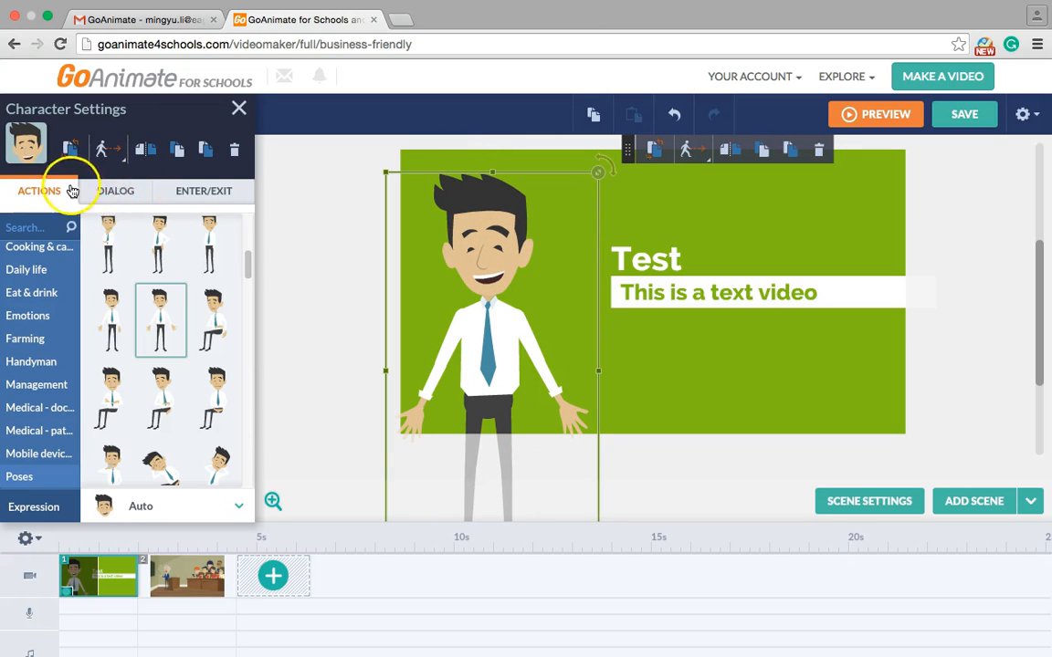
- Choose ADD A VOICE > Text-to-Speech under the presenter's DIALOG settings
{"action": "left_click", "coordinate": [123, 197]}
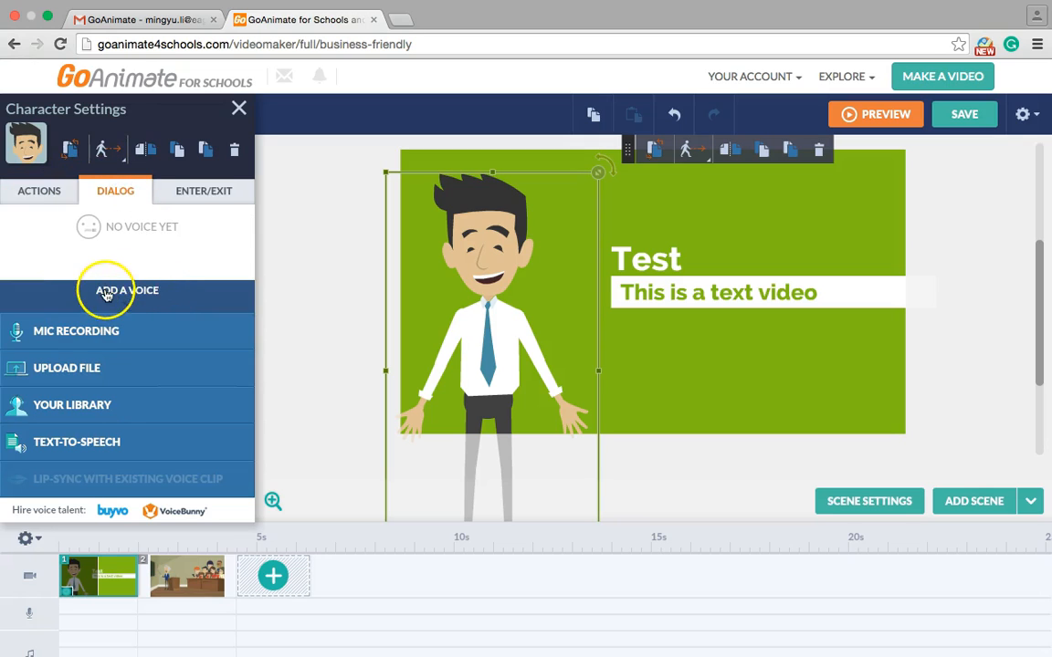
{"action": "left_click", "coordinate": [151, 306]}
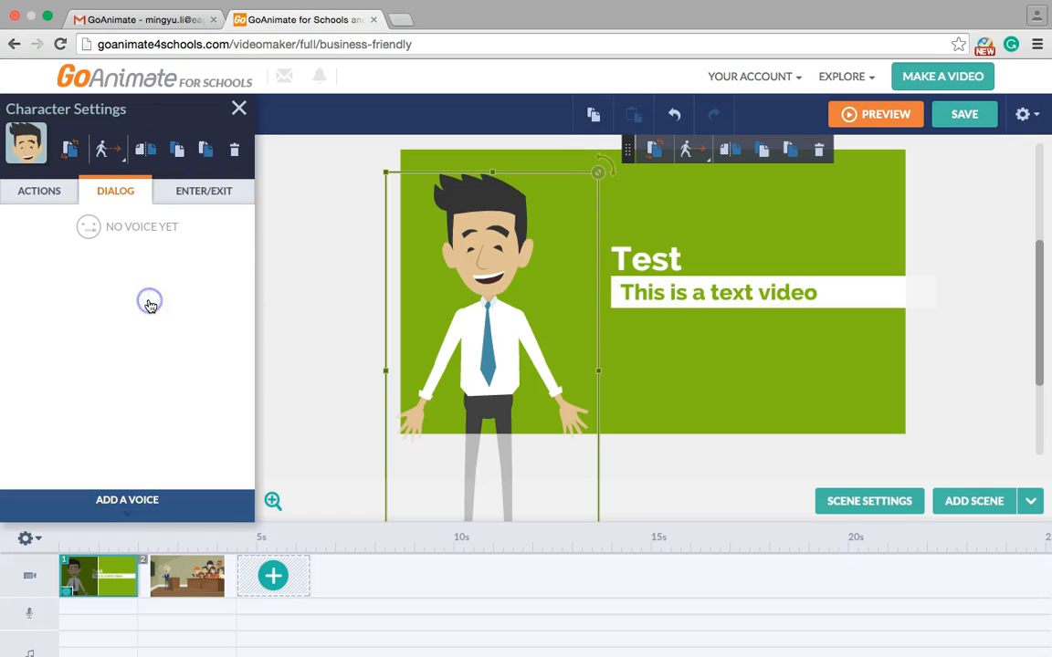
{"action": "left_click", "coordinate": [141, 501]}
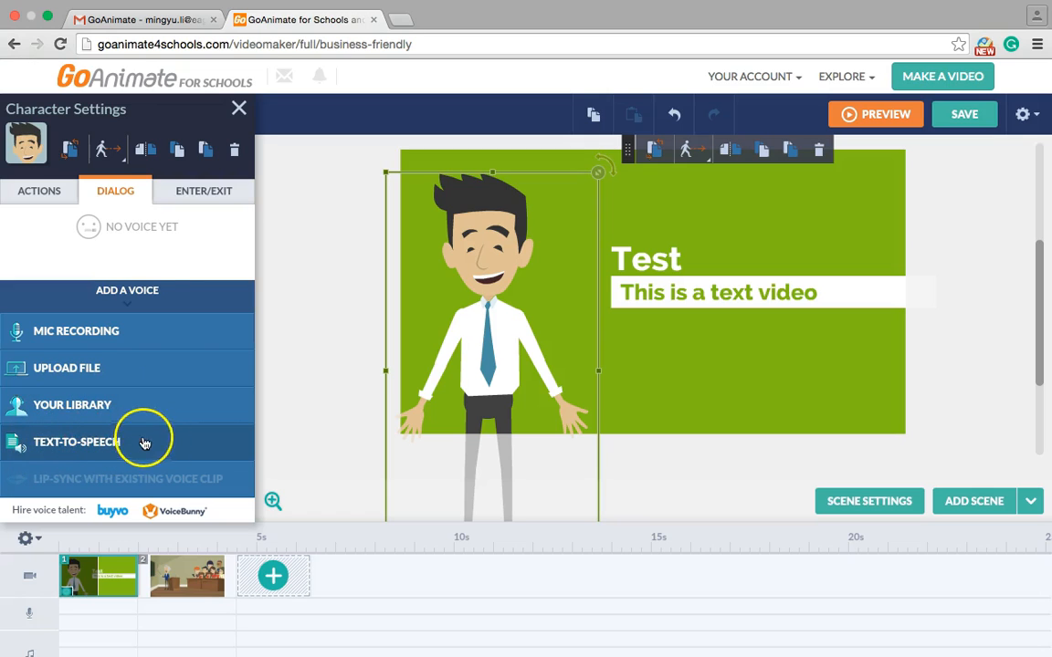
{"action": "left_click", "coordinate": [179, 442]}
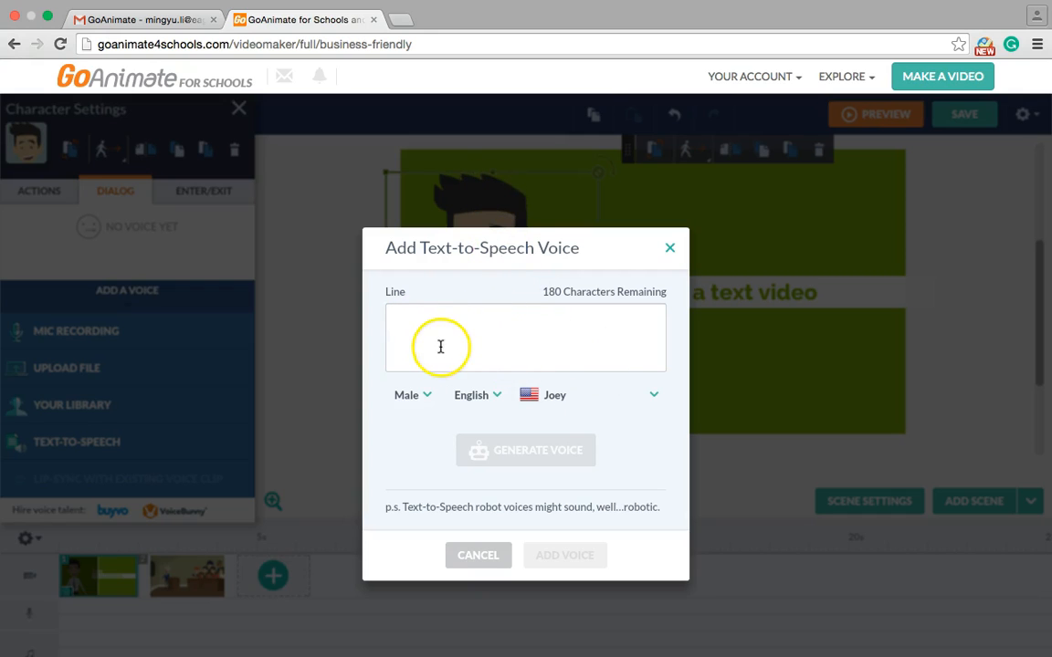
- Enter 'Hello there. This is a test video.' as the spoken line
{"action": "type", "text": "Thi"}
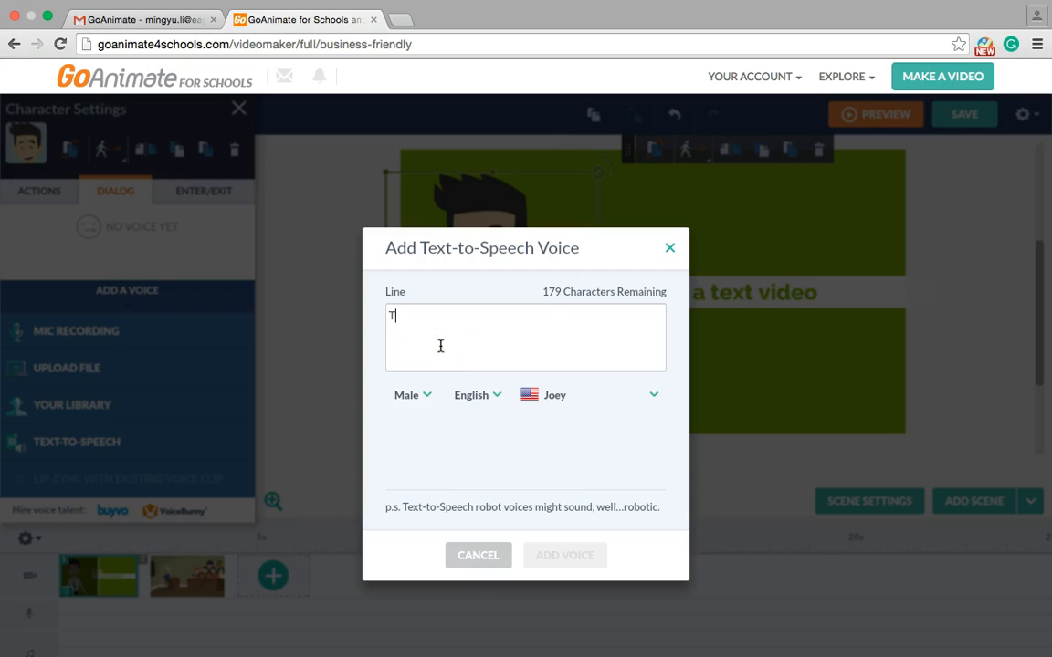
{"action": "key", "text": "BackSpace"}
{"action": "type", "text": "He"}
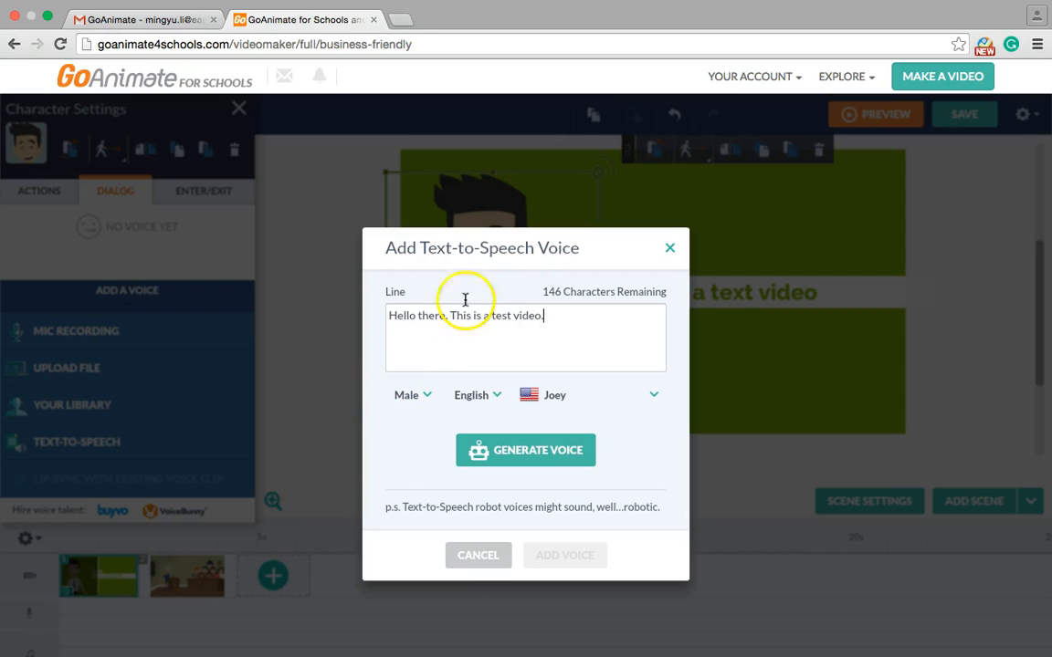
- Keep the voice Male and English, and choose the Professor voice
{"action": "left_click", "coordinate": [423, 399]}
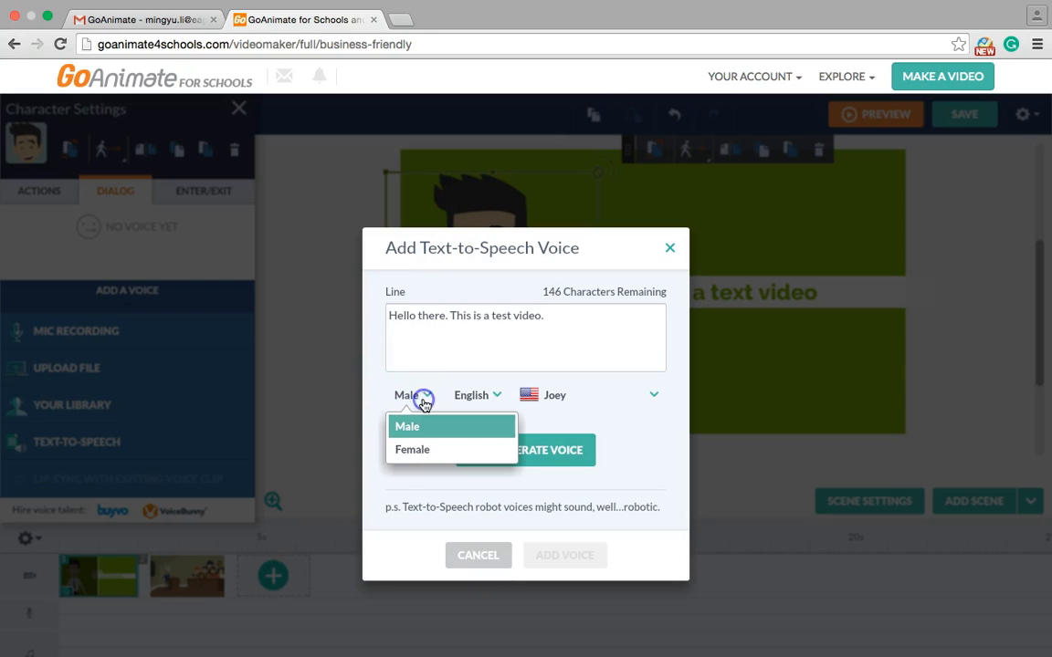
{"action": "left_click", "coordinate": [426, 399]}
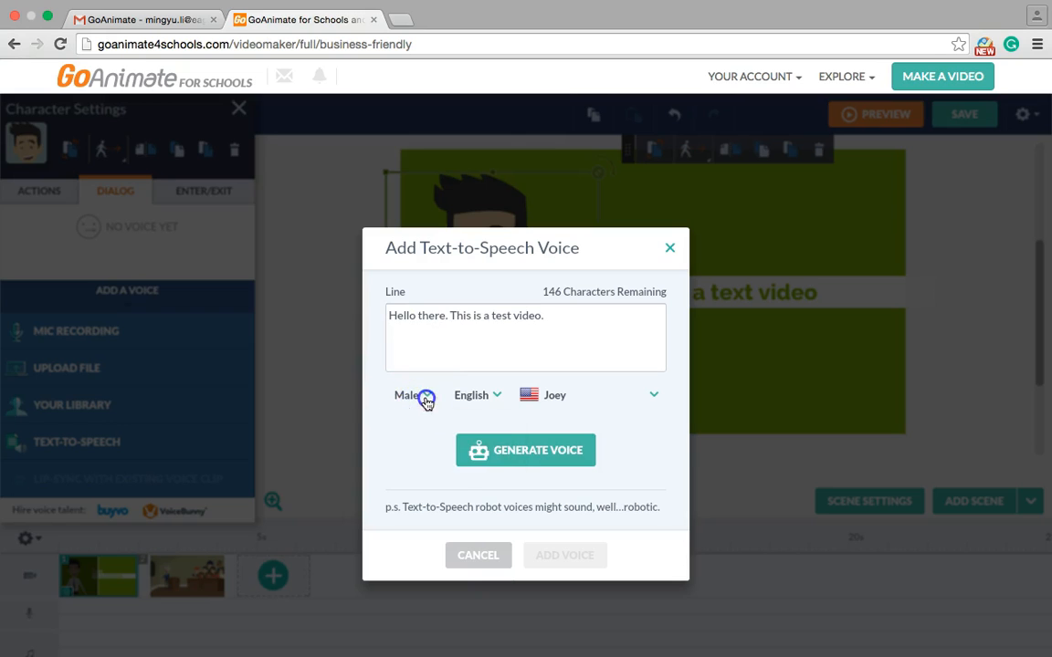
{"action": "left_click", "coordinate": [491, 395]}
{"action": "scroll", "coordinate": [529, 506], "scroll_direction": "down", "scroll_amount": 1}
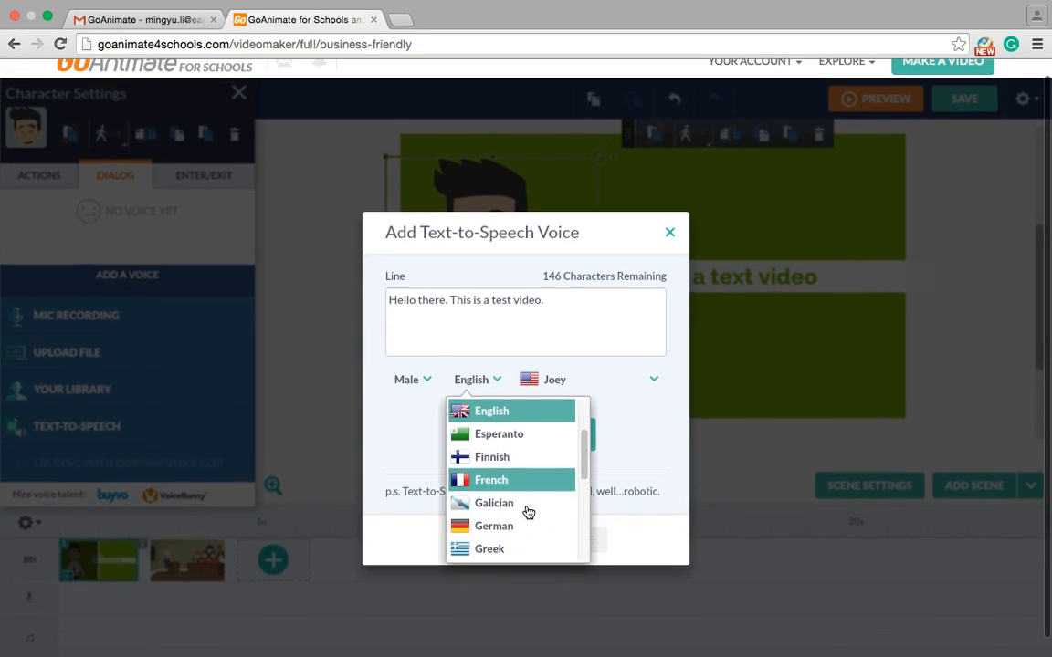
{"action": "left_click", "coordinate": [486, 389]}
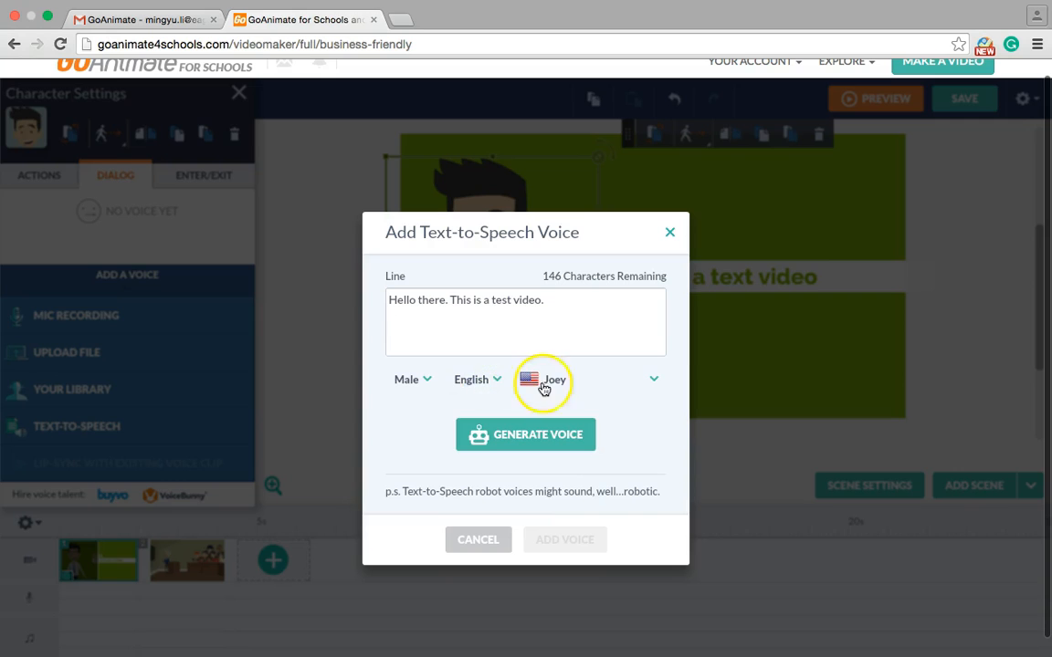
{"action": "left_click", "coordinate": [638, 383]}
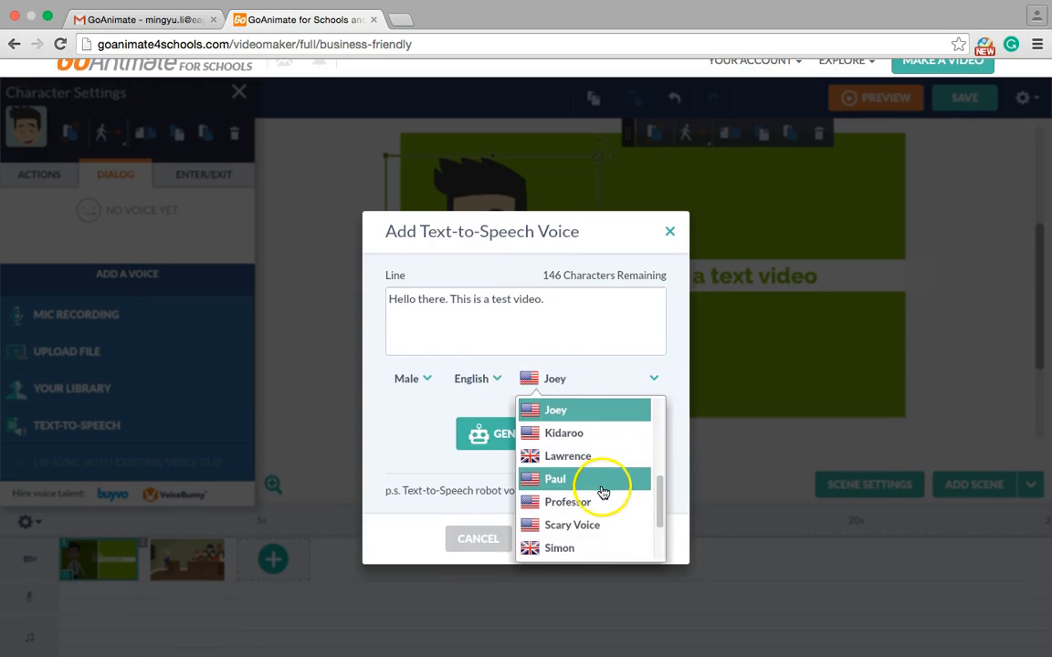
{"action": "scroll", "coordinate": [603, 493], "scroll_direction": "down", "scroll_amount": 1}
{"action": "left_click_drag", "start_coordinate": [662, 475], "coordinate": [662, 498]}
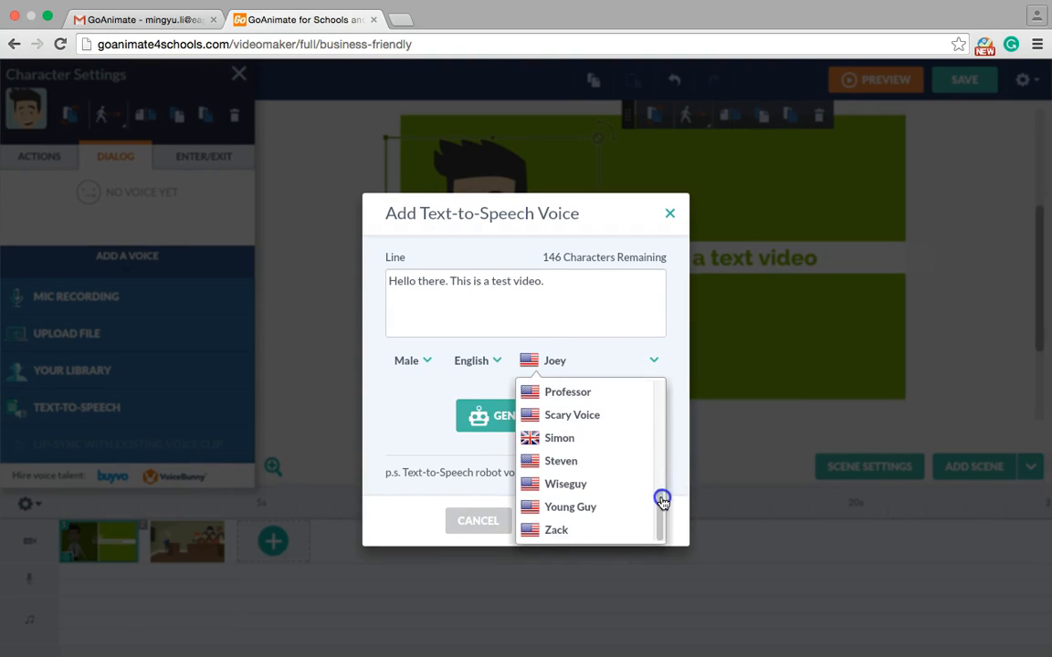
{"action": "left_click", "coordinate": [590, 395]}
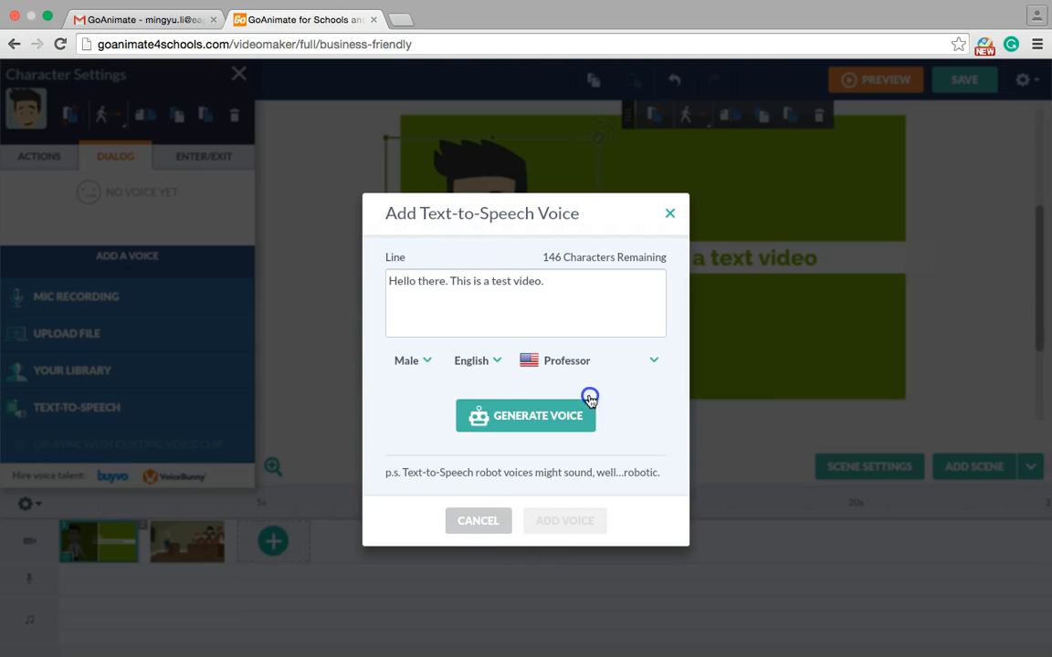
- Generate the line in Professor, regenerate it in the Simon voice, and add it to the presenter
{"action": "left_click", "coordinate": [545, 422]}
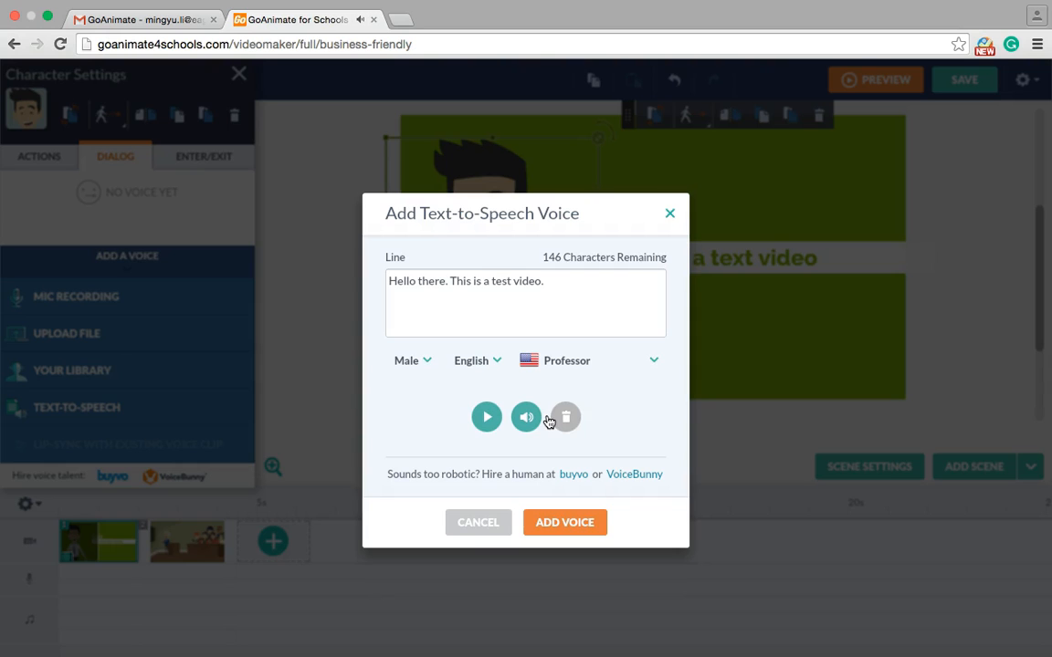
{"action": "left_click", "coordinate": [575, 363]}
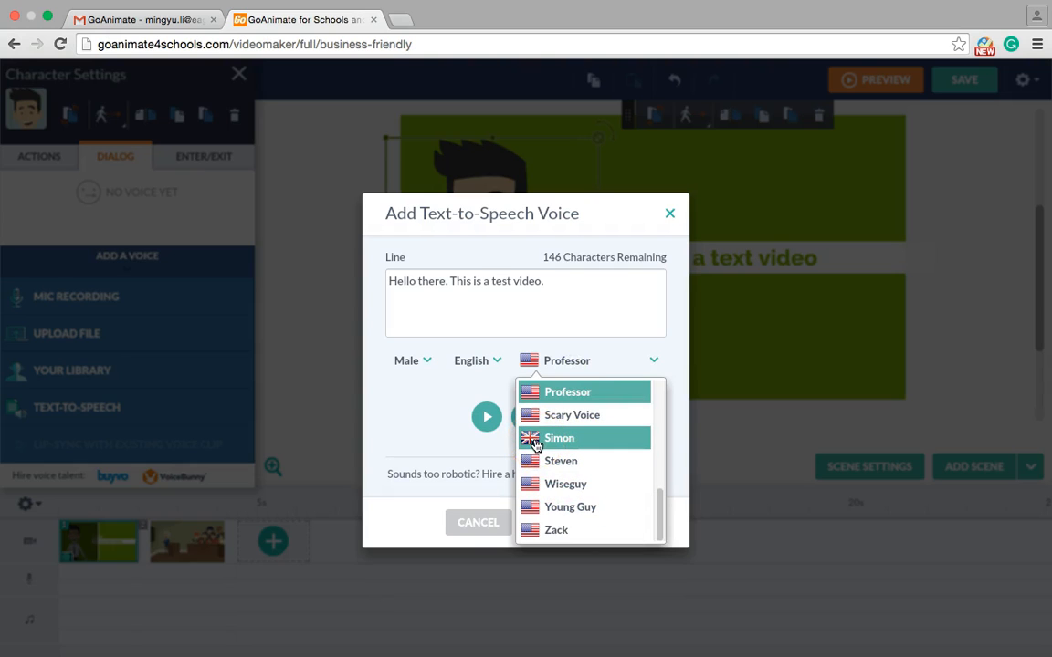
{"action": "left_click", "coordinate": [543, 440]}
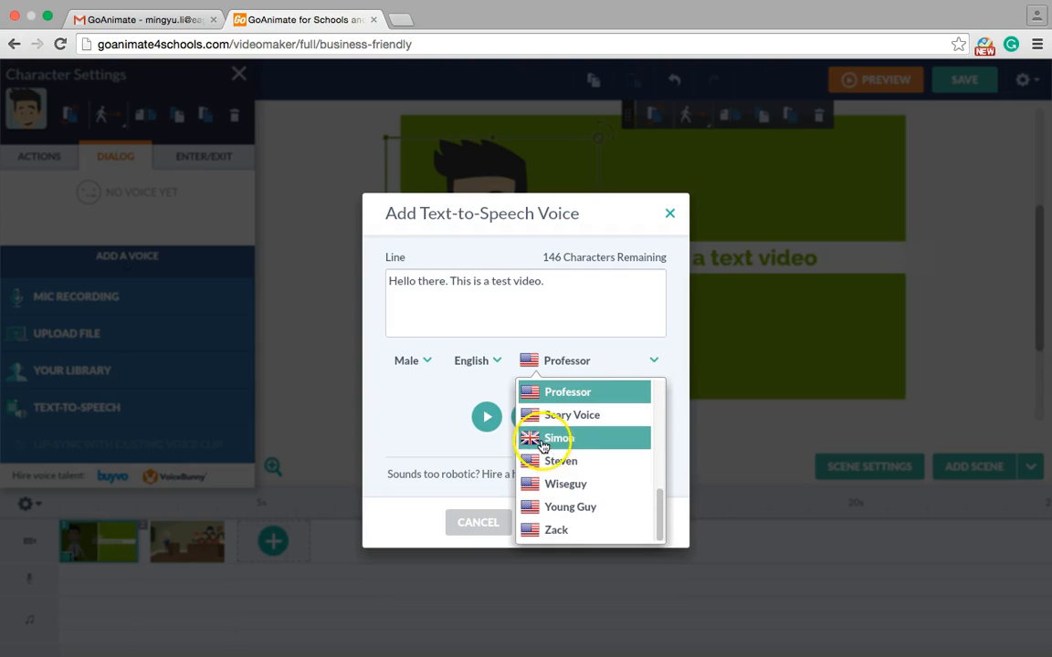
{"action": "left_click", "coordinate": [556, 418]}
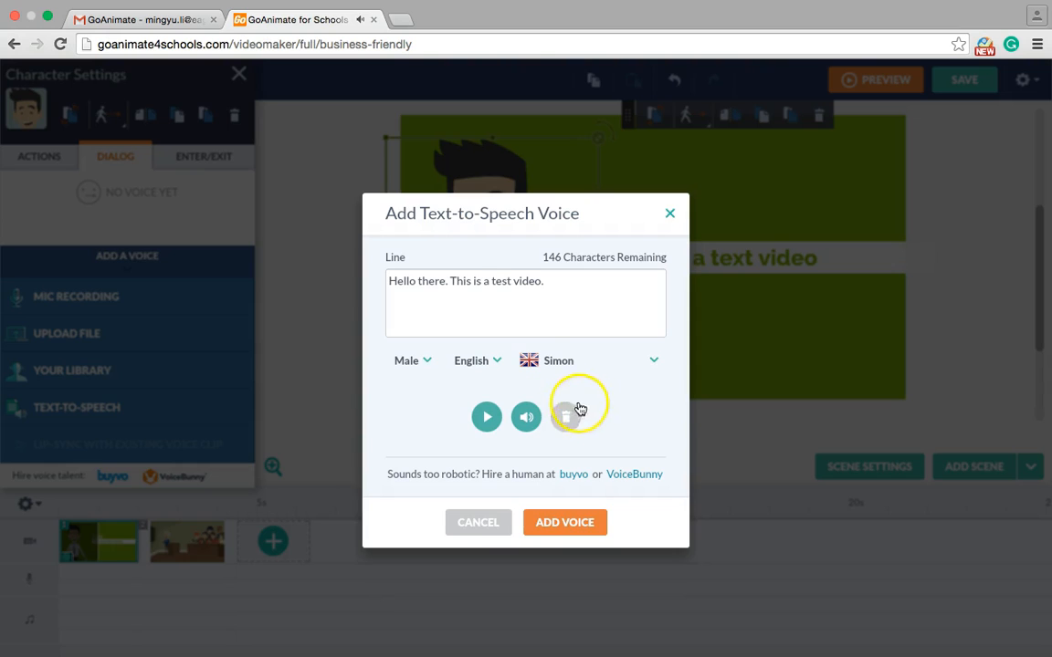
{"action": "left_click", "coordinate": [568, 365]}
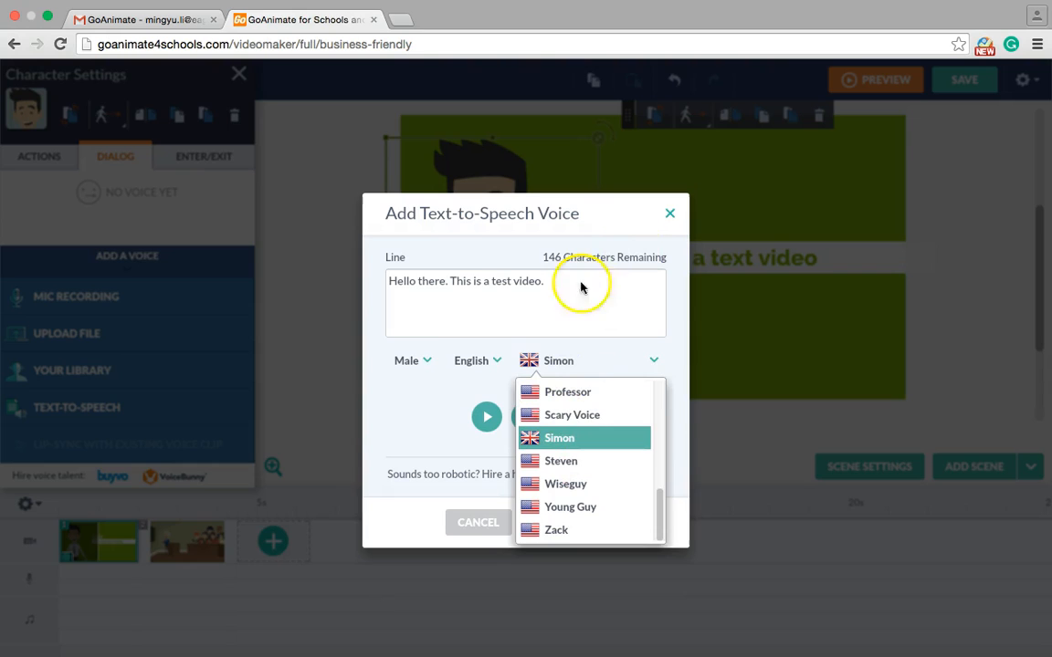
{"action": "left_click", "coordinate": [374, 420]}
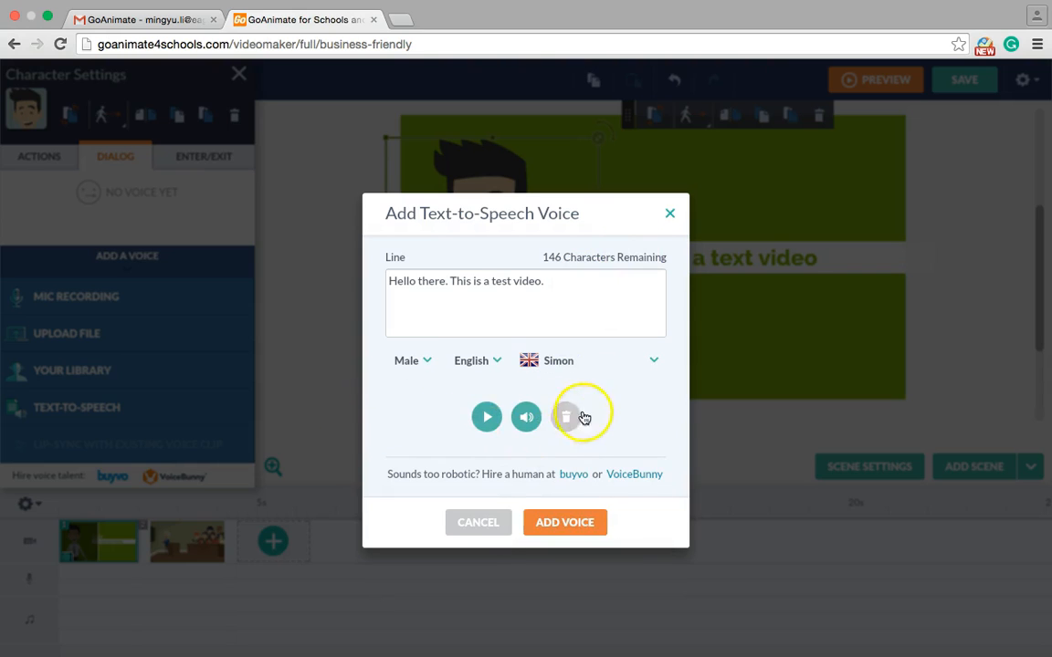
{"action": "left_click", "coordinate": [564, 522]}
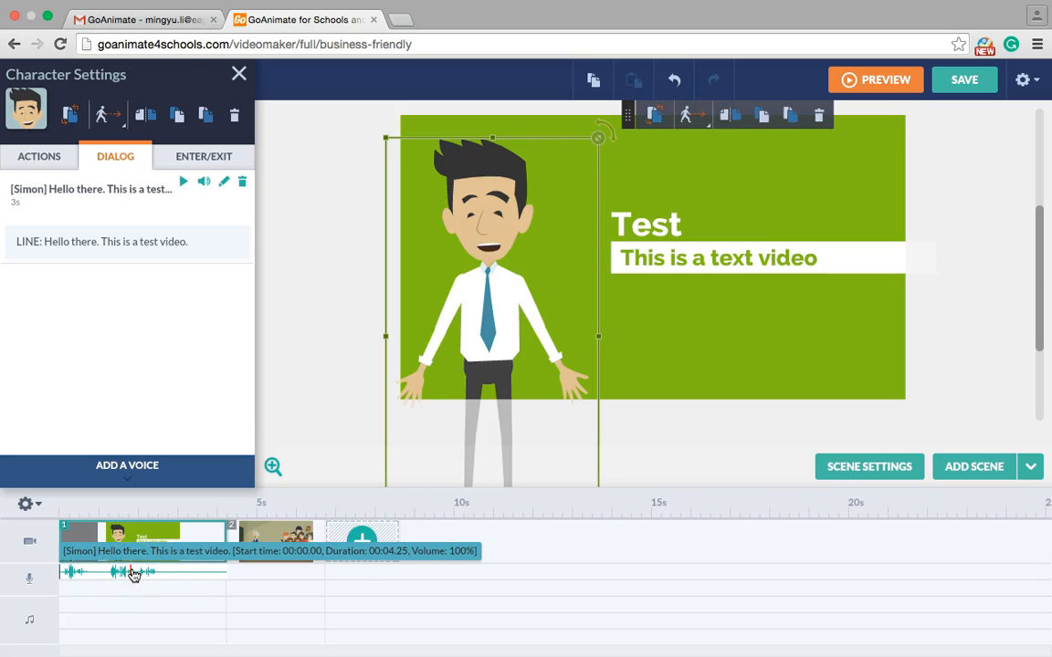
- Check the voice clip's volume, detach it from the title scene, and move it later
{"action": "left_click", "coordinate": [156, 542]}
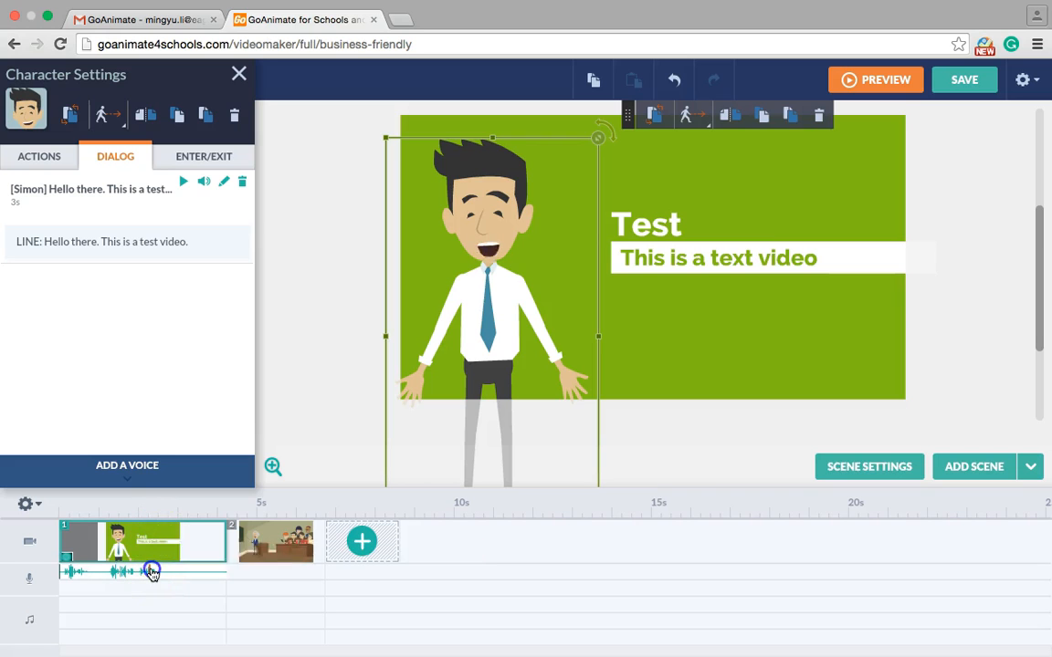
{"action": "right_click", "coordinate": [151, 573]}
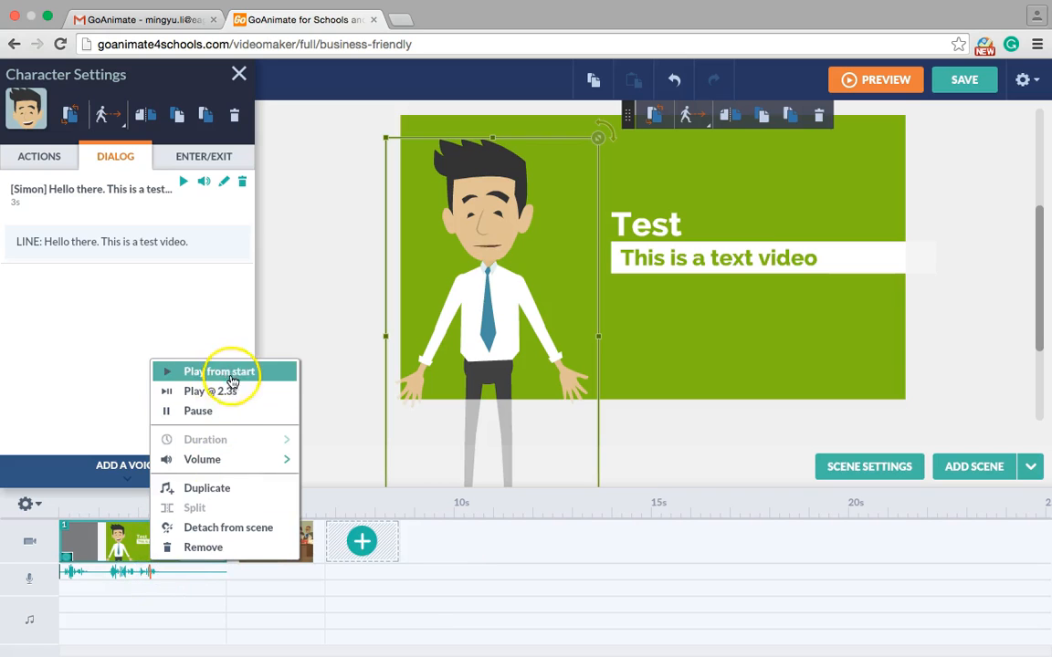
{"action": "left_click", "coordinate": [273, 467]}
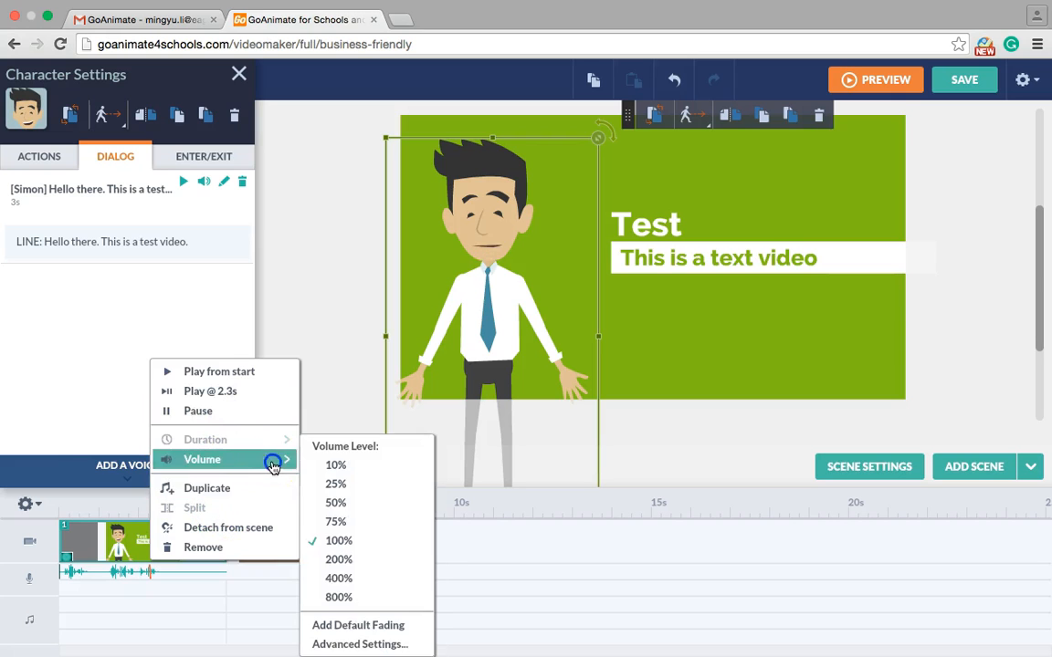
{"action": "right_click", "coordinate": [162, 573]}
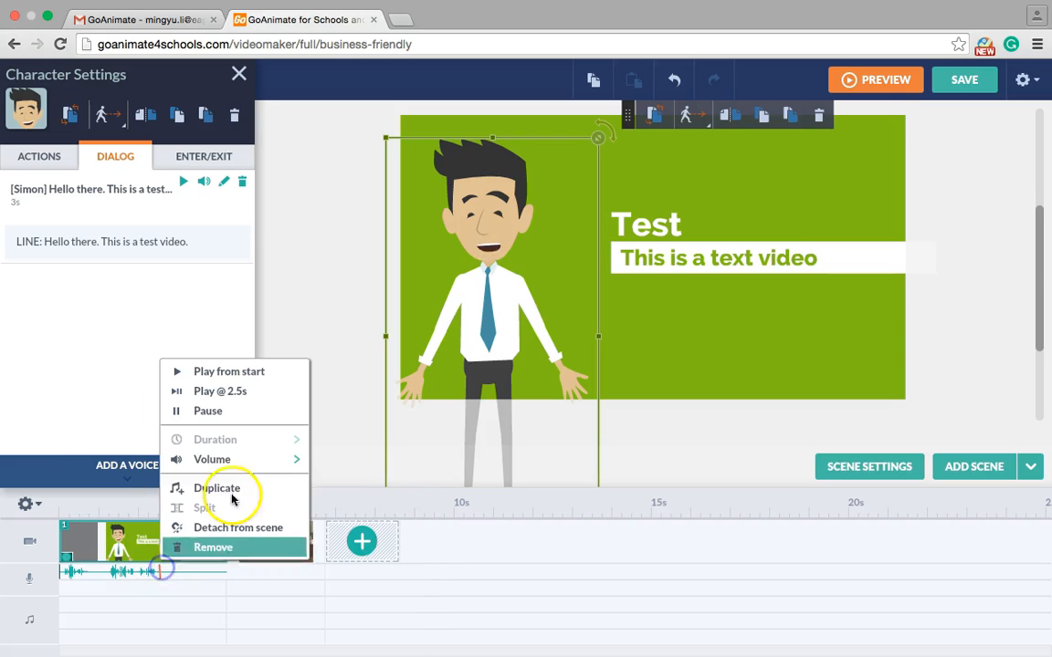
{"action": "mouse_move", "coordinate": [276, 462]}
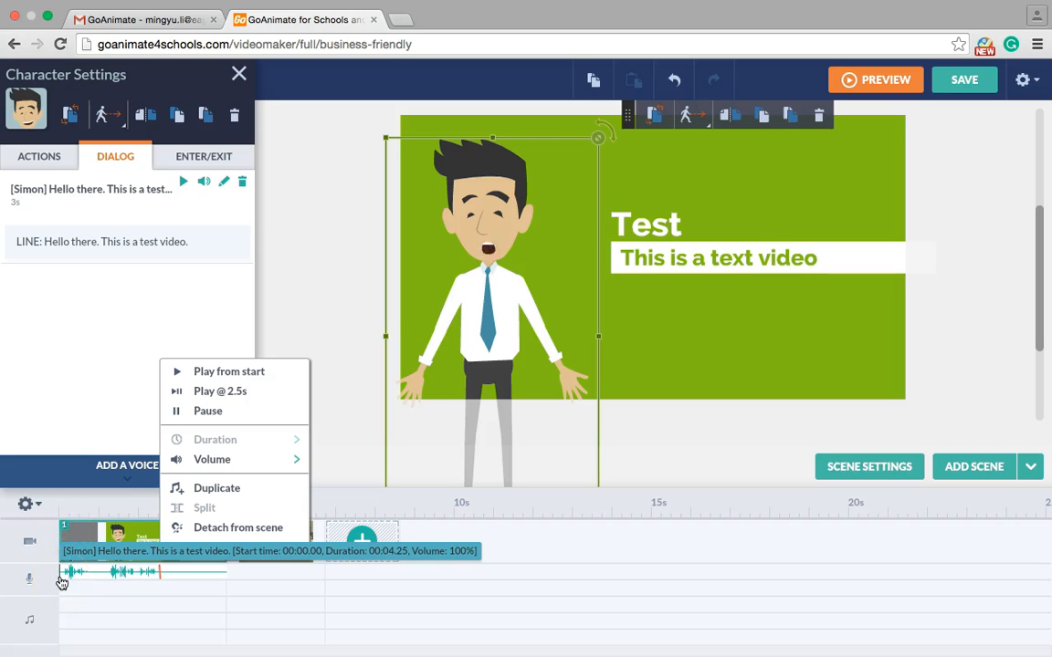
{"action": "left_click", "coordinate": [208, 528]}
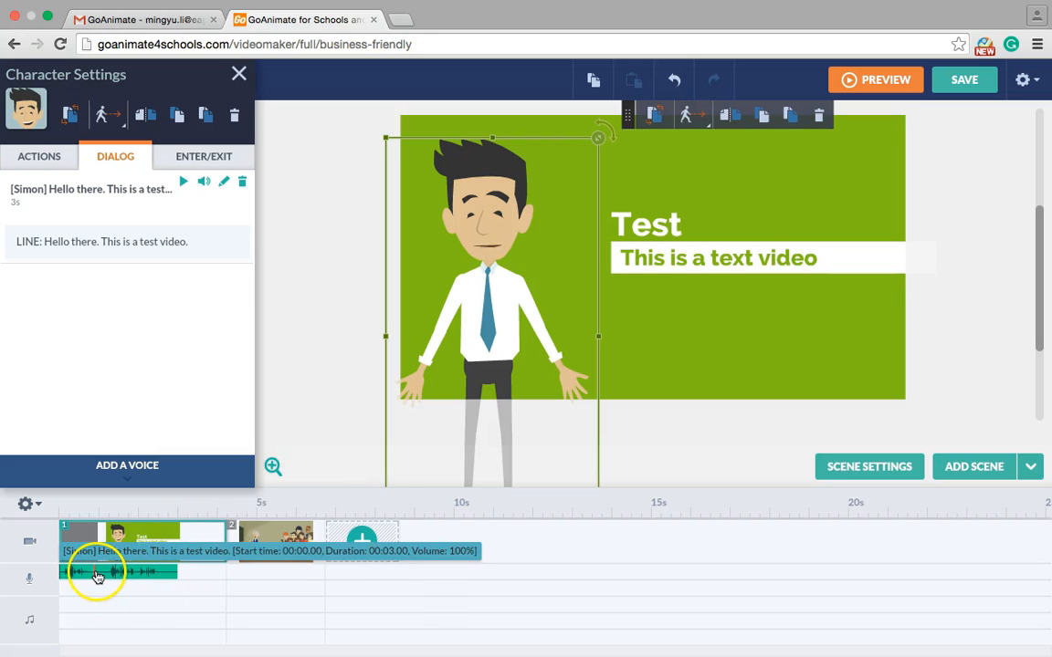
{"action": "left_click_drag", "start_coordinate": [98, 577], "coordinate": [134, 575]}
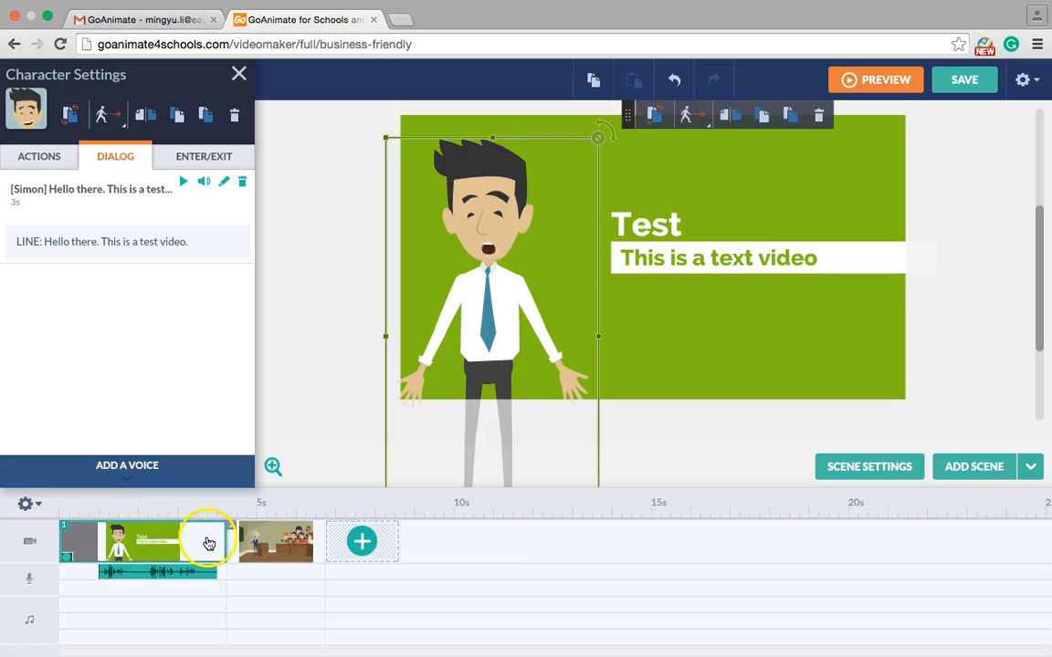
- Shorten the title scene to 3.75 seconds and drag the voice clip back toward the start
{"action": "left_click_drag", "start_coordinate": [219, 541], "coordinate": [205, 541]}
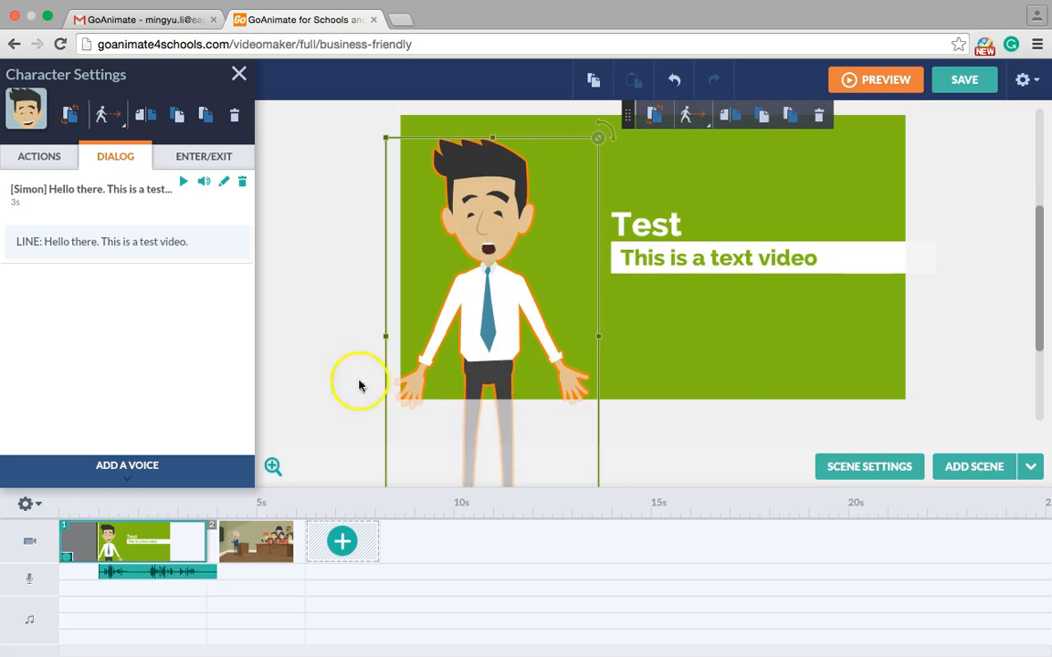
{"action": "left_click", "coordinate": [125, 572]}
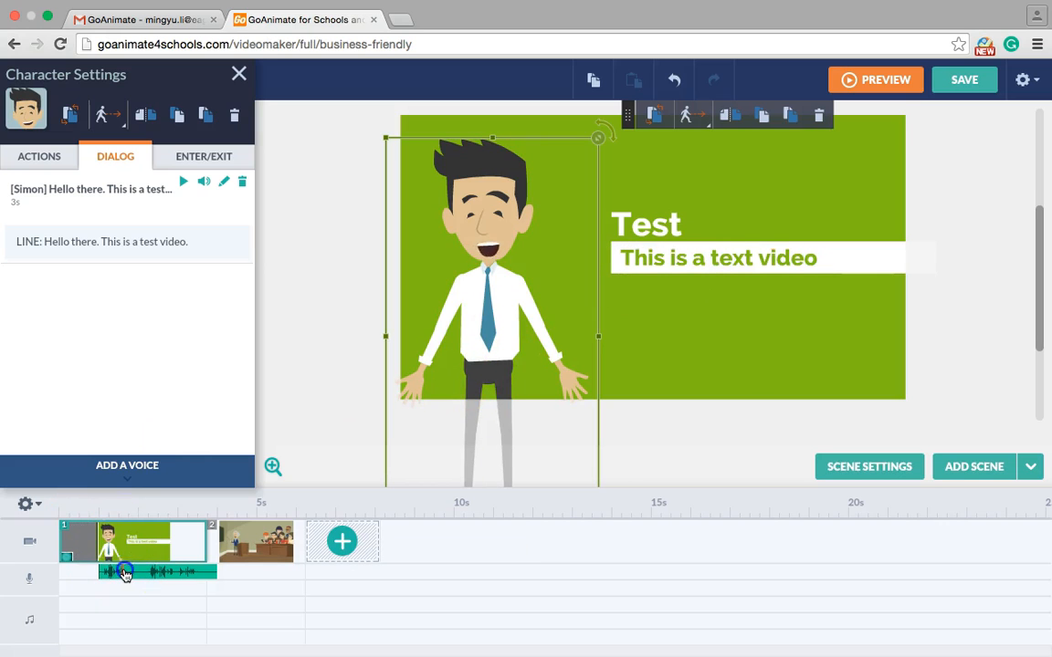
{"action": "left_click_drag", "start_coordinate": [125, 573], "coordinate": [77, 572]}
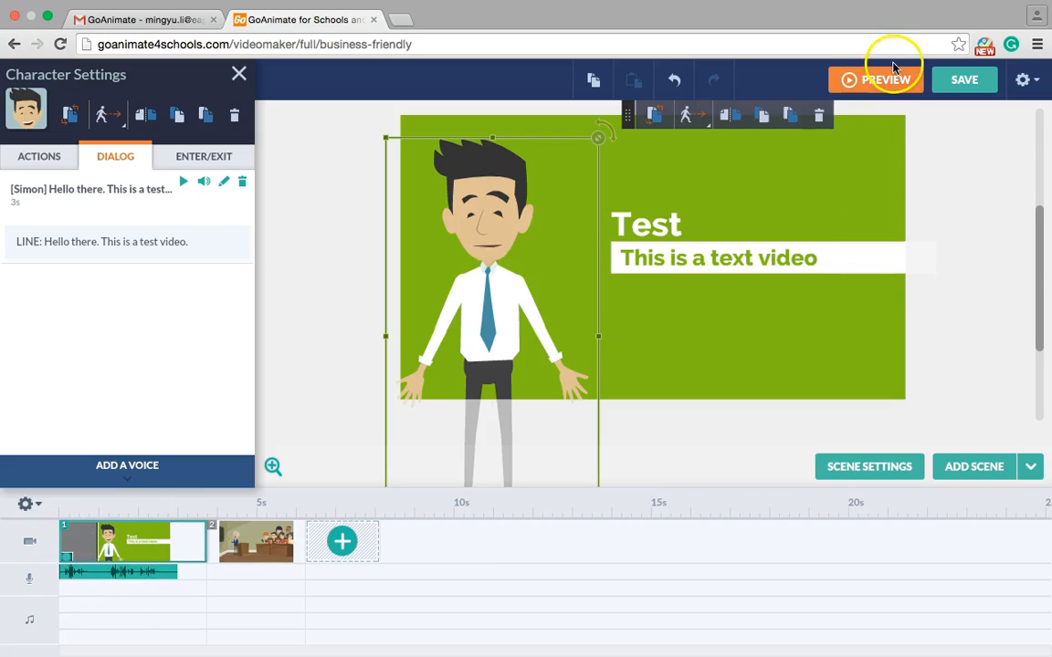
- Preview, then move the voice clip later, stretch the title scene to 5.00 seconds, and preview again
{"action": "left_click", "coordinate": [869, 84]}
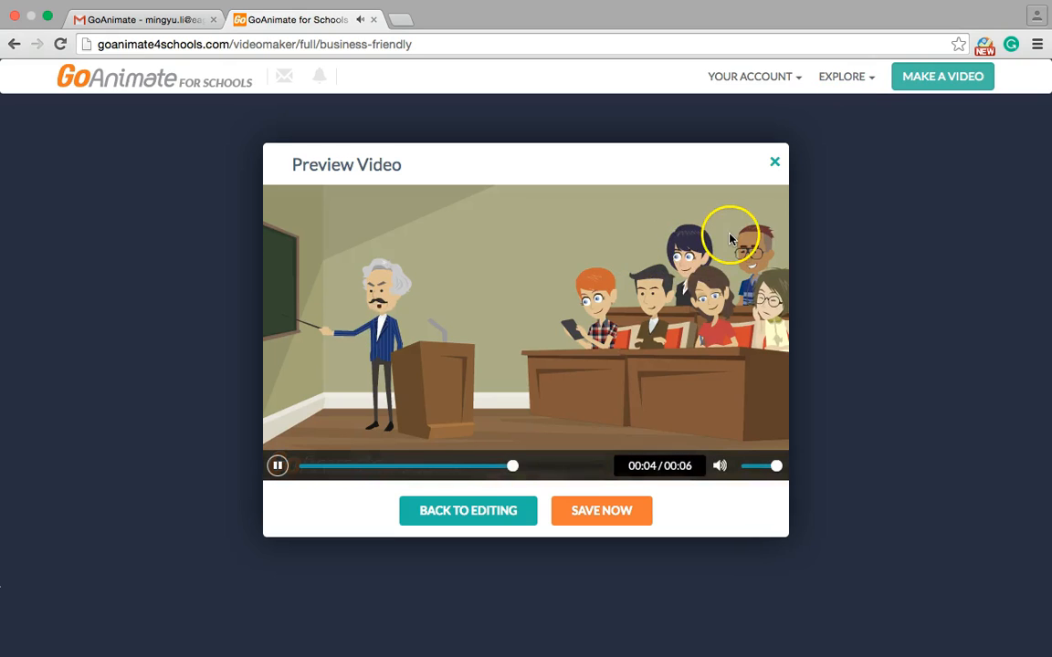
{"action": "left_click", "coordinate": [772, 166]}
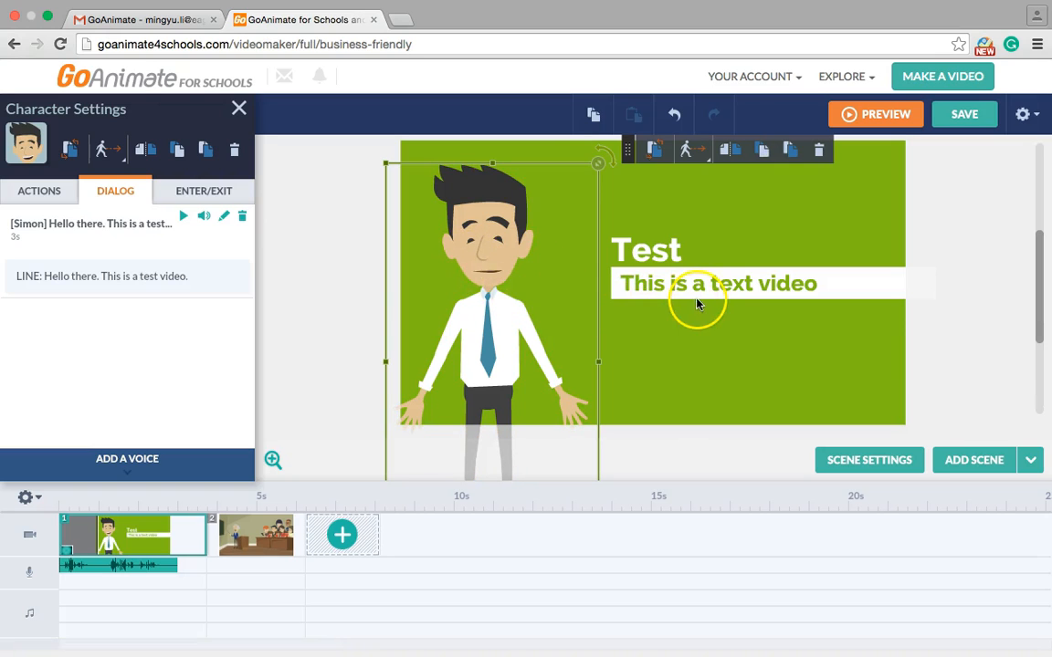
{"action": "left_click_drag", "start_coordinate": [66, 570], "coordinate": [142, 562]}
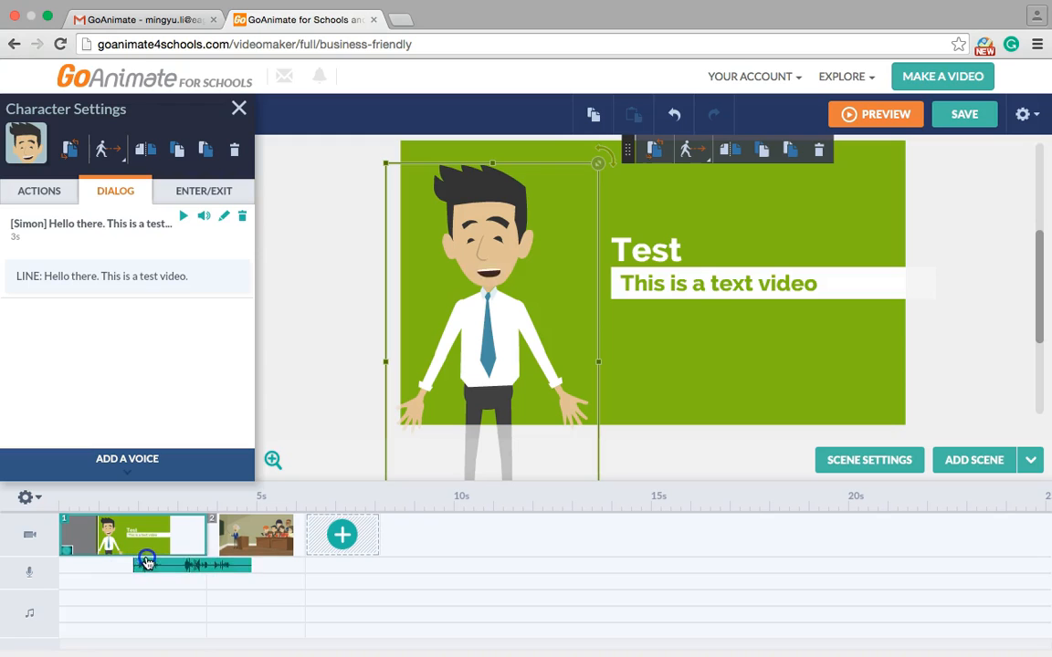
{"action": "right_click", "coordinate": [199, 540]}
{"action": "left_click_drag", "start_coordinate": [207, 536], "coordinate": [256, 539]}
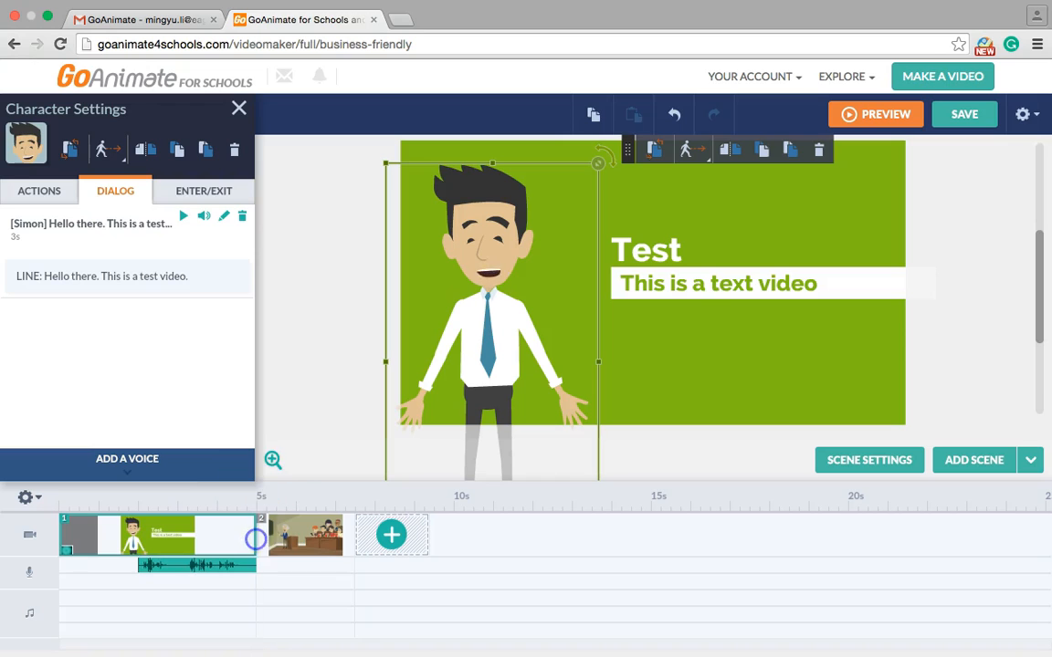
{"action": "left_click", "coordinate": [845, 120]}
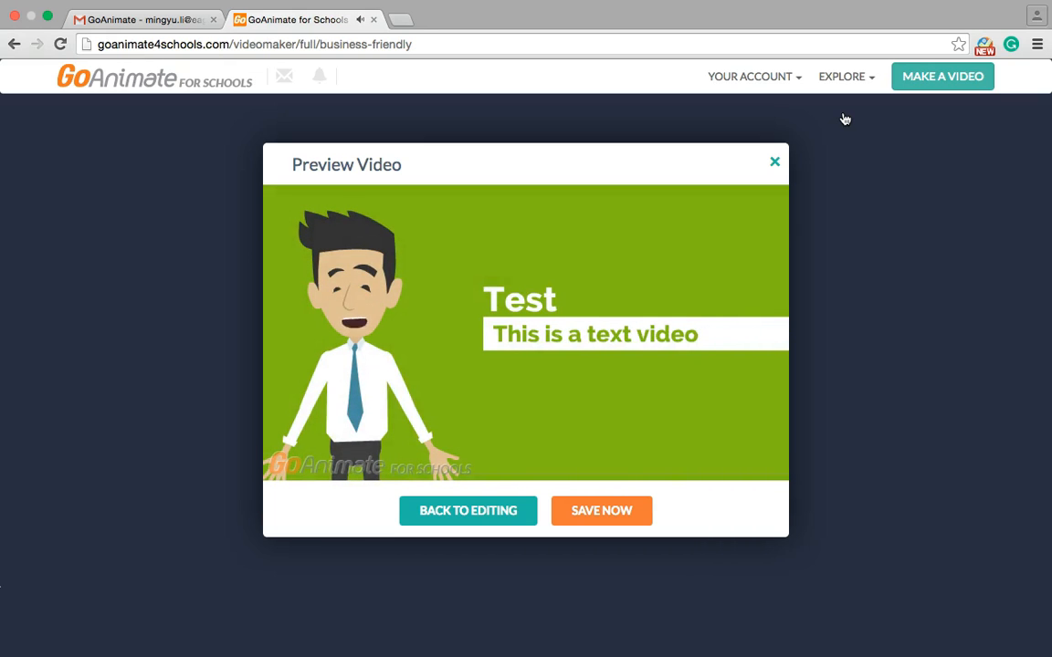
{"action": "left_click", "coordinate": [774, 162]}
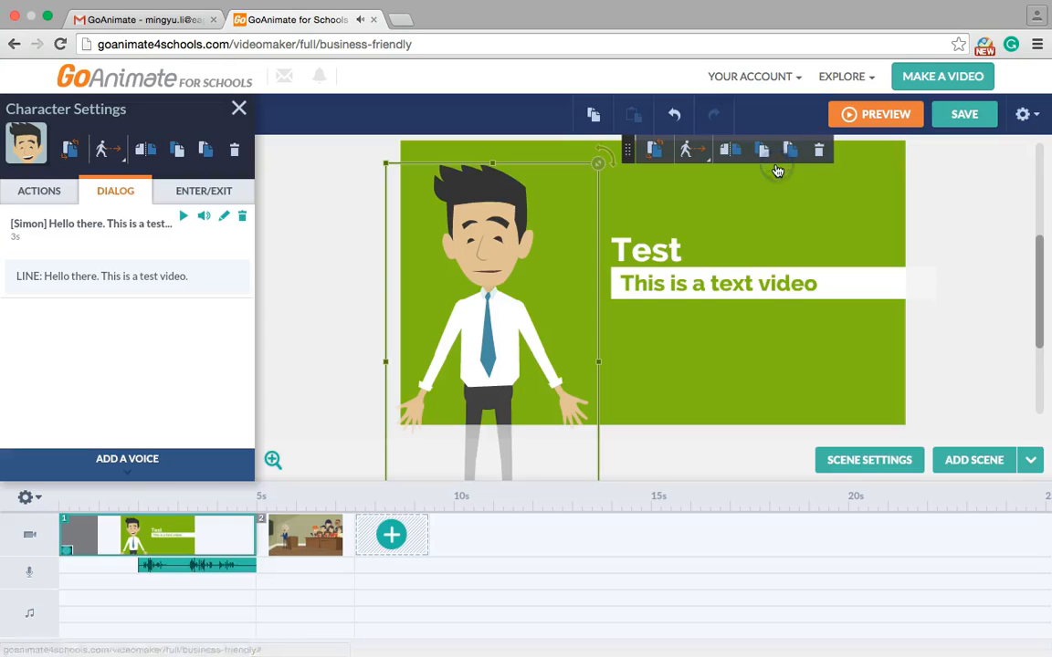
{"action": "left_click", "coordinate": [155, 528]}
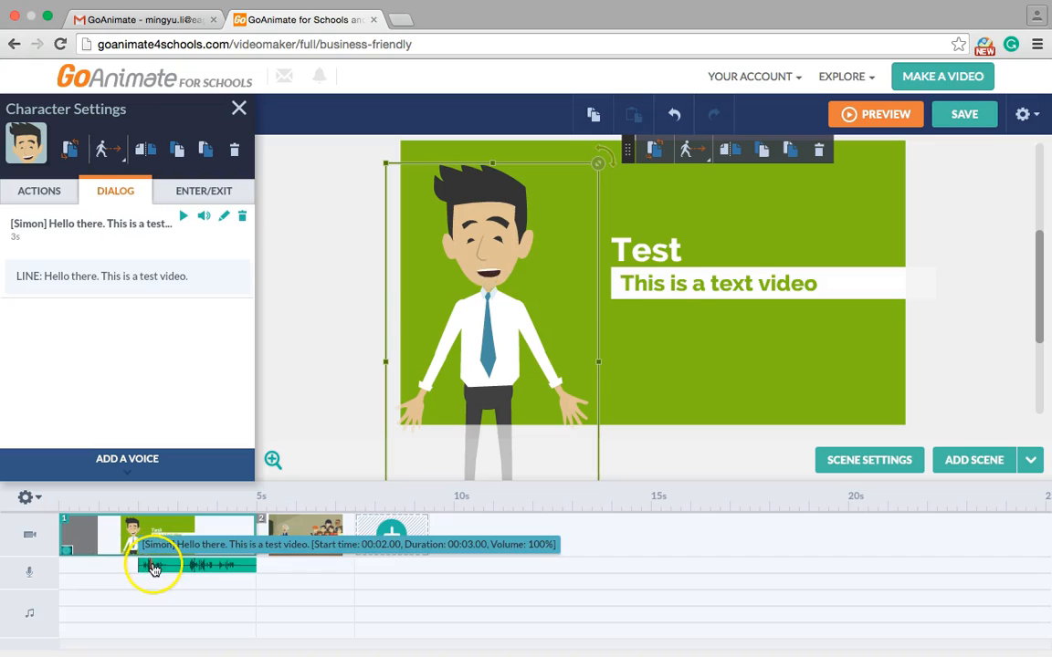
- Move the voice clip back to zero, trim the title scene to 2.88 seconds, and open the classroom scene
{"action": "left_click", "coordinate": [232, 566]}
{"action": "left_click_drag", "start_coordinate": [214, 566], "coordinate": [155, 565]}
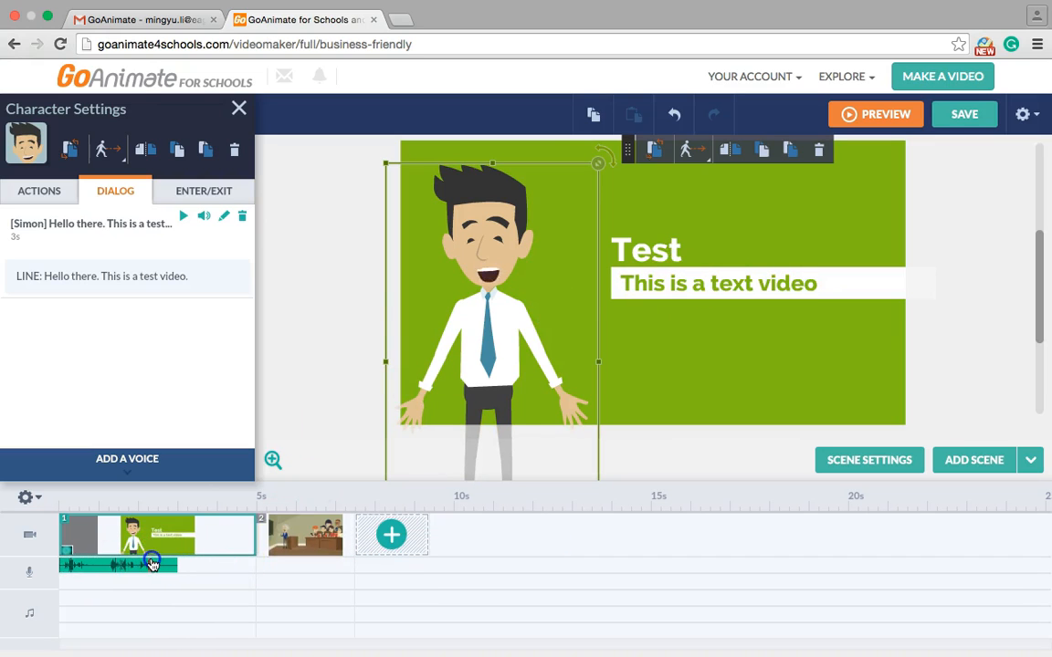
{"action": "left_click_drag", "start_coordinate": [253, 536], "coordinate": [165, 537]}
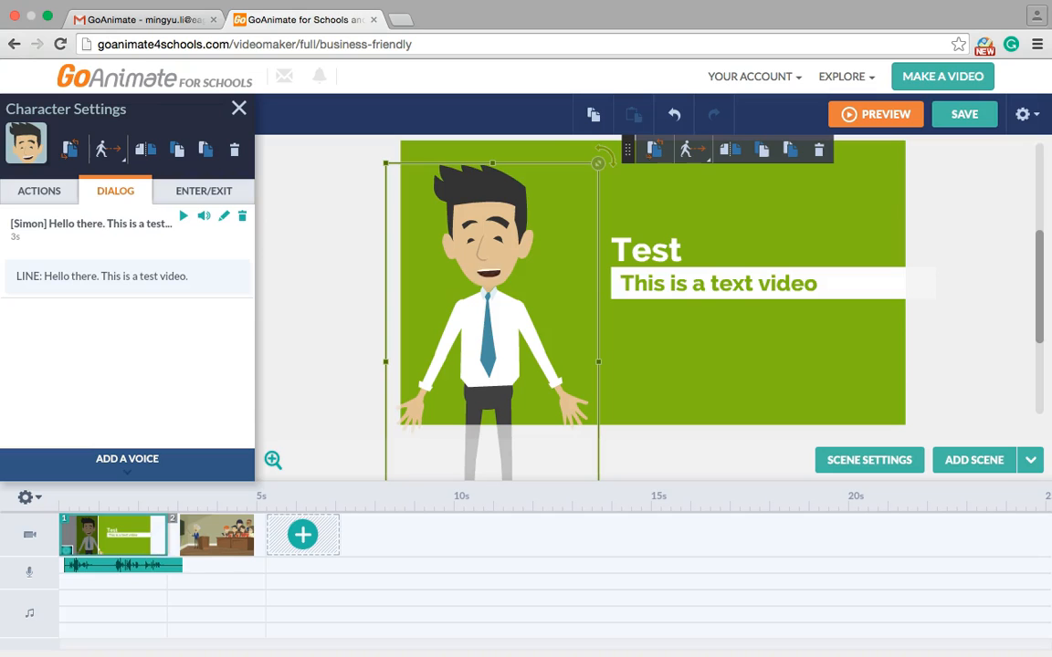
{"action": "right_click", "coordinate": [202, 536]}
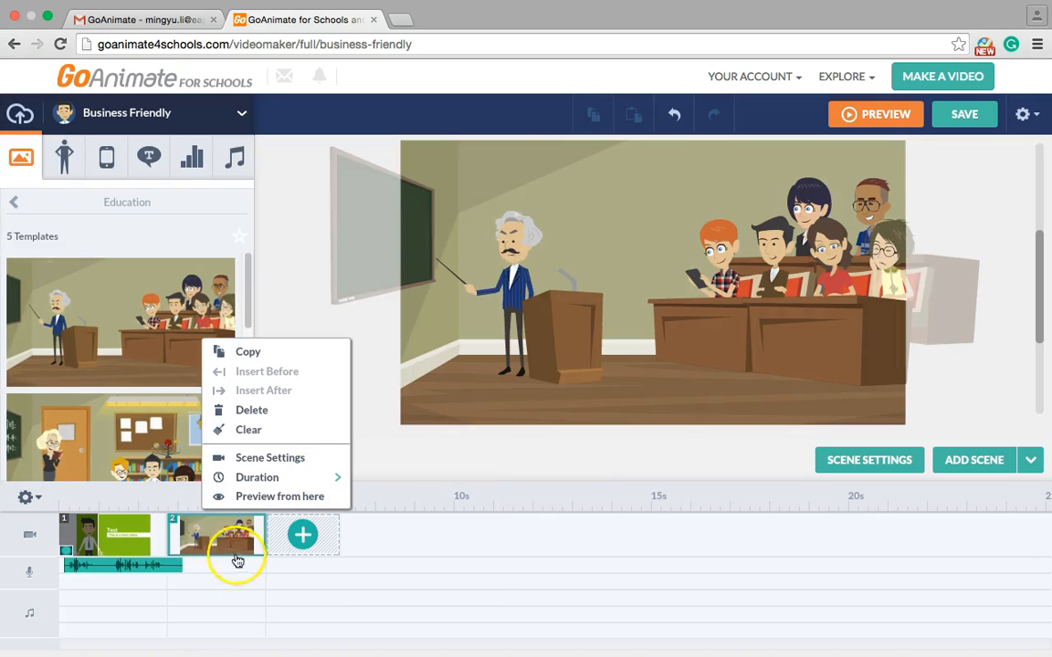
- Flip the classroom teacher to face the students and move him beside the podium
{"action": "left_click", "coordinate": [380, 455]}
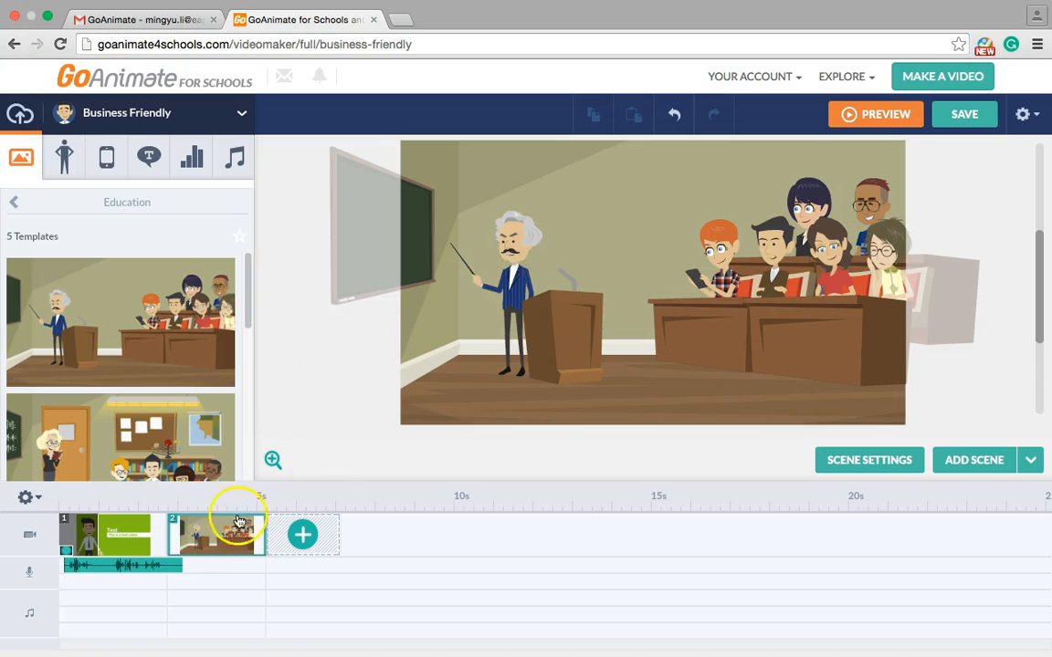
{"action": "left_click", "coordinate": [524, 238]}
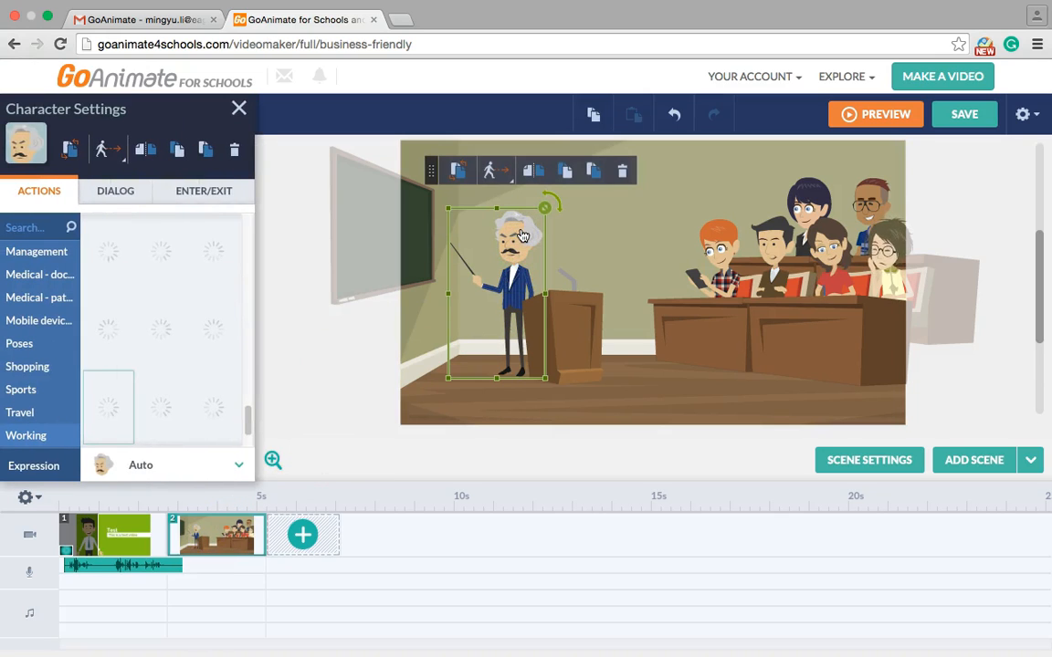
{"action": "left_click", "coordinate": [536, 176]}
{"action": "left_click_drag", "start_coordinate": [514, 226], "coordinate": [483, 229]}
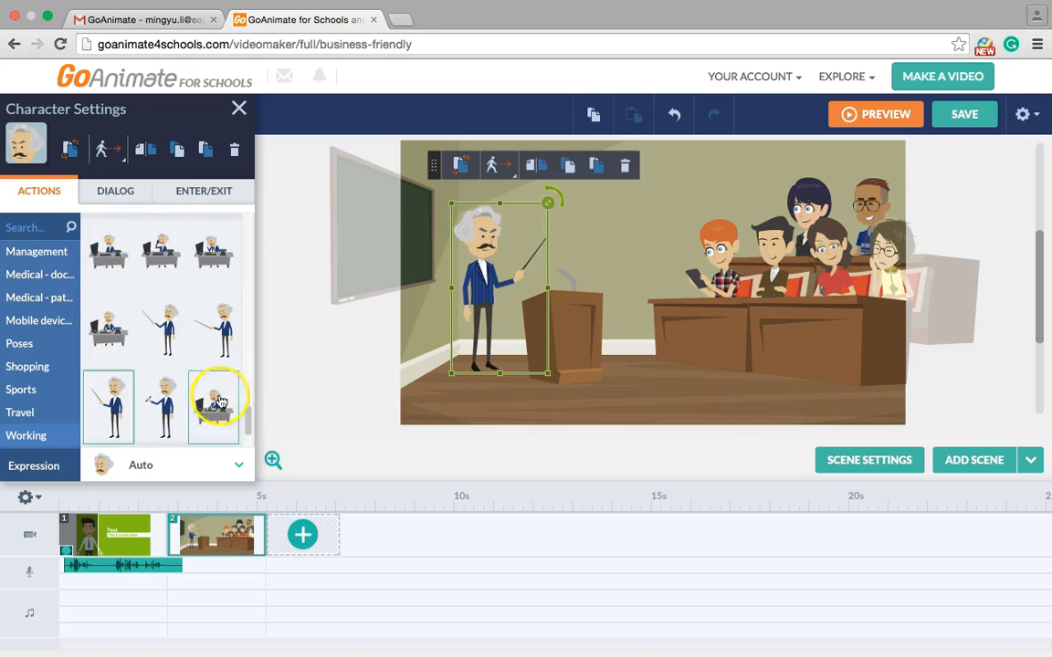
{"action": "mouse_move", "coordinate": [249, 429]}
{"action": "left_mouse_down"}
{"action": "mouse_move", "coordinate": [246, 395]}
{"action": "mouse_move", "coordinate": [244, 419]}
{"action": "left_mouse_up"}
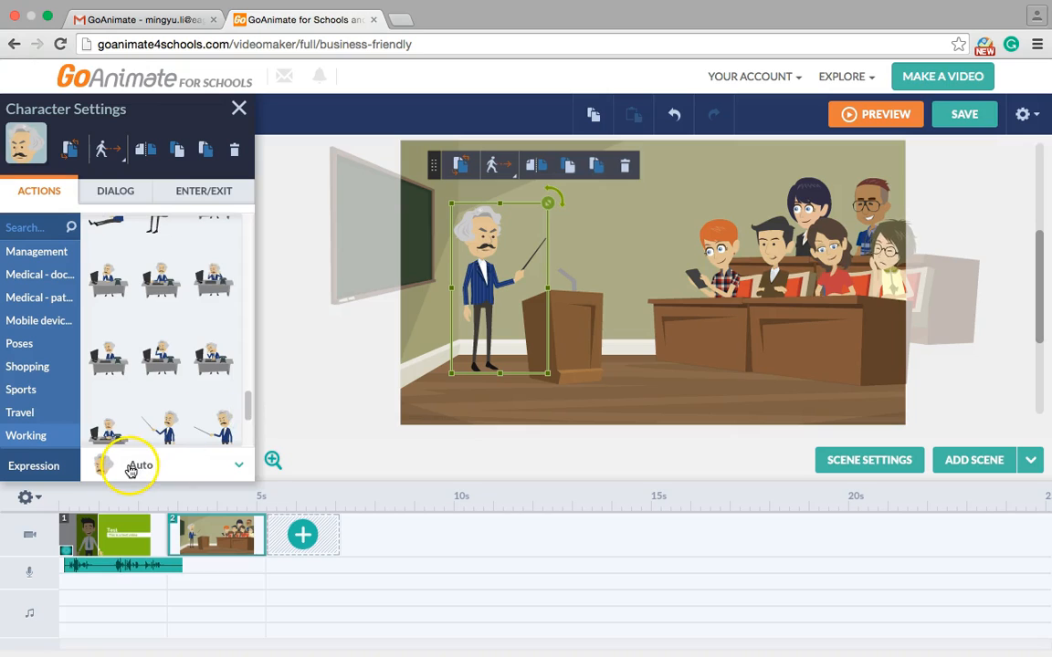
- Browse the teacher's expressions without changing them, then show his dialog options
{"action": "left_click", "coordinate": [241, 466]}
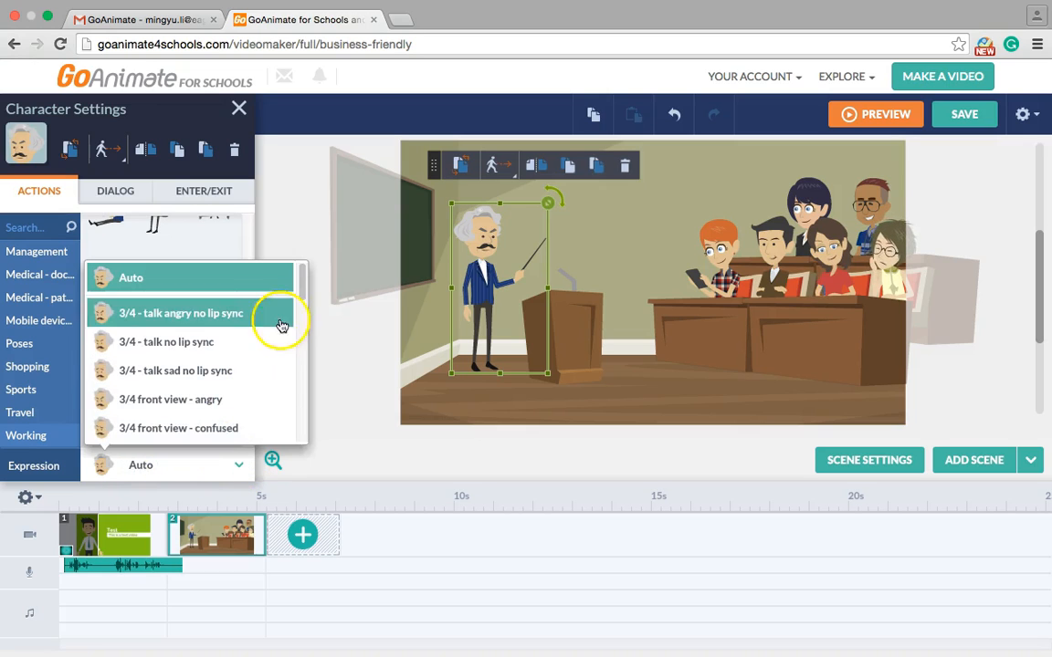
{"action": "mouse_move", "coordinate": [300, 297]}
{"action": "left_mouse_down"}
{"action": "mouse_move", "coordinate": [307, 333]}
{"action": "mouse_move", "coordinate": [298, 275]}
{"action": "left_mouse_up"}
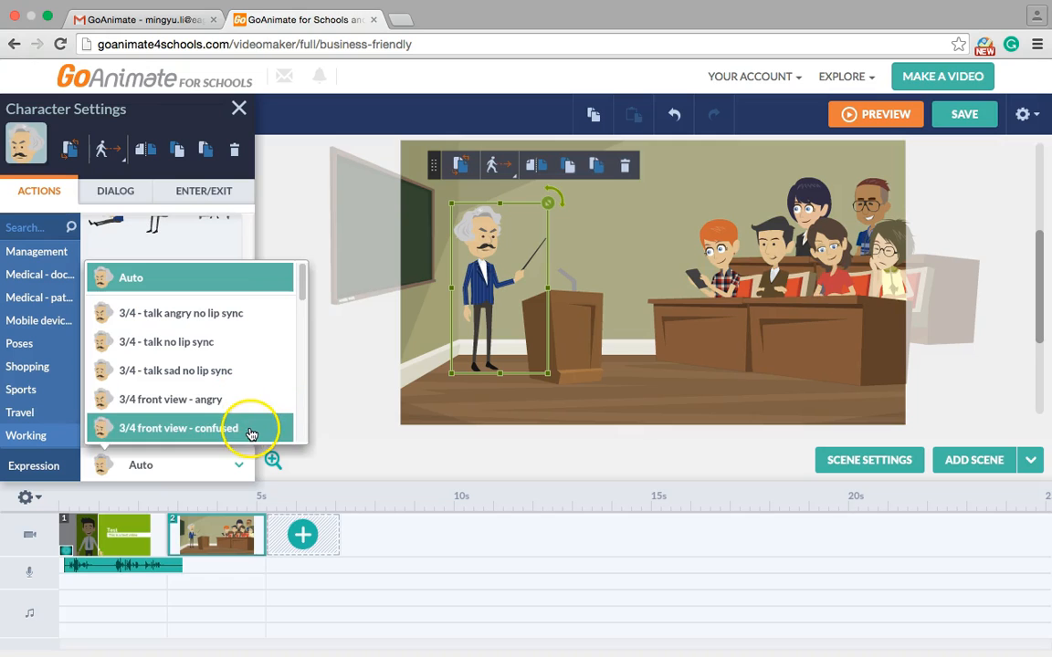
{"action": "left_click", "coordinate": [294, 248]}
{"action": "left_click", "coordinate": [482, 239]}
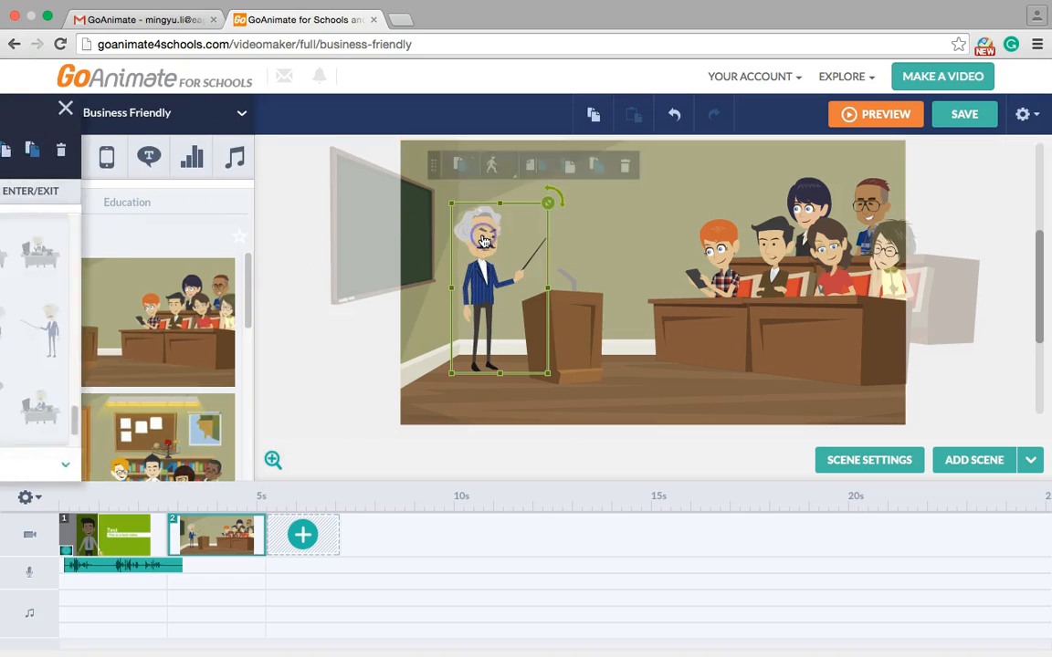
{"action": "left_click", "coordinate": [106, 199]}
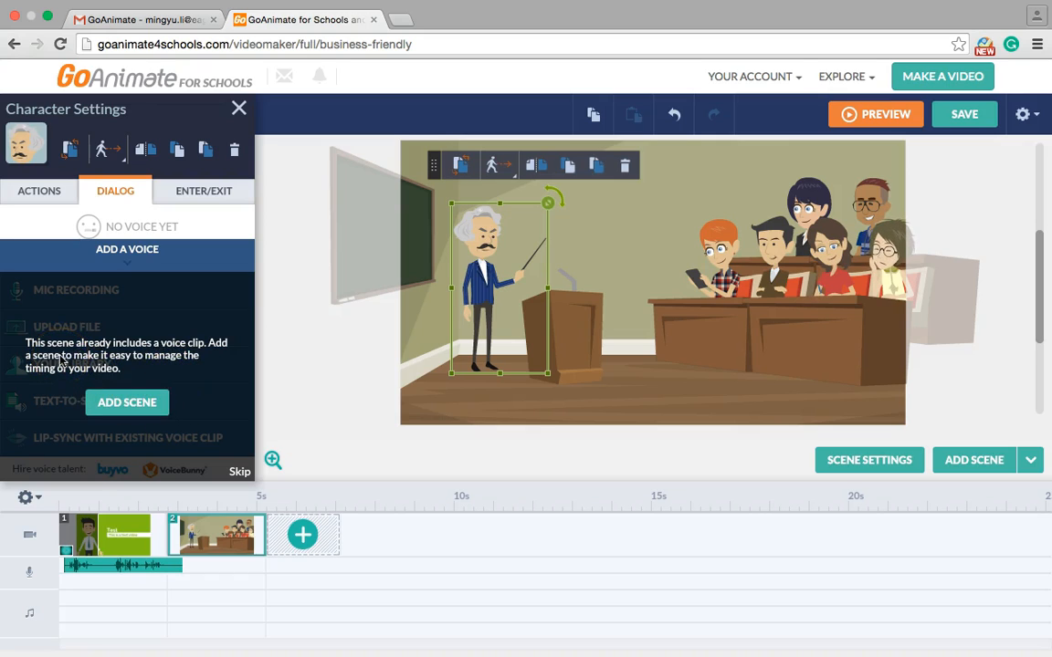
- Inspect the title scene's voice clip options and lengthen that scene to 3.13 seconds
{"action": "left_click", "coordinate": [162, 541]}
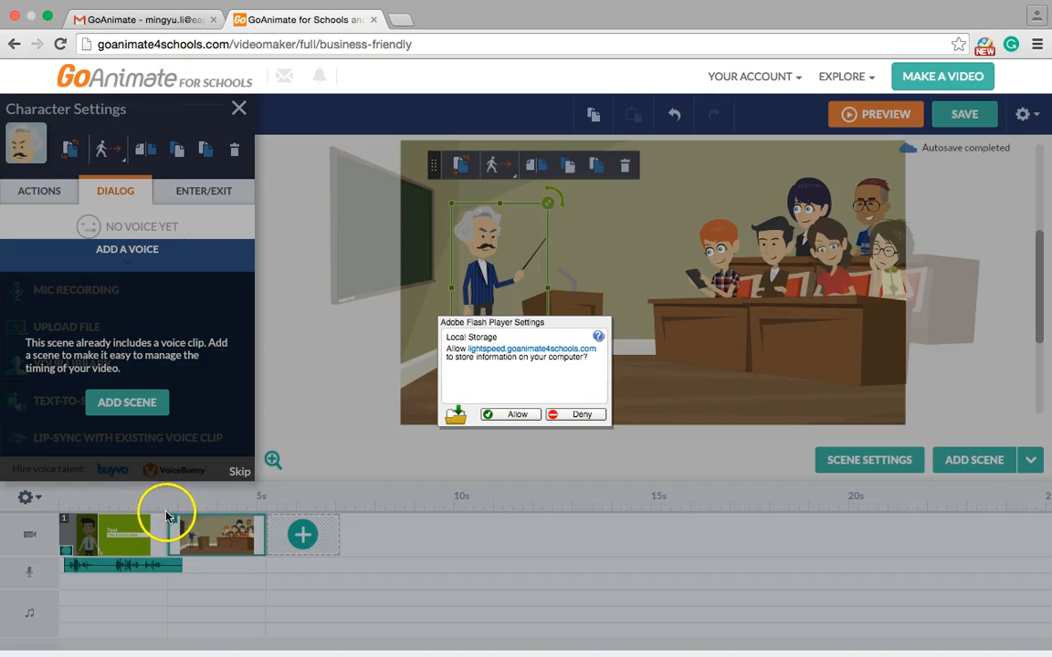
{"action": "left_click", "coordinate": [571, 415]}
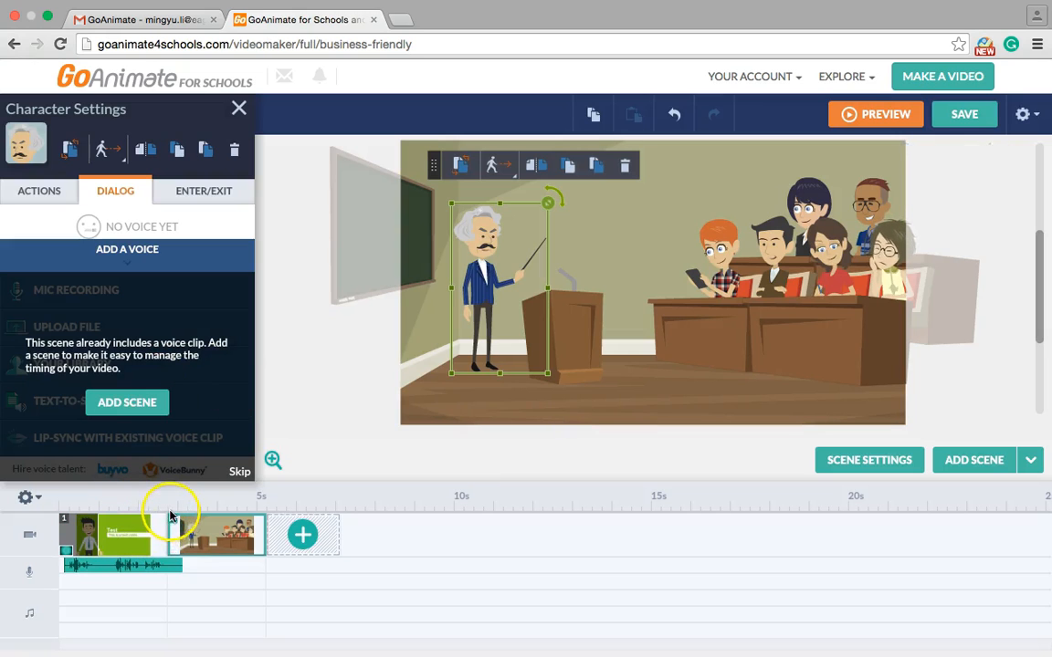
{"action": "right_click", "coordinate": [135, 566]}
{"action": "left_click", "coordinate": [119, 566]}
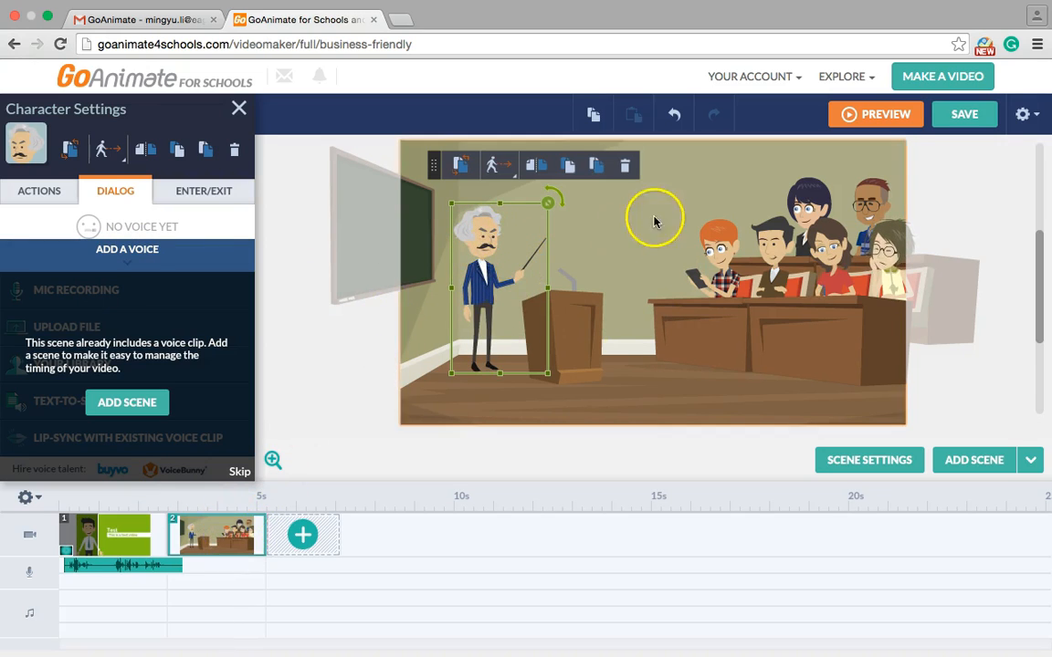
{"action": "left_click", "coordinate": [155, 571]}
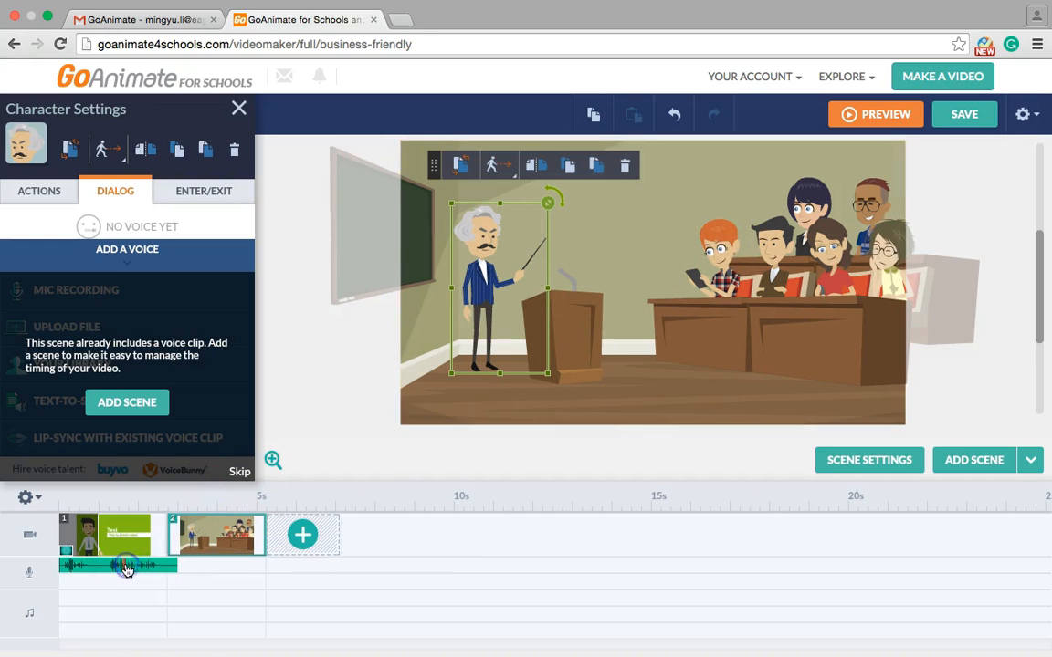
{"action": "right_click", "coordinate": [177, 567]}
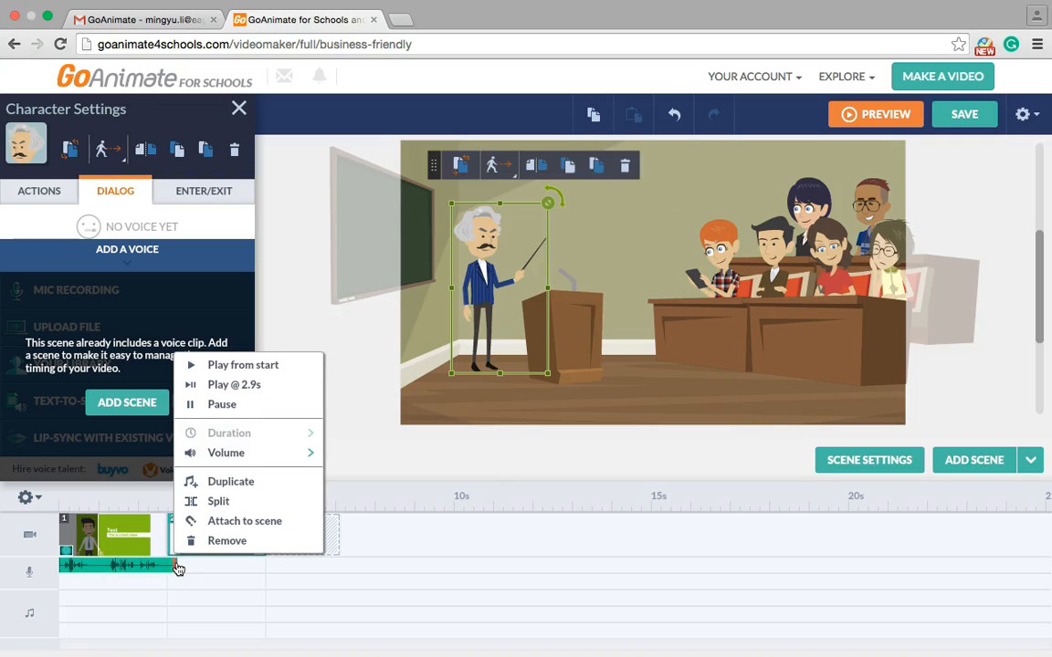
{"action": "left_click", "coordinate": [167, 566]}
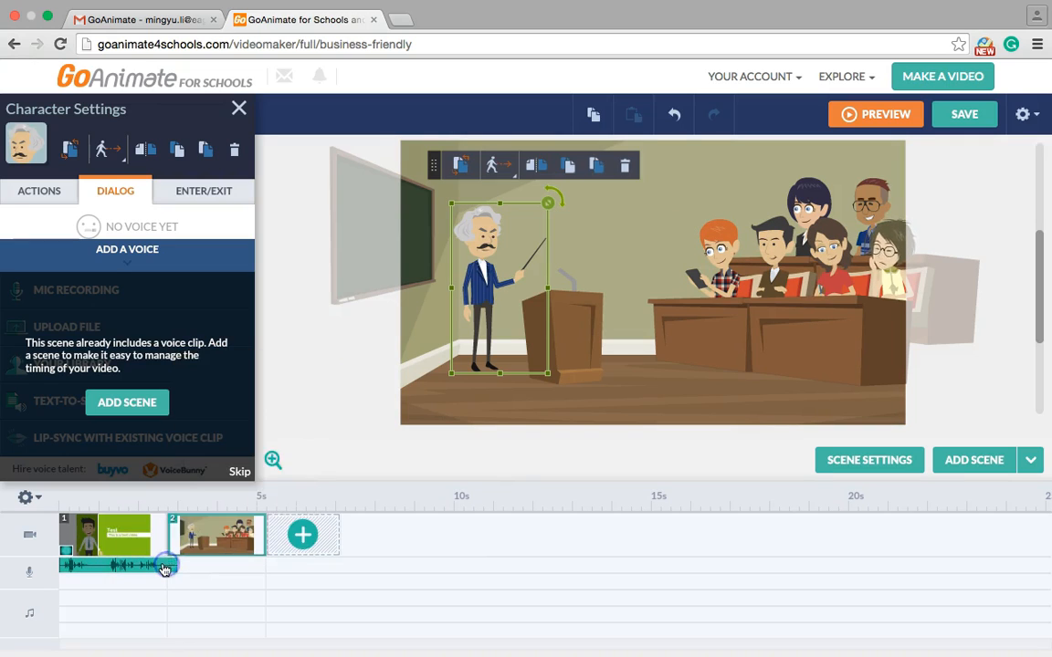
{"action": "right_click", "coordinate": [164, 567]}
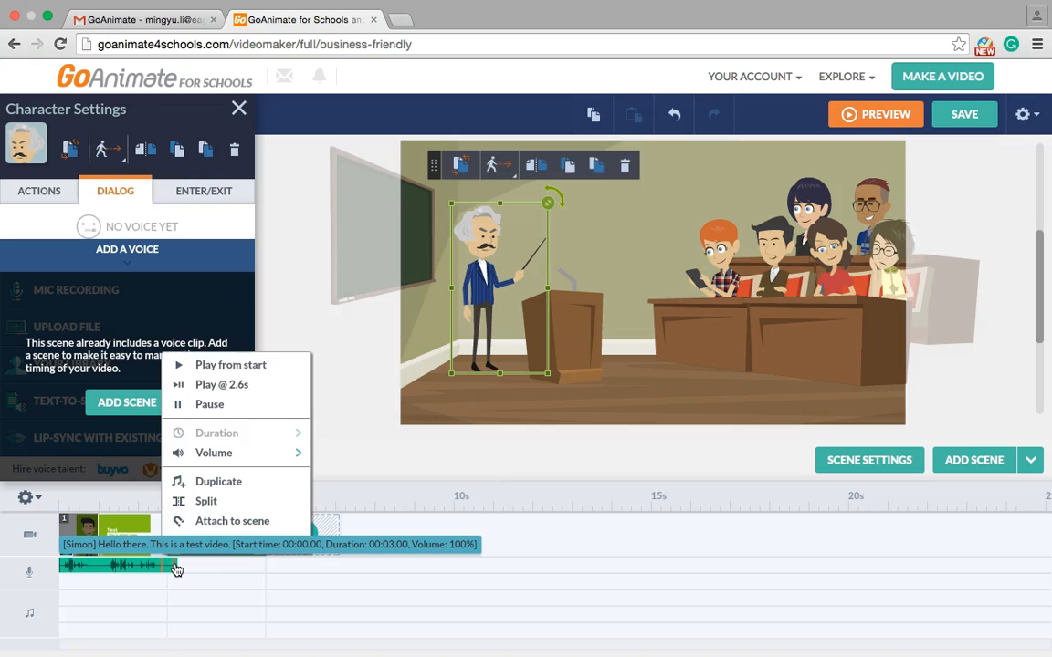
{"action": "left_click", "coordinate": [177, 567]}
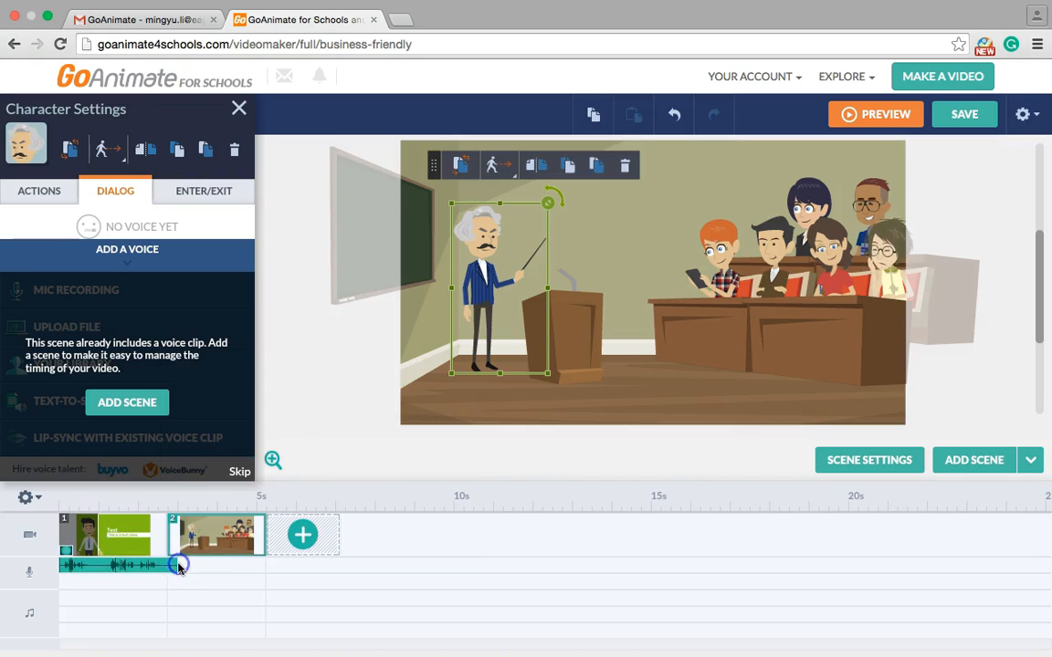
{"action": "left_click", "coordinate": [157, 540]}
{"action": "left_click_drag", "start_coordinate": [168, 538], "coordinate": [181, 536]}
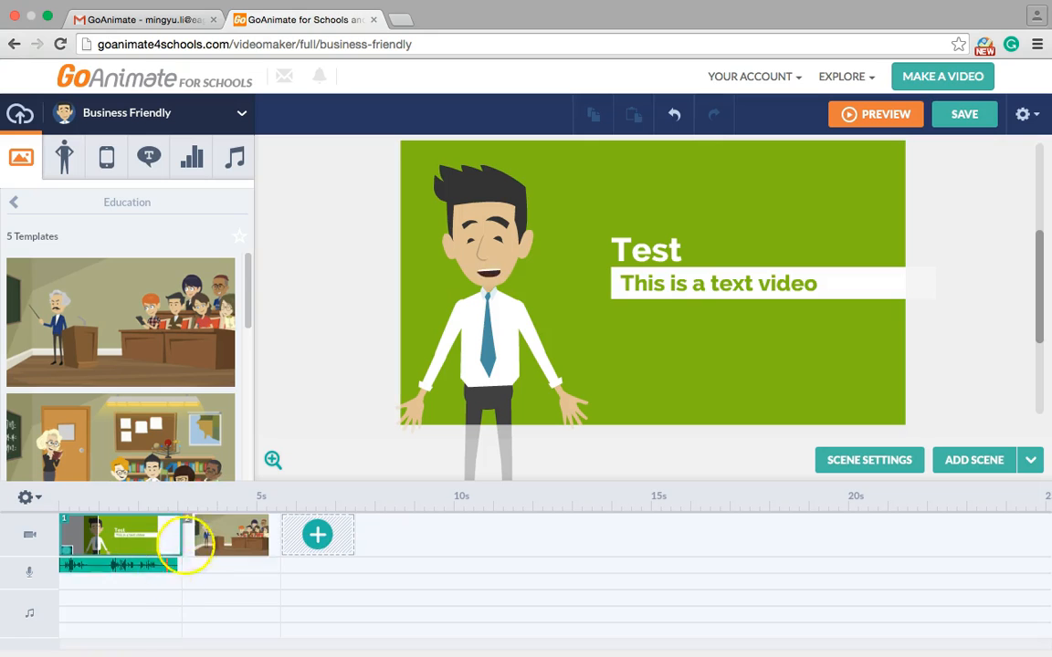
- Load classroom scene 2 and show the teacher's voice sources
{"action": "right_click", "coordinate": [212, 541]}
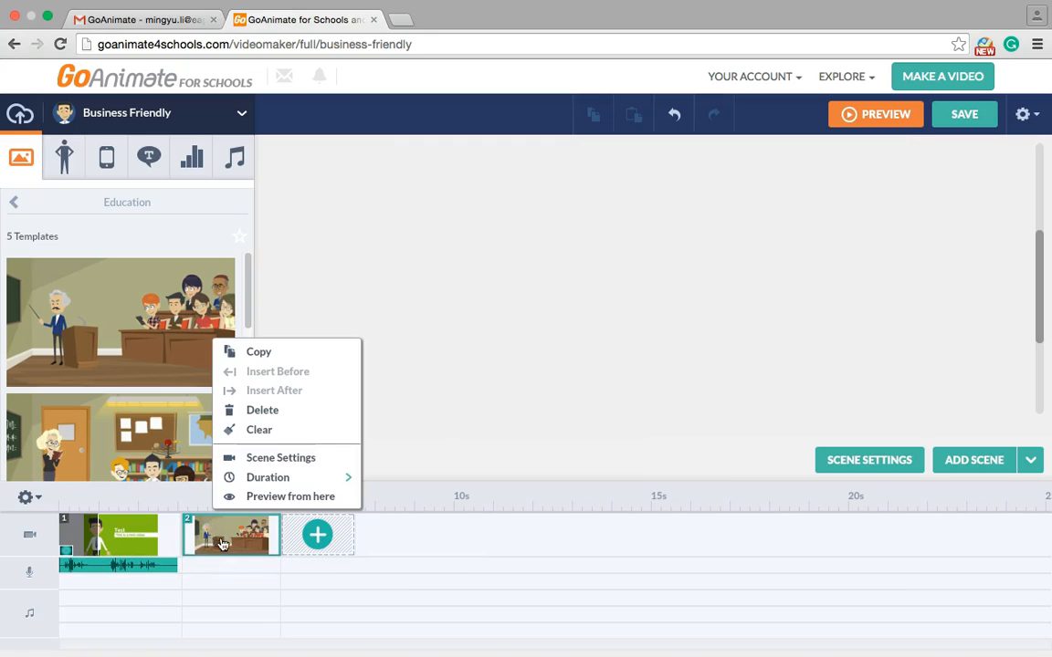
{"action": "left_click", "coordinate": [474, 236]}
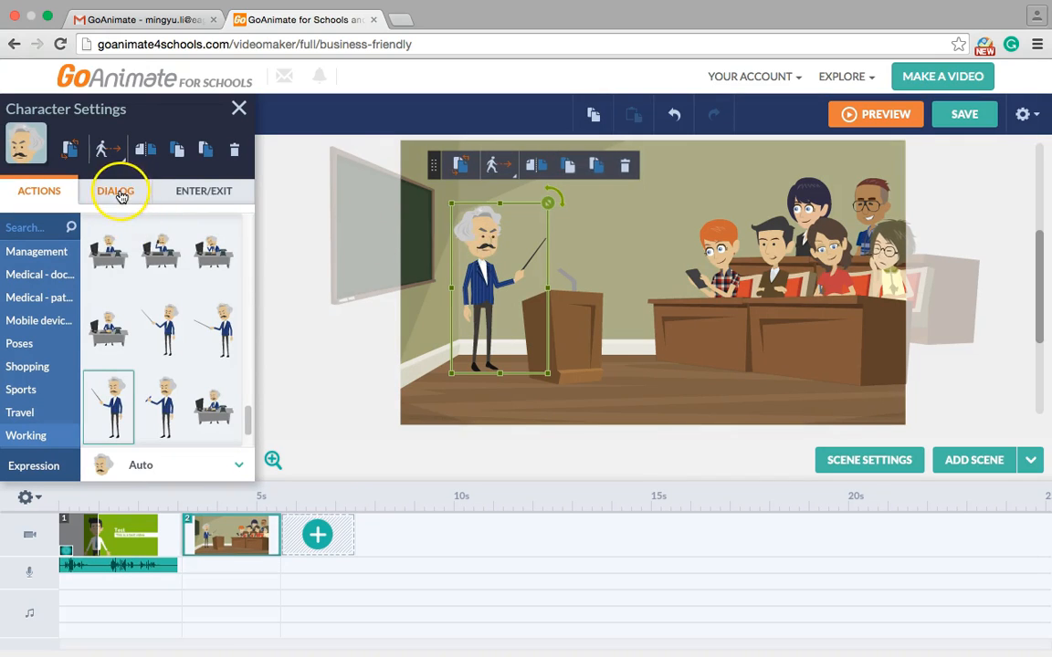
{"action": "left_click", "coordinate": [121, 196]}
{"action": "left_click", "coordinate": [107, 294]}
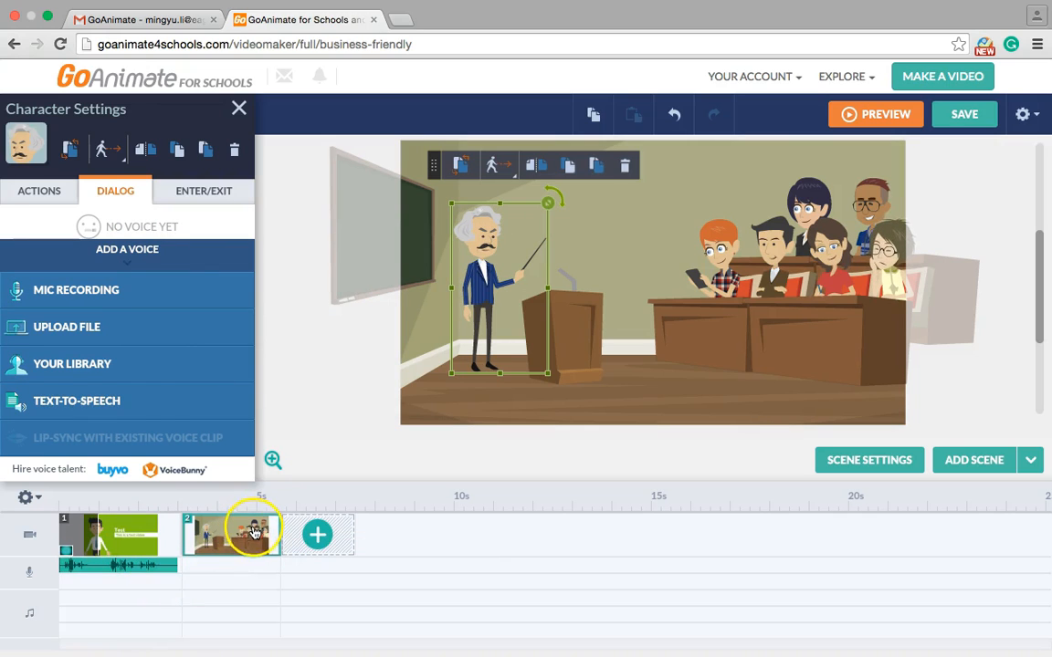
- Generate the teacher's text-to-speech line 'Good morning, class!' in the Professor voice
{"action": "left_click", "coordinate": [70, 402]}
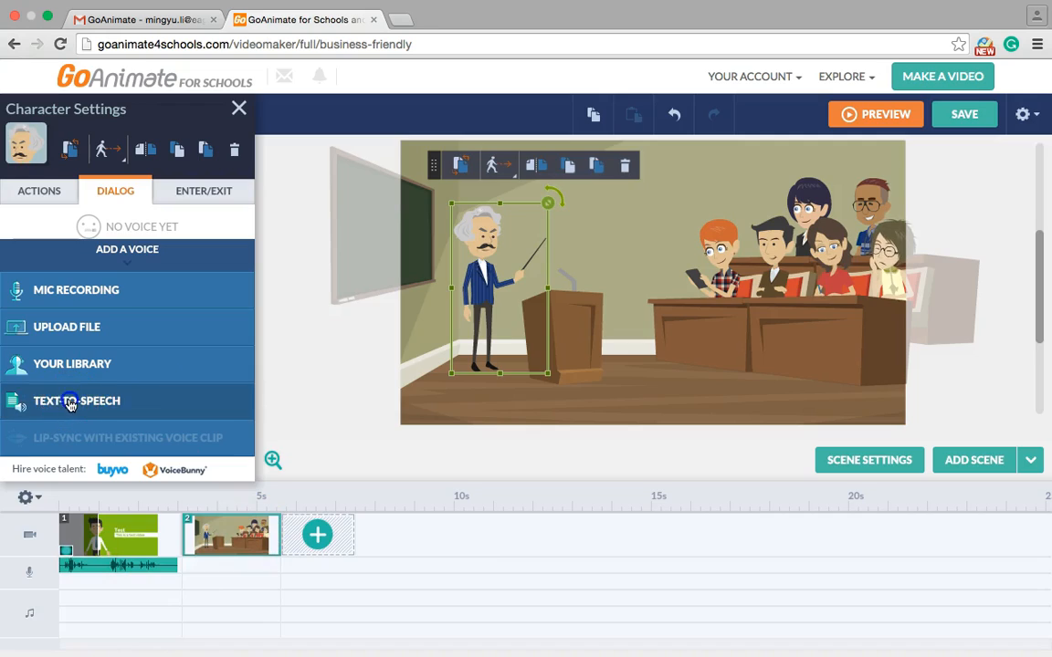
{"action": "type", "text": "Good morning, class!"}
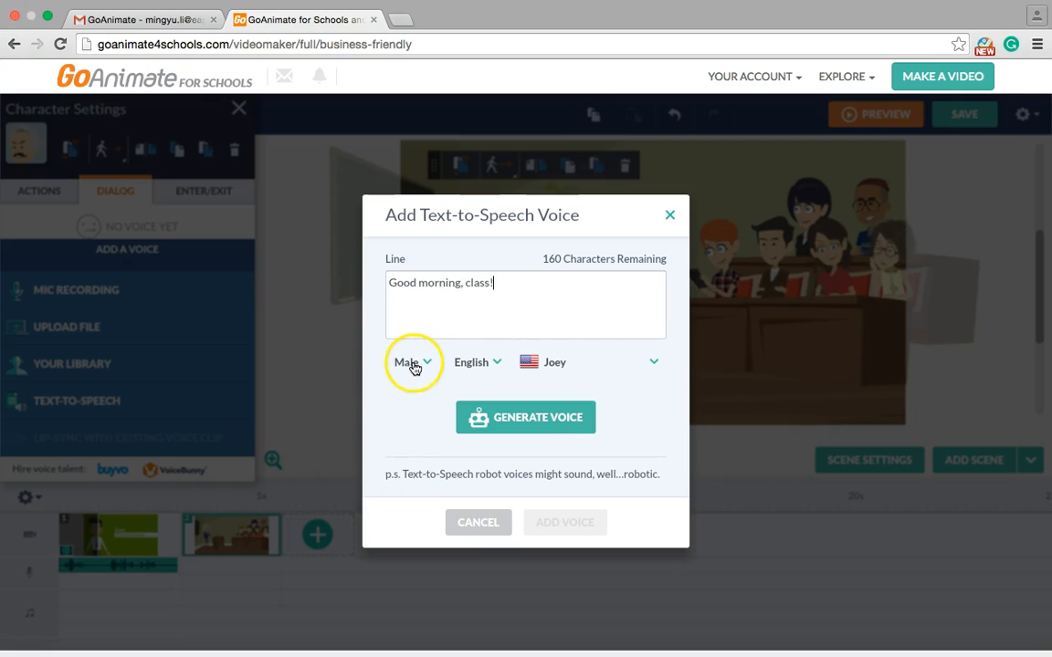
{"action": "left_click", "coordinate": [563, 362]}
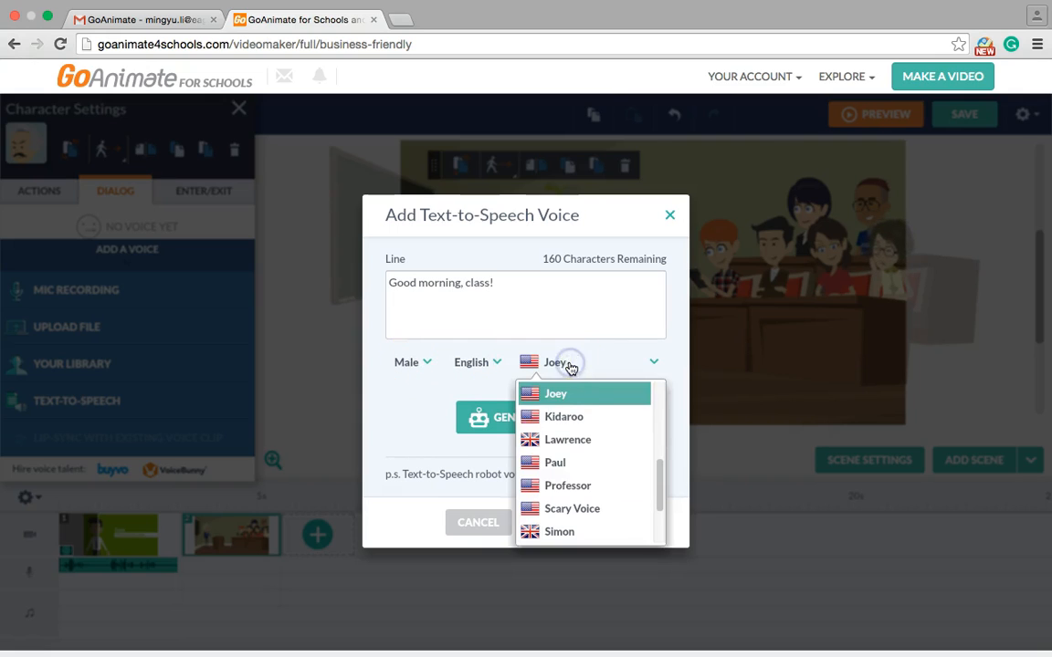
{"action": "left_click", "coordinate": [594, 492]}
{"action": "left_click", "coordinate": [555, 432]}
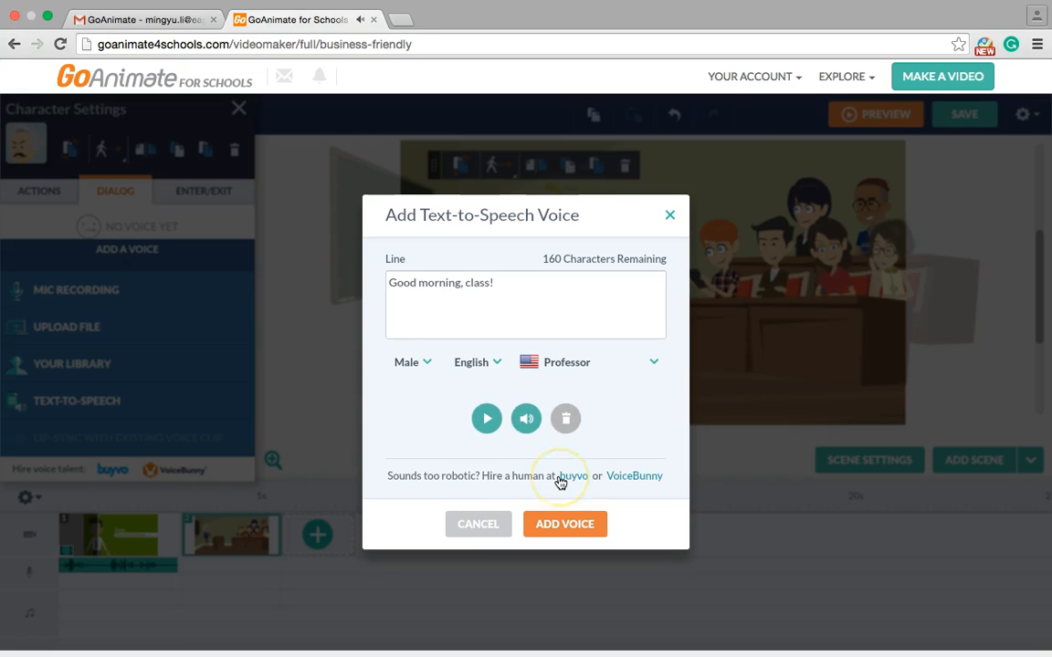
- Add the line to the teacher, trim scene 2 to end at 5 seconds, and preview
{"action": "left_click", "coordinate": [563, 517]}
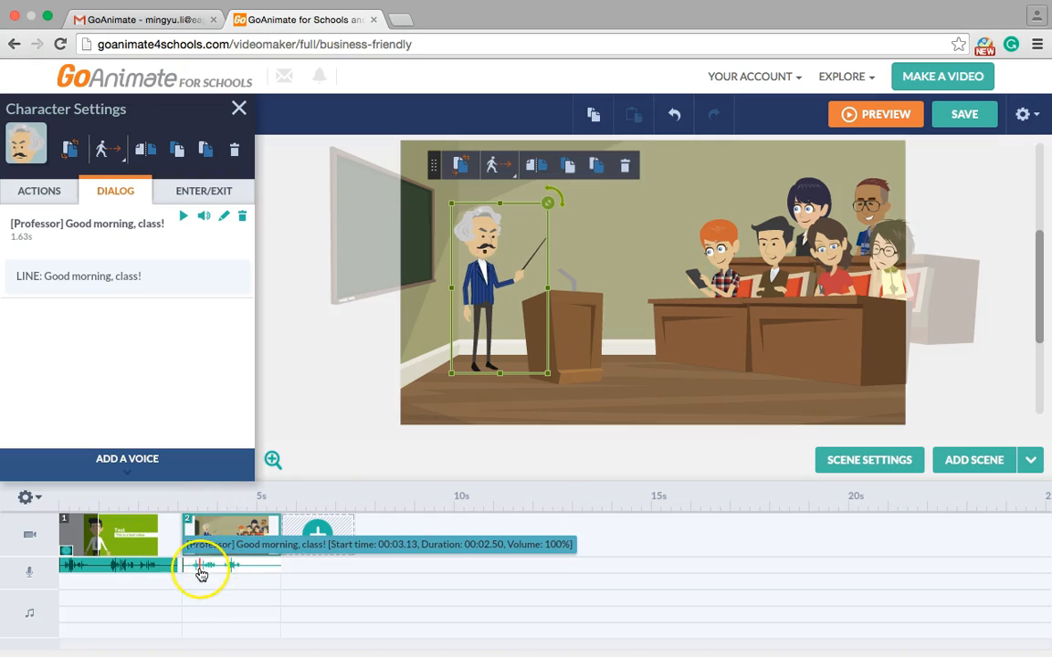
{"action": "mouse_move", "coordinate": [276, 535]}
{"action": "left_mouse_down"}
{"action": "mouse_move", "coordinate": [239, 533]}
{"action": "mouse_move", "coordinate": [260, 534]}
{"action": "left_mouse_up"}
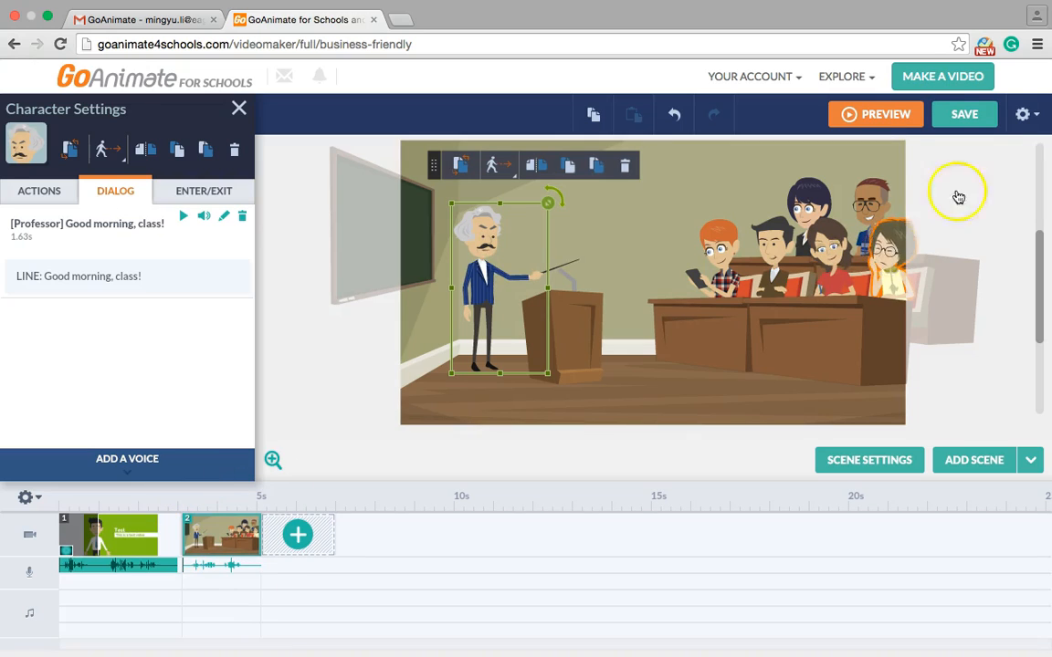
{"action": "left_click", "coordinate": [917, 126]}
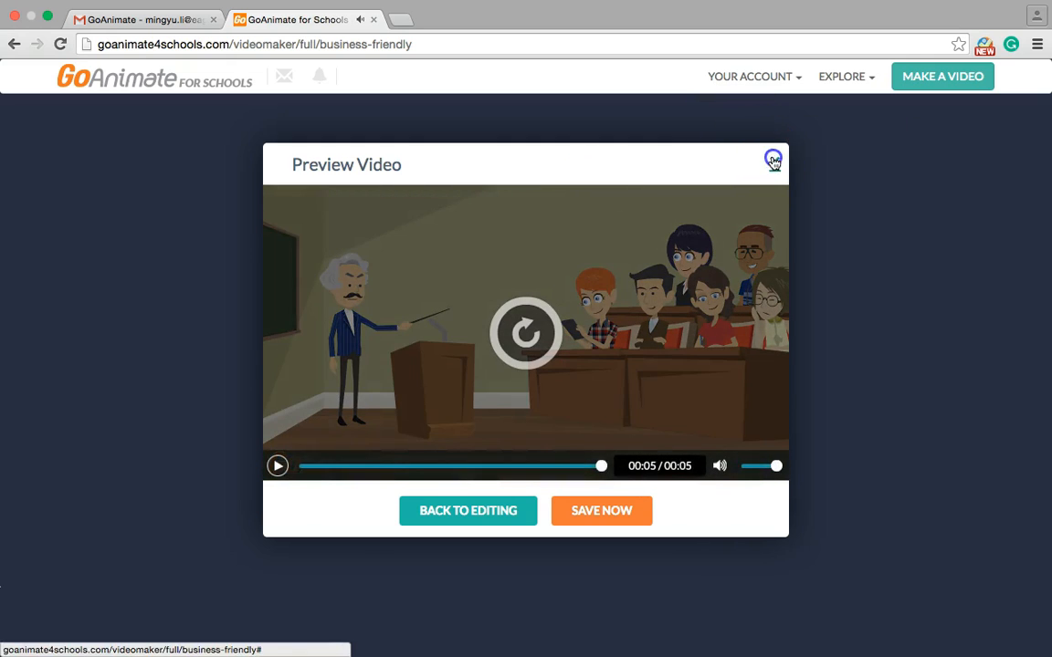
- Close the preview, select the red-haired student, then deselect him on the empty stage
{"action": "left_click", "coordinate": [773, 160]}
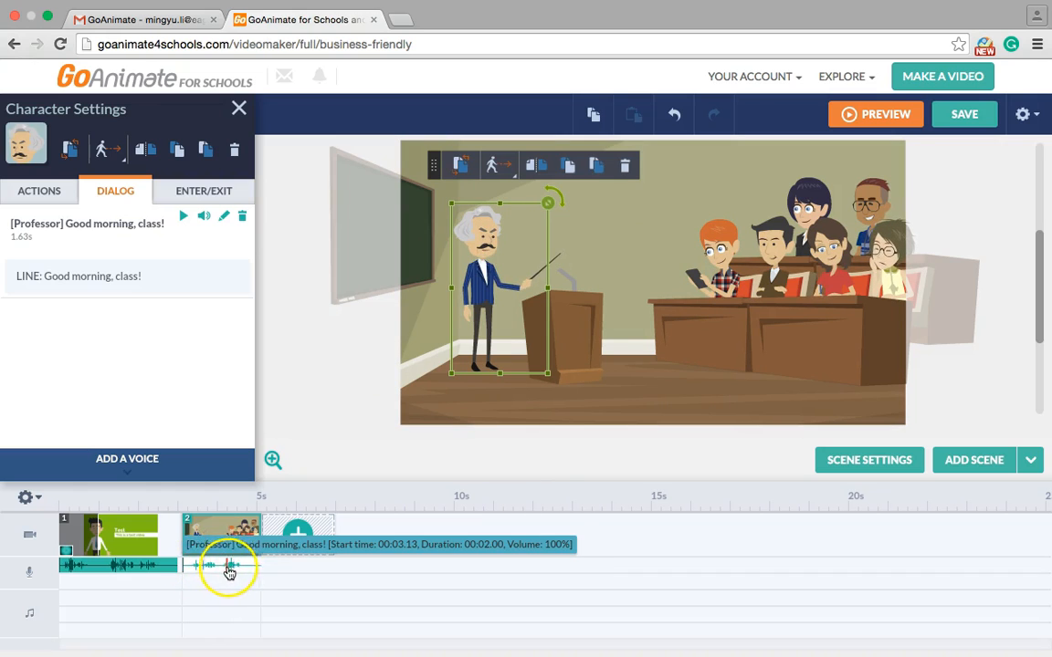
{"action": "left_click", "coordinate": [717, 238]}
{"action": "left_click", "coordinate": [716, 250]}
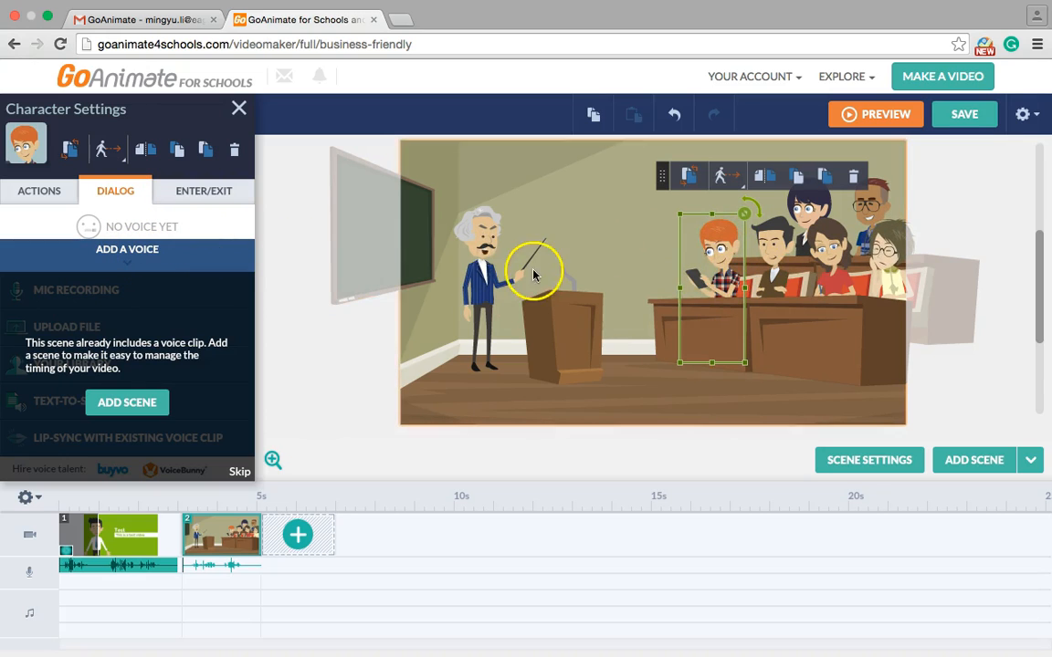
{"action": "left_click", "coordinate": [298, 312]}
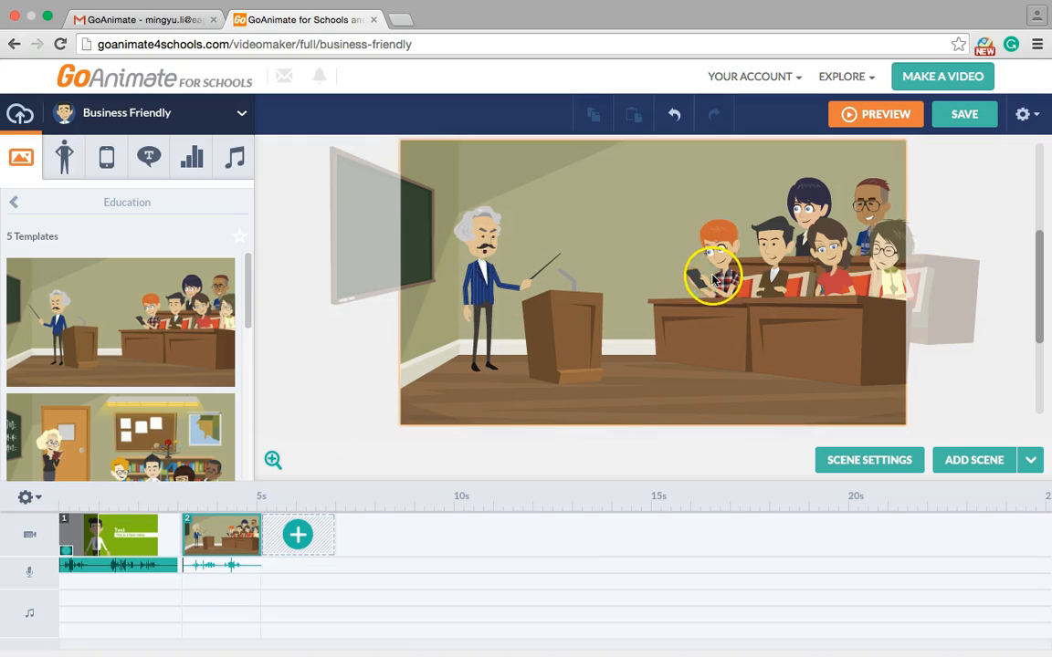
- Add scene 3 and make the red-haired student stand and point
{"action": "left_click", "coordinate": [296, 536]}
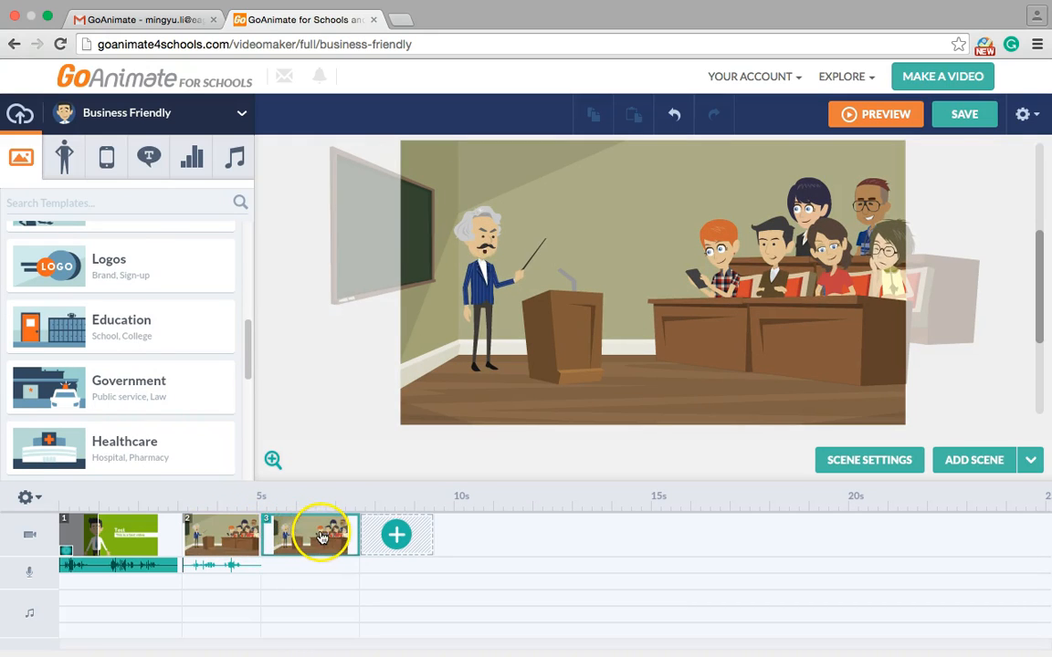
{"action": "left_click", "coordinate": [278, 541]}
{"action": "right_click", "coordinate": [277, 541]}
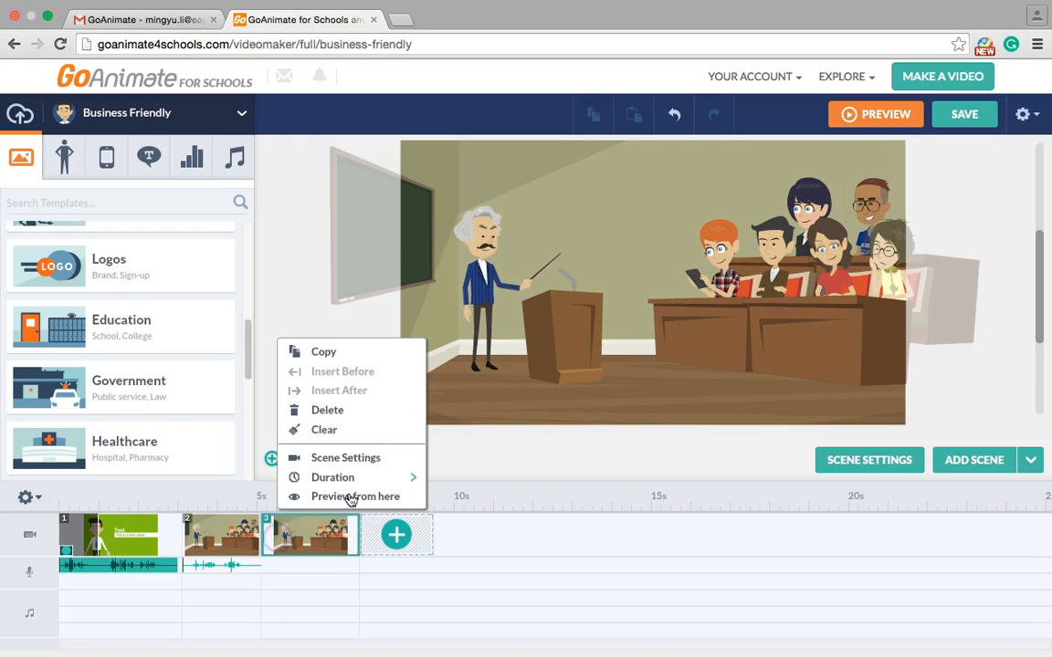
{"action": "left_click", "coordinate": [726, 233]}
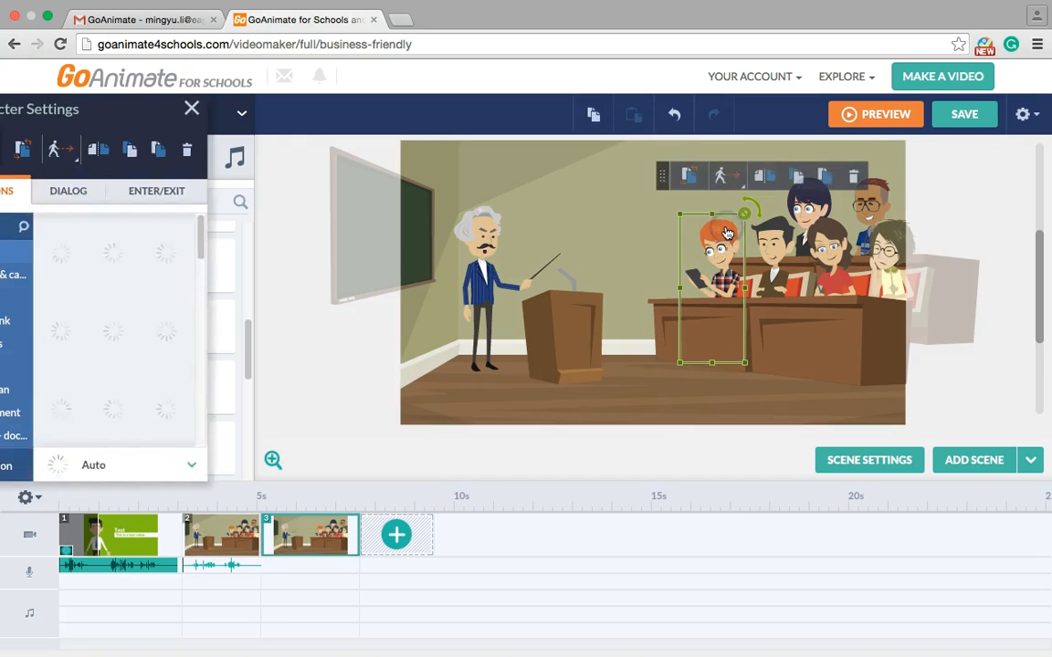
{"action": "left_click", "coordinate": [104, 192]}
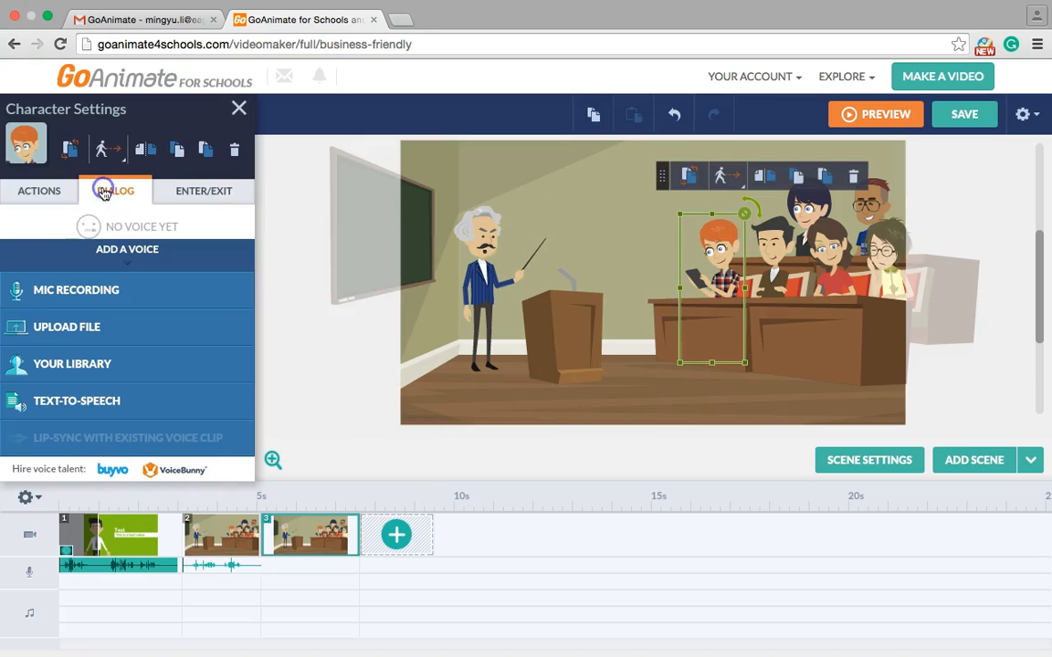
{"action": "left_click", "coordinate": [47, 199]}
{"action": "left_click", "coordinate": [165, 310]}
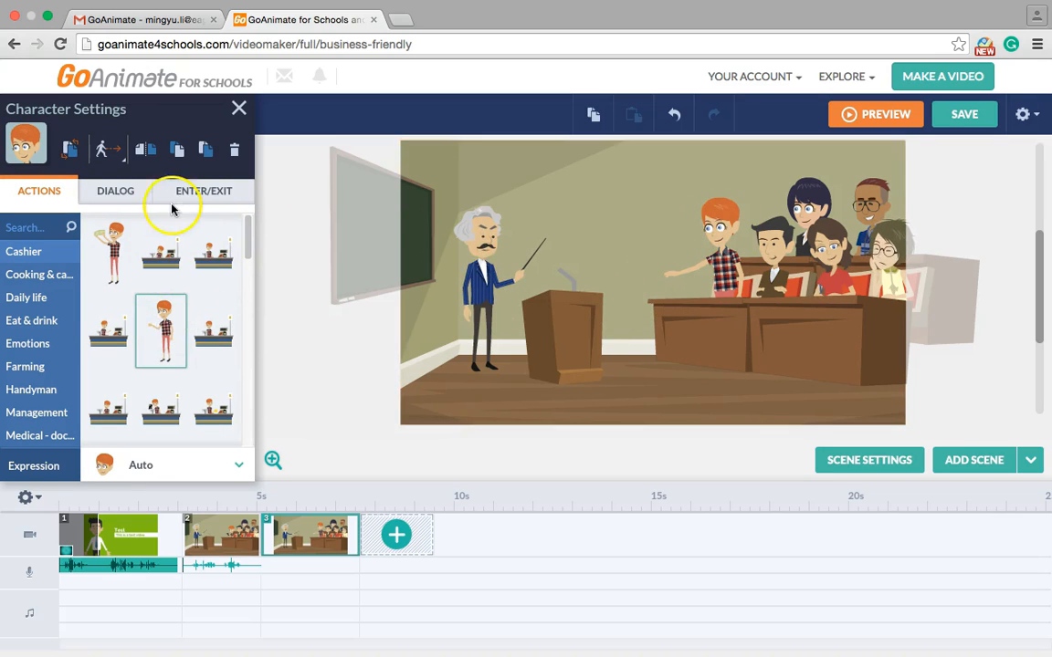
- Give the student a spoken greeting in the female Allison voice, shorten scene 3, and preview
{"action": "left_click", "coordinate": [116, 190]}
{"action": "left_click", "coordinate": [81, 403]}
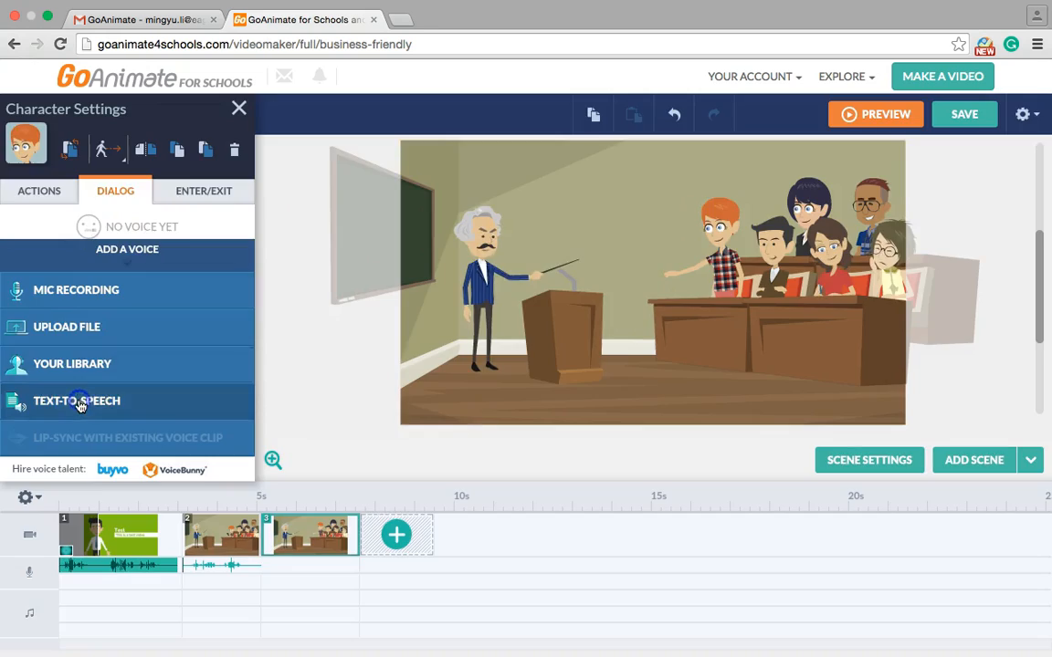
{"action": "left_click", "coordinate": [430, 297]}
{"action": "type", "text": "Good morning, Mr. Smith!"}
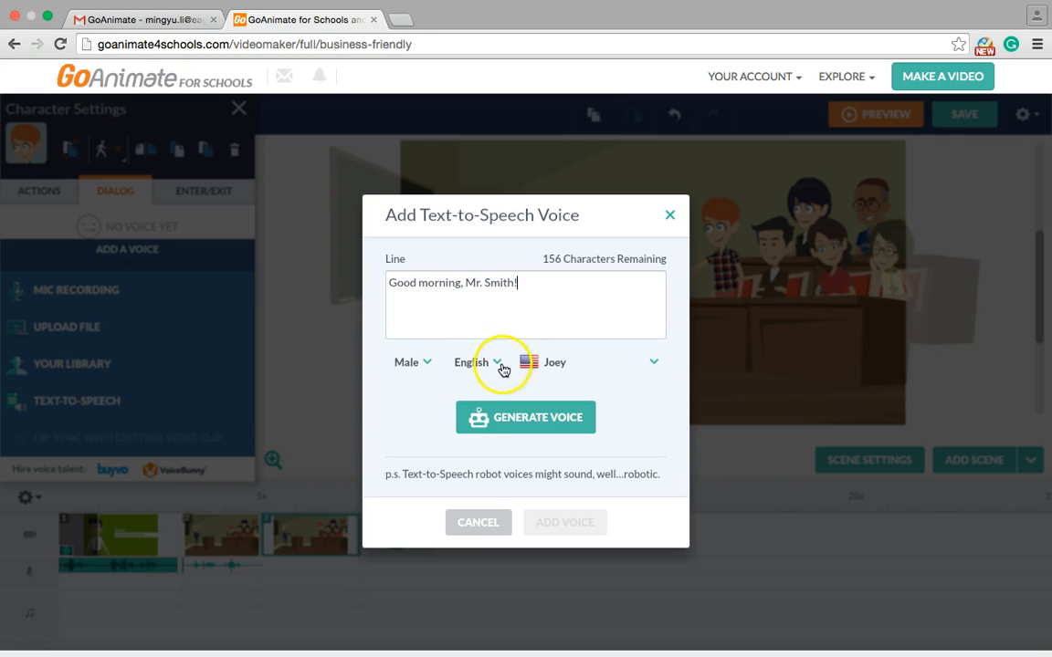
{"action": "left_click", "coordinate": [410, 363]}
{"action": "left_click", "coordinate": [421, 417]}
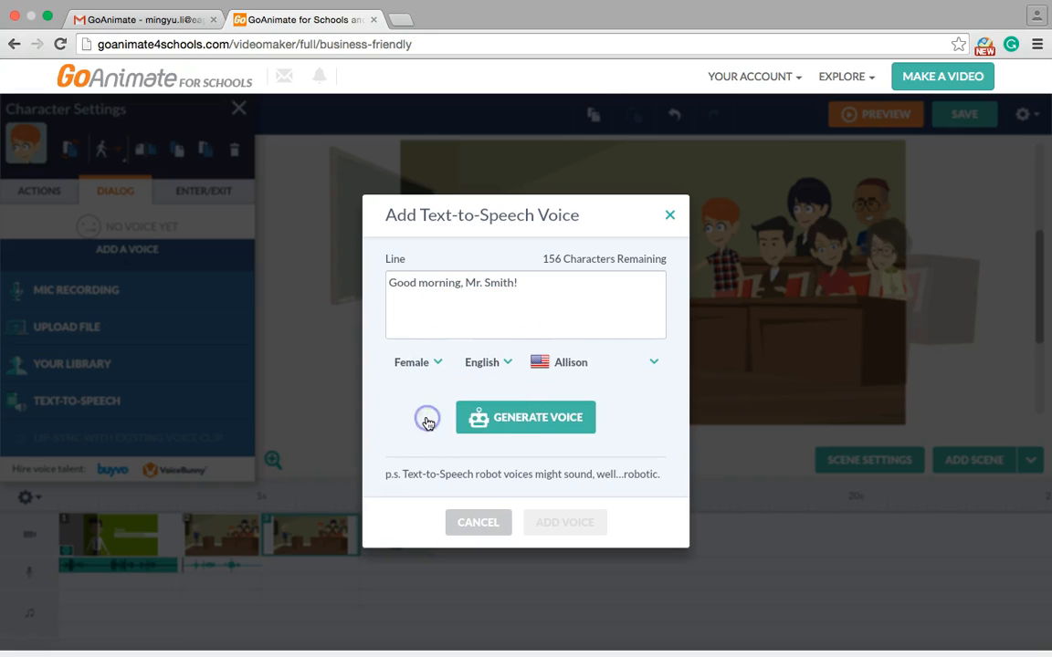
{"action": "left_click", "coordinate": [589, 365]}
{"action": "left_click", "coordinate": [577, 394]}
{"action": "left_click", "coordinate": [529, 430]}
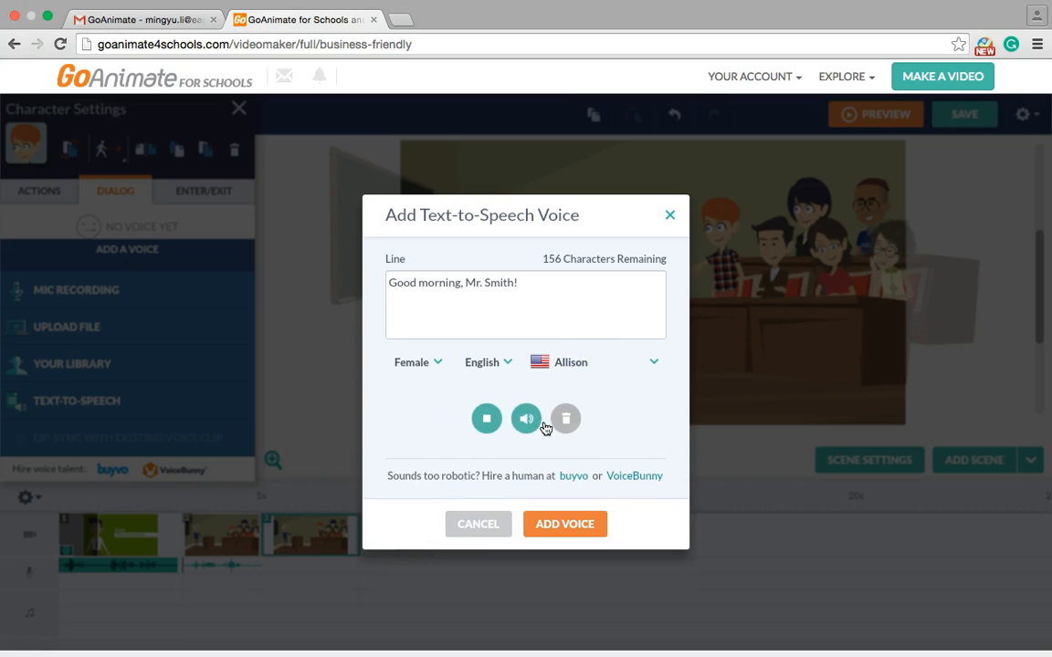
{"action": "left_click", "coordinate": [564, 522]}
{"action": "left_click_drag", "start_coordinate": [355, 537], "coordinate": [335, 535]}
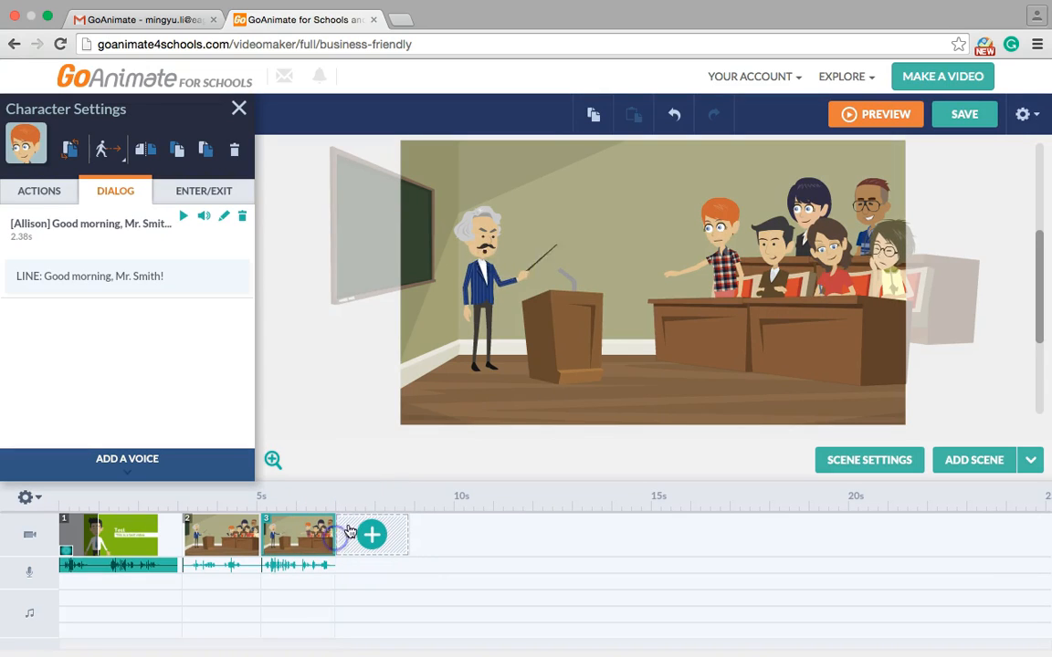
{"action": "left_click", "coordinate": [878, 116]}
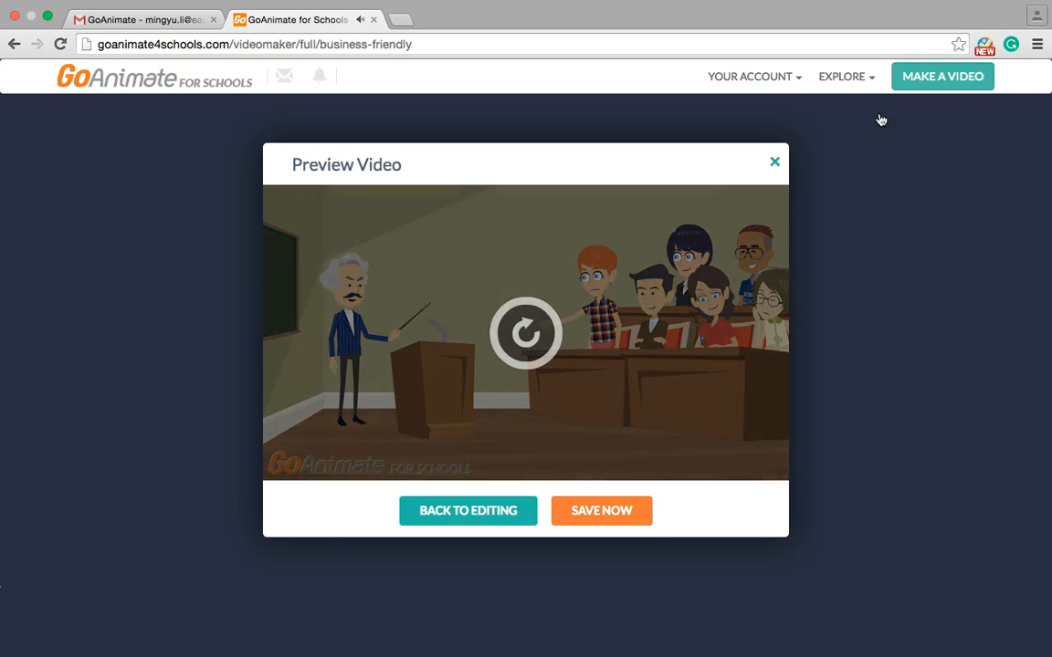
{"action": "left_click", "coordinate": [774, 164]}
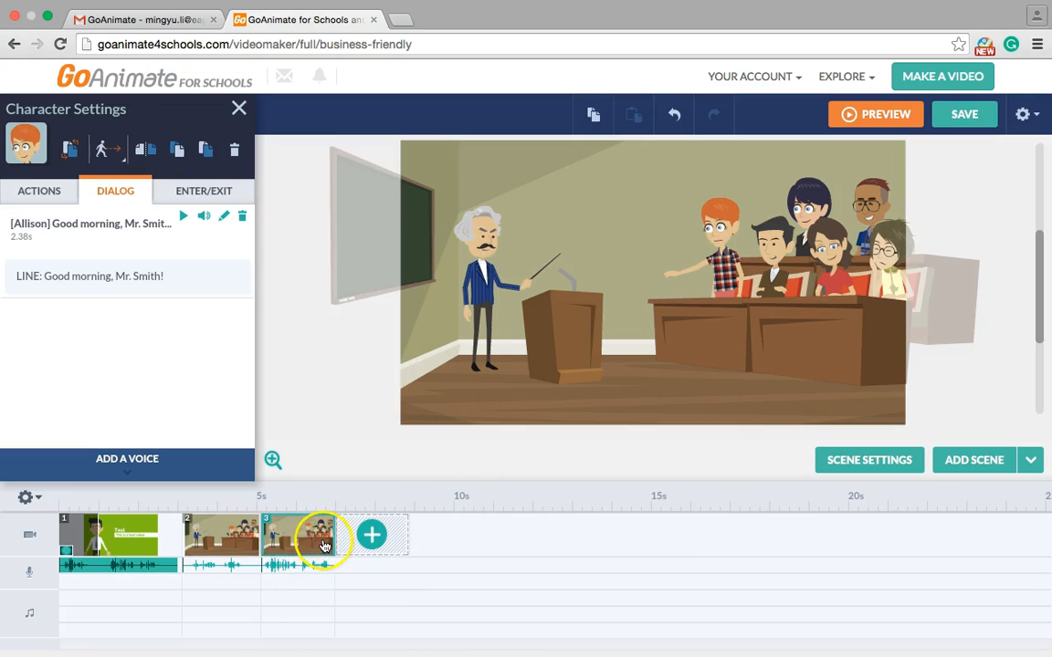
{"action": "right_click", "coordinate": [283, 568]}
{"action": "right_click", "coordinate": [270, 538]}
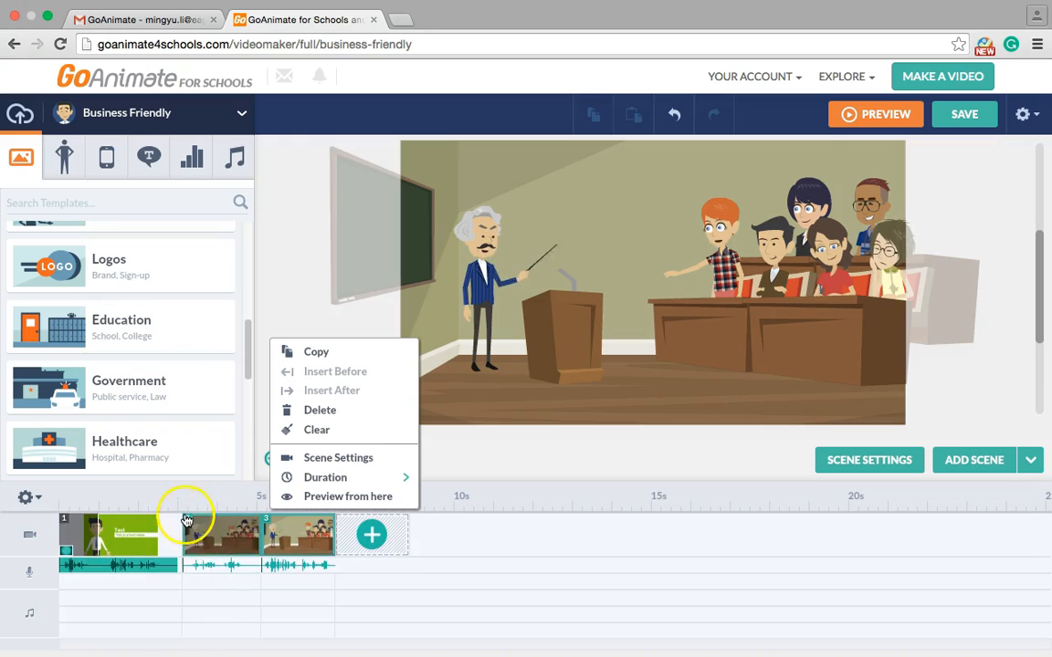
{"action": "right_click", "coordinate": [229, 541]}
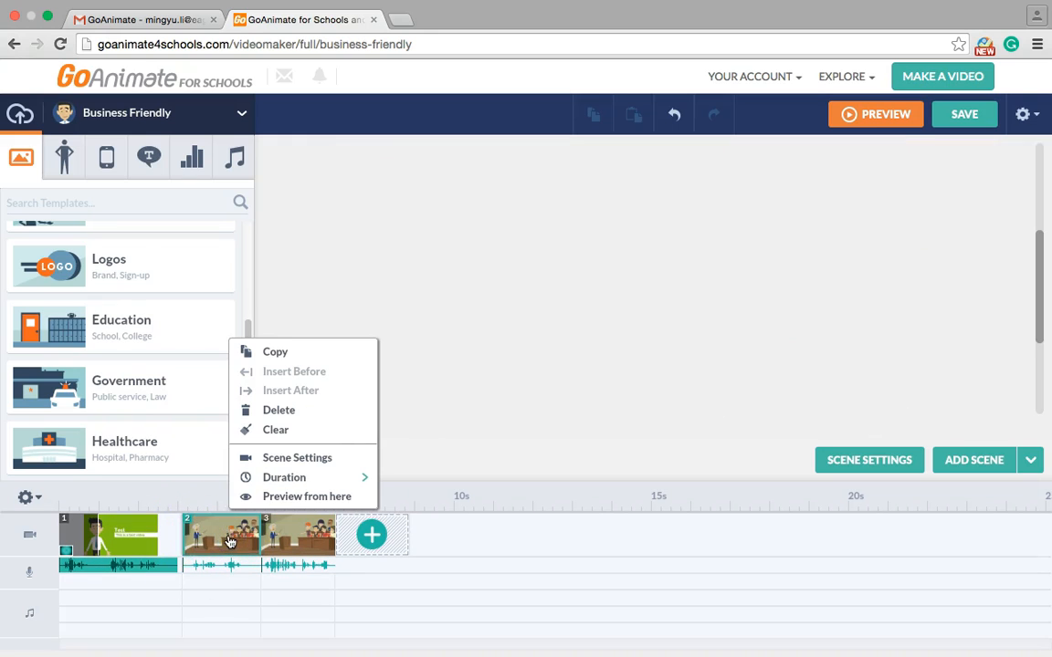
{"action": "left_click", "coordinate": [320, 500]}
{"action": "left_click", "coordinate": [469, 439]}
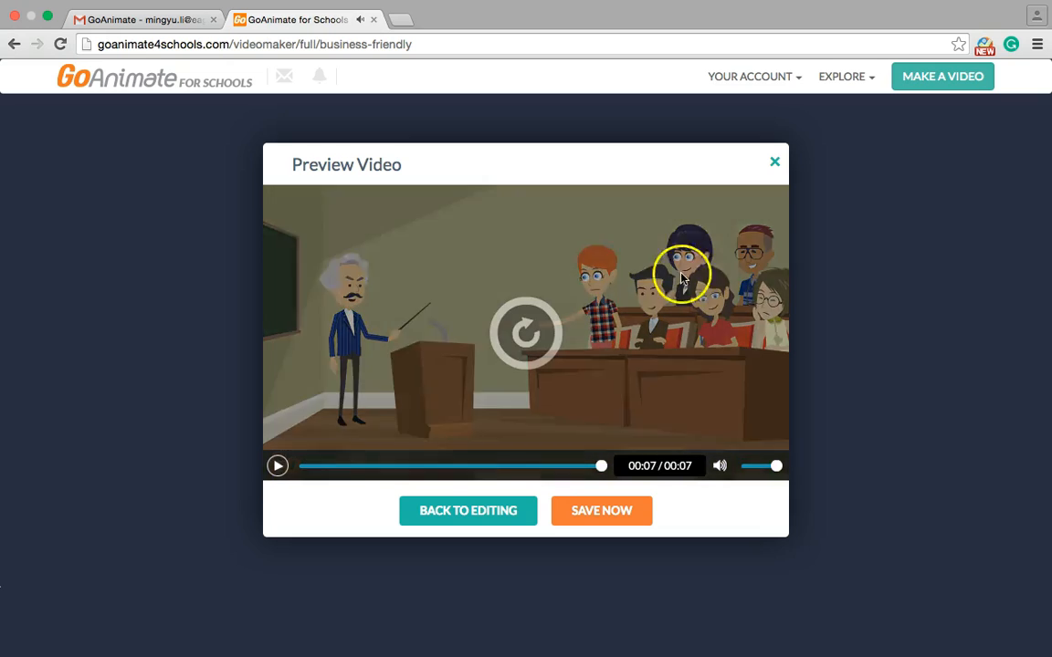
{"action": "left_click", "coordinate": [777, 163]}
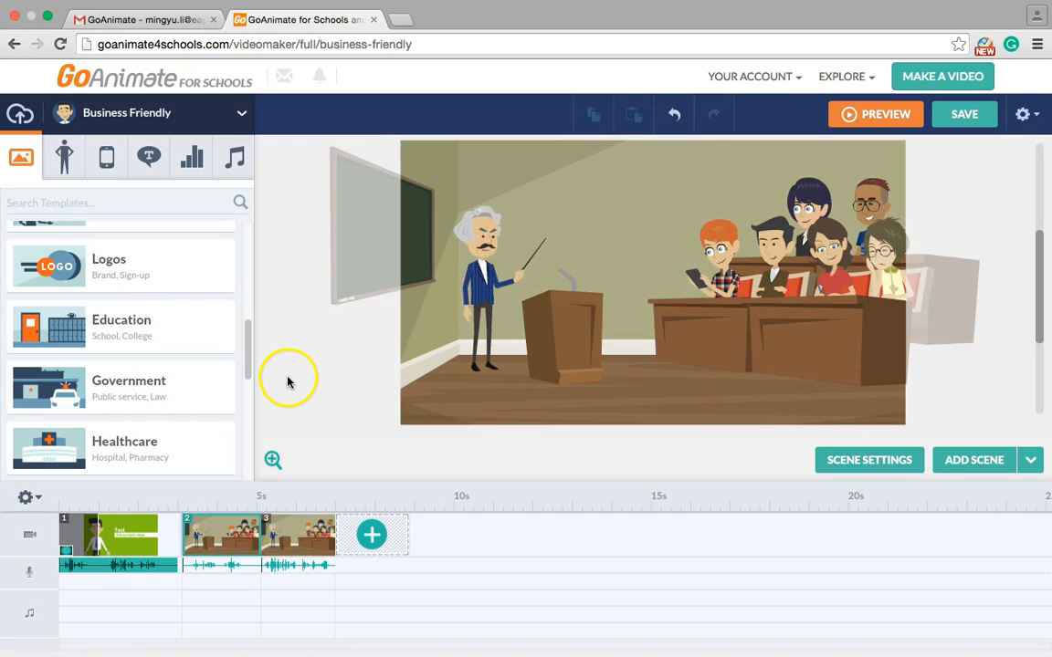
{"action": "left_click", "coordinate": [488, 245]}
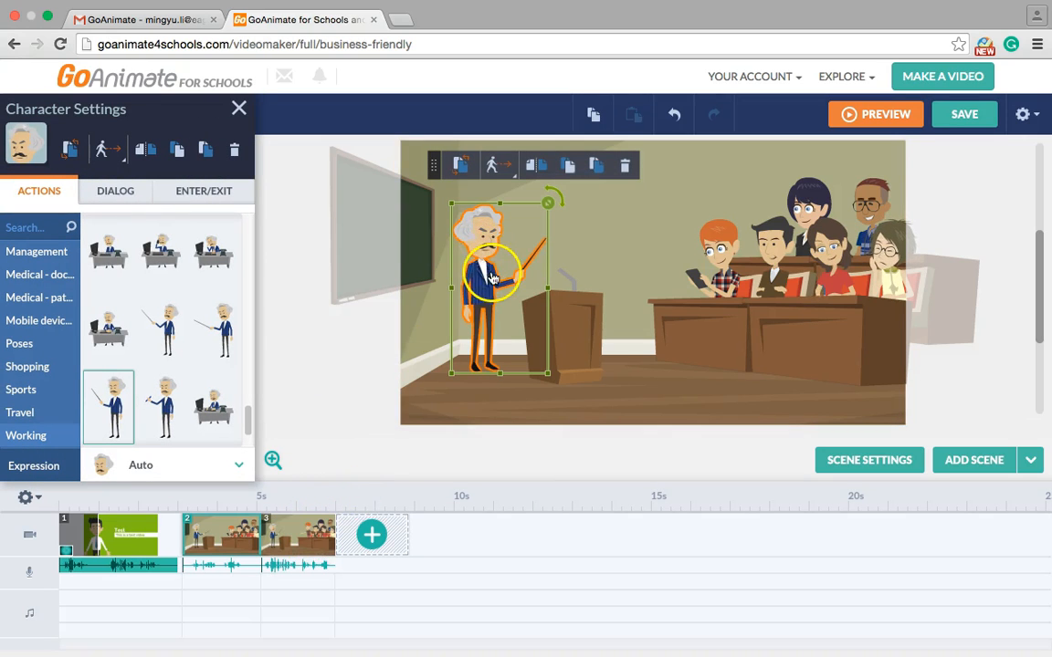
- Add a fourth scene, shorten it to 1.88 seconds, and select the teacher at the lectern
{"action": "left_click", "coordinate": [374, 535]}
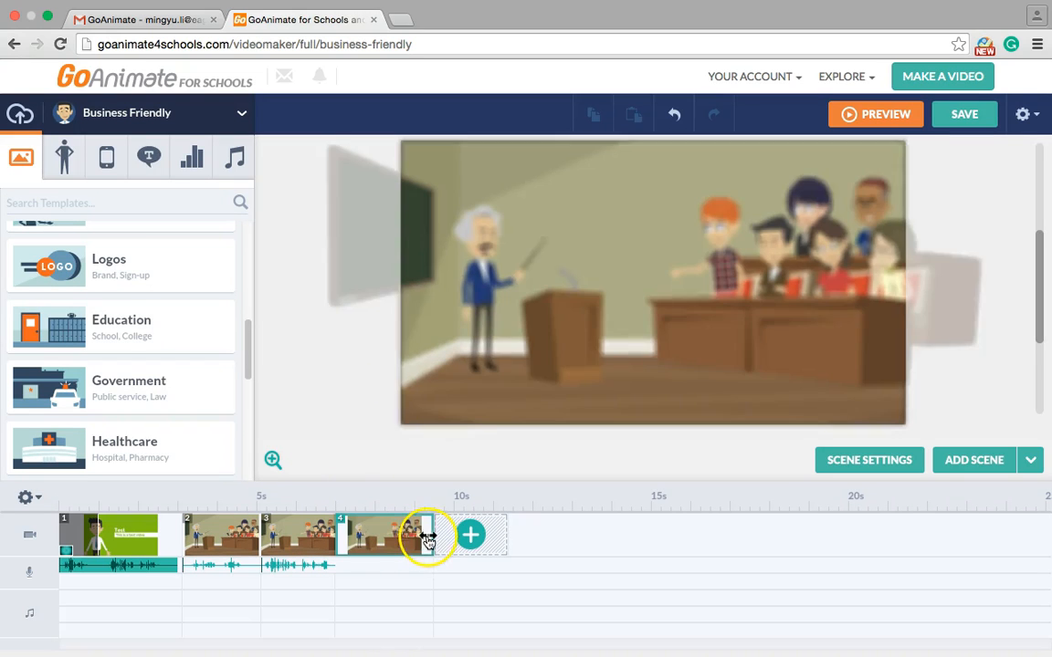
{"action": "left_click_drag", "start_coordinate": [430, 537], "coordinate": [409, 535]}
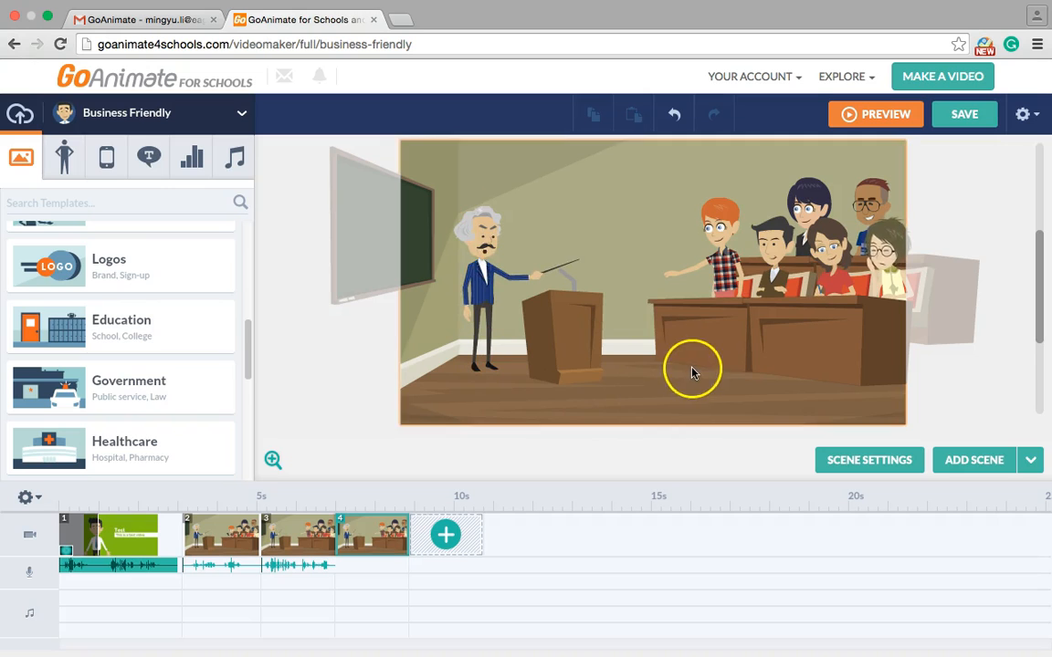
{"action": "left_click", "coordinate": [488, 243]}
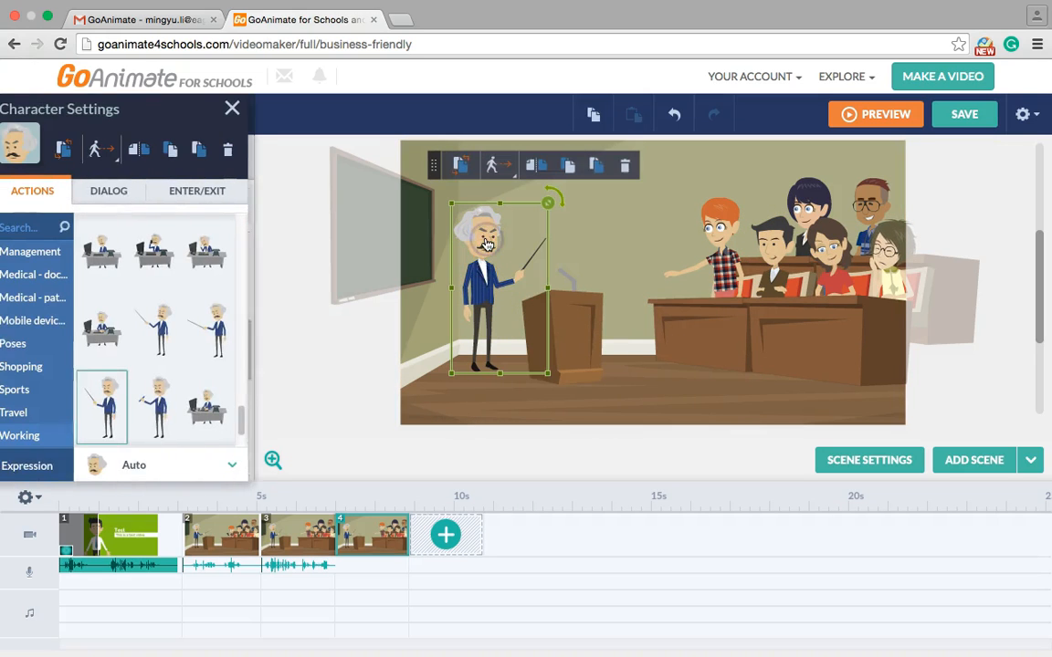
- Give the scene 4 teacher a Walk movement with a 100px path toward the lectern
{"action": "left_click", "coordinate": [497, 166]}
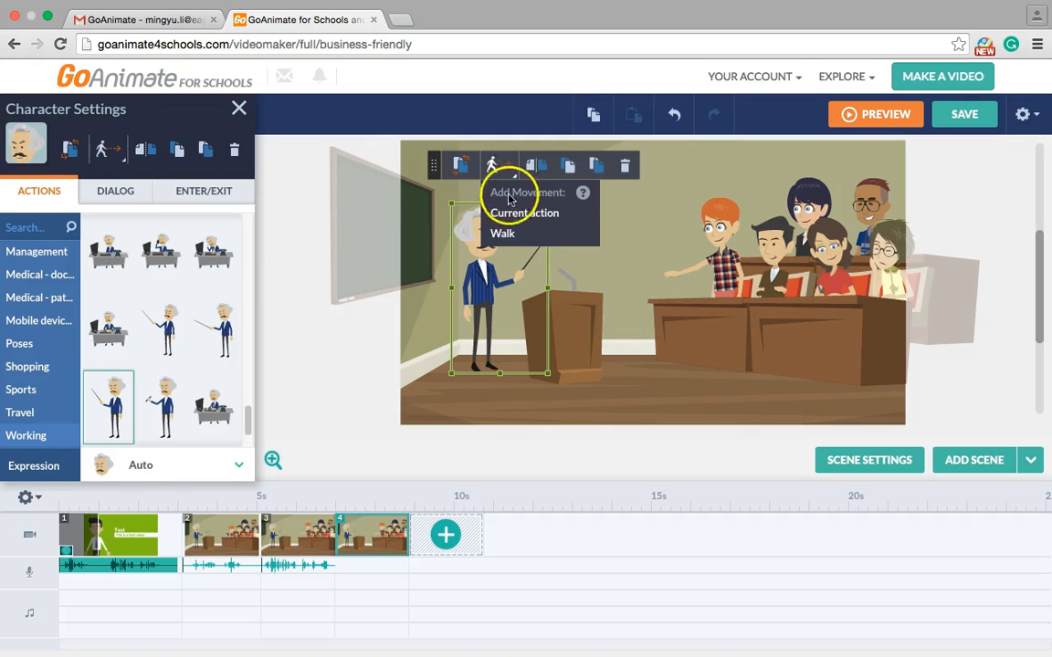
{"action": "left_click", "coordinate": [504, 233]}
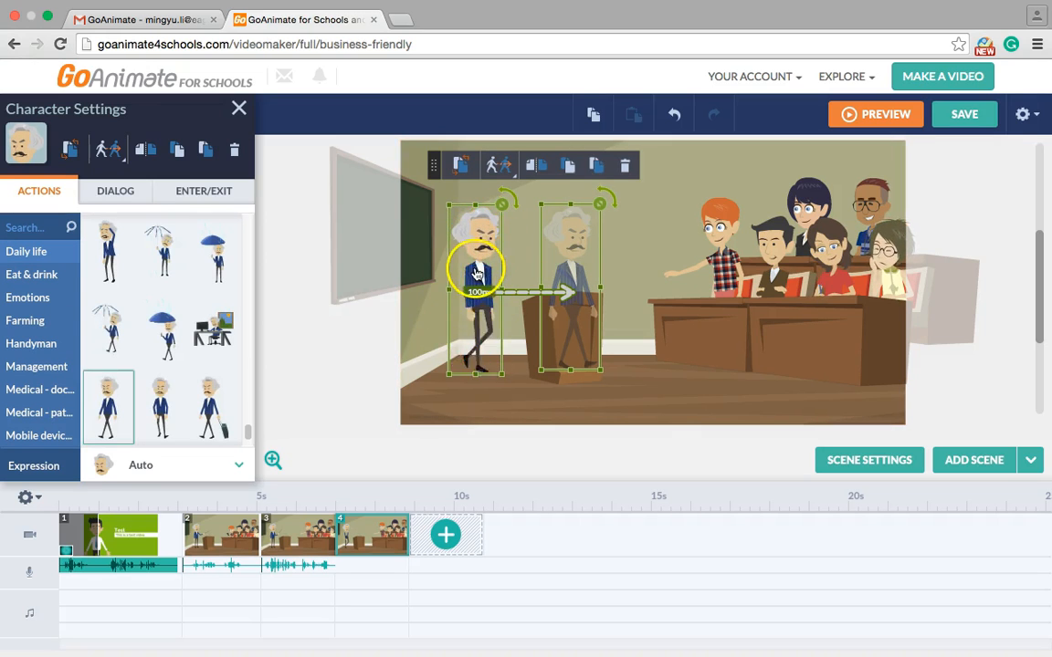
{"action": "left_click", "coordinate": [527, 296]}
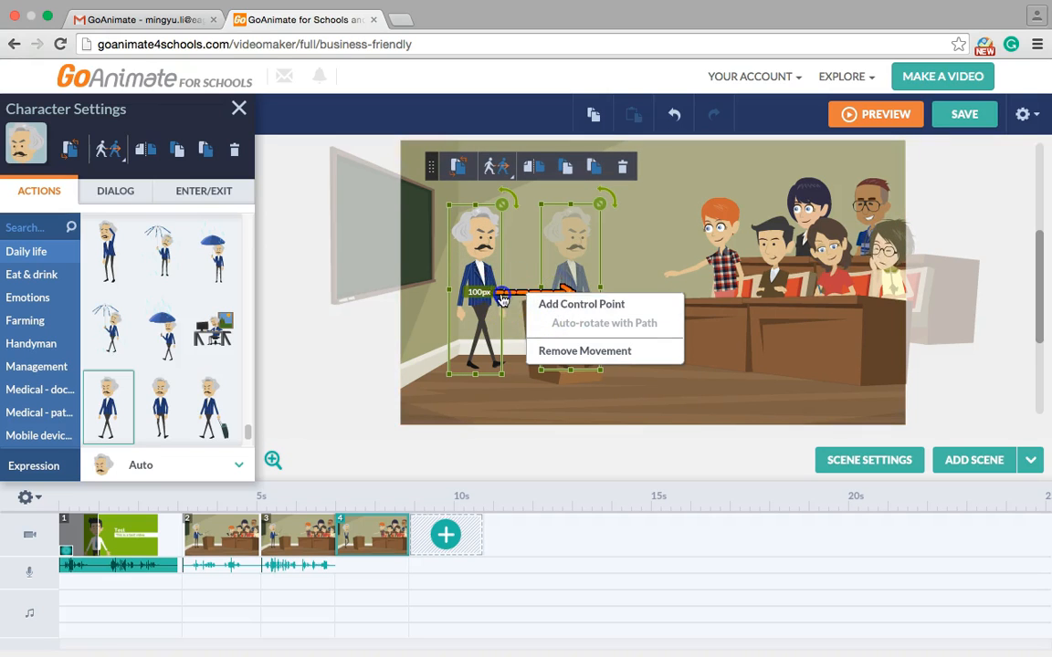
{"action": "left_click", "coordinate": [494, 298]}
{"action": "left_click", "coordinate": [345, 365]}
{"action": "left_click", "coordinate": [498, 401]}
{"action": "left_click", "coordinate": [488, 275]}
{"action": "left_click", "coordinate": [474, 253]}
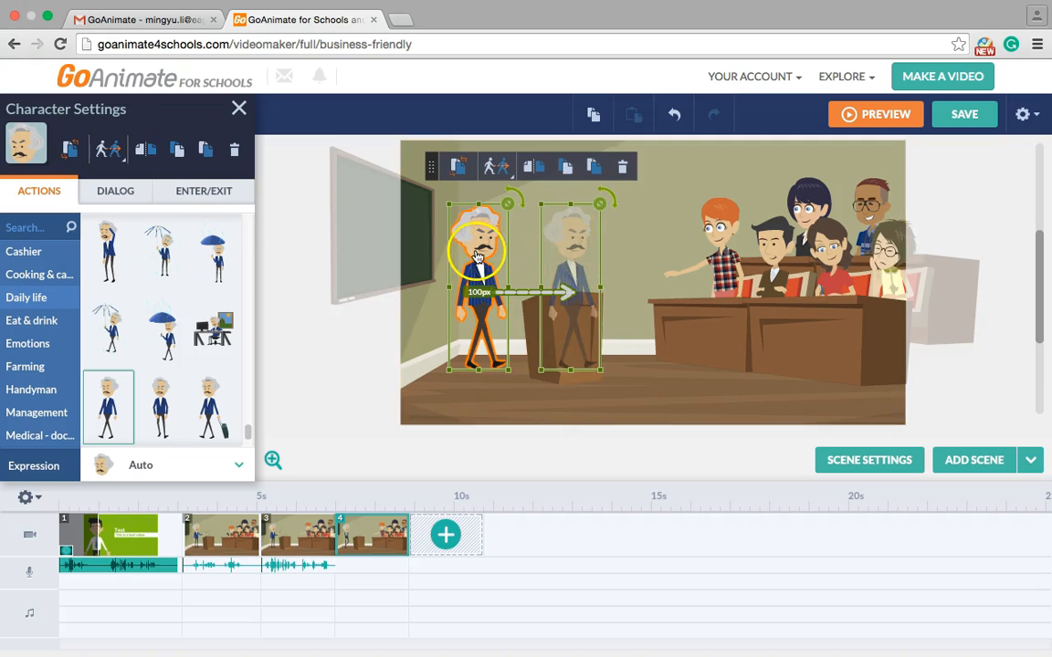
- Extend the teacher's walk to 305px, curve it downward, and preview from scene 4
{"action": "left_click_drag", "start_coordinate": [572, 234], "coordinate": [649, 238]}
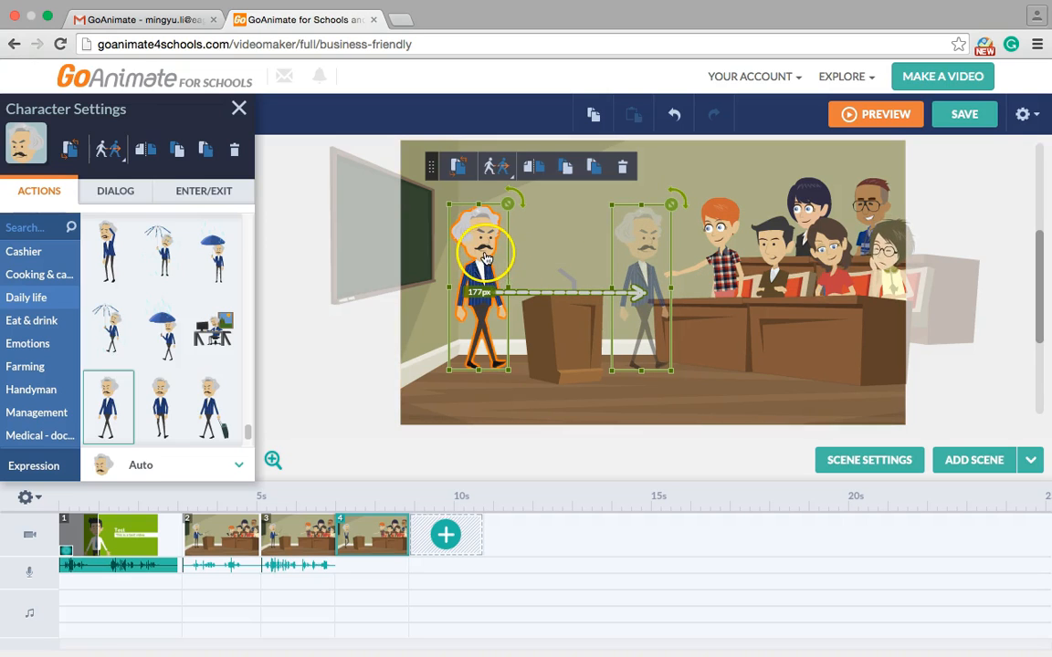
{"action": "right_click", "coordinate": [528, 297]}
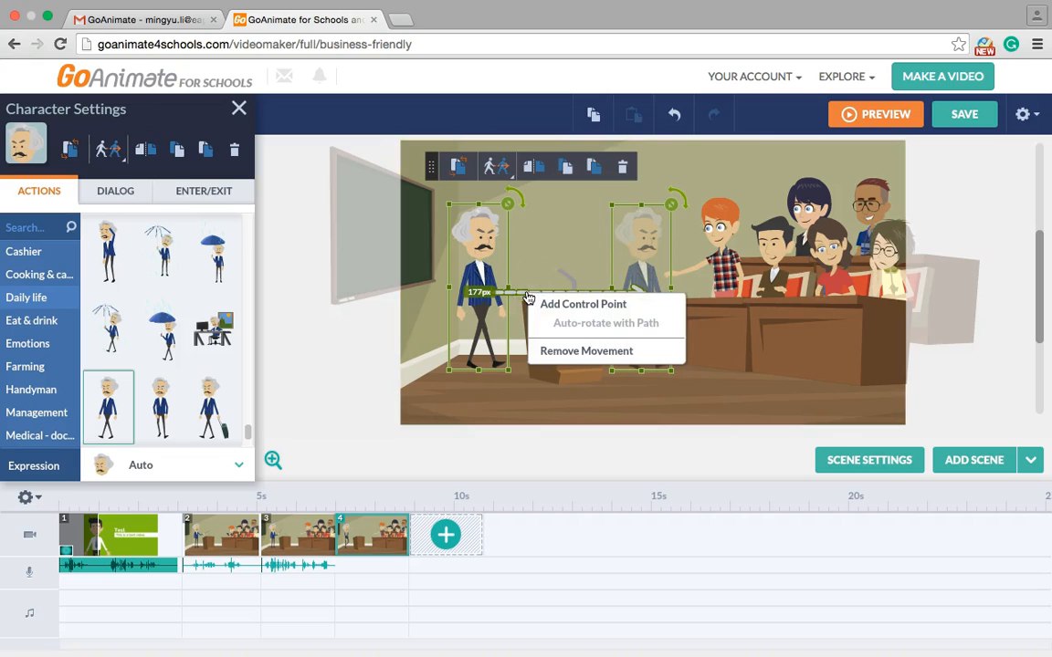
{"action": "left_click", "coordinate": [549, 310]}
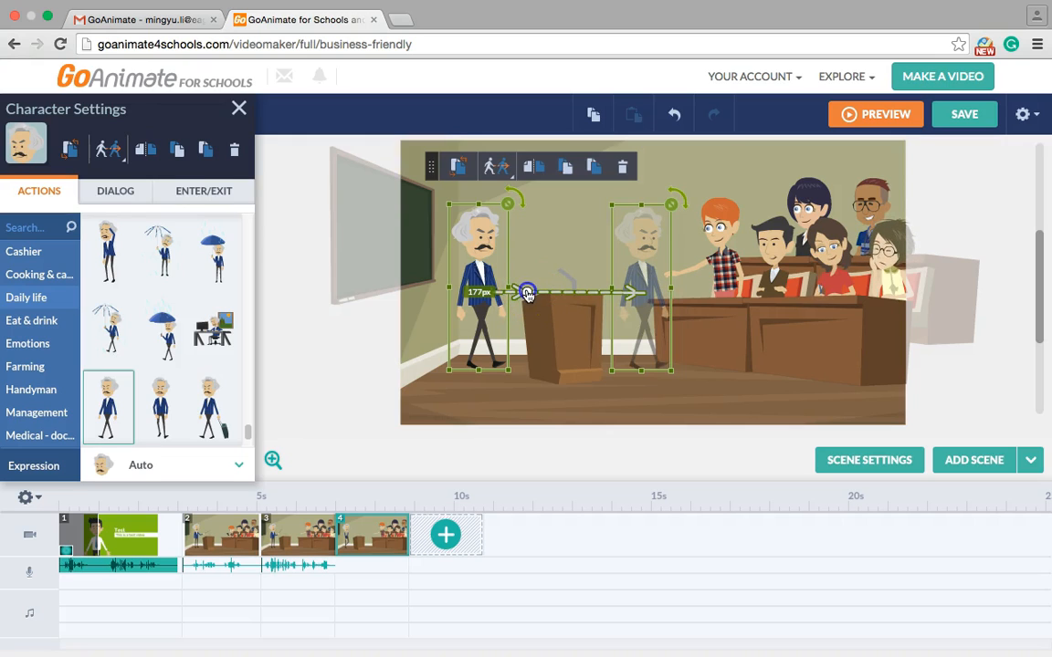
{"action": "left_click_drag", "start_coordinate": [527, 296], "coordinate": [566, 393]}
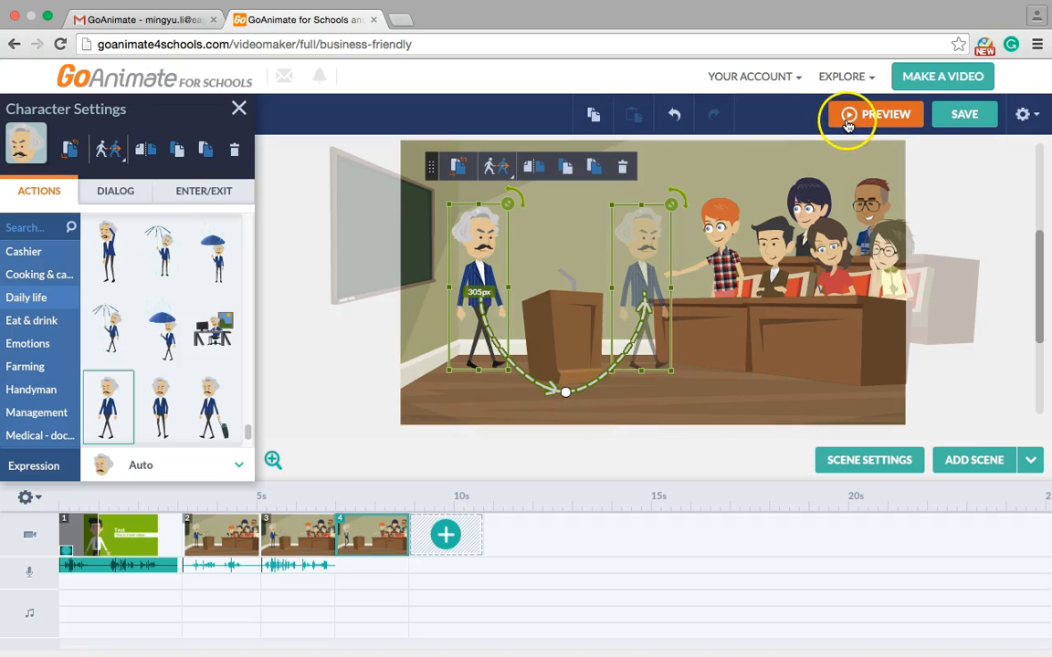
{"action": "right_click", "coordinate": [342, 545]}
{"action": "left_click", "coordinate": [381, 499]}
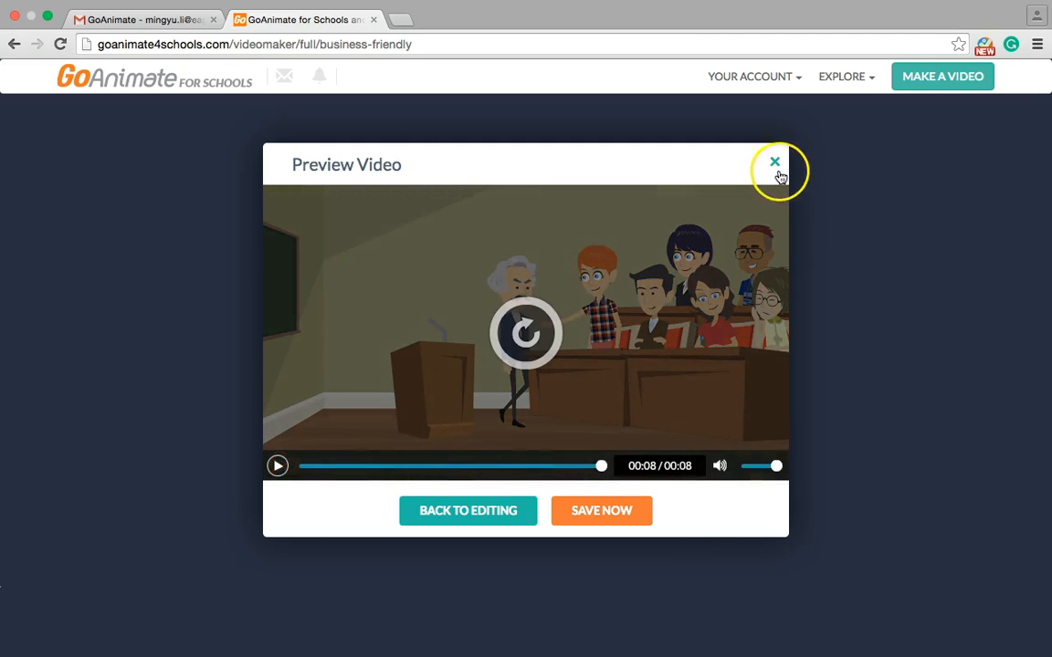
- Close the preview, test-flip the teacher back to normal, and trim scene 4 to about 1.25 seconds
{"action": "left_click", "coordinate": [774, 165]}
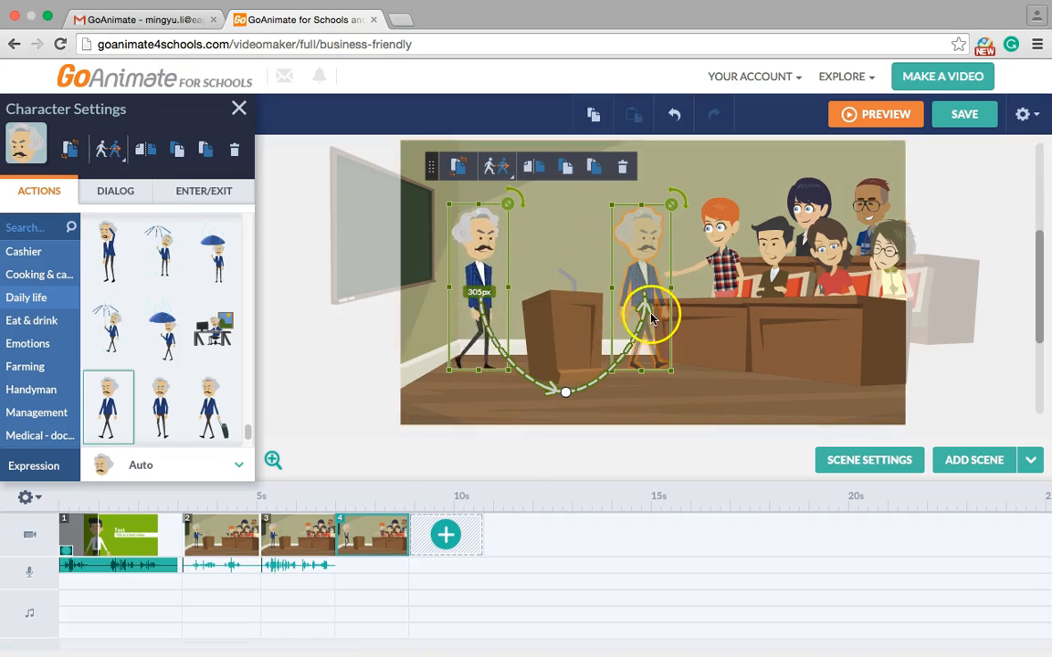
{"action": "left_click", "coordinate": [535, 168]}
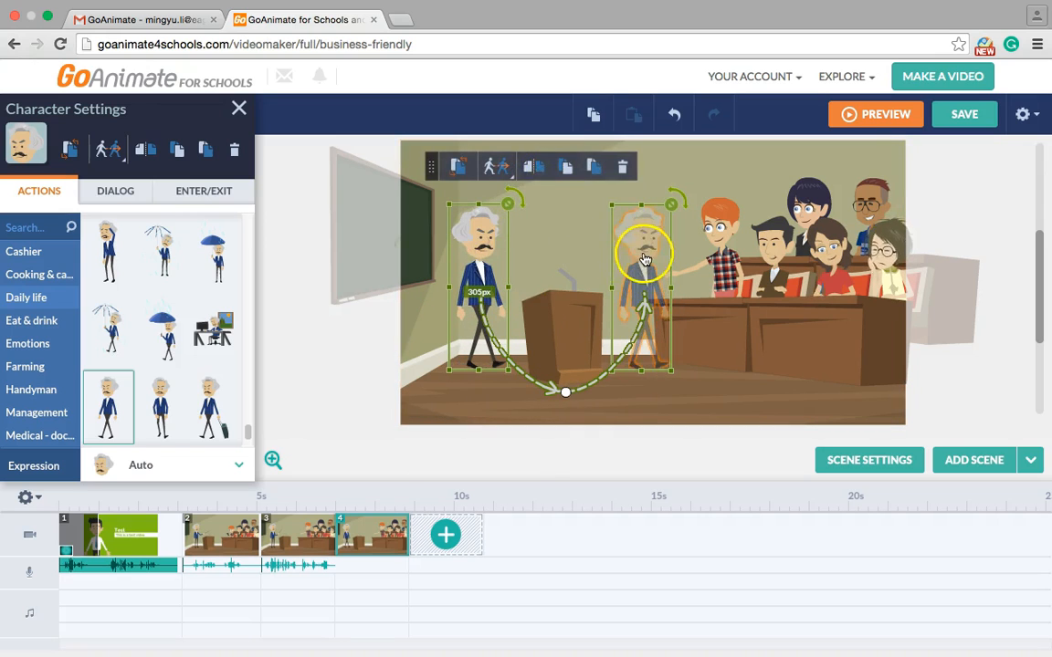
{"action": "left_click", "coordinate": [531, 166]}
{"action": "left_click", "coordinate": [532, 165]}
{"action": "left_click", "coordinate": [532, 165]}
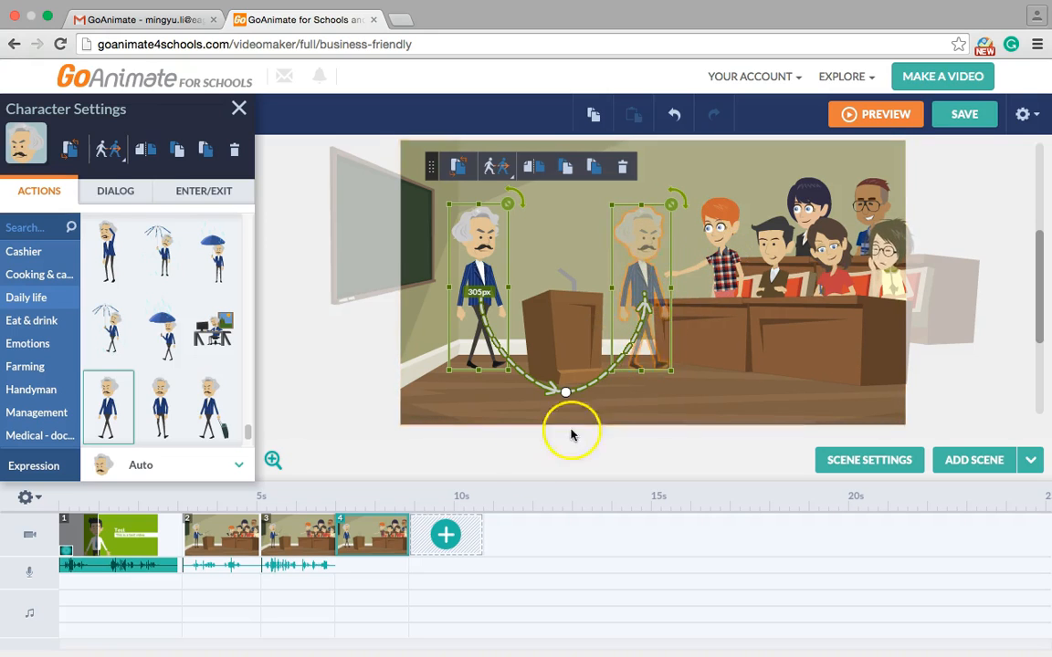
{"action": "mouse_move", "coordinate": [397, 526]}
{"action": "left_mouse_down"}
{"action": "mouse_move", "coordinate": [378, 527]}
{"action": "mouse_move", "coordinate": [387, 526]}
{"action": "left_mouse_up"}
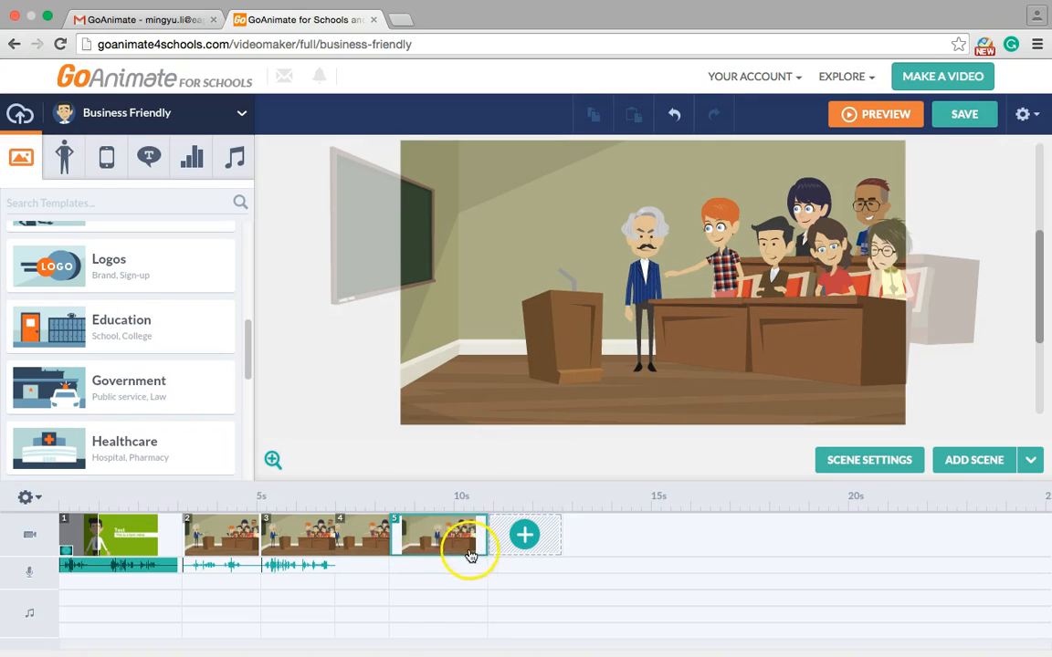
- Switch to scene 5 and apply the gesturing pose from Actions > Poses to the teacher
{"action": "left_click", "coordinate": [359, 535]}
{"action": "right_click", "coordinate": [358, 535]}
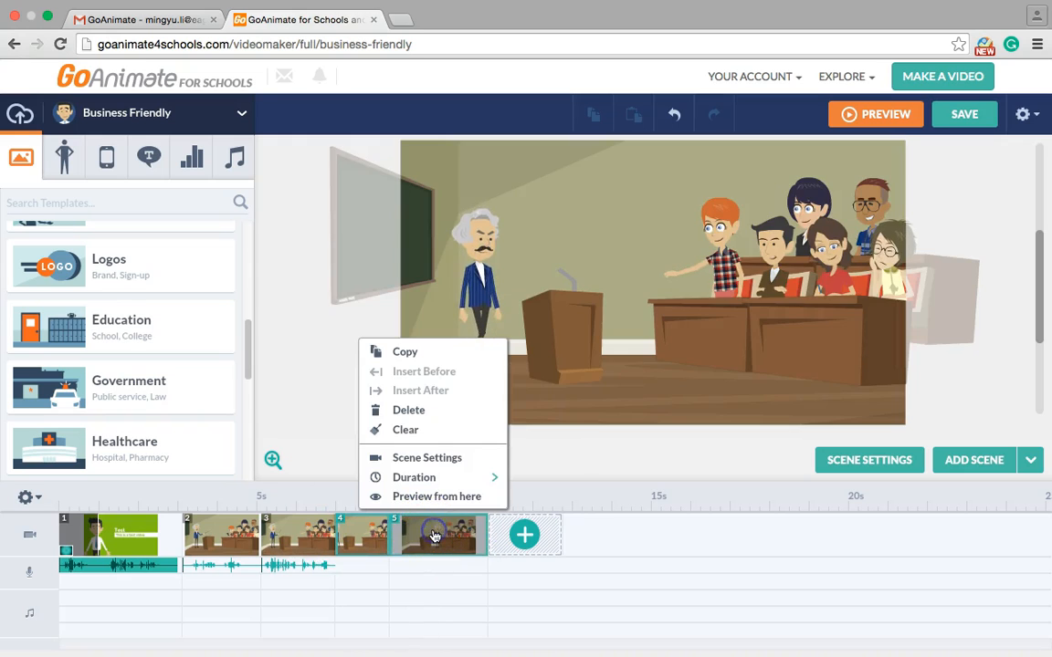
{"action": "right_click", "coordinate": [435, 536]}
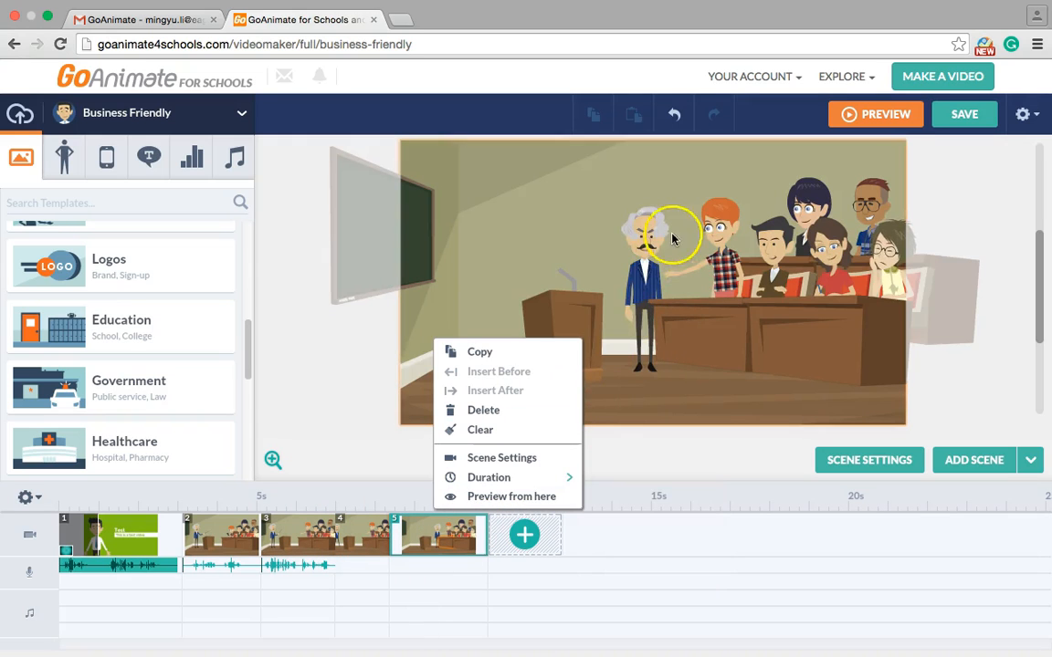
{"action": "left_click", "coordinate": [648, 246]}
{"action": "left_click", "coordinate": [701, 157]}
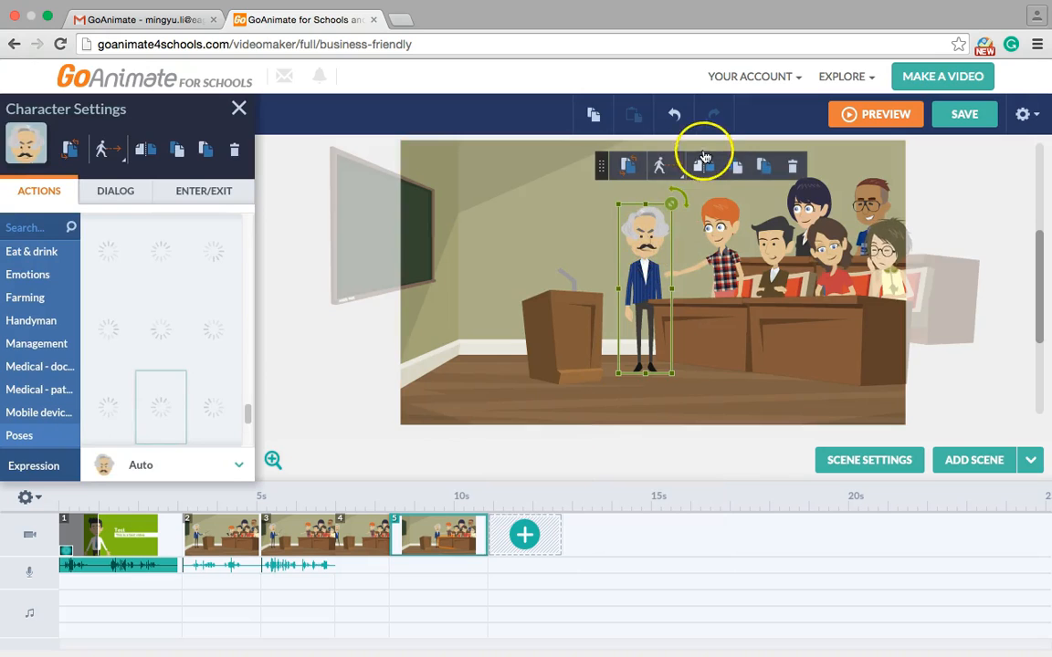
{"action": "left_click", "coordinate": [648, 226]}
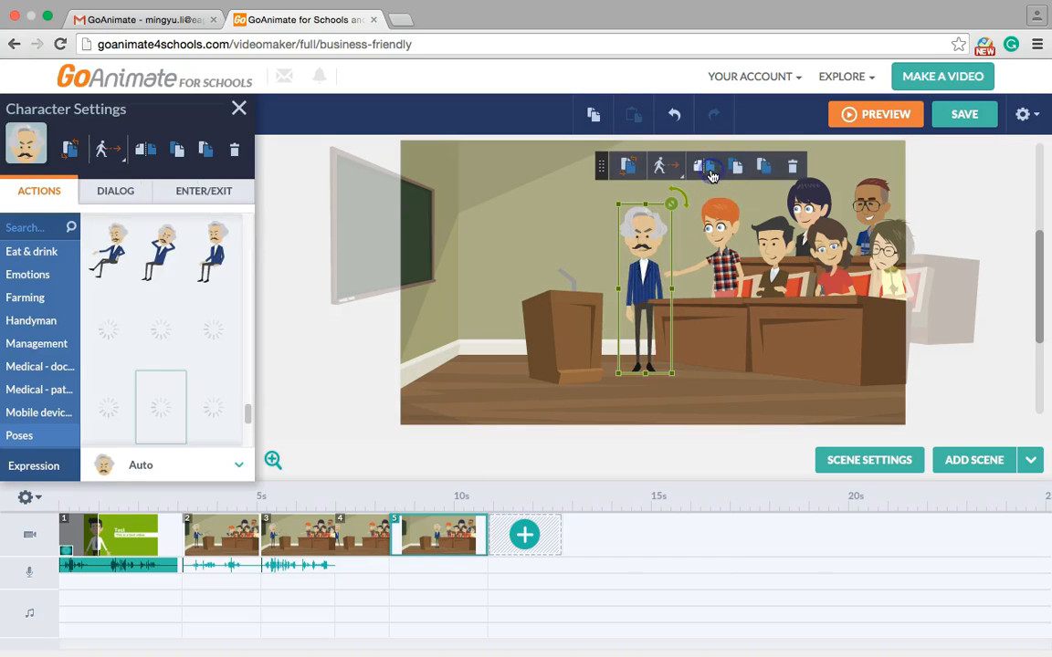
{"action": "left_click", "coordinate": [640, 253]}
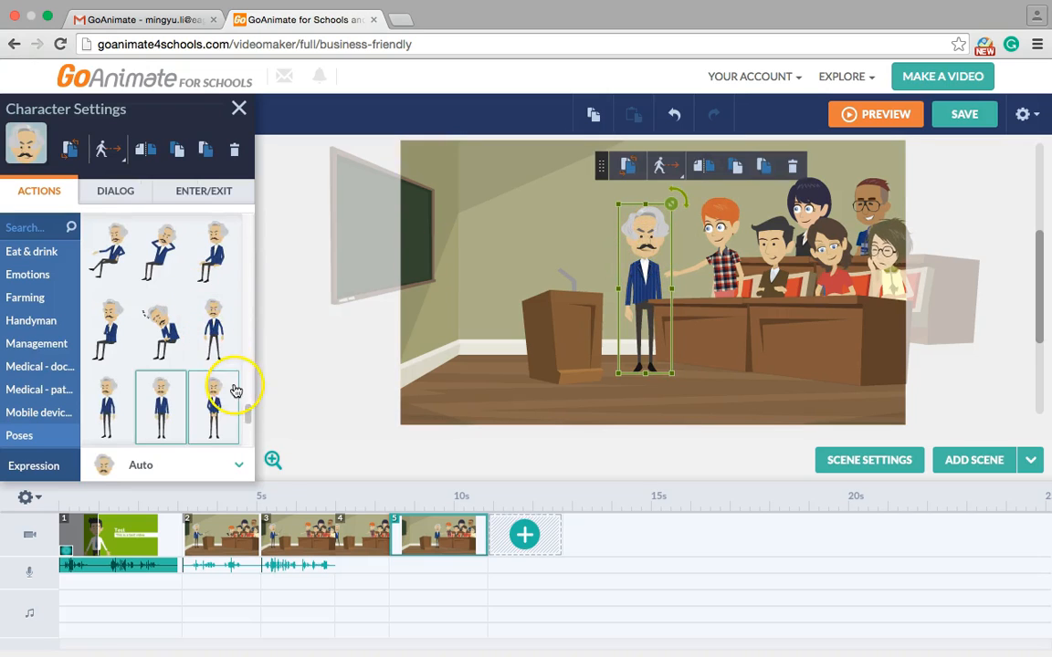
{"action": "left_click_drag", "start_coordinate": [246, 413], "coordinate": [246, 434]}
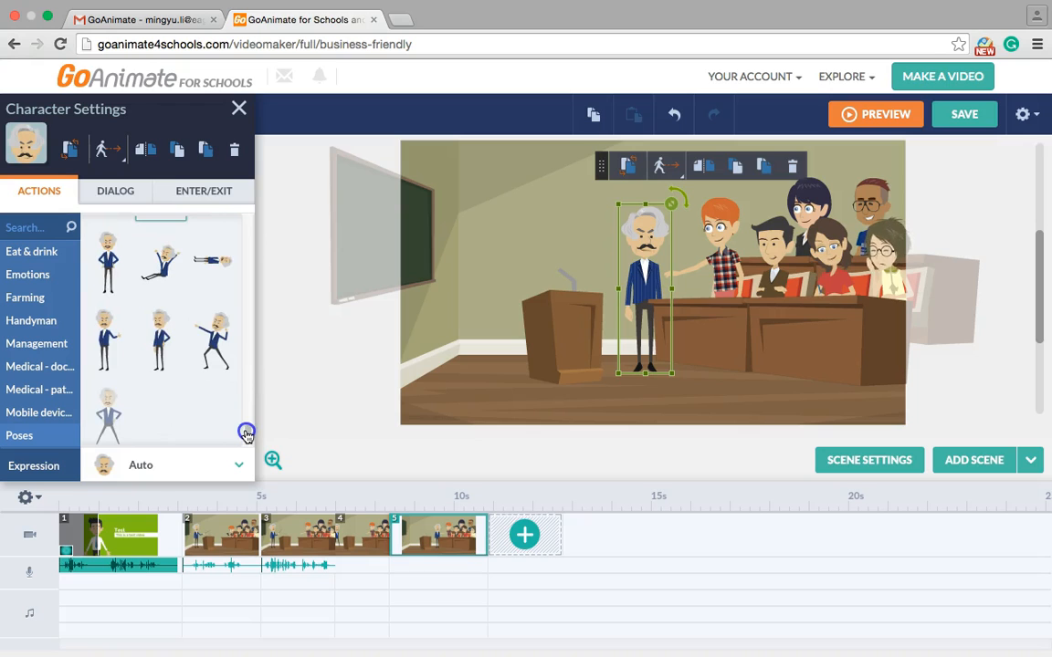
{"action": "left_click", "coordinate": [113, 338]}
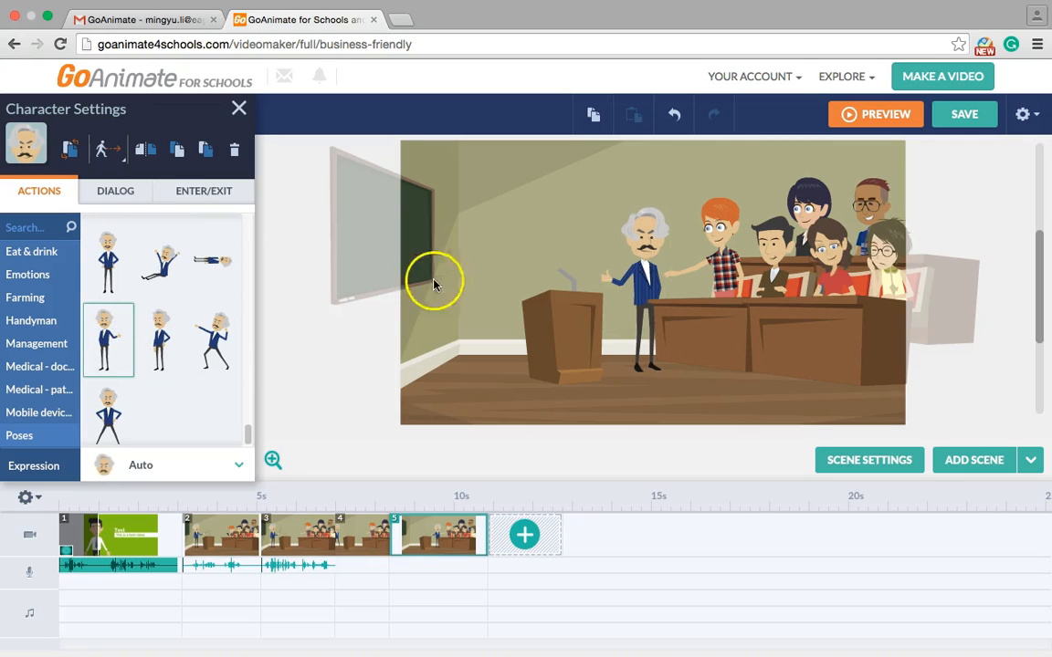
{"action": "left_click", "coordinate": [632, 225]}
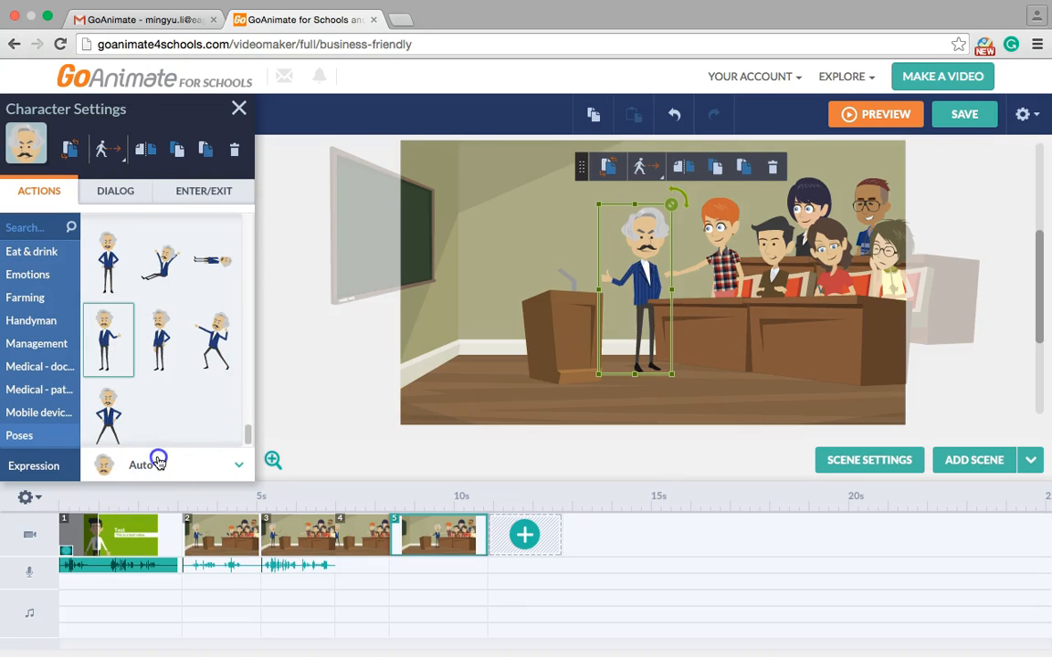
- Set the scene 5 teacher's expression to '3/4 - talk no lip sync' and show his Dialog options
{"action": "left_click", "coordinate": [157, 463]}
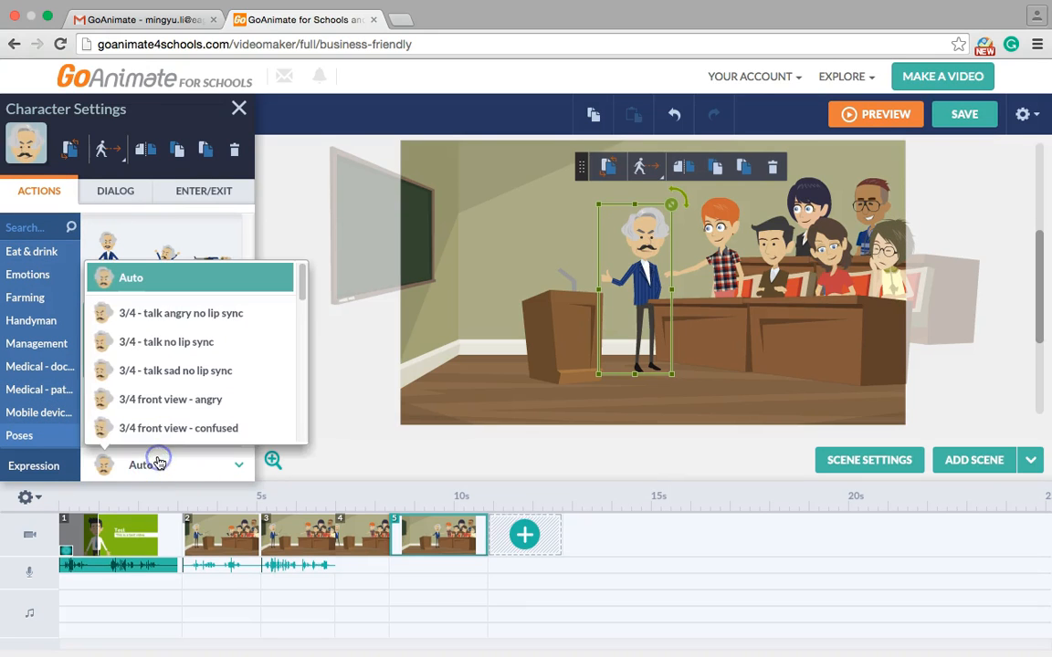
{"action": "left_click", "coordinate": [259, 206]}
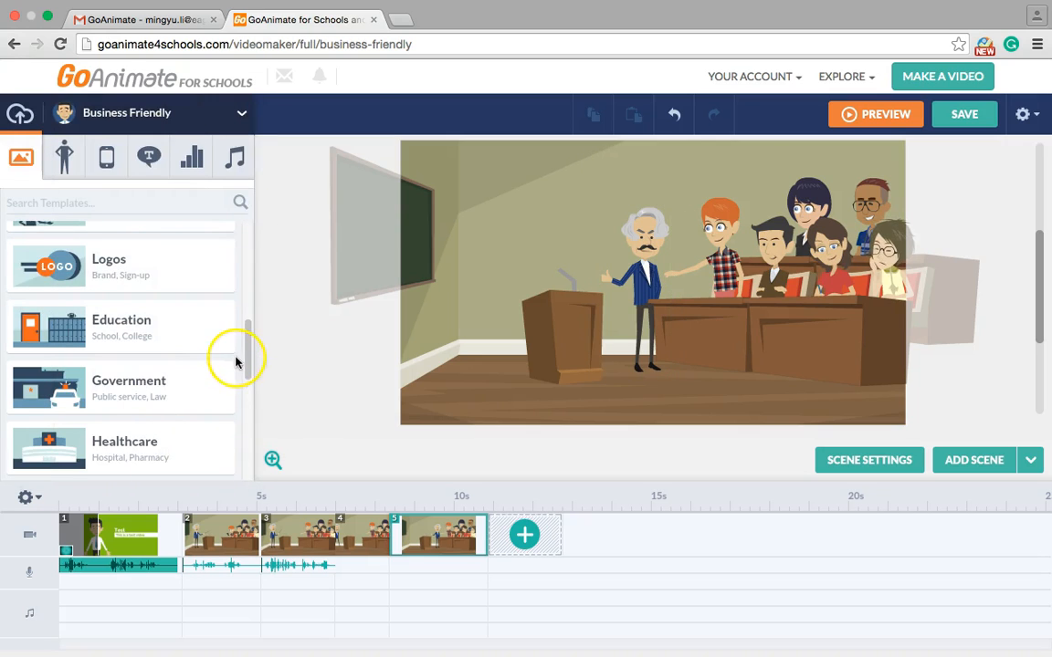
{"action": "left_click", "coordinate": [655, 212]}
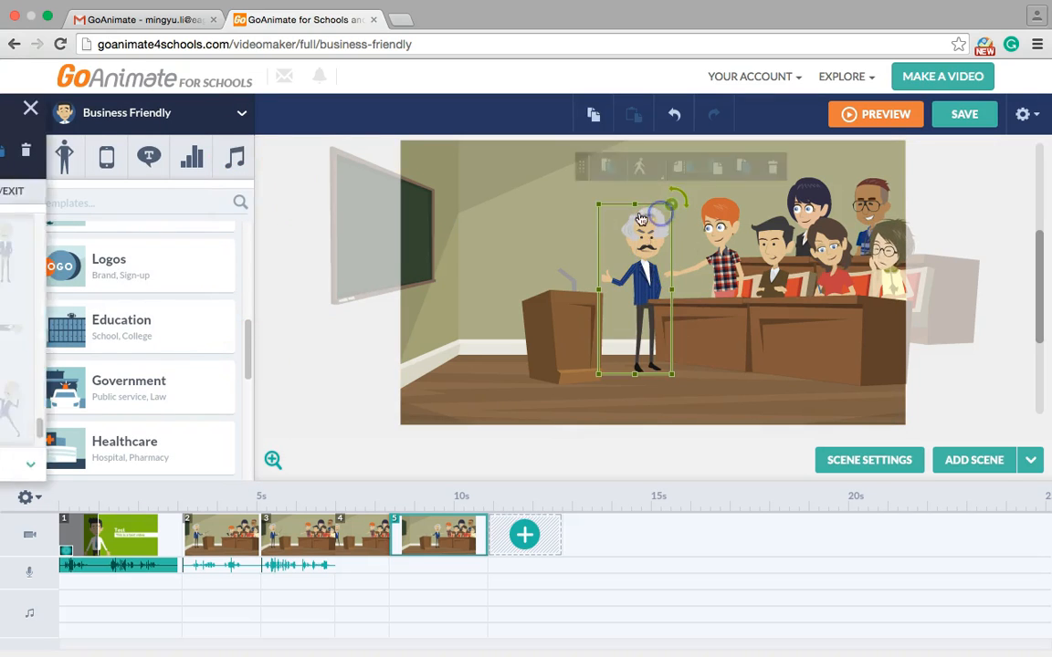
{"action": "left_click", "coordinate": [177, 466]}
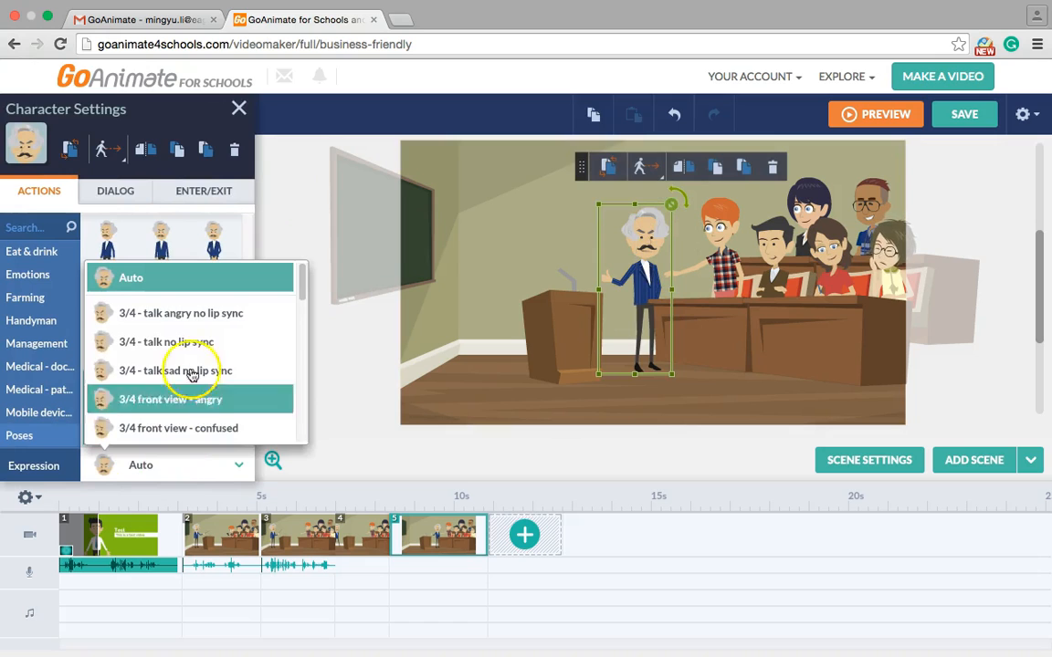
{"action": "mouse_move", "coordinate": [298, 284]}
{"action": "left_mouse_down"}
{"action": "mouse_move", "coordinate": [293, 345]}
{"action": "mouse_move", "coordinate": [300, 285]}
{"action": "left_mouse_up"}
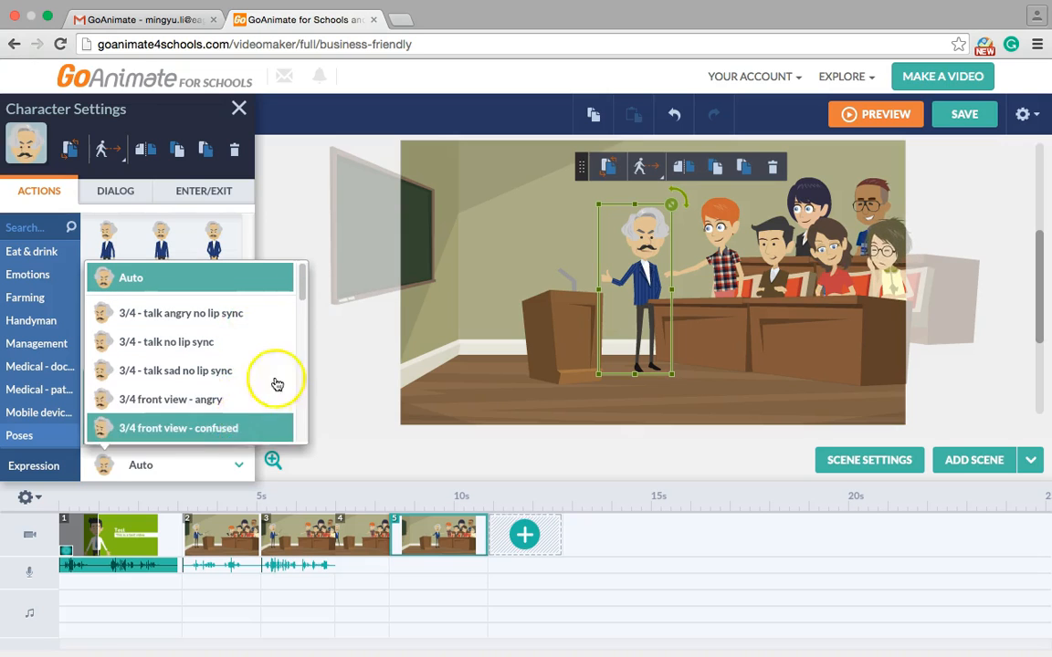
{"action": "left_click", "coordinate": [300, 302]}
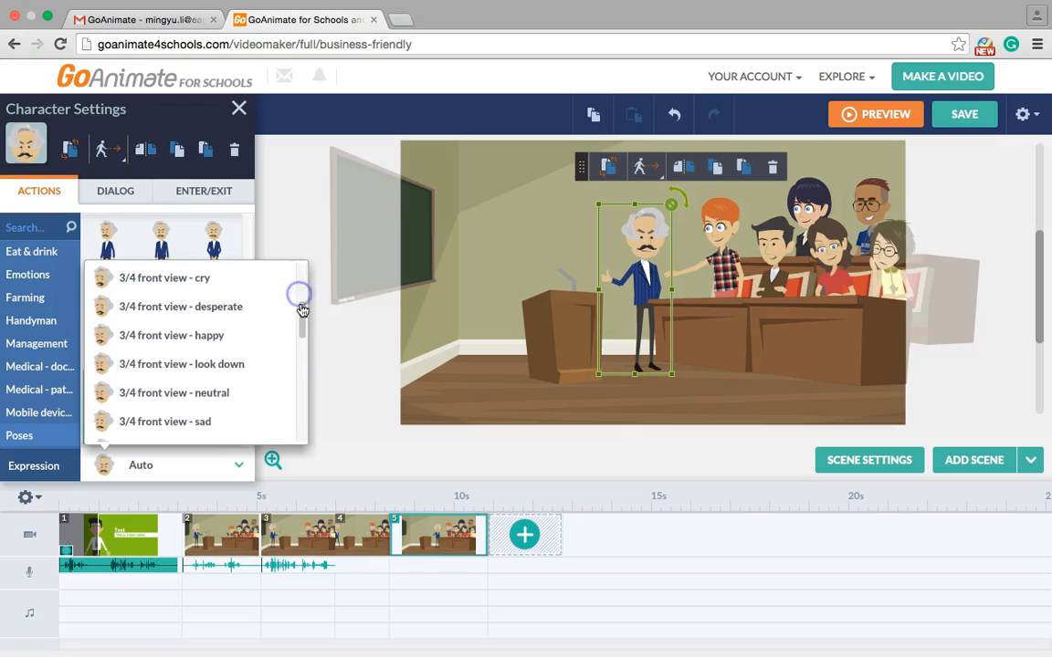
{"action": "left_click_drag", "start_coordinate": [302, 314], "coordinate": [296, 273]}
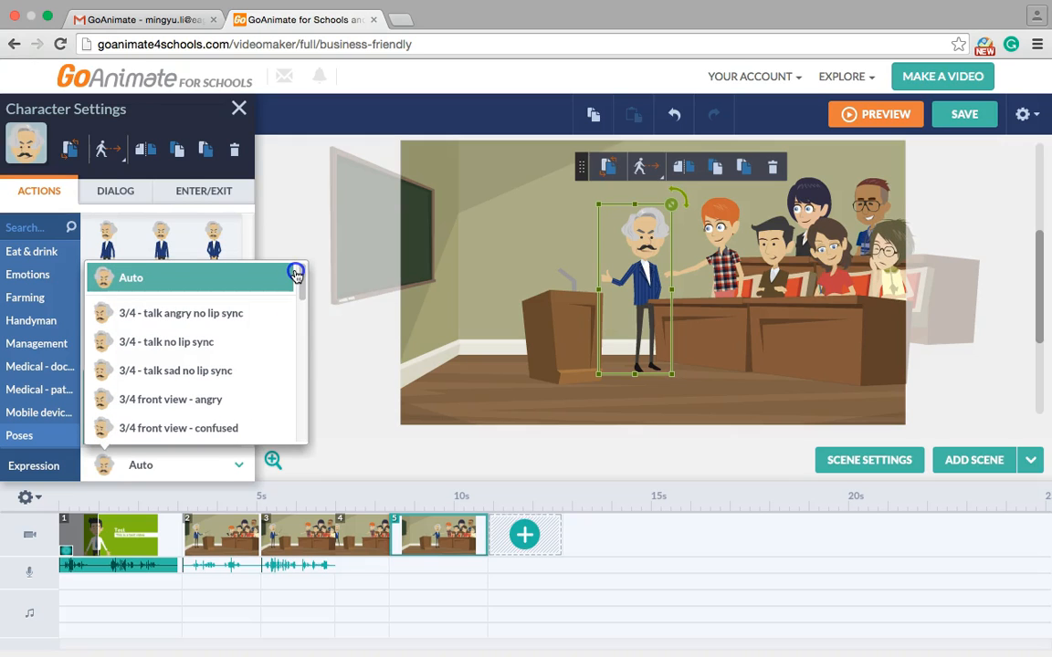
{"action": "left_click", "coordinate": [219, 355]}
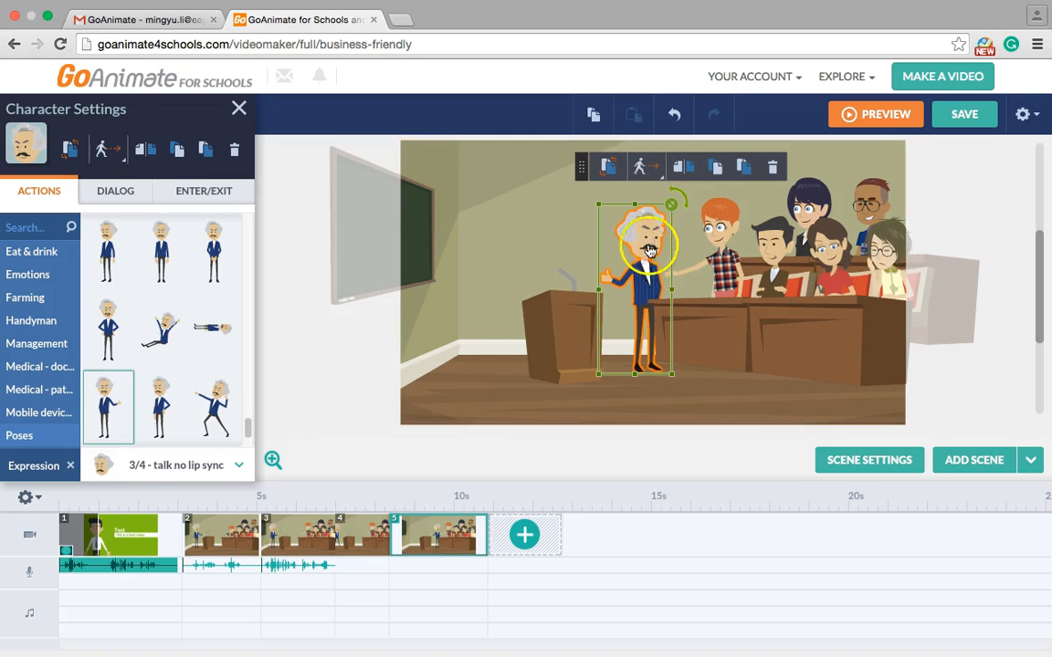
{"action": "left_click", "coordinate": [144, 193]}
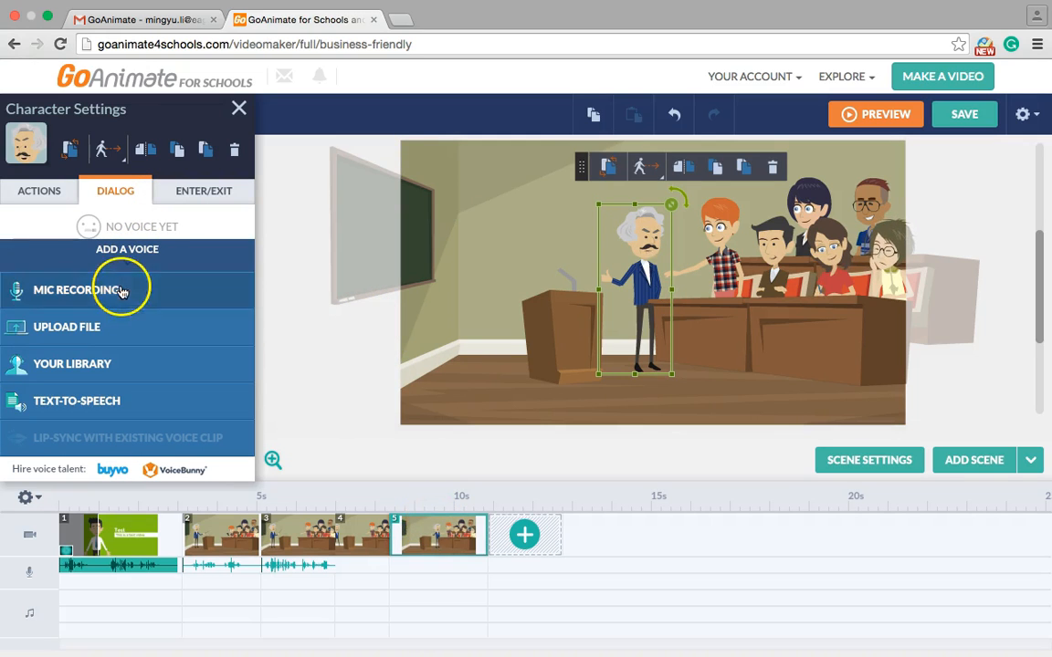
- Add the Professor text-to-speech line 'Do you have any questions?', regenerating after the error
{"action": "left_click", "coordinate": [67, 411]}
{"action": "left_click", "coordinate": [468, 300]}
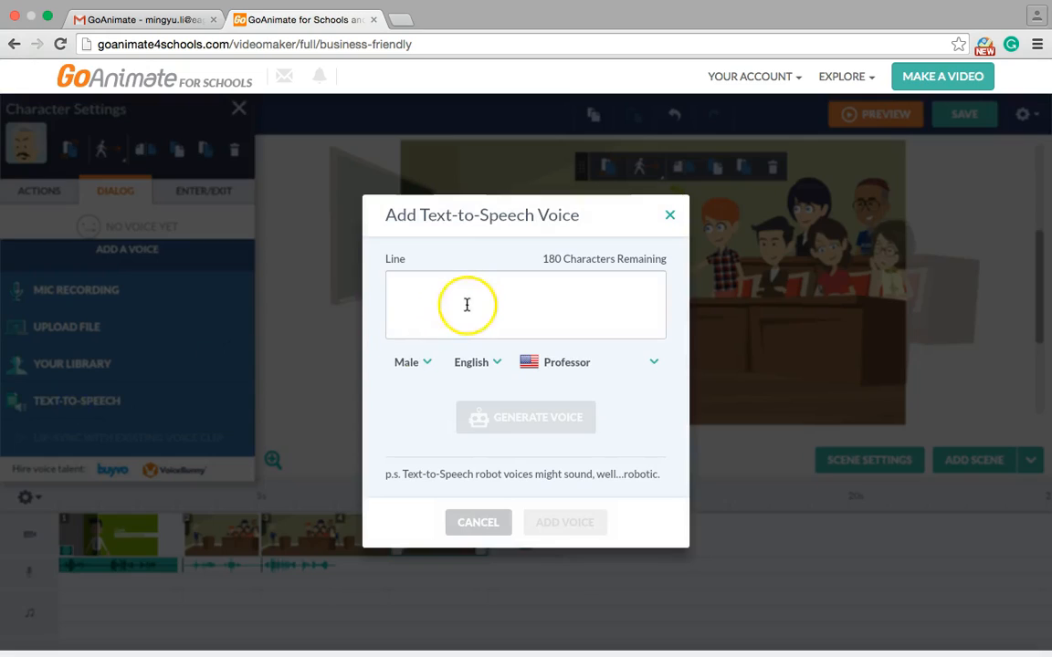
{"action": "type", "text": "Do you have any questions?"}
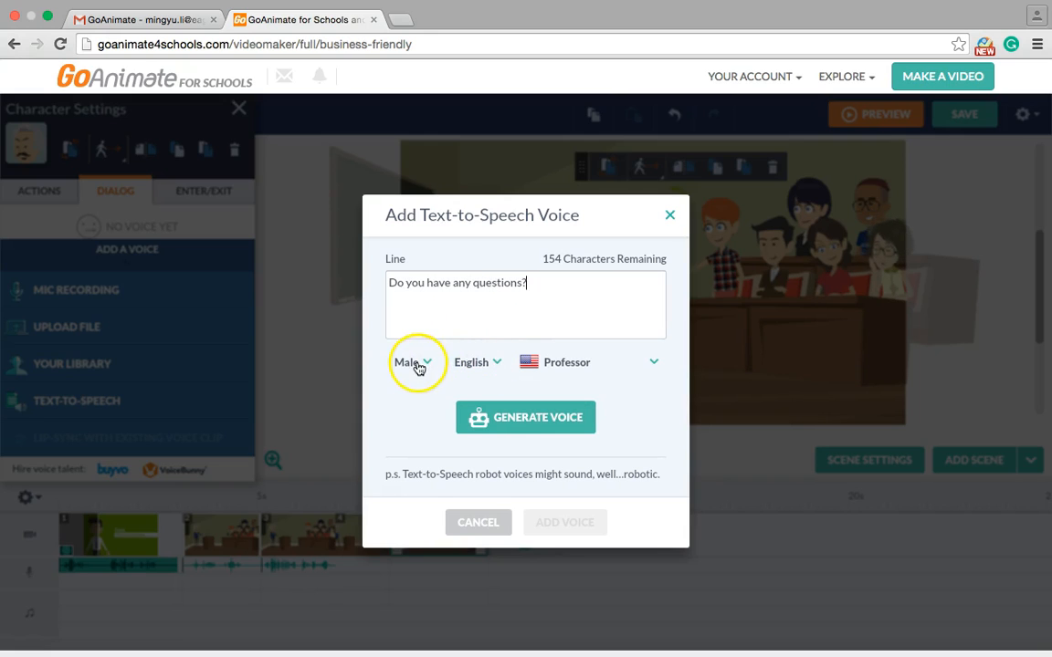
{"action": "left_click", "coordinate": [533, 420]}
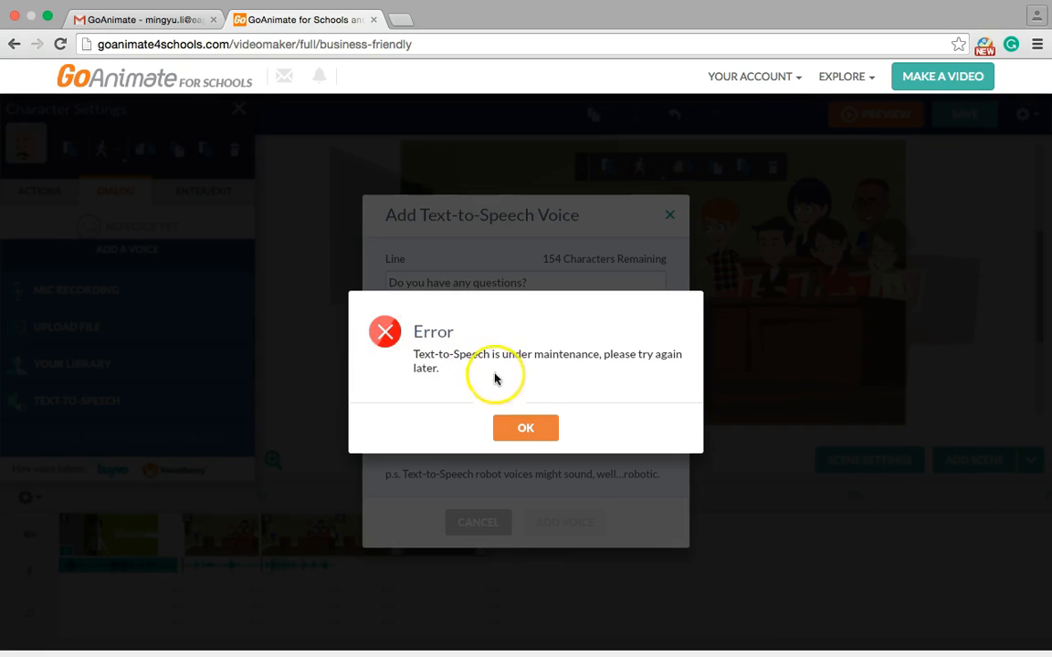
{"action": "left_click", "coordinate": [526, 427]}
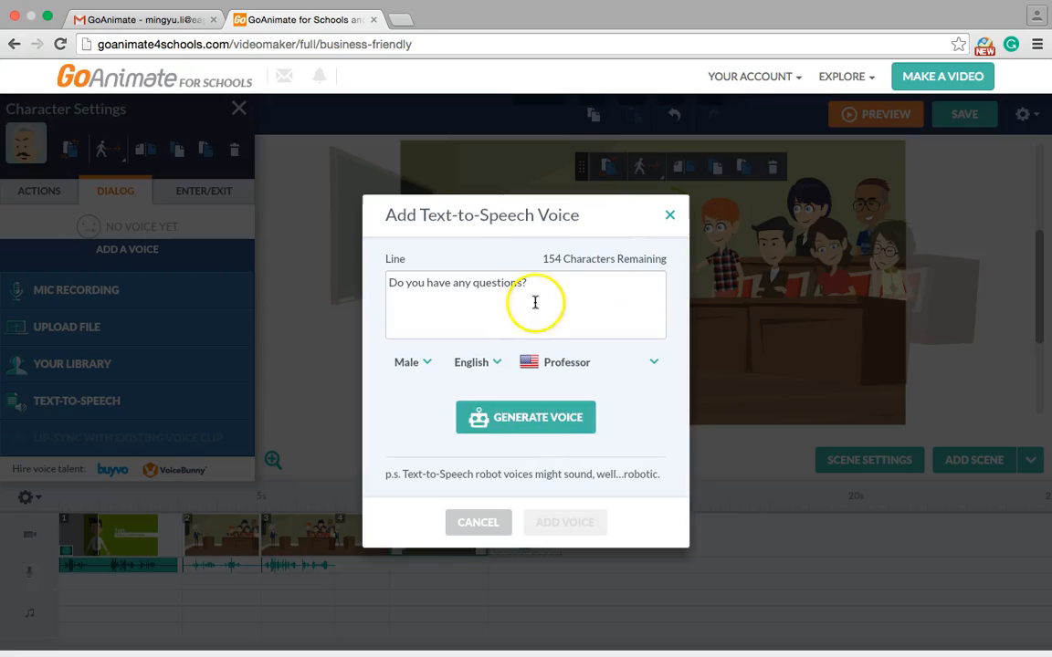
{"action": "left_click", "coordinate": [530, 417]}
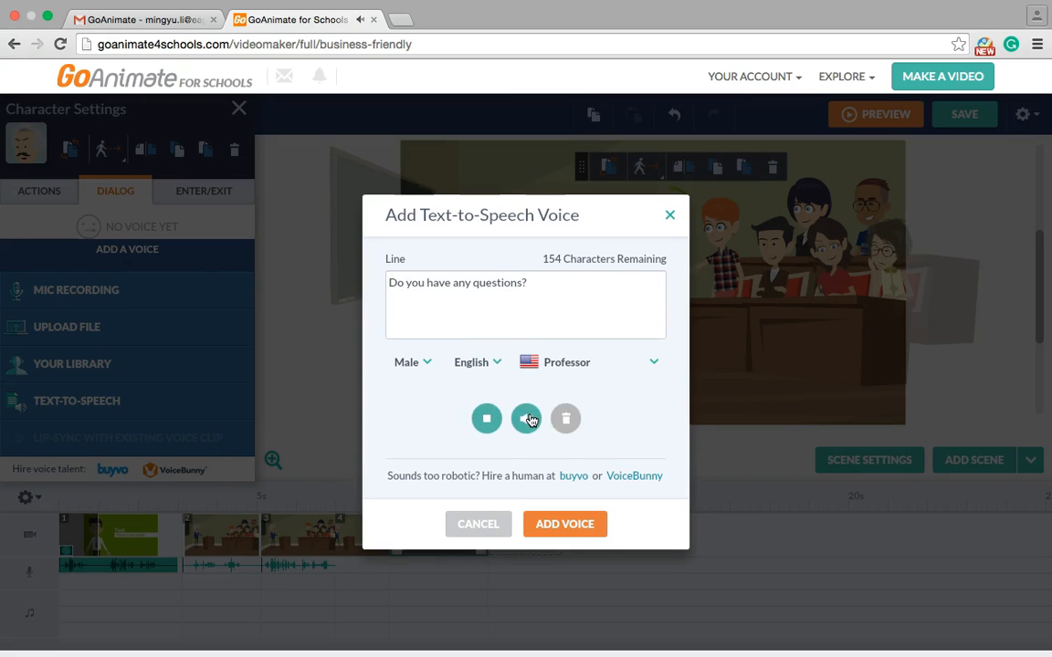
{"action": "left_click", "coordinate": [563, 525]}
{"action": "left_click_drag", "start_coordinate": [369, 537], "coordinate": [388, 544]}
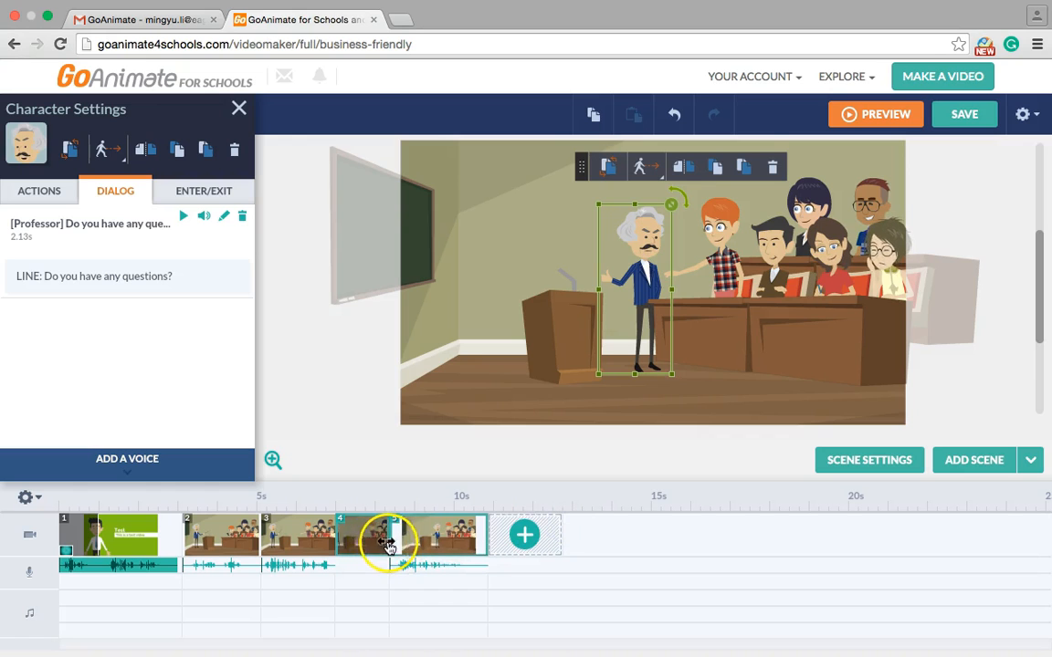
- Add a sixth classroom scene at the end of the timeline and shorten it
{"action": "left_click", "coordinate": [513, 538]}
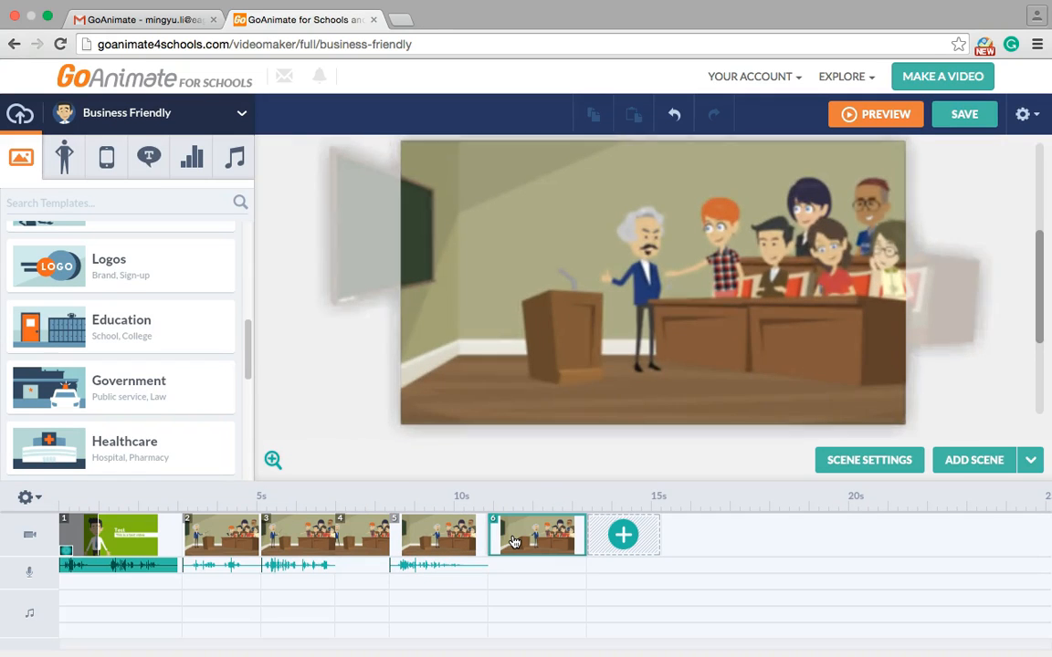
{"action": "left_click", "coordinate": [629, 245]}
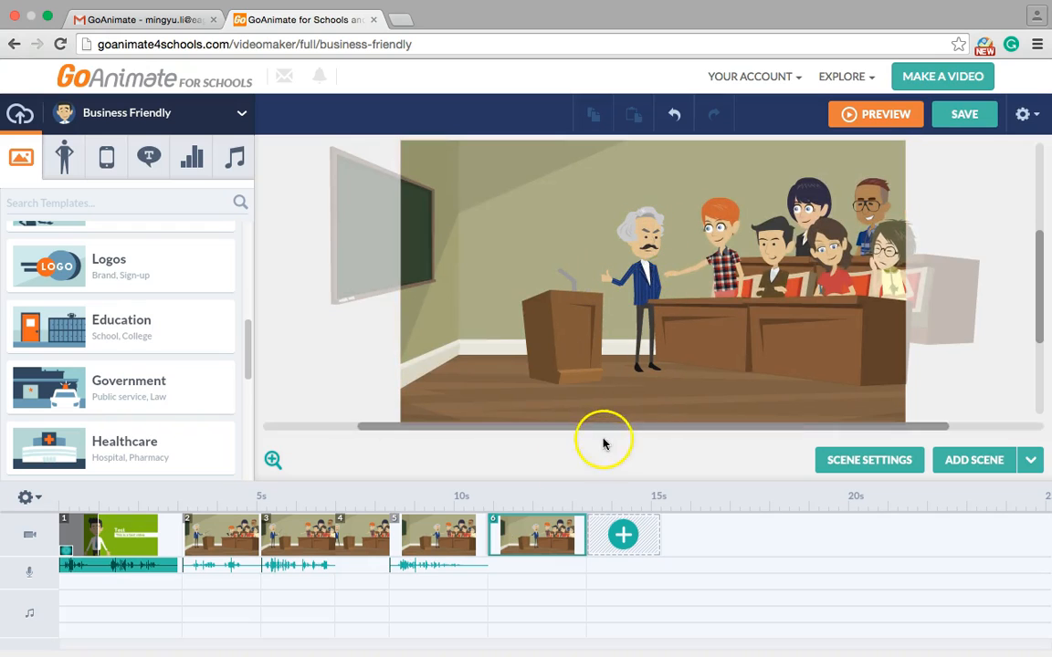
{"action": "left_click_drag", "start_coordinate": [585, 524], "coordinate": [561, 527]}
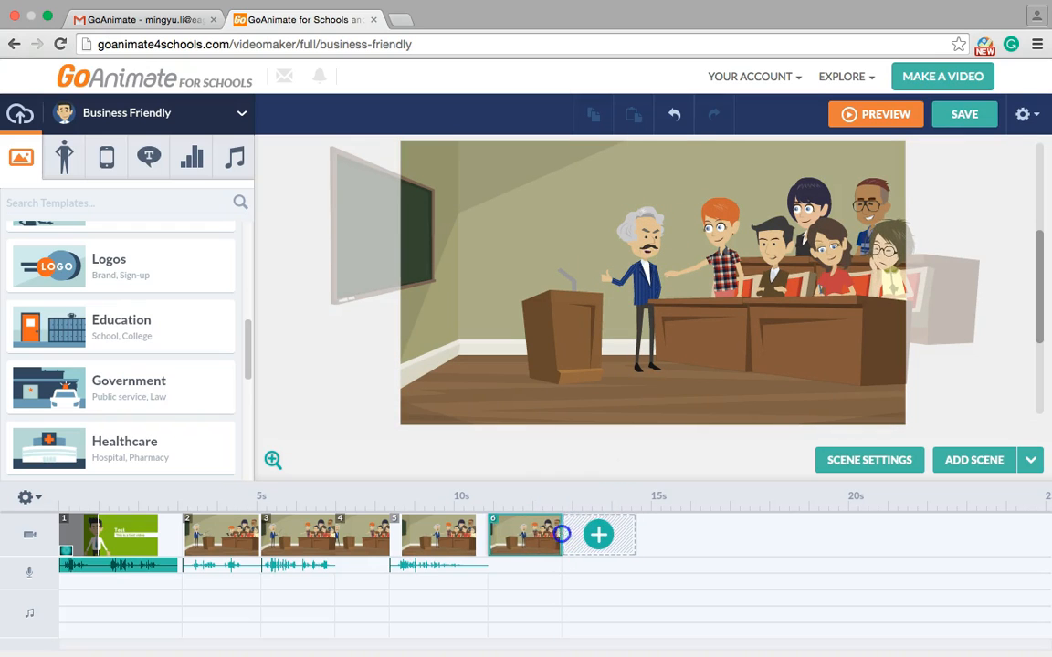
- Trim scene 5 to a 2.00-second duration
{"action": "right_click", "coordinate": [487, 532]}
{"action": "mouse_move", "coordinate": [483, 530]}
{"action": "left_mouse_down"}
{"action": "mouse_move", "coordinate": [446, 529]}
{"action": "mouse_move", "coordinate": [481, 529]}
{"action": "mouse_move", "coordinate": [468, 534]}
{"action": "left_mouse_up"}
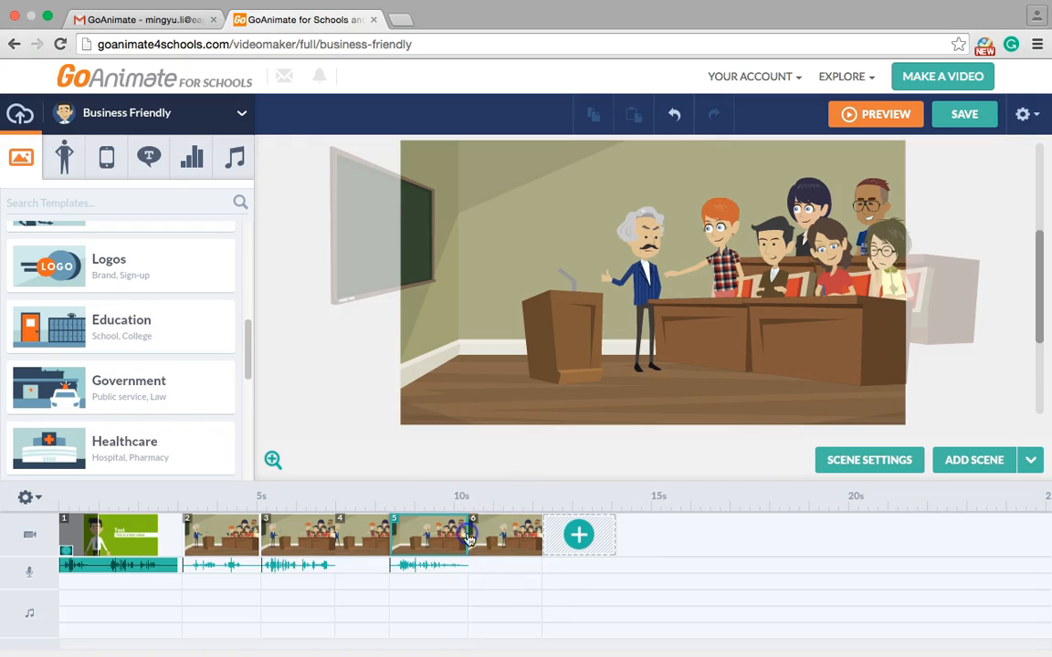
{"action": "right_click", "coordinate": [570, 529]}
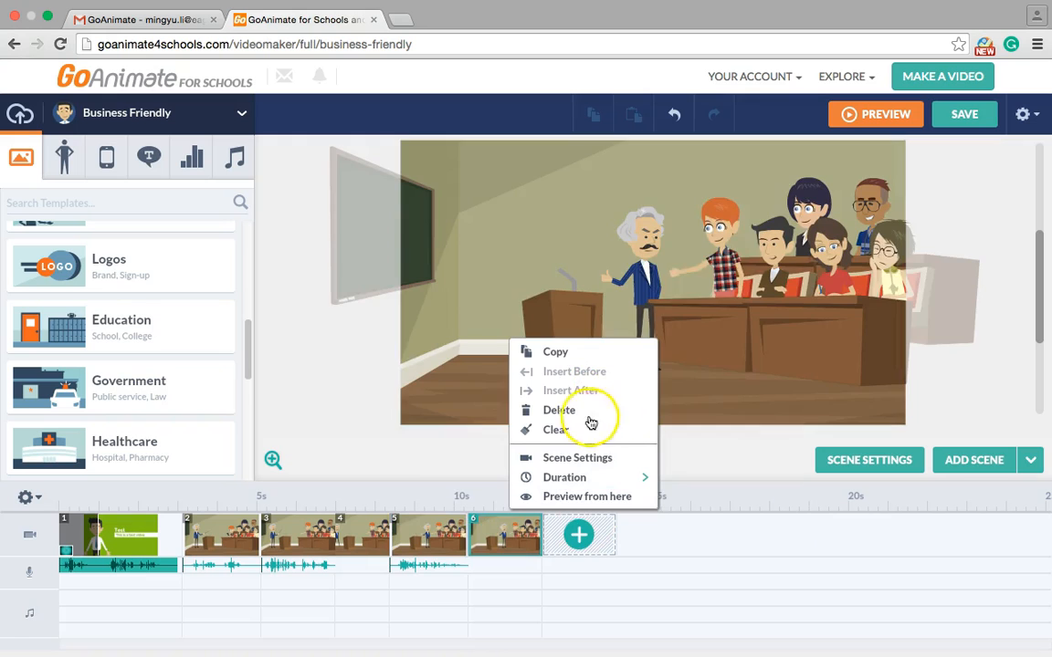
{"action": "left_click", "coordinate": [707, 237]}
- Give the red-haired boy the Allison text-to-speech line 'Yes. I want to know how to use Goanimate.'
{"action": "left_click", "coordinate": [121, 196]}
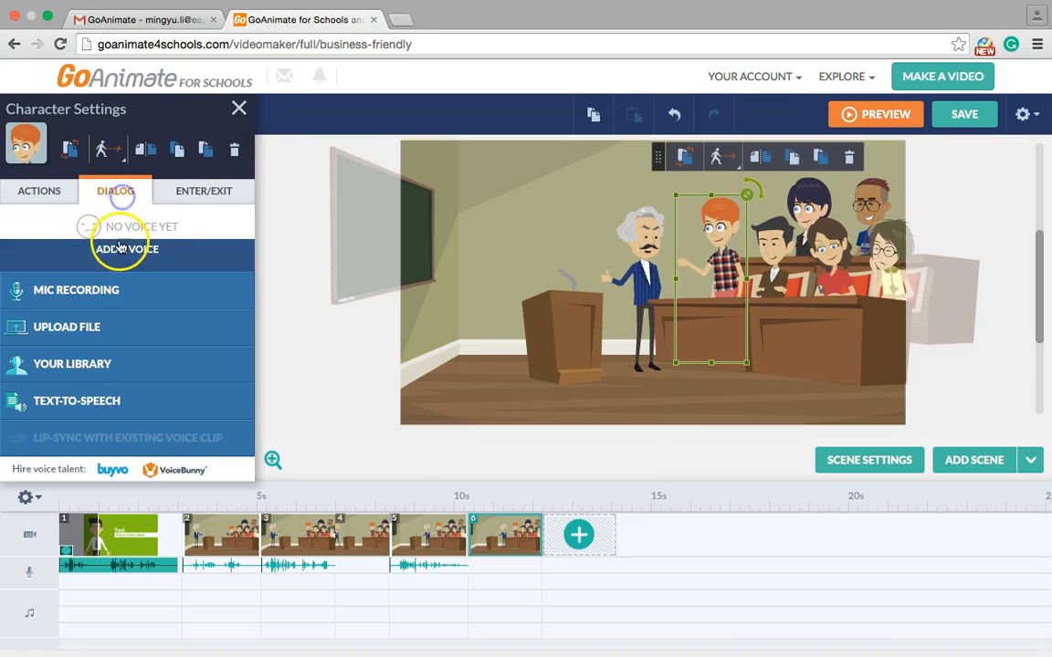
{"action": "left_click", "coordinate": [80, 401]}
{"action": "left_click", "coordinate": [472, 303]}
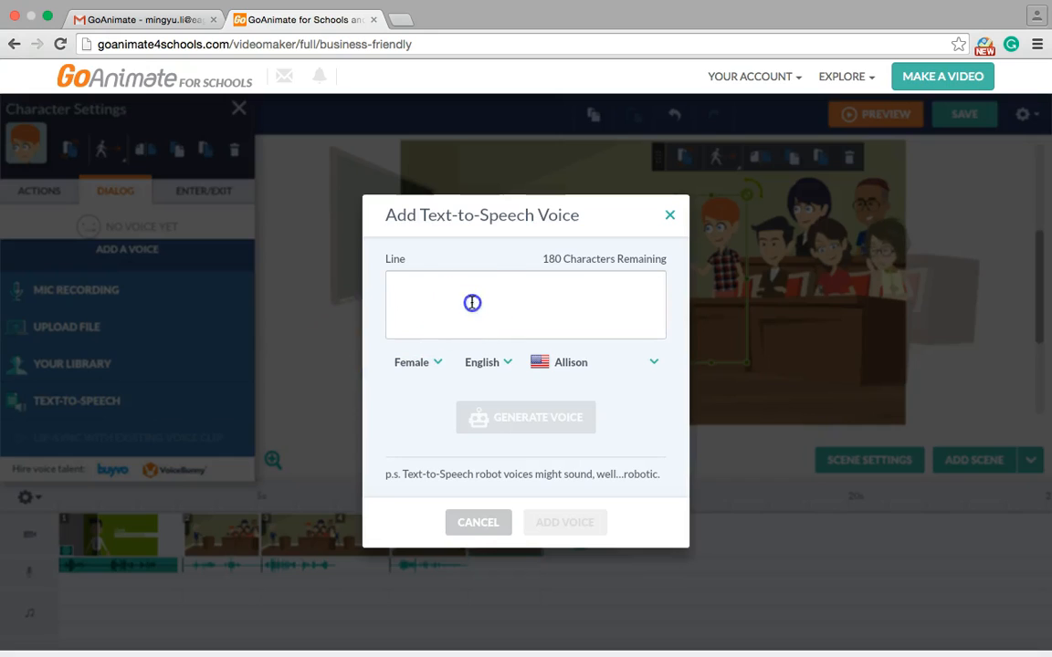
{"action": "type", "text": "UYe"}
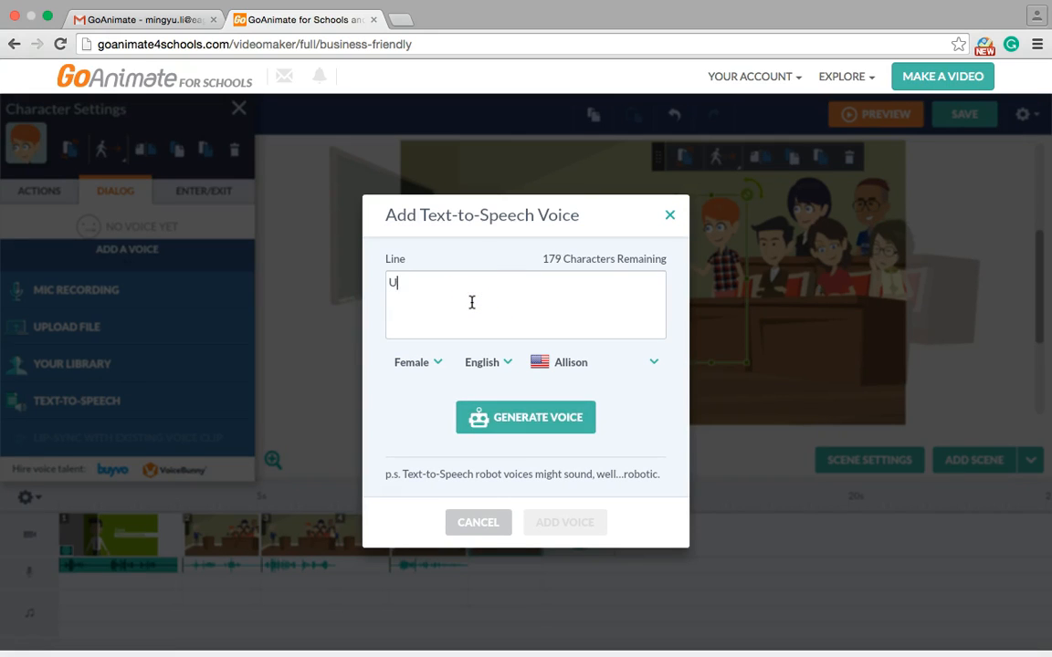
{"action": "key", "text": "BackSpace"}
{"action": "type", "text": "Yes"}
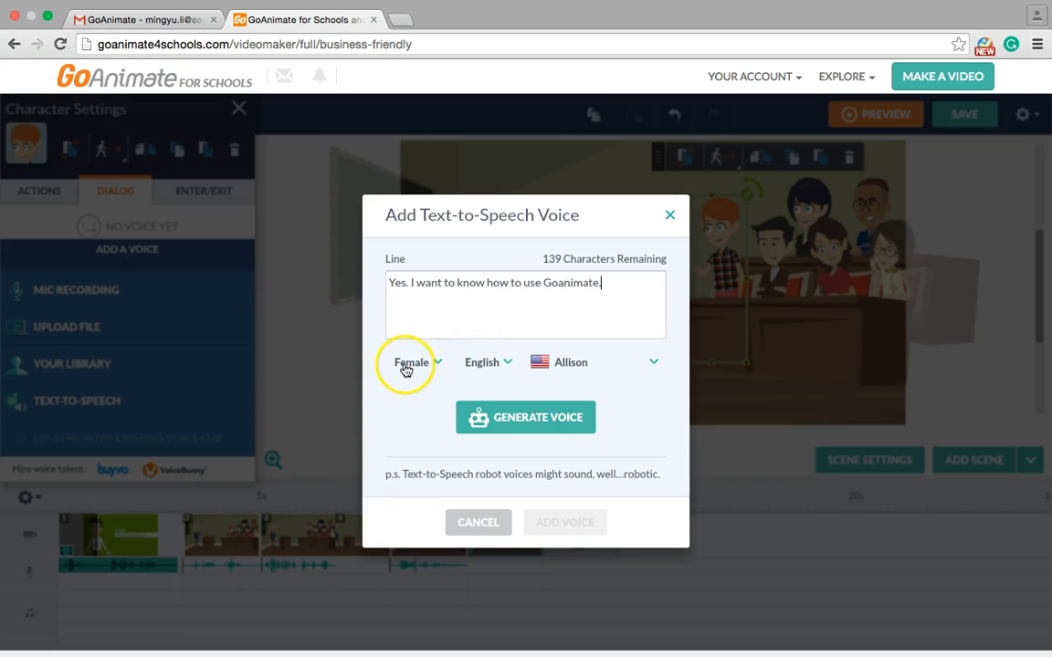
{"action": "left_click", "coordinate": [539, 427]}
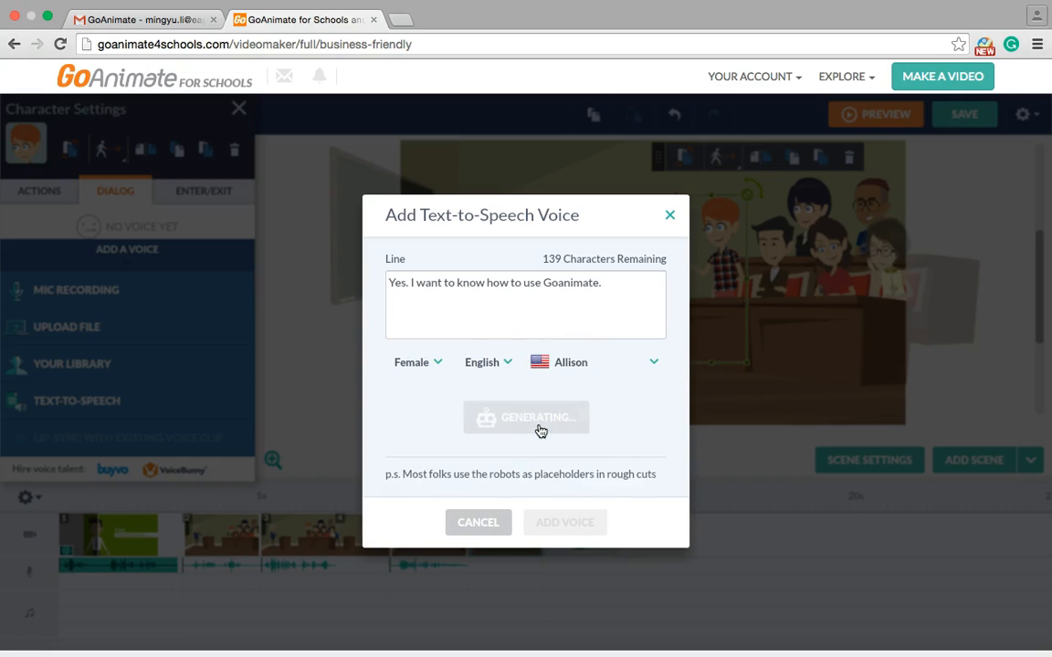
{"action": "left_click", "coordinate": [557, 520]}
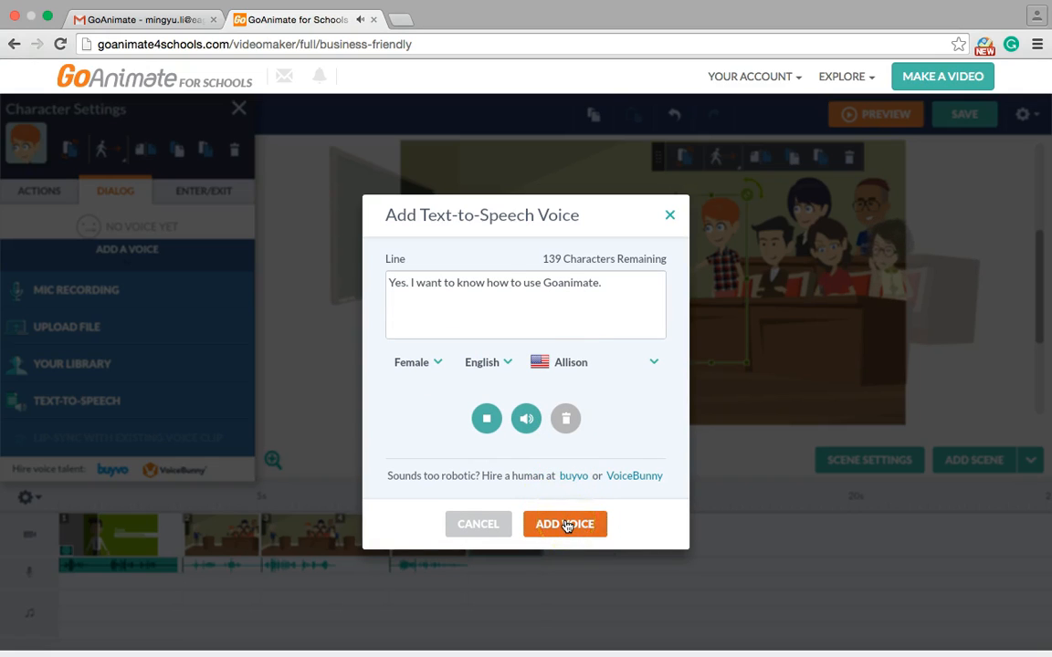
{"action": "left_click", "coordinate": [565, 525]}
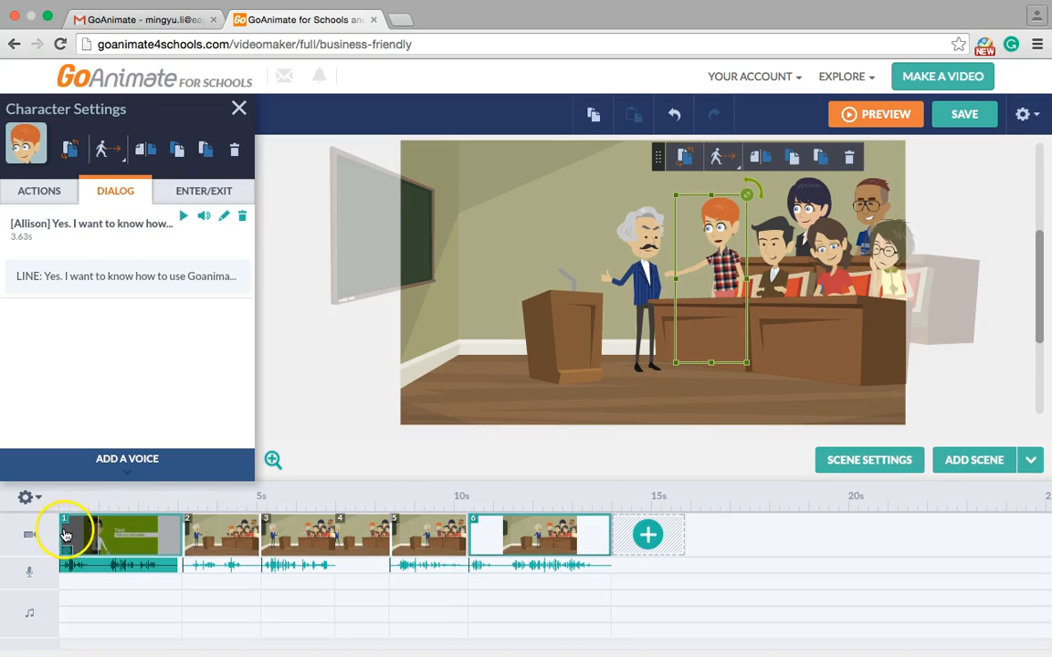
- Preview the whole video from scene 1 through the classroom scenes, then close it
{"action": "right_click", "coordinate": [211, 540]}
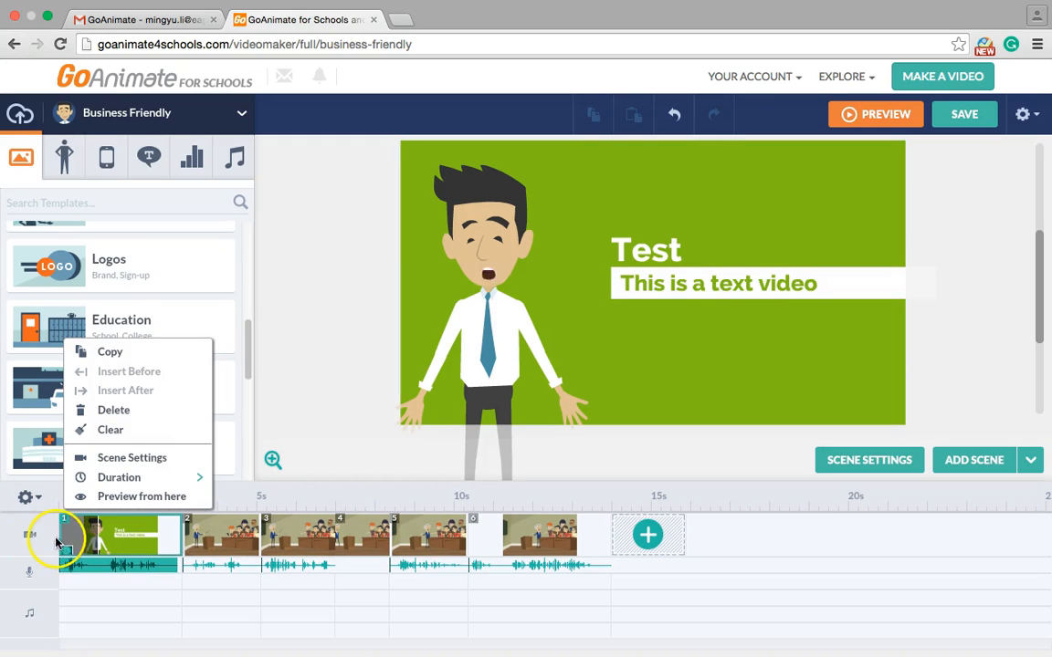
{"action": "left_click", "coordinate": [892, 115]}
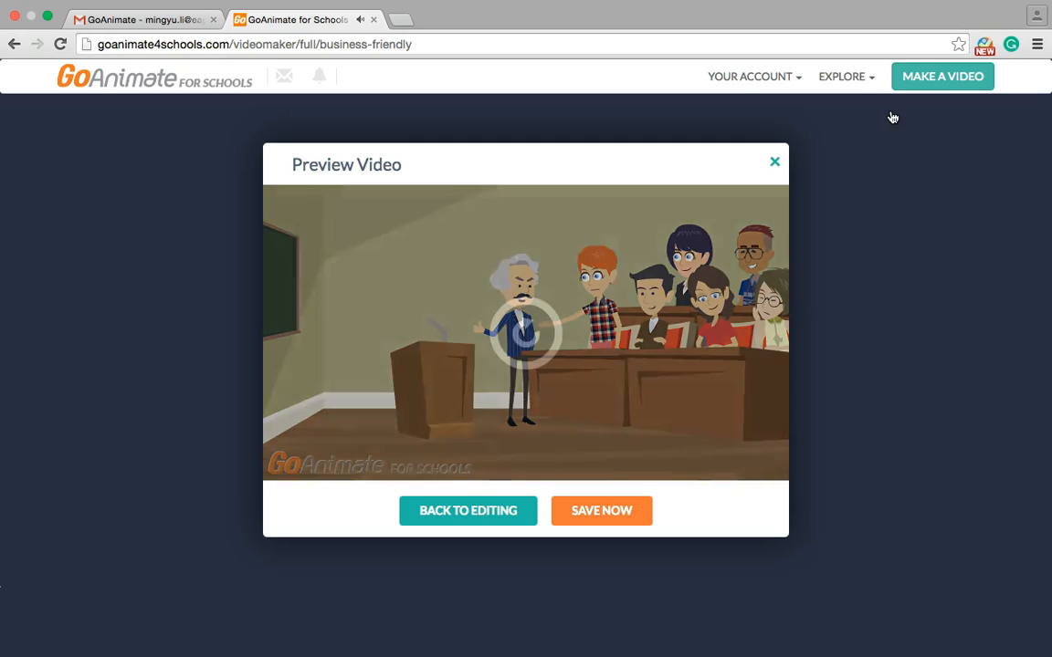
{"action": "left_click", "coordinate": [775, 162]}
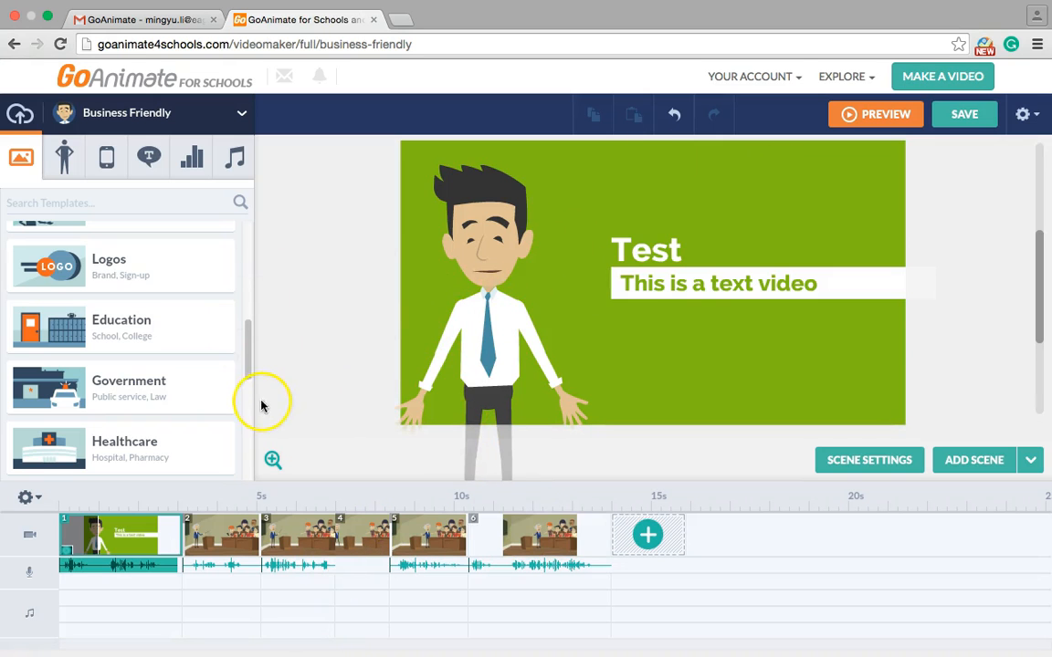
- Add a speech bubble prop from the Props library to the opening scene
{"action": "left_click", "coordinate": [68, 169]}
{"action": "left_click", "coordinate": [109, 161]}
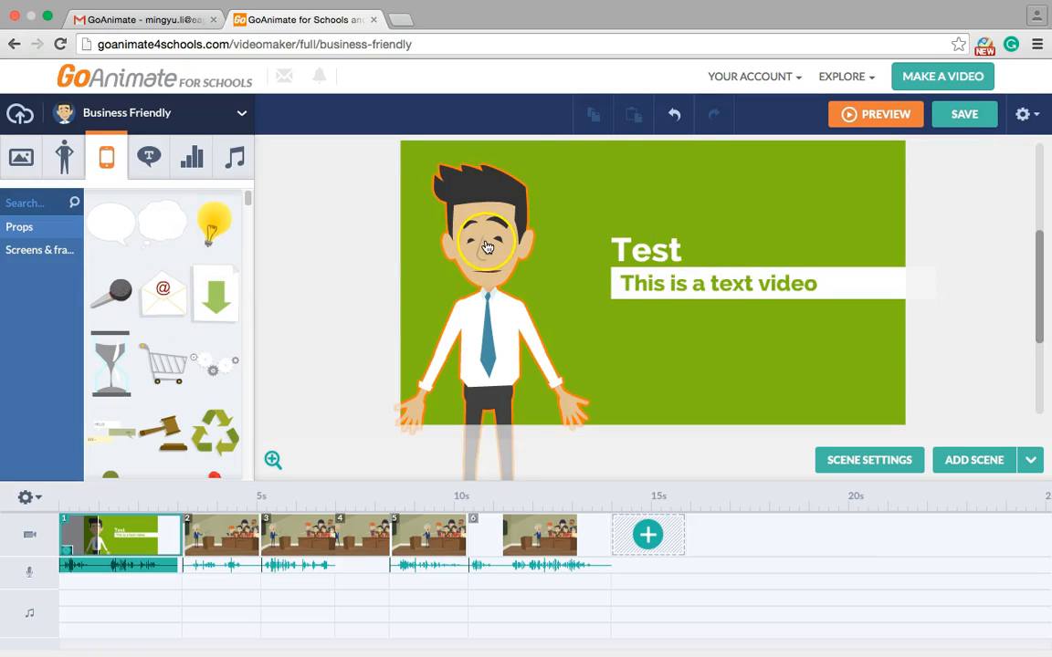
{"action": "left_click", "coordinate": [119, 233]}
{"action": "left_click", "coordinate": [665, 271]}
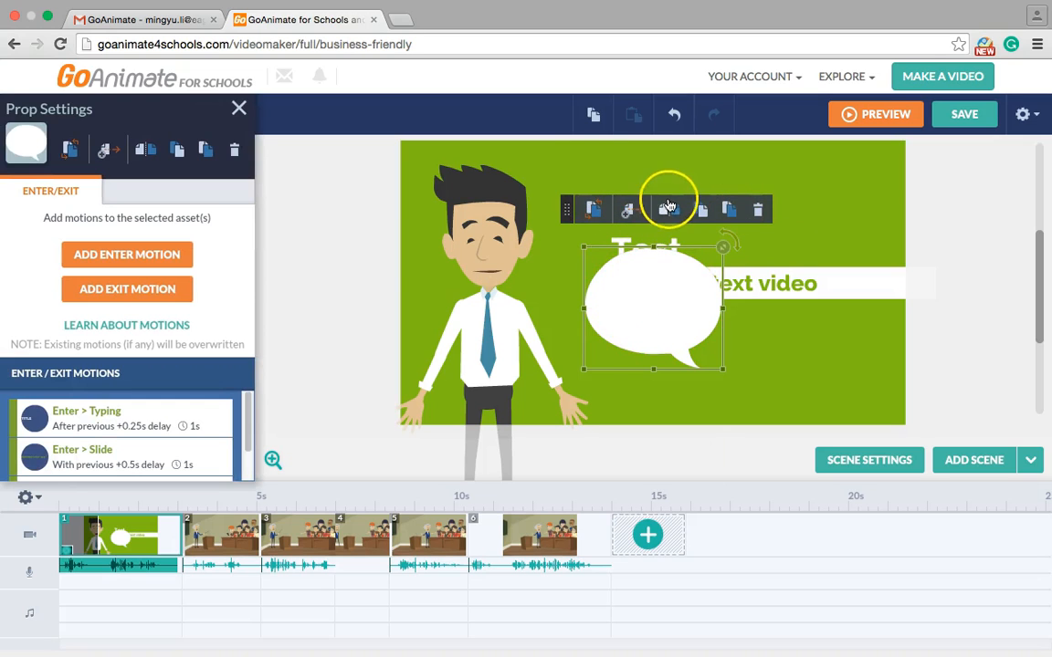
- Send the speech bubble back one layer and give it a 100px leftward movement
{"action": "left_click", "coordinate": [659, 211]}
{"action": "left_click", "coordinate": [628, 212]}
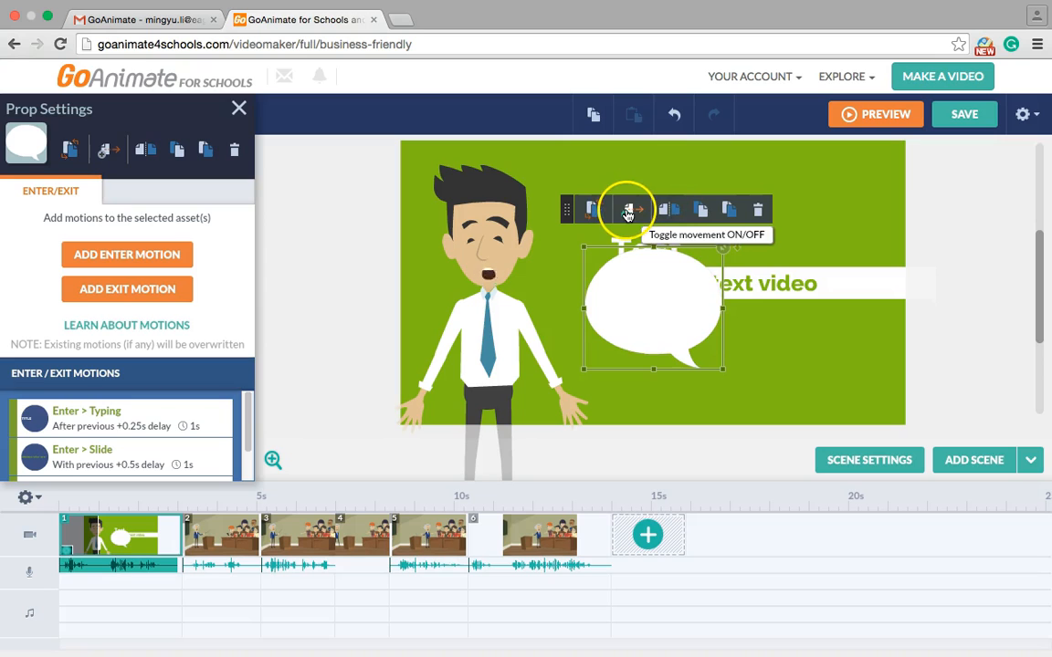
{"action": "left_click", "coordinate": [627, 213]}
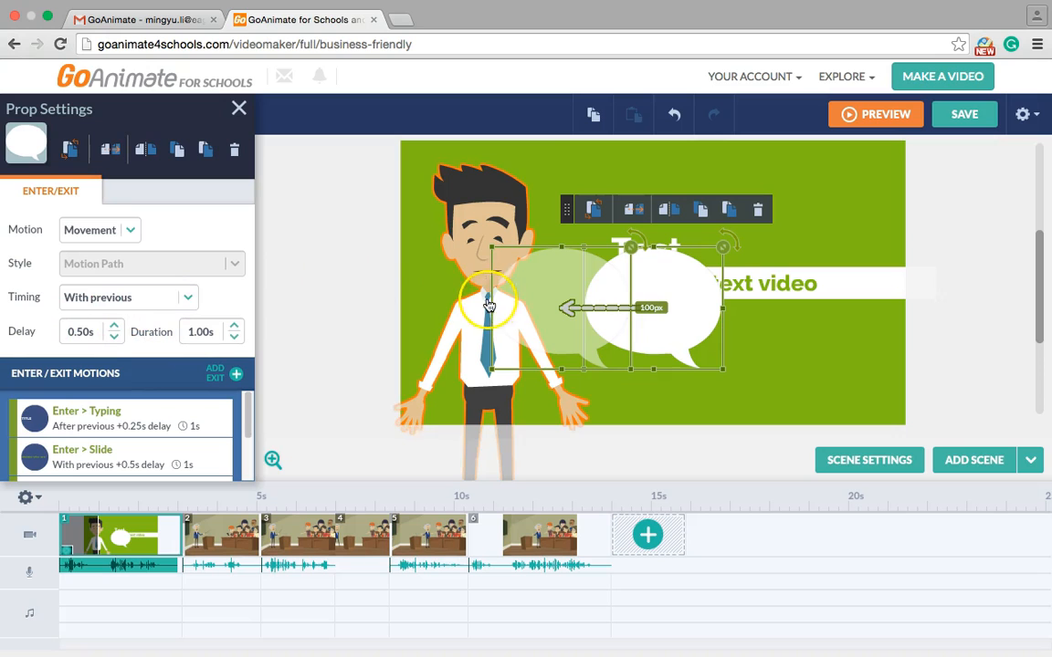
{"action": "left_click", "coordinate": [664, 293]}
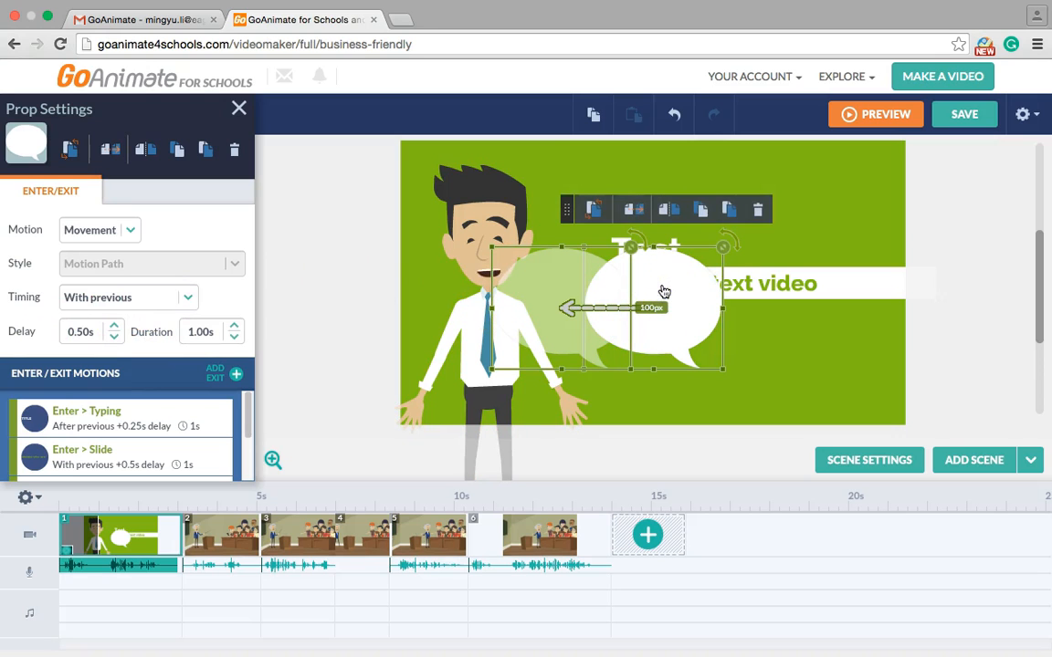
{"action": "left_click", "coordinate": [352, 210]}
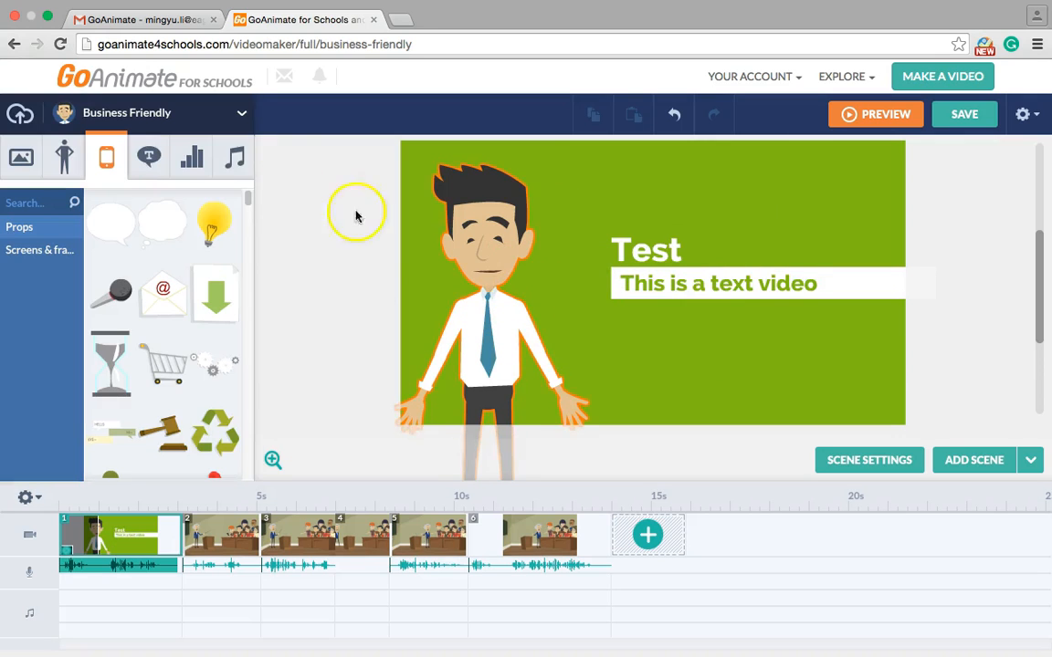
- Add a text box in the 'I hate Comic Sans' style and look through its advanced, motion and style settings
{"action": "left_click", "coordinate": [148, 157]}
{"action": "left_click", "coordinate": [86, 212]}
{"action": "left_click", "coordinate": [50, 225]}
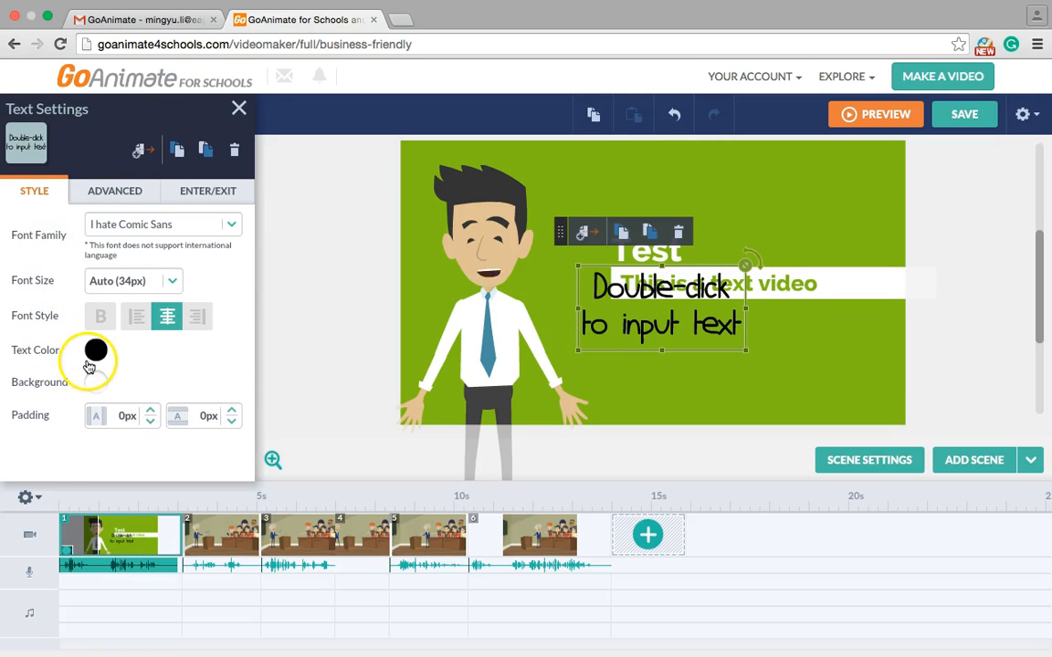
{"action": "left_click", "coordinate": [116, 196]}
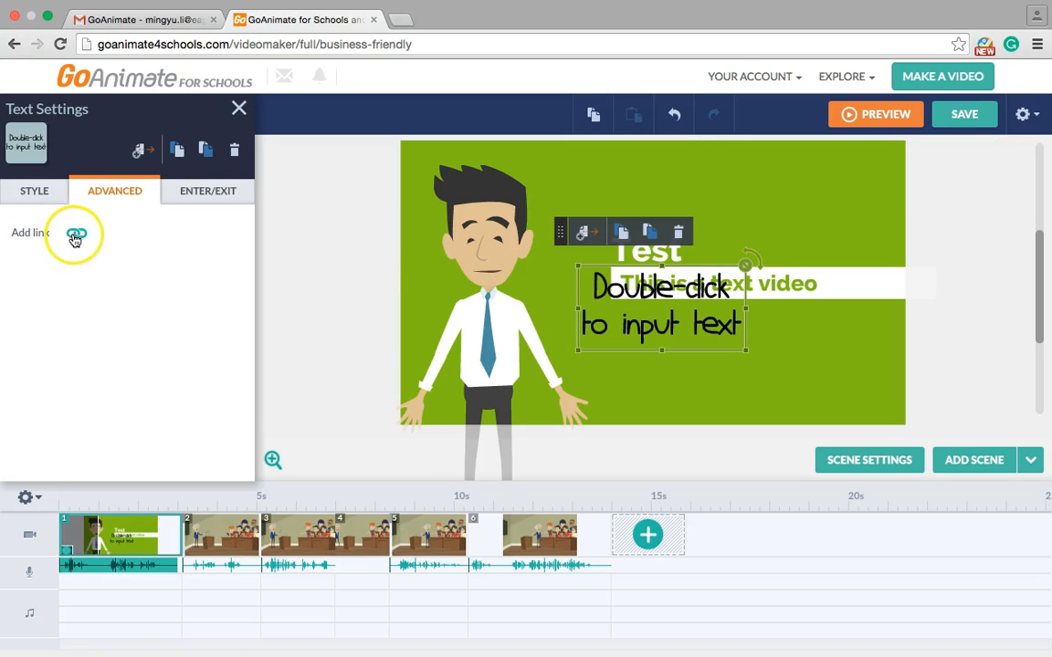
{"action": "left_click", "coordinate": [192, 185]}
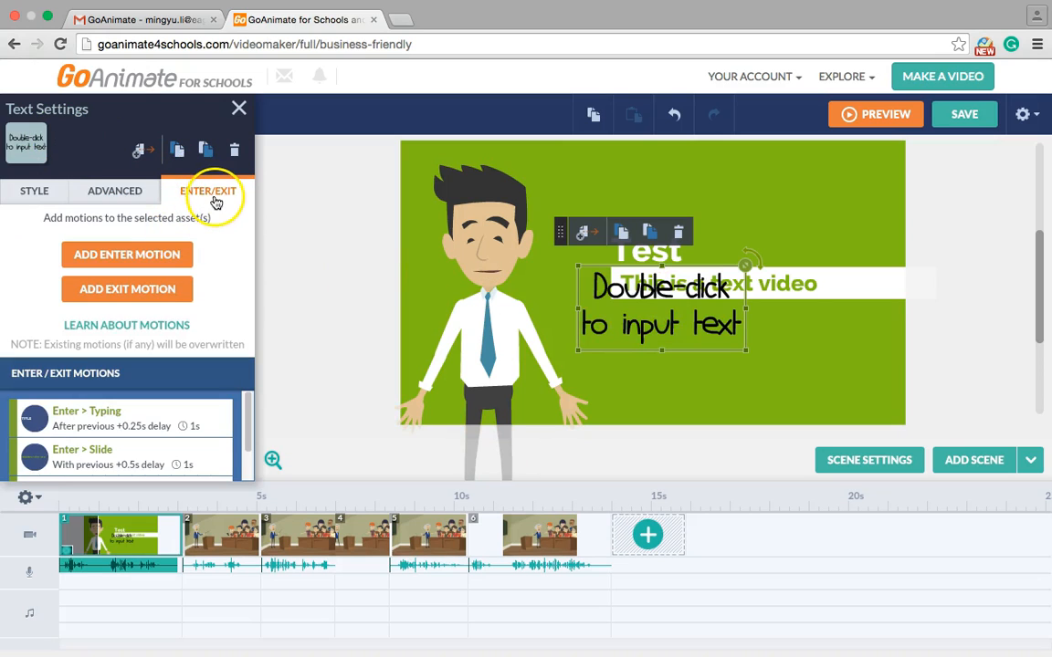
{"action": "left_click", "coordinate": [29, 195]}
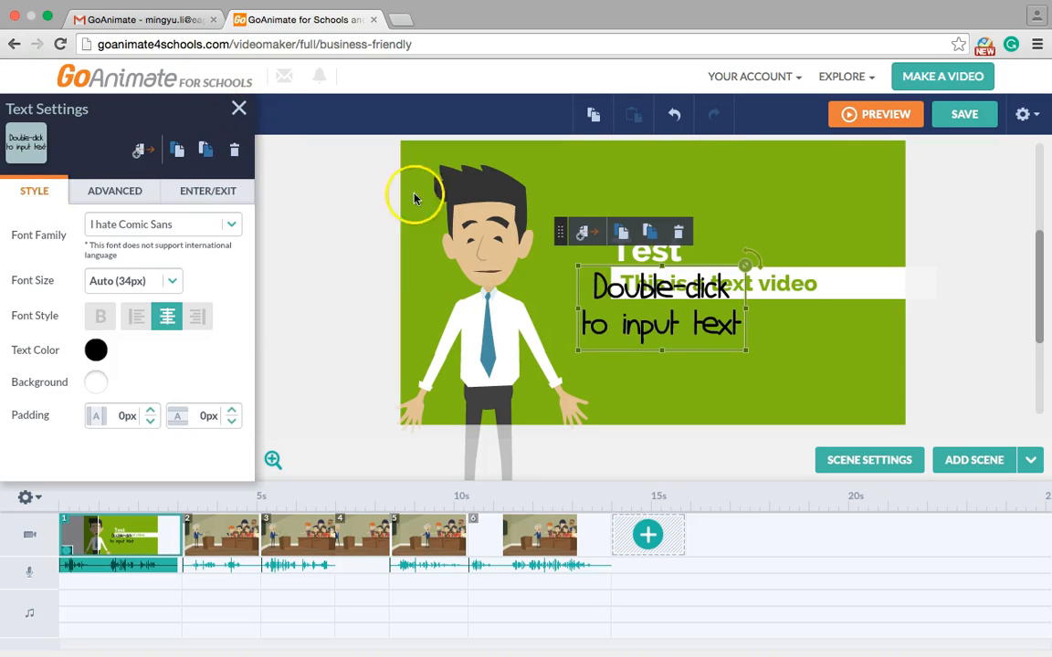
- Delete the 'Double-click to input text' placeholder box and show the chart widgets library
{"action": "left_click", "coordinate": [646, 293]}
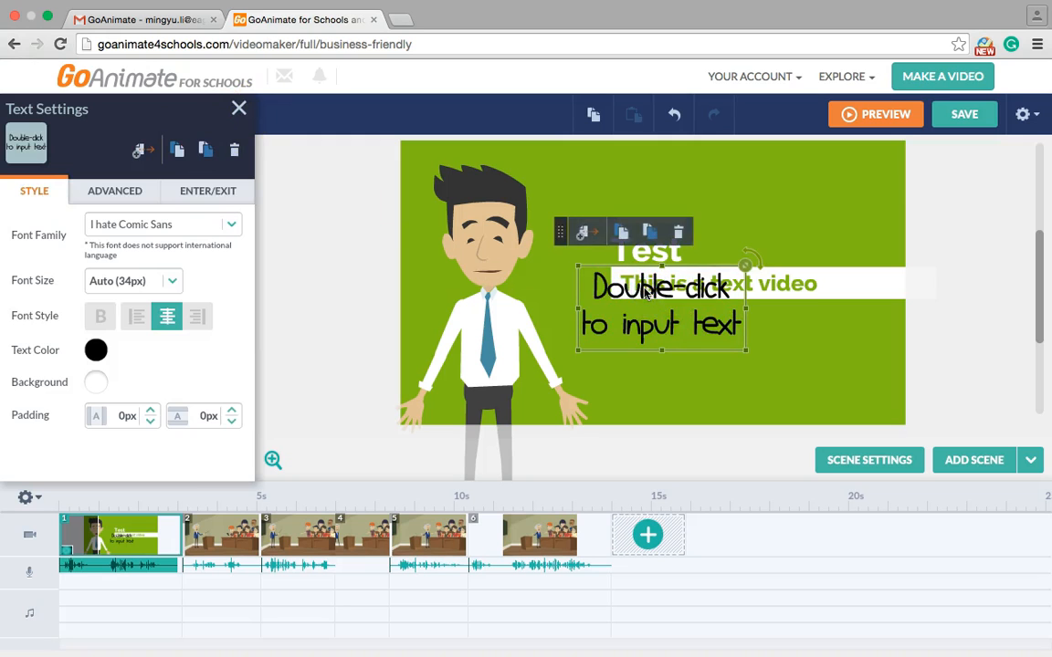
{"action": "key", "text": "Delete"}
{"action": "left_click", "coordinate": [194, 171]}
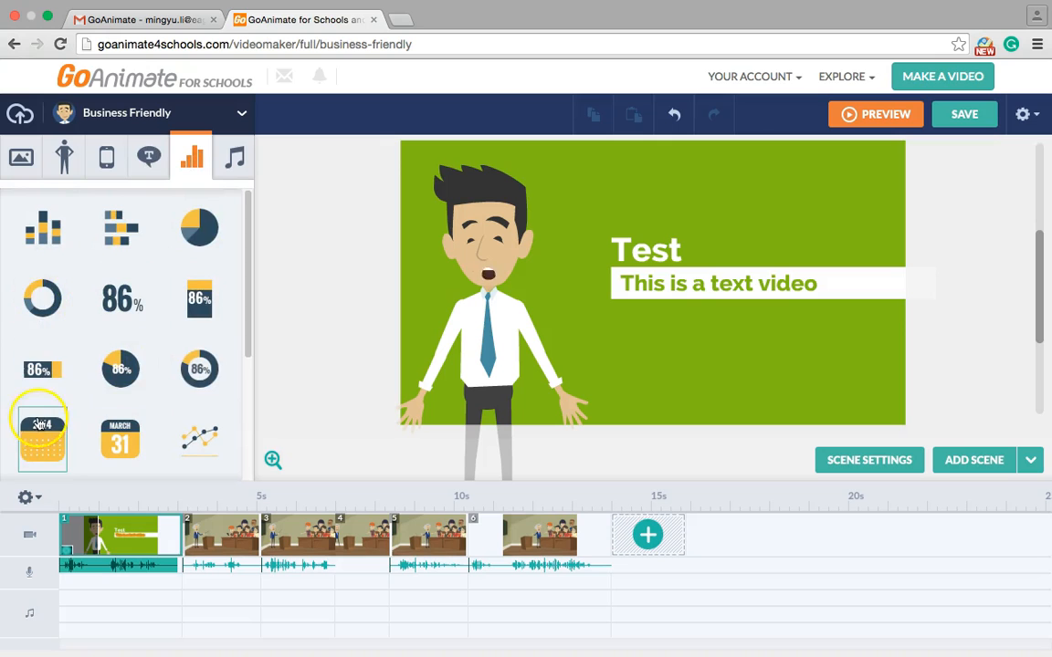
- Select the second classroom scene for editing
{"action": "left_click", "coordinate": [208, 535]}
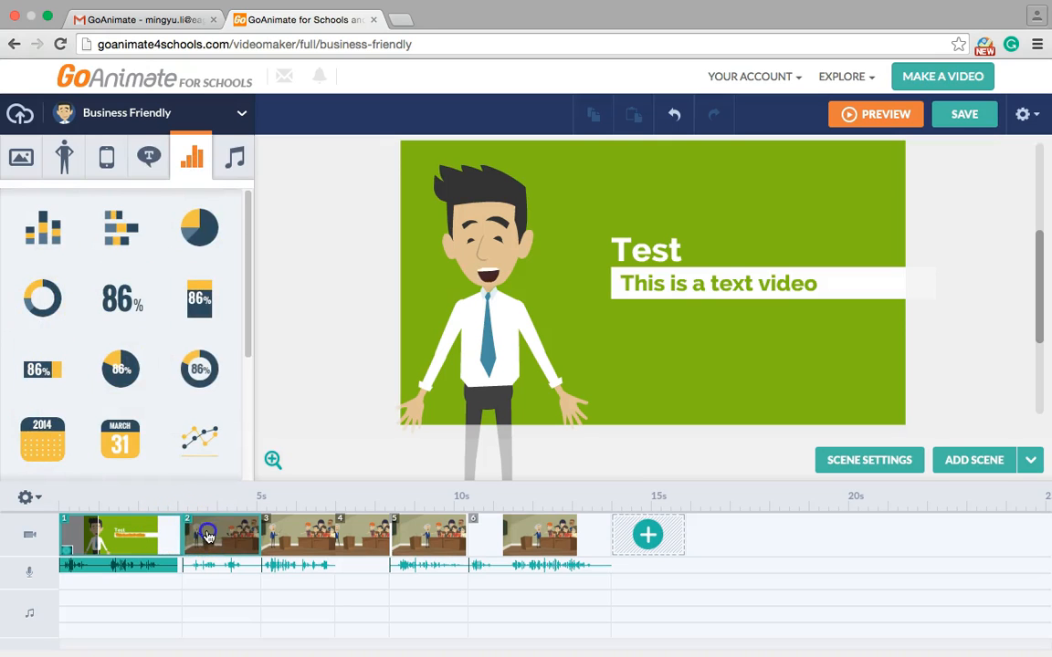
{"action": "right_click", "coordinate": [209, 537]}
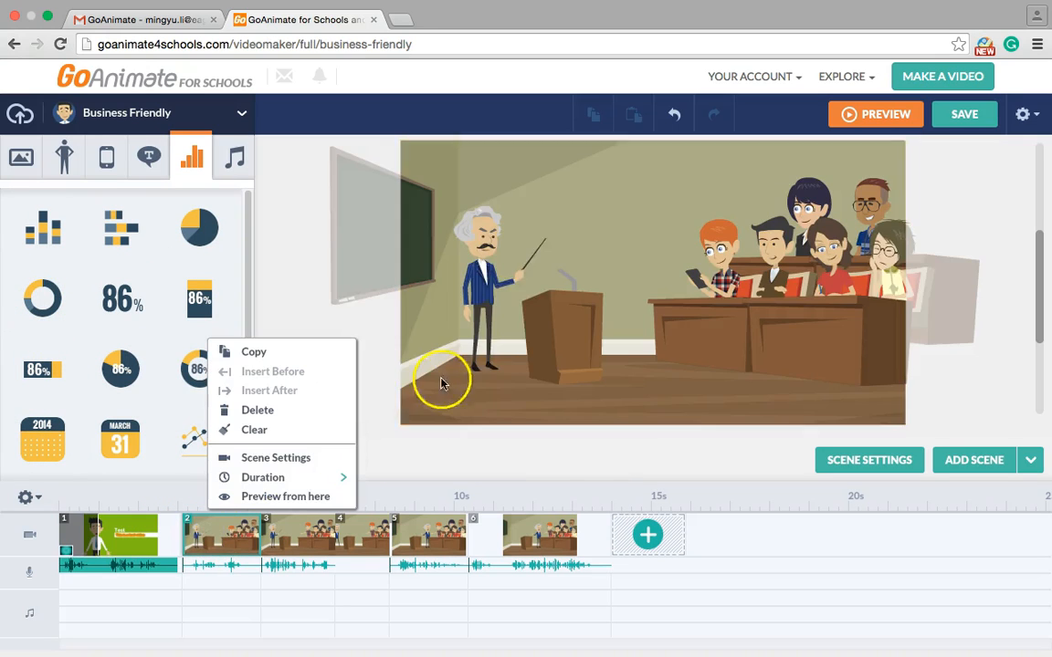
{"action": "left_click", "coordinate": [454, 466]}
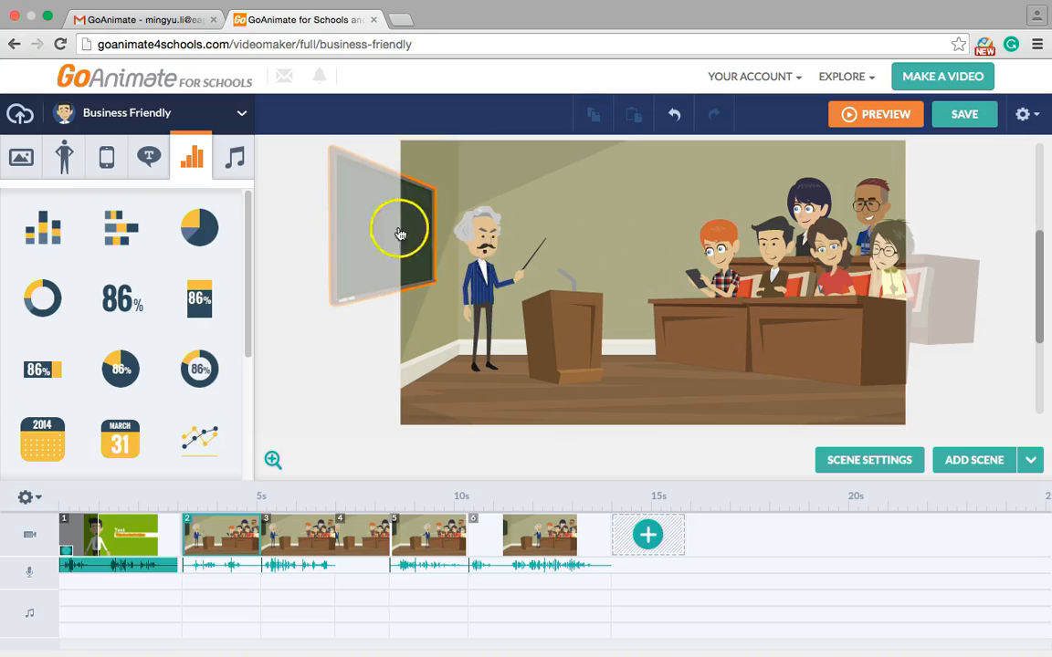
- Place a trial pie chart in the classroom, nudge the chalkboard left, then delete the chart
{"action": "left_click", "coordinate": [194, 233]}
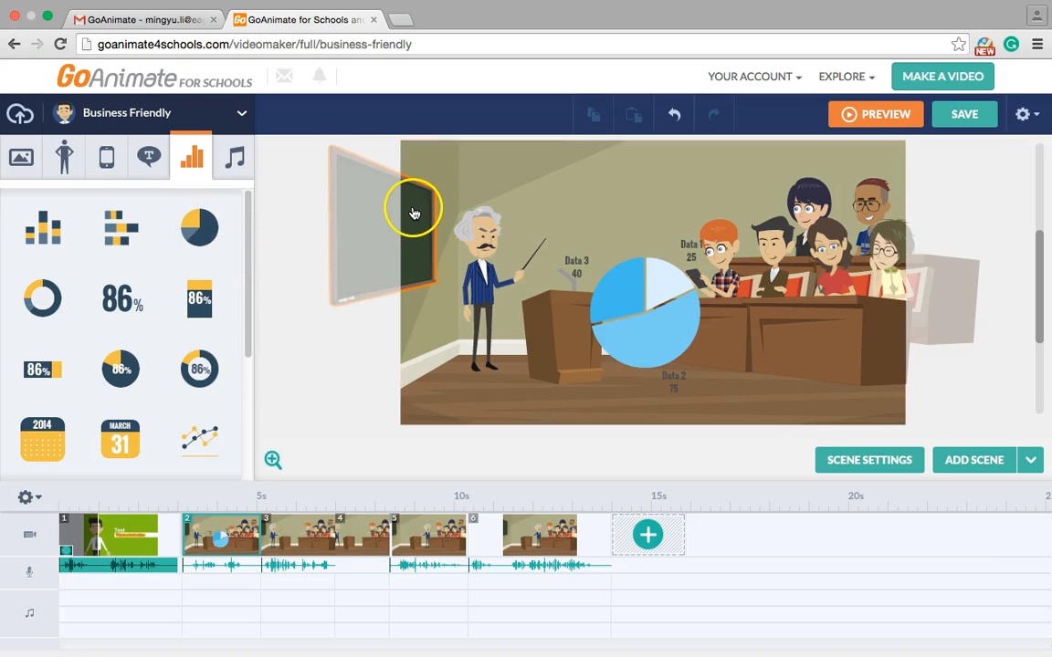
{"action": "mouse_move", "coordinate": [435, 211]}
{"action": "left_mouse_down"}
{"action": "mouse_move", "coordinate": [584, 194]}
{"action": "mouse_move", "coordinate": [387, 230]}
{"action": "mouse_move", "coordinate": [422, 214]}
{"action": "left_mouse_up"}
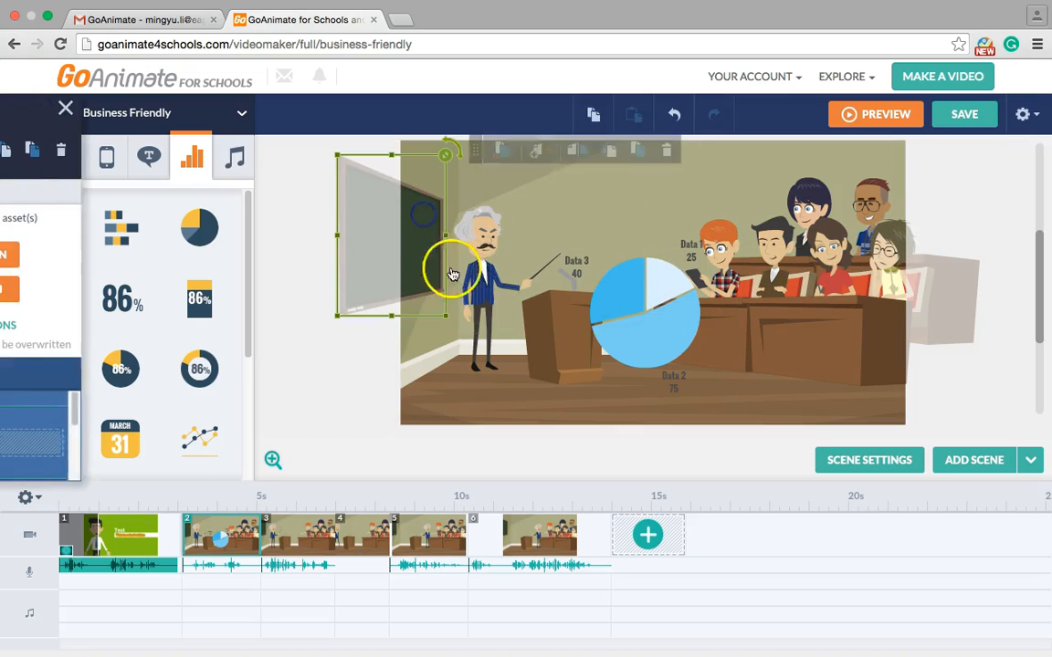
{"action": "left_click", "coordinate": [239, 111]}
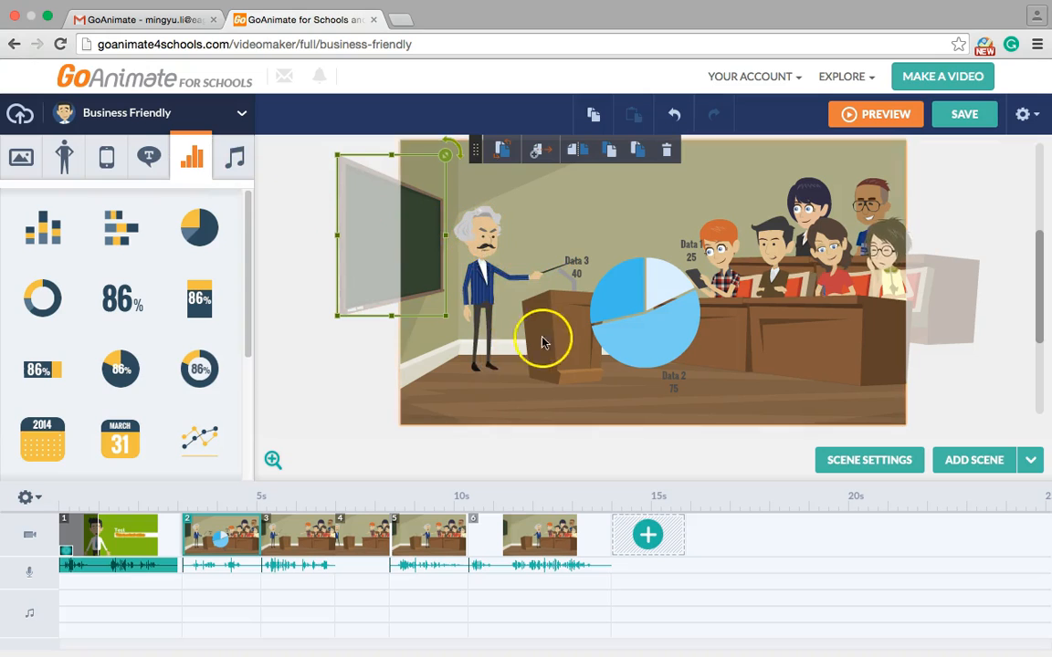
{"action": "left_click", "coordinate": [639, 288]}
{"action": "key", "text": "Delete"}
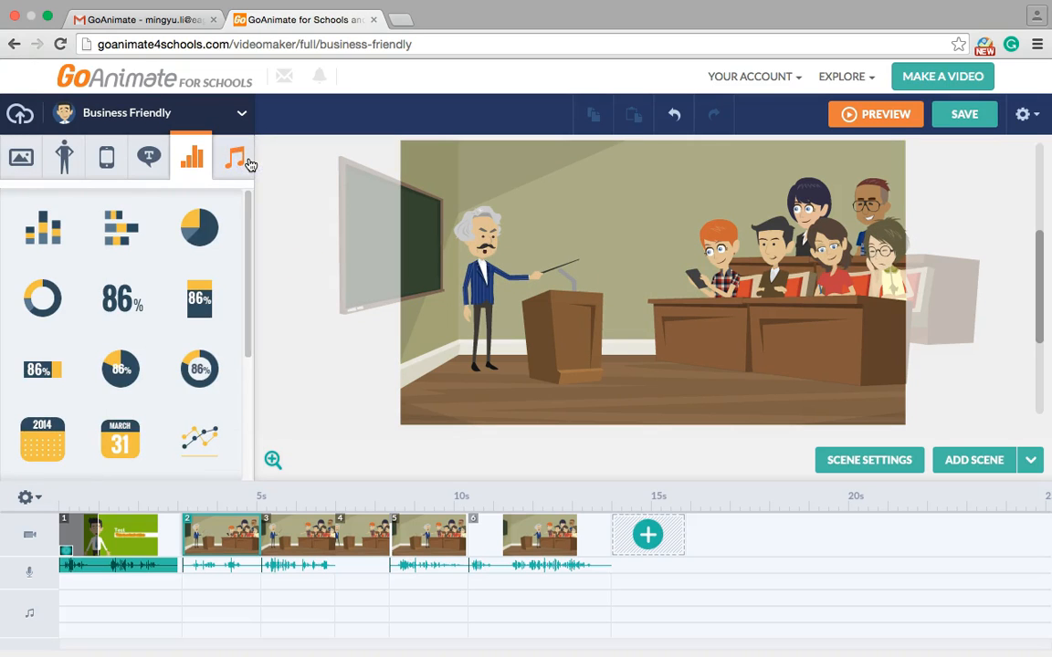
- Add Always On My Mind as background music starting at 0s
{"action": "left_click", "coordinate": [235, 160]}
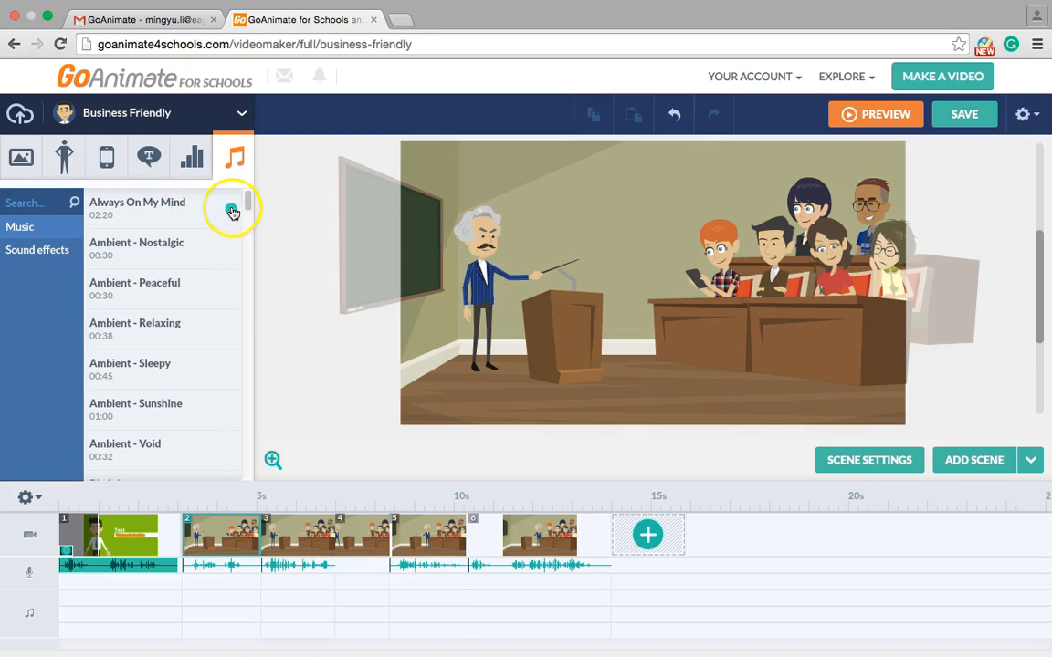
{"action": "left_click", "coordinate": [50, 251]}
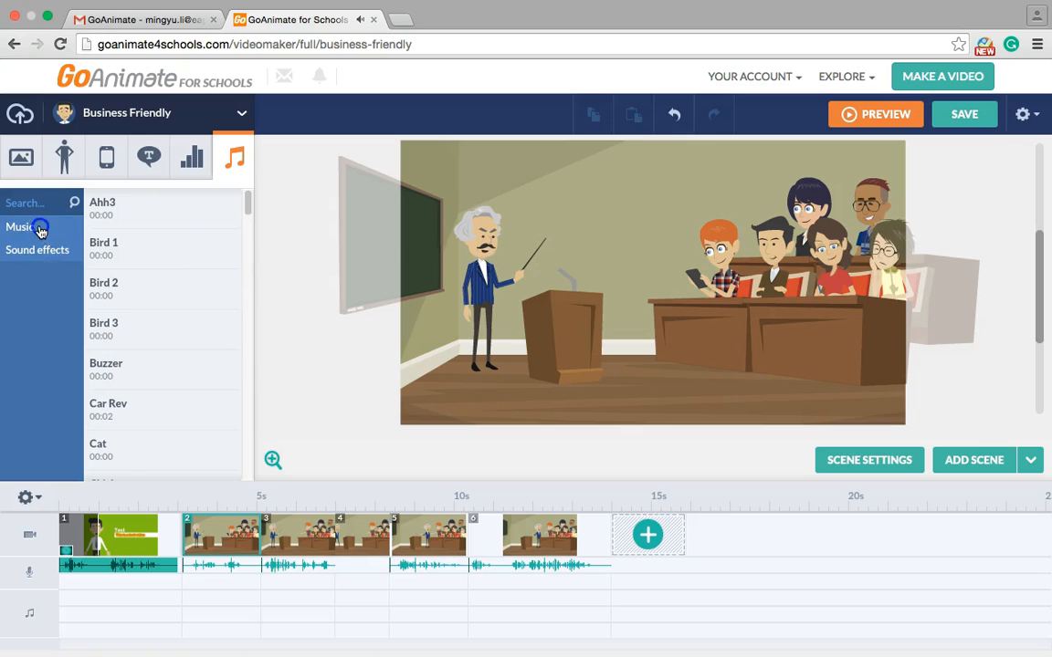
{"action": "left_click", "coordinate": [40, 229]}
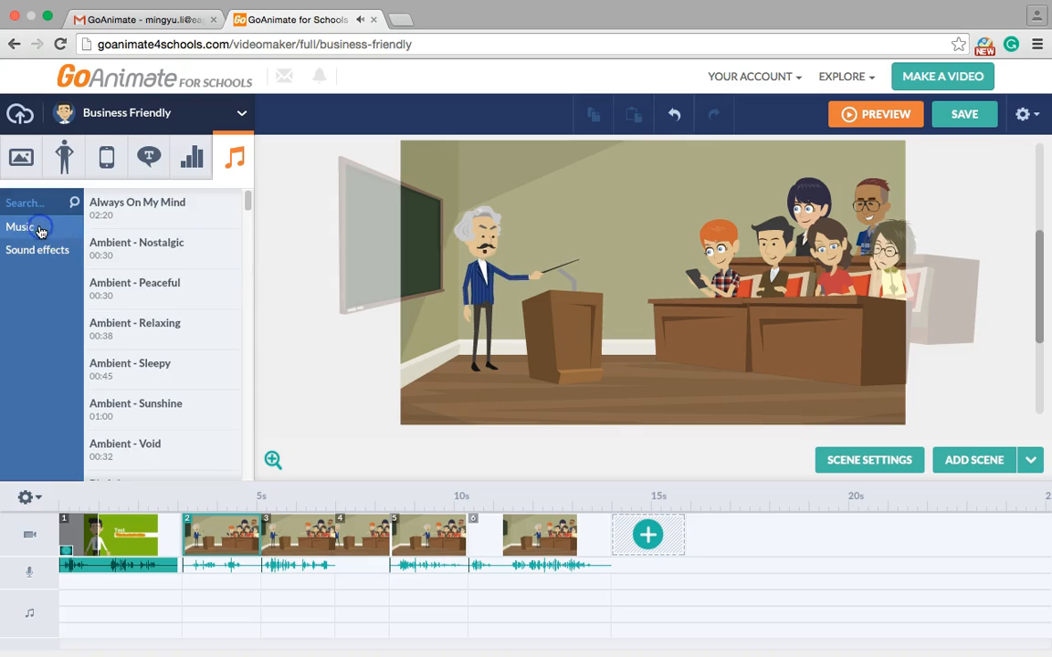
{"action": "left_click", "coordinate": [178, 210]}
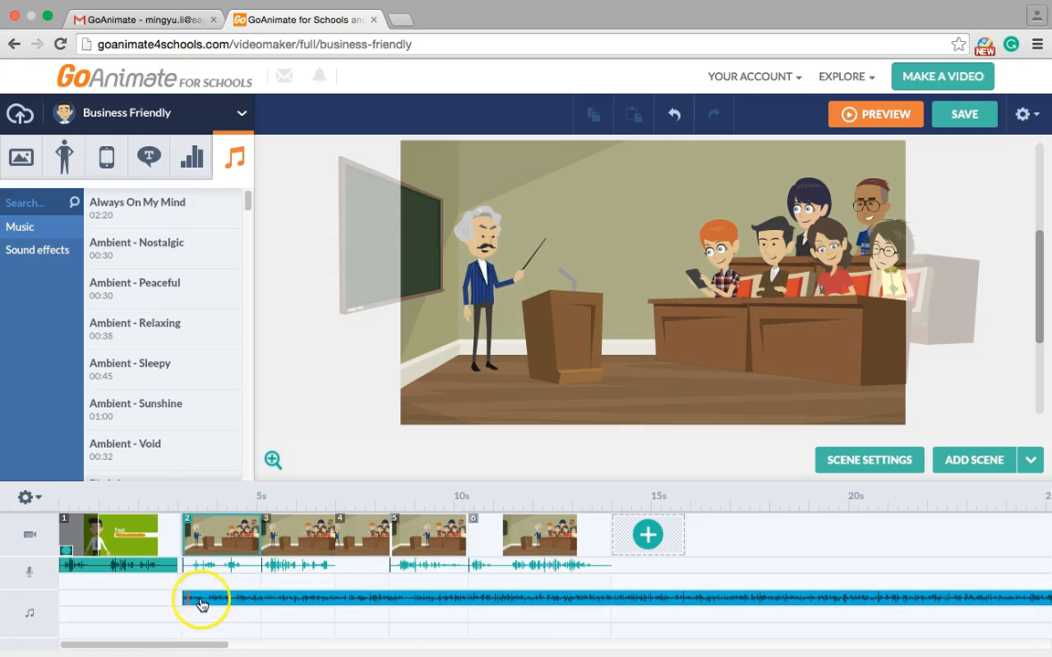
{"action": "left_click_drag", "start_coordinate": [202, 600], "coordinate": [63, 585]}
- Trim the music clip to span two scenes instead of five
{"action": "right_click", "coordinate": [87, 600]}
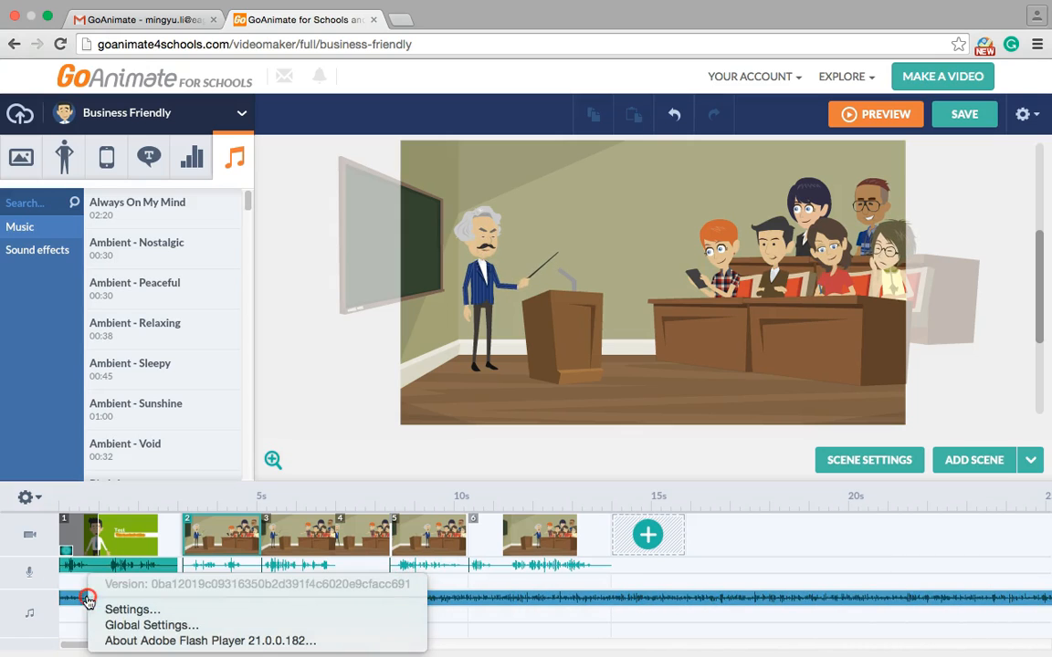
{"action": "left_click", "coordinate": [84, 598]}
{"action": "right_click", "coordinate": [117, 602]}
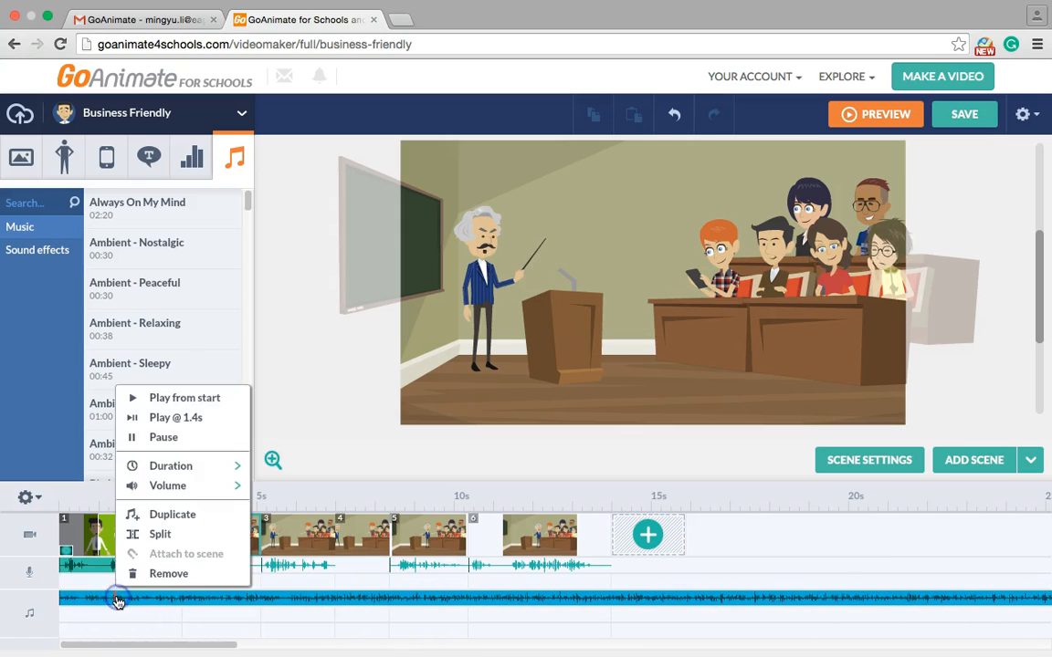
{"action": "mouse_move", "coordinate": [237, 467]}
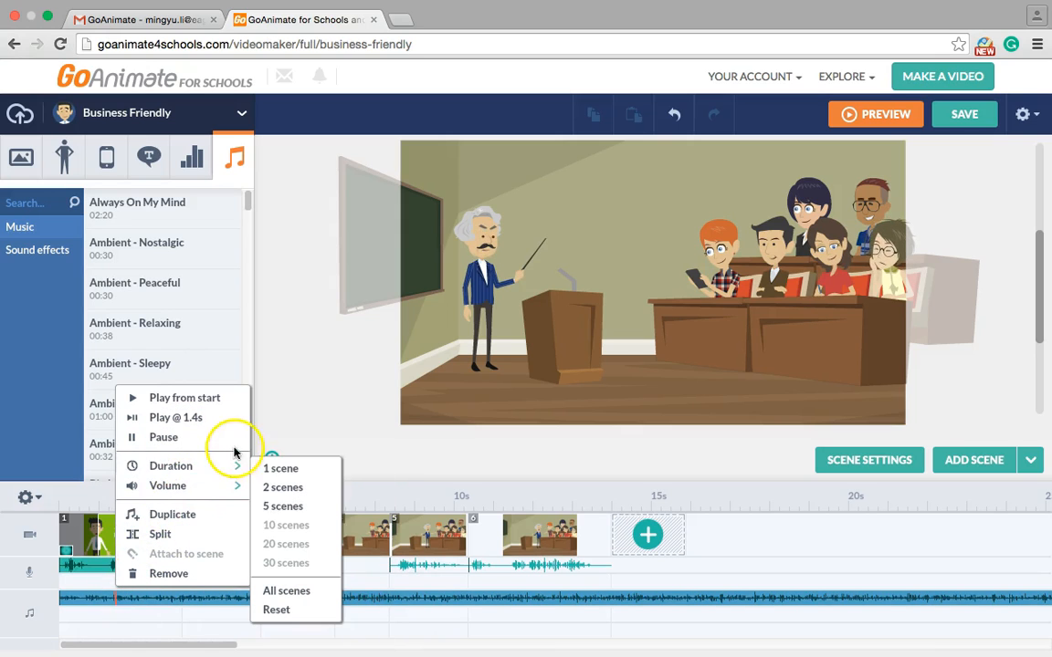
{"action": "left_click", "coordinate": [281, 507]}
{"action": "right_click", "coordinate": [179, 599]}
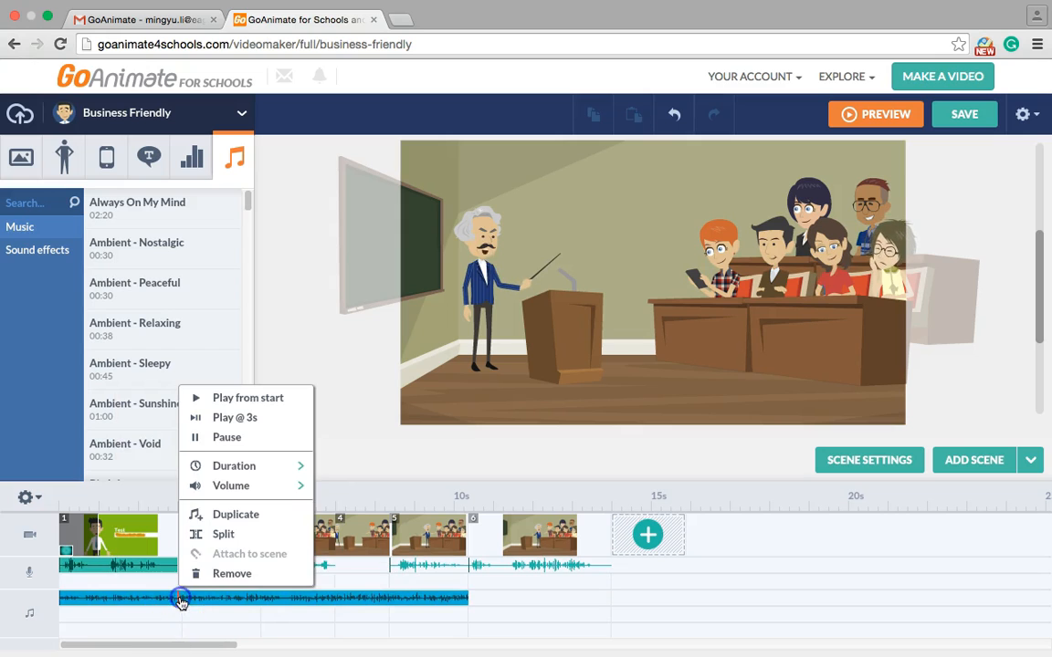
{"action": "mouse_move", "coordinate": [288, 472]}
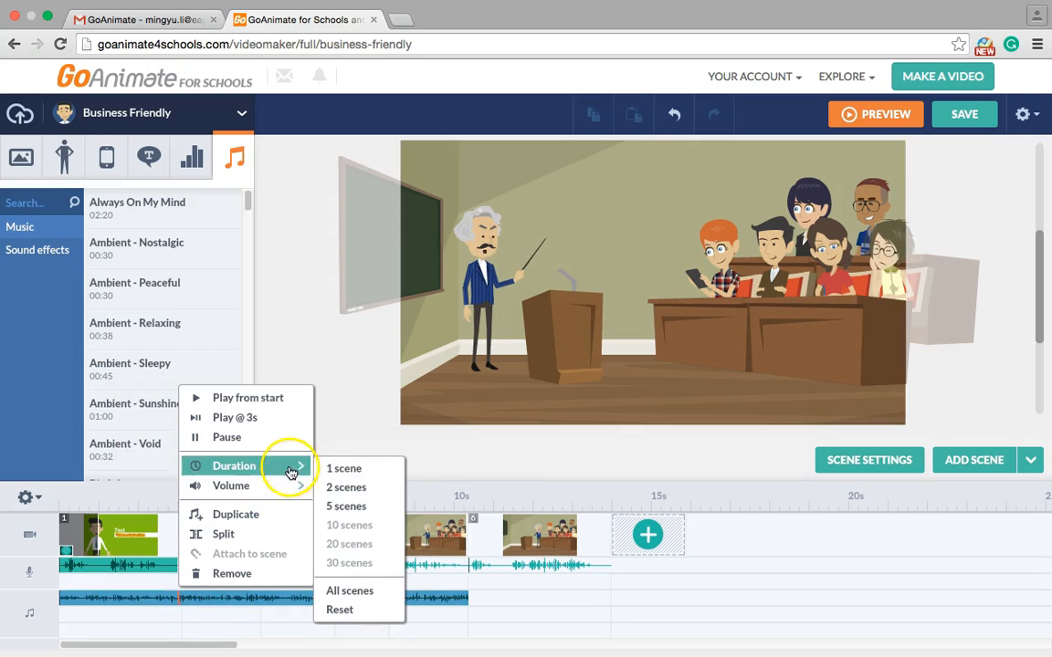
{"action": "left_click", "coordinate": [349, 487]}
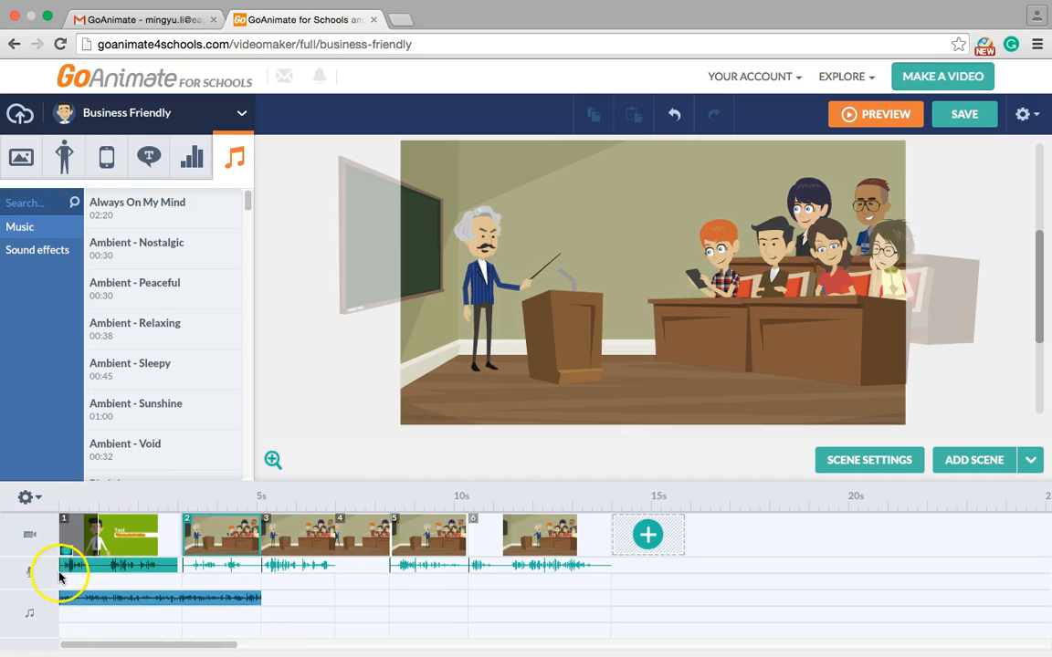
- Rejoin the split music into one continuous bar and preview the whole video
{"action": "left_click", "coordinate": [236, 602]}
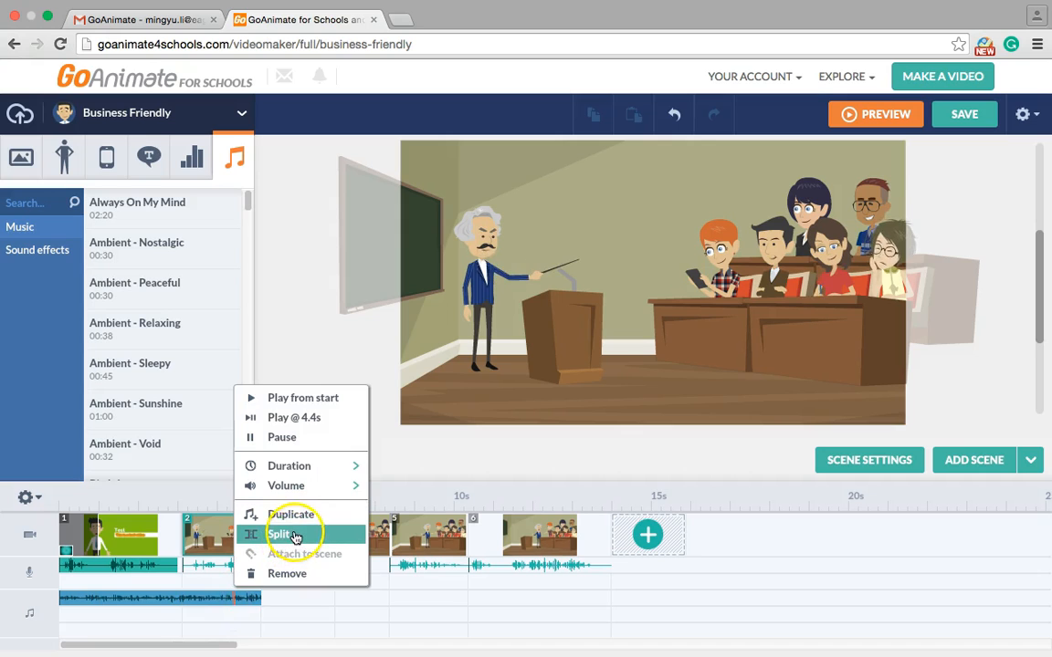
{"action": "left_click", "coordinate": [201, 598]}
{"action": "left_click", "coordinate": [200, 602]}
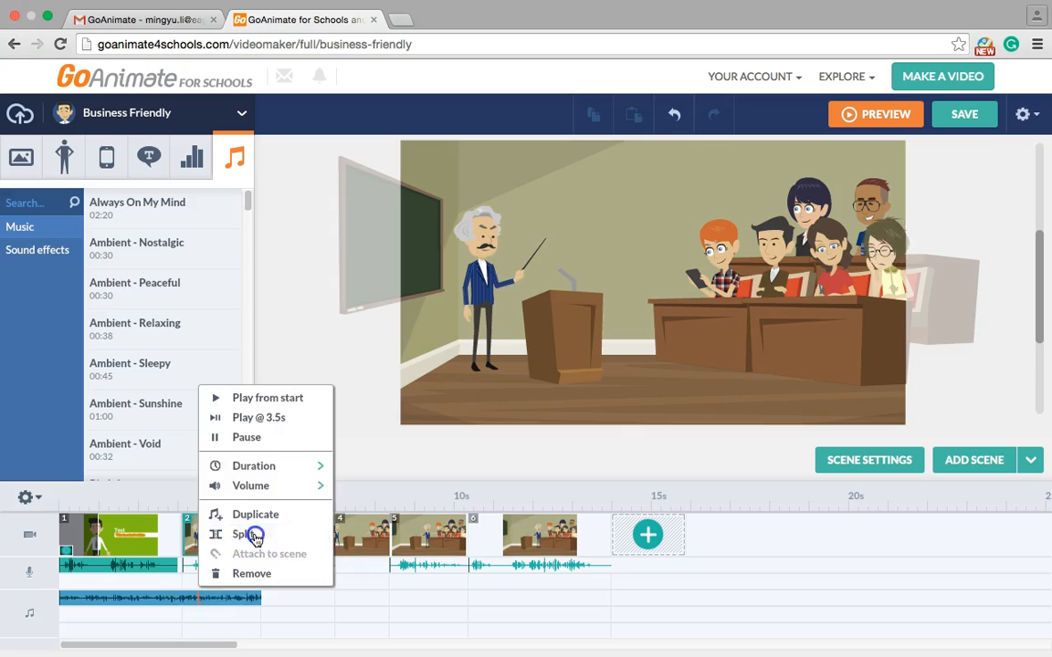
{"action": "left_click", "coordinate": [248, 529]}
{"action": "left_click_drag", "start_coordinate": [217, 602], "coordinate": [201, 603]}
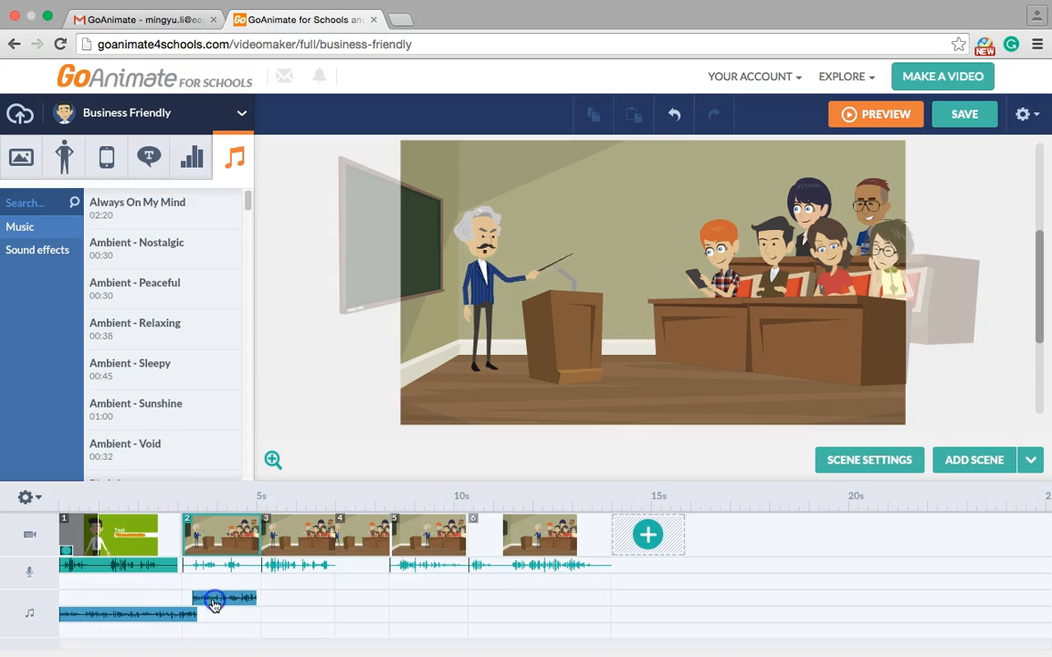
{"action": "left_click_drag", "start_coordinate": [223, 599], "coordinate": [229, 599]}
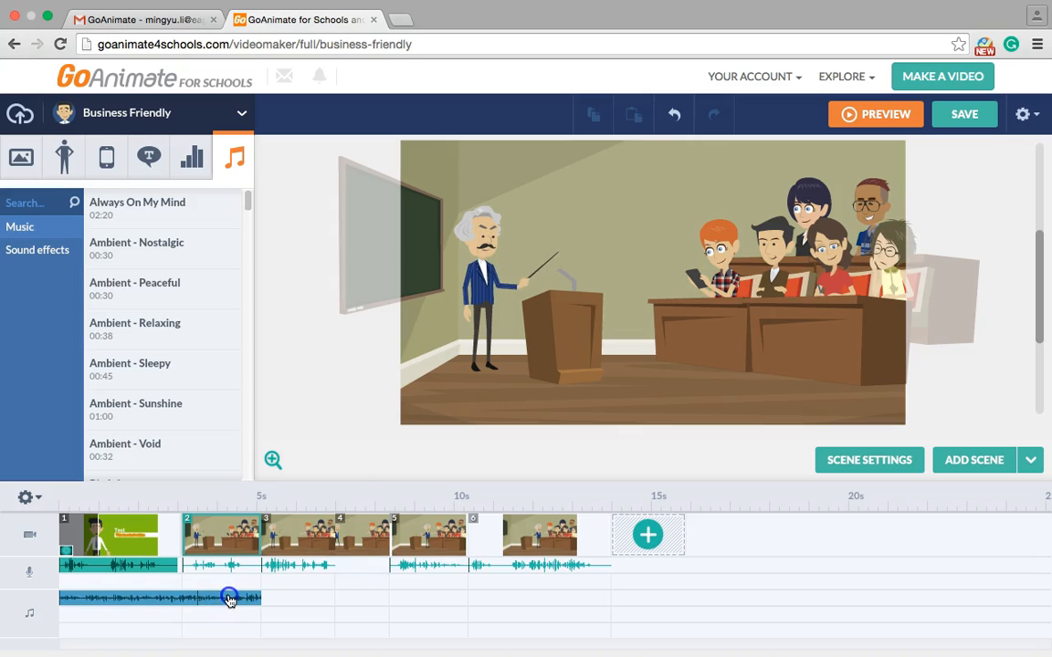
{"action": "right_click", "coordinate": [229, 598]}
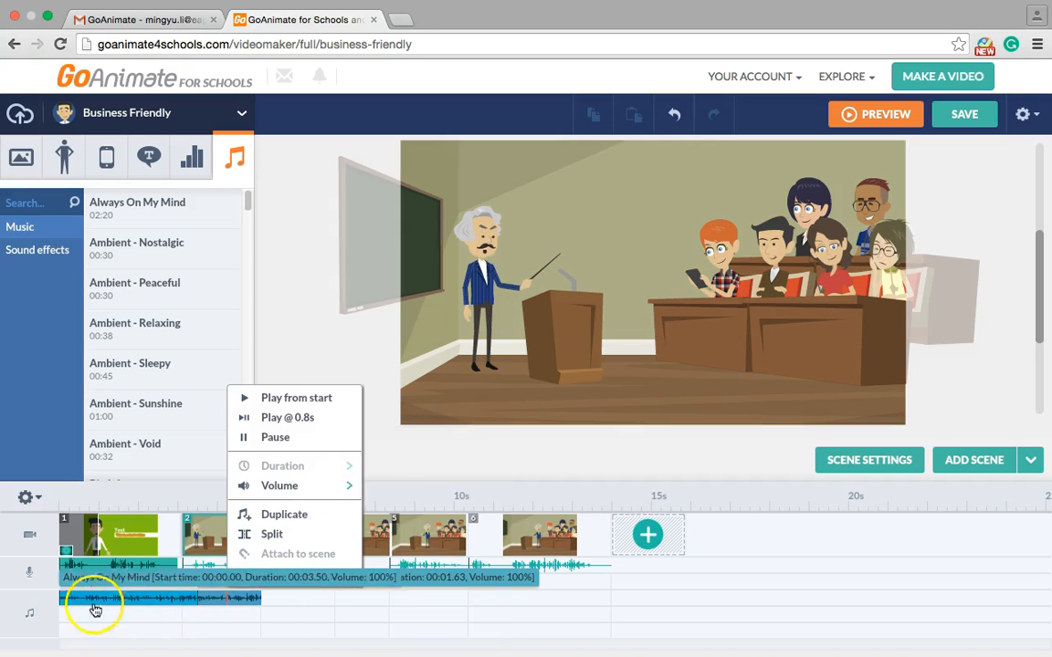
{"action": "left_click", "coordinate": [58, 597]}
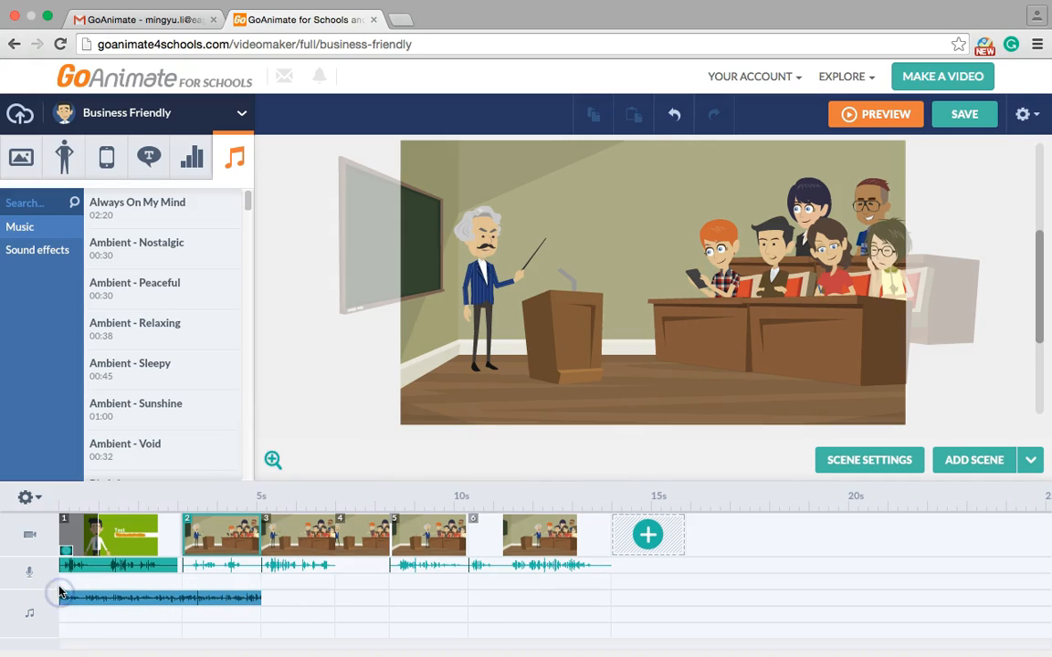
{"action": "left_click", "coordinate": [885, 117]}
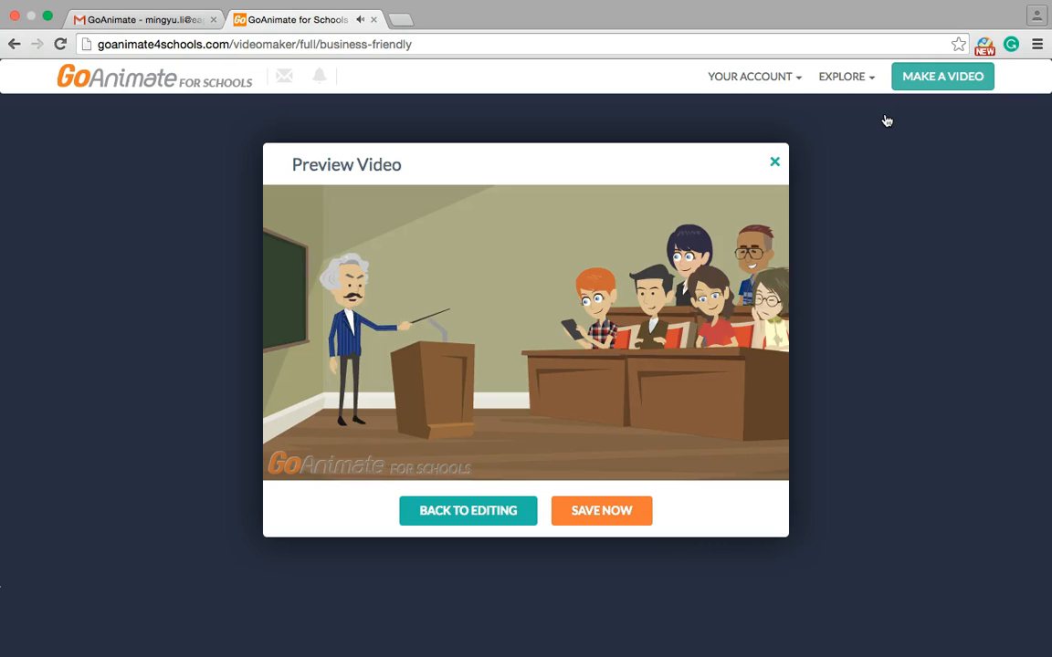
{"action": "left_click", "coordinate": [774, 161]}
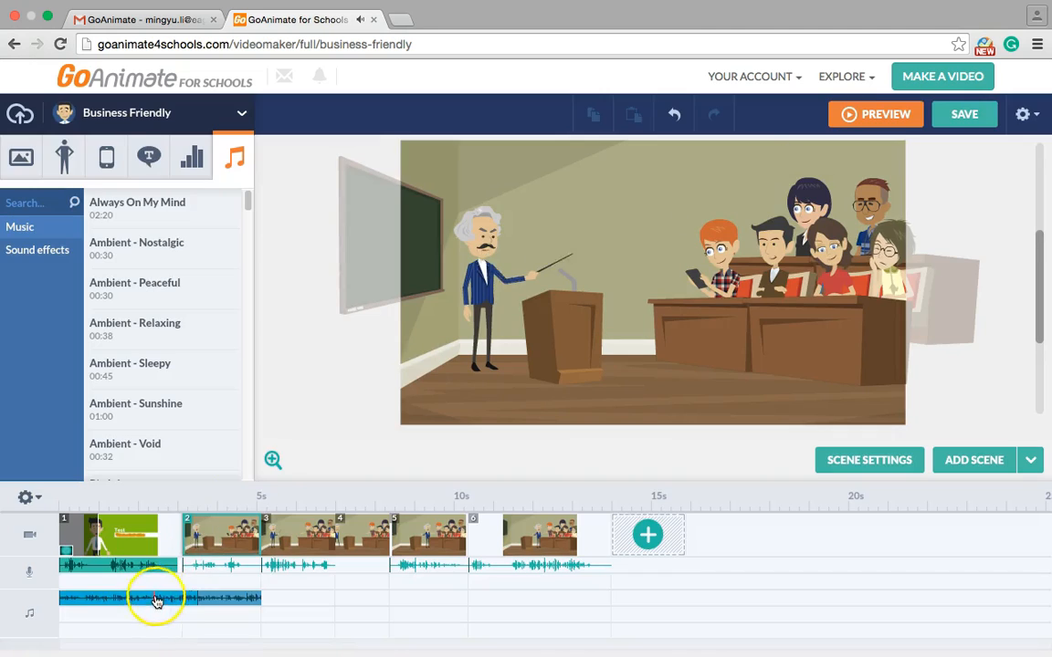
- Lower the music volume to 25%
{"action": "right_click", "coordinate": [156, 601]}
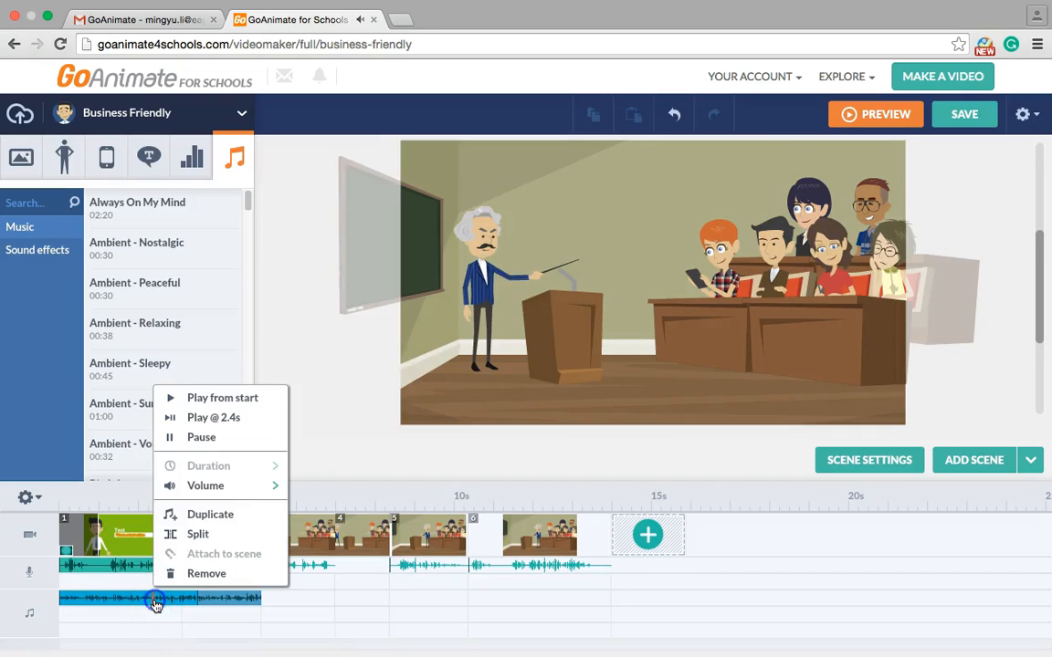
{"action": "mouse_move", "coordinate": [270, 486]}
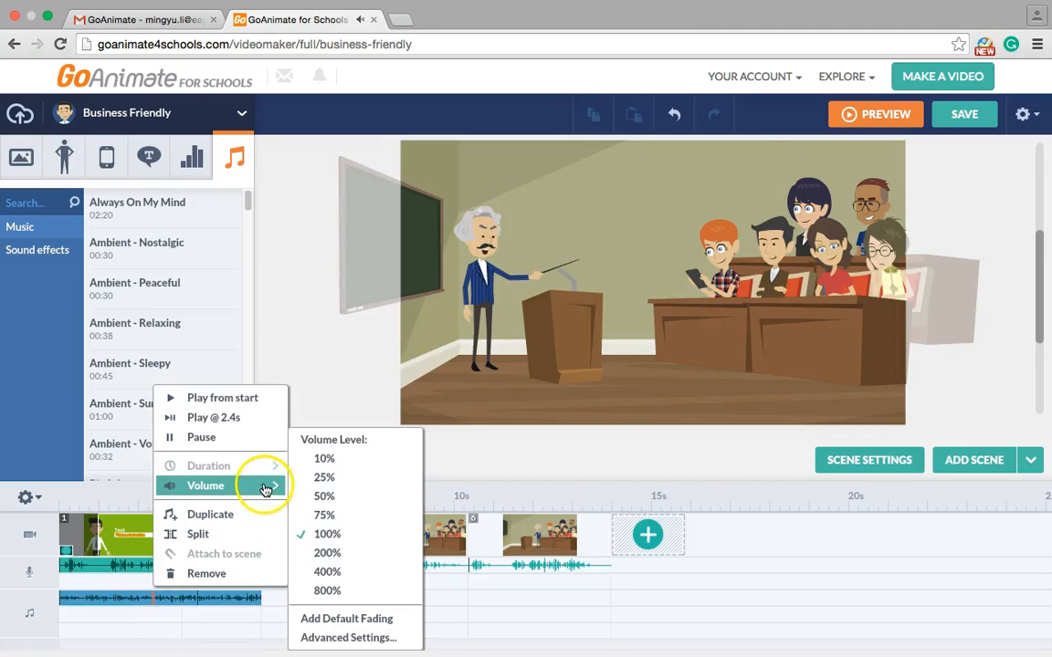
{"action": "left_click", "coordinate": [353, 483]}
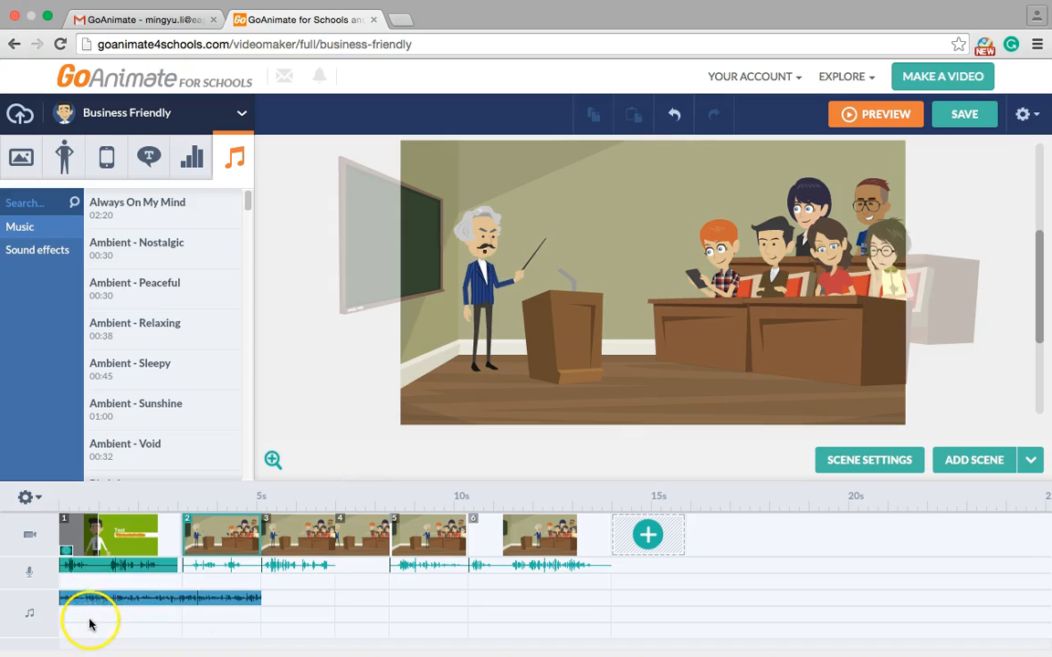
- Try the Bird 1 sound effect on the timeline, then remove the clip
{"action": "left_click", "coordinate": [52, 250]}
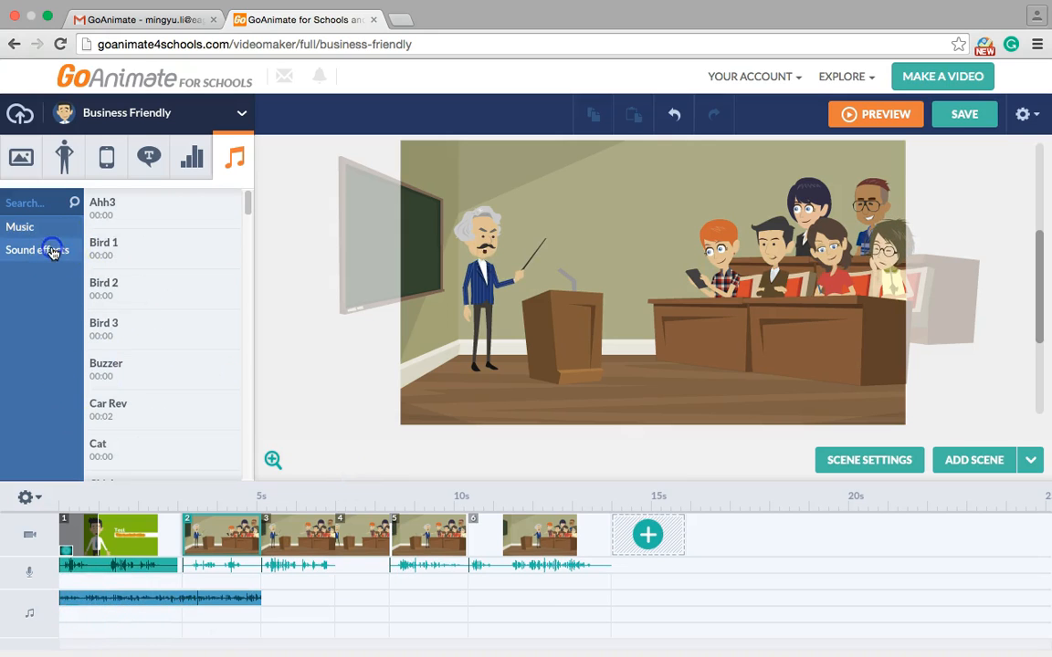
{"action": "left_click", "coordinate": [131, 244]}
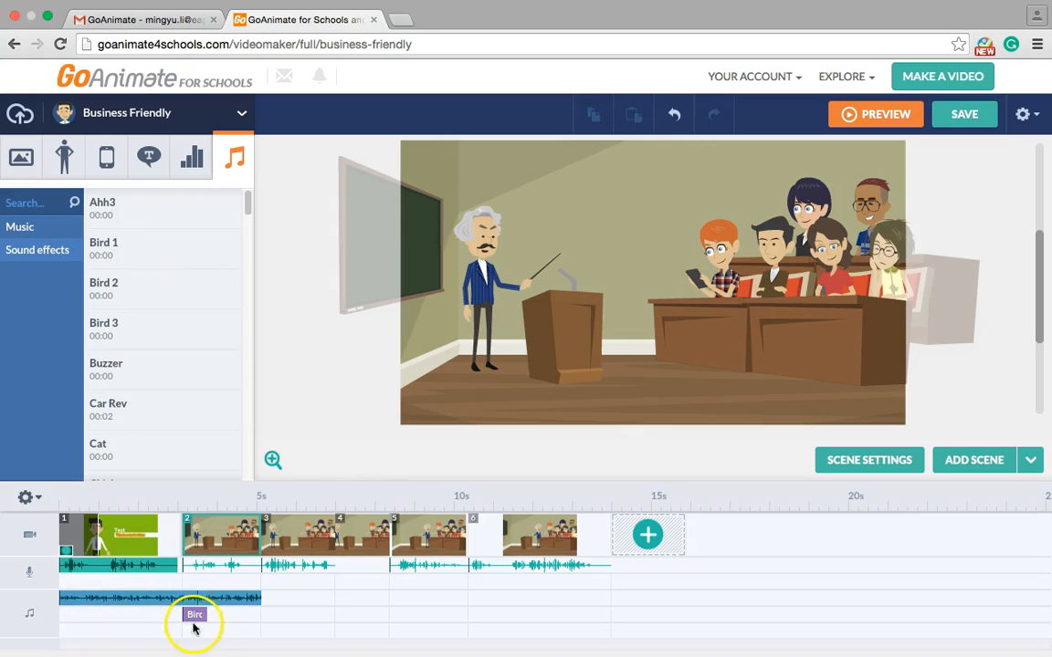
{"action": "left_click_drag", "start_coordinate": [193, 615], "coordinate": [159, 620]}
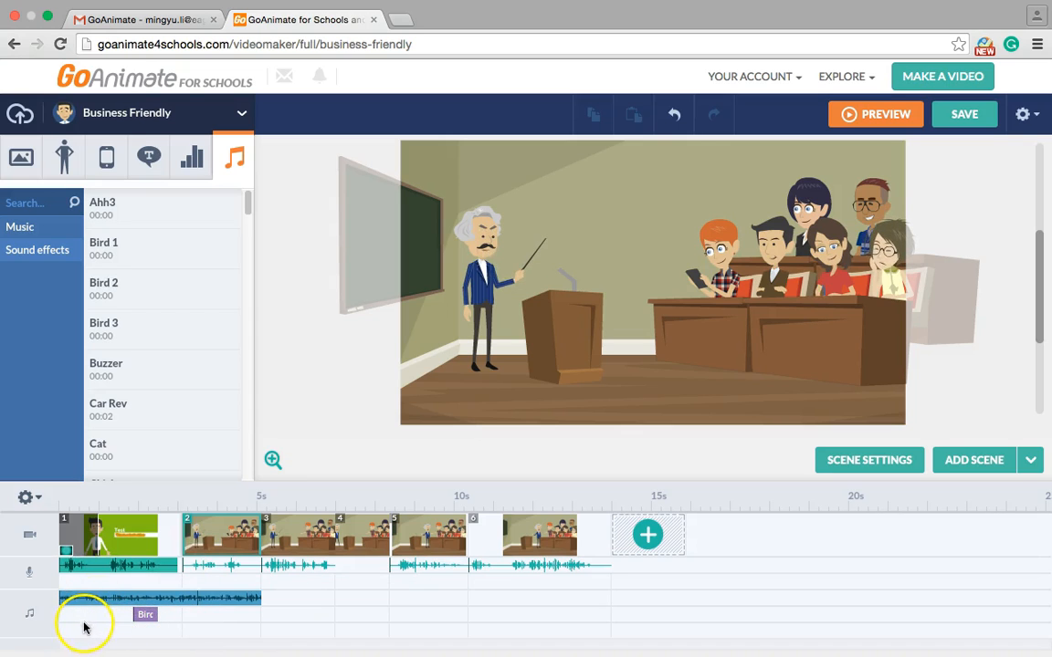
{"action": "left_click", "coordinate": [146, 617]}
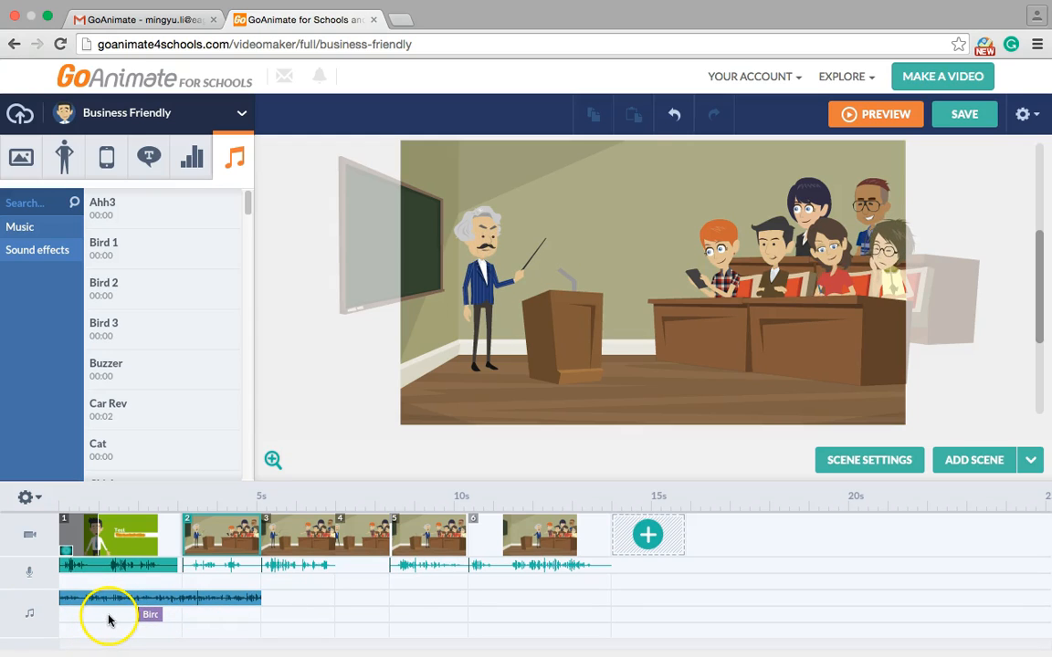
{"action": "left_click_drag", "start_coordinate": [146, 617], "coordinate": [288, 627]}
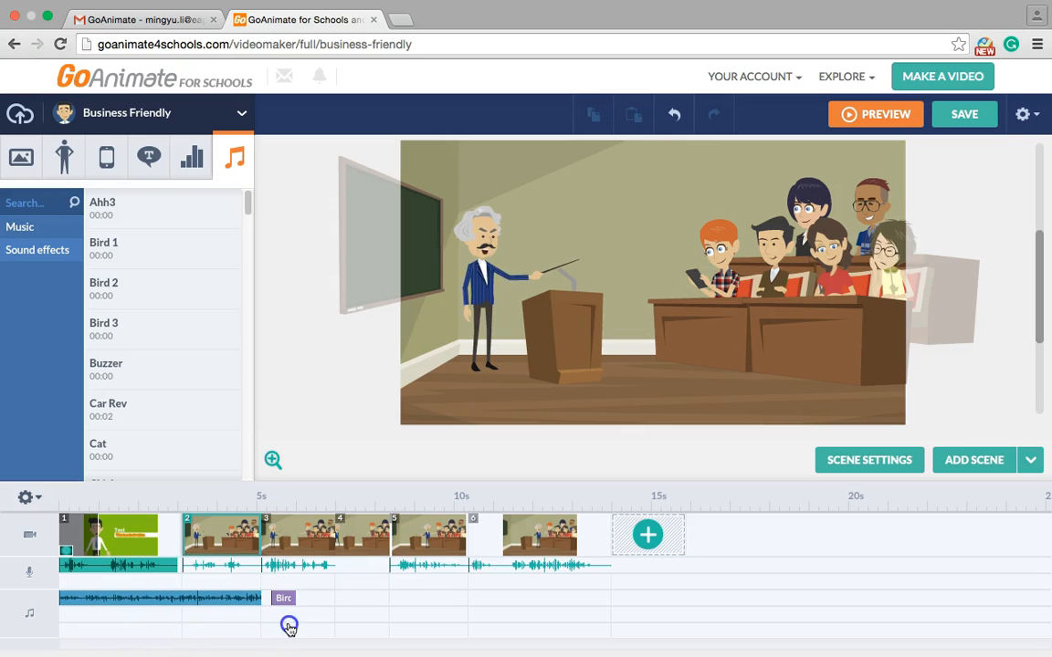
{"action": "right_click", "coordinate": [291, 600]}
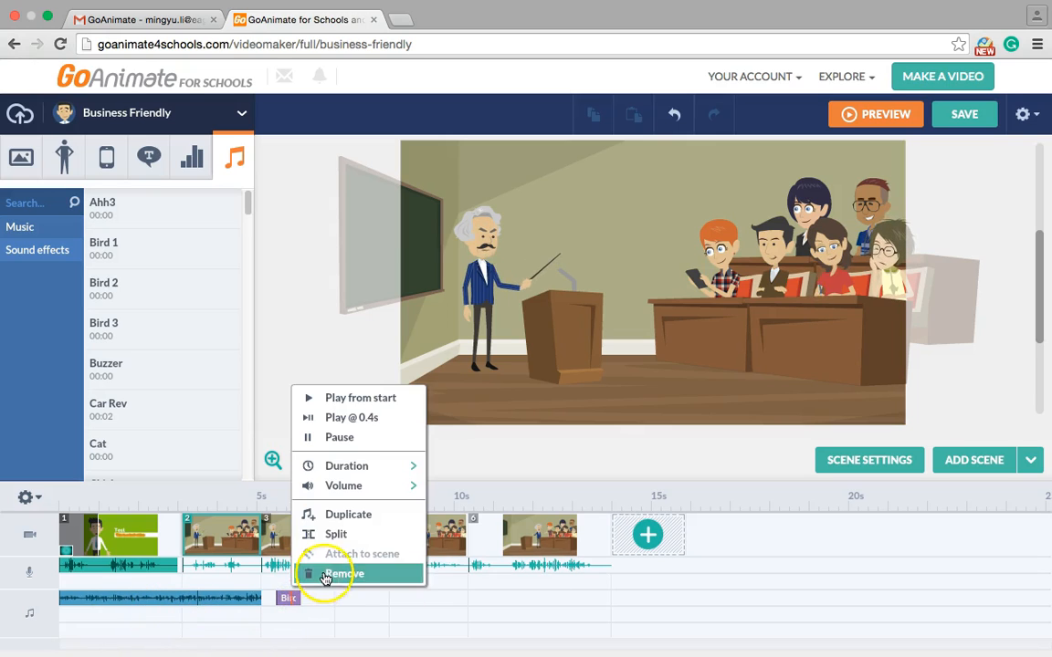
{"action": "left_click", "coordinate": [326, 572]}
{"action": "left_click", "coordinate": [537, 534]}
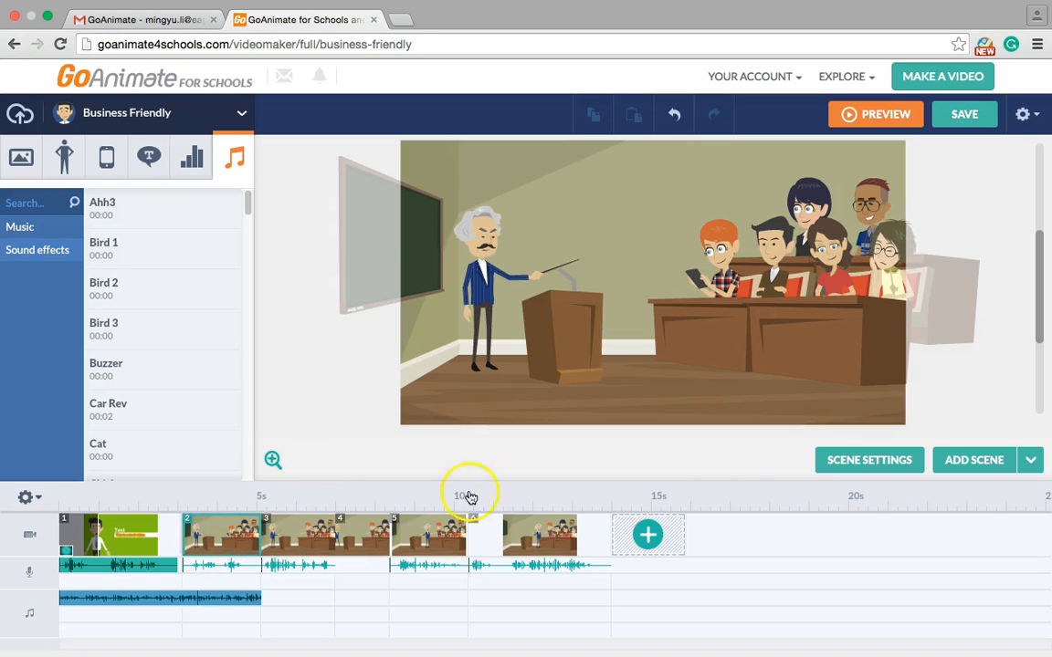
- Set scene 2's duration to 1.875 seconds in its scene settings
{"action": "left_click", "coordinate": [838, 464]}
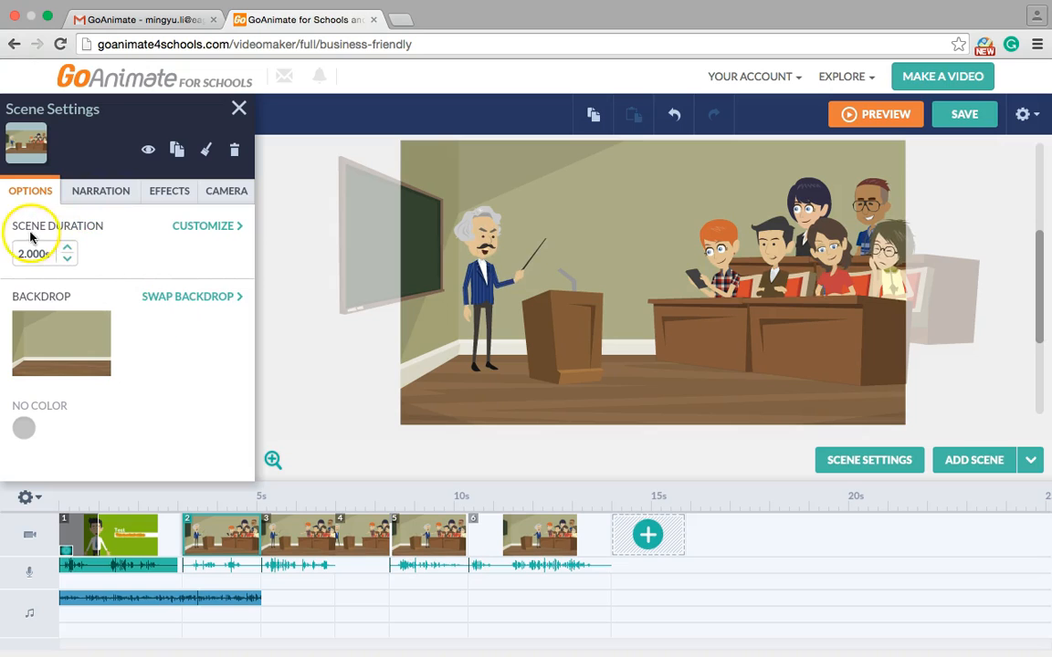
{"action": "left_click", "coordinate": [68, 246]}
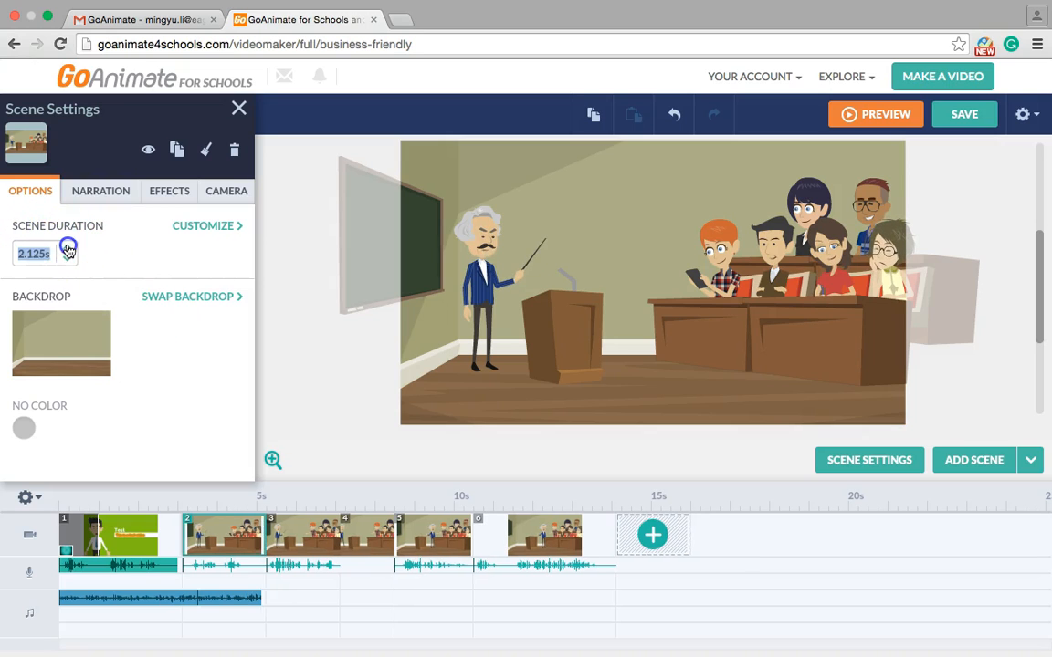
{"action": "left_click", "coordinate": [68, 247]}
{"action": "left_click", "coordinate": [67, 246]}
{"action": "left_click", "coordinate": [68, 246]}
{"action": "left_click", "coordinate": [68, 247]}
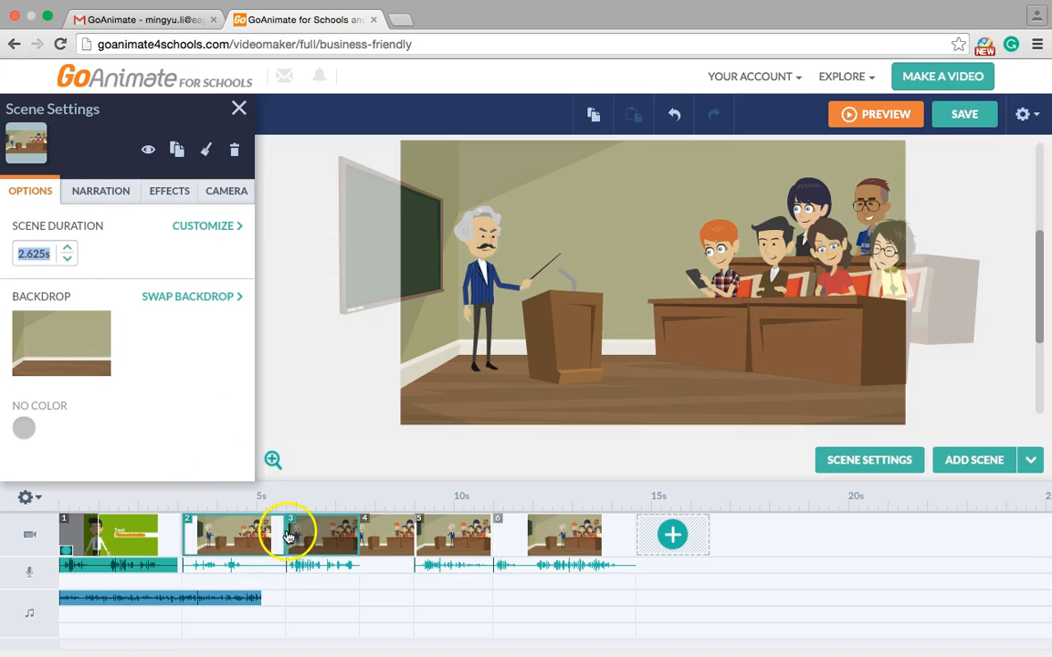
{"action": "left_click", "coordinate": [68, 247]}
{"action": "left_click", "coordinate": [68, 247]}
{"action": "left_click", "coordinate": [68, 248]}
{"action": "left_click", "coordinate": [67, 248]}
{"action": "left_click", "coordinate": [67, 248]}
{"action": "left_click", "coordinate": [68, 248]}
{"action": "left_click", "coordinate": [68, 262]}
{"action": "left_click", "coordinate": [67, 262]}
{"action": "left_click", "coordinate": [67, 262]}
{"action": "double_click", "coordinate": [68, 262]}
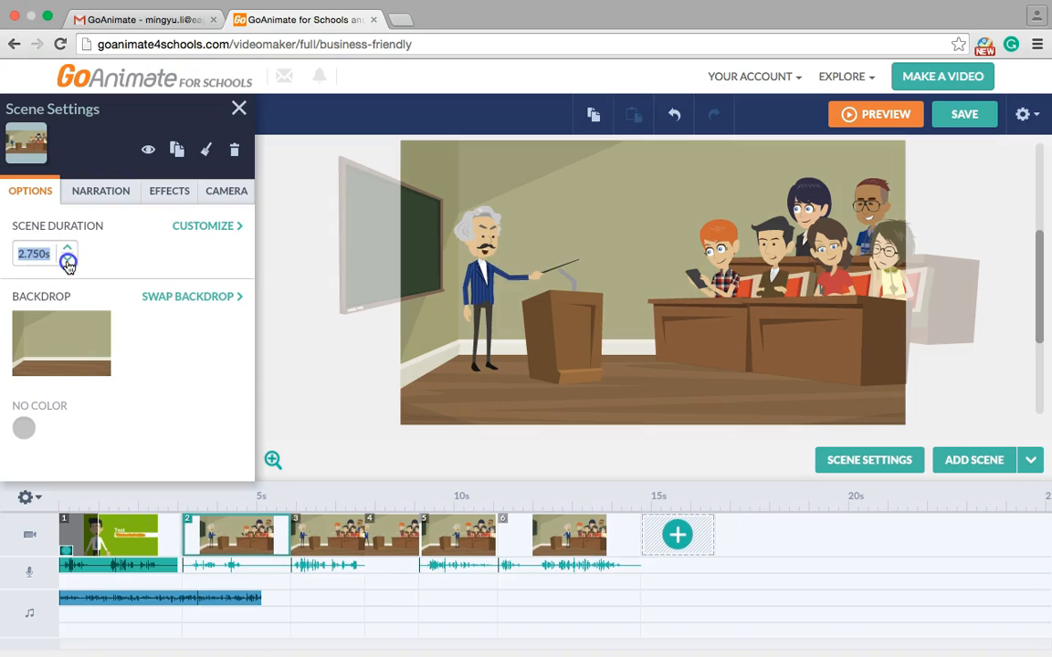
{"action": "left_click", "coordinate": [67, 262]}
{"action": "left_click", "coordinate": [68, 262]}
{"action": "left_click", "coordinate": [67, 262]}
{"action": "left_click", "coordinate": [68, 262]}
{"action": "left_click", "coordinate": [67, 262]}
{"action": "left_click", "coordinate": [67, 262]}
{"action": "left_click", "coordinate": [67, 262]}
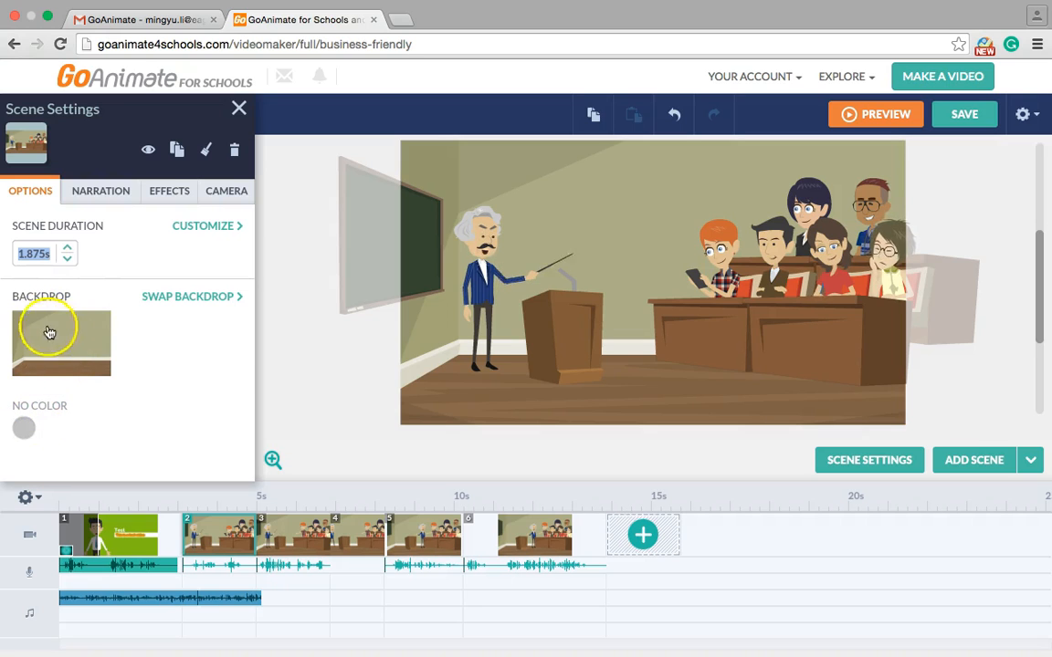
- Swap the backdrop to the airport terminal and tint it teal
{"action": "left_click", "coordinate": [202, 298]}
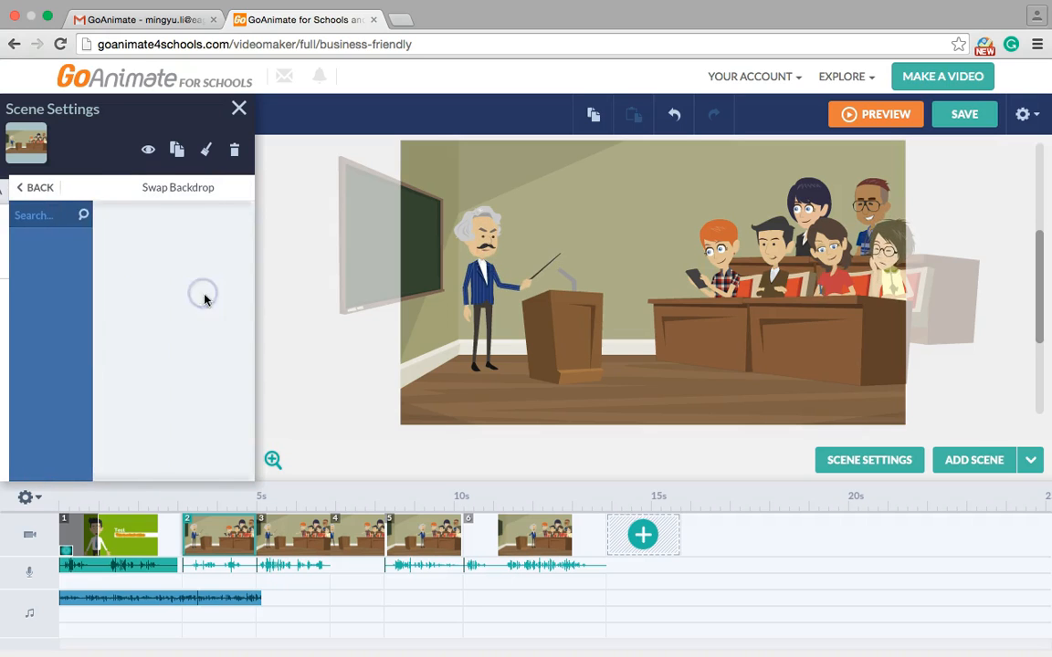
{"action": "left_click", "coordinate": [151, 250]}
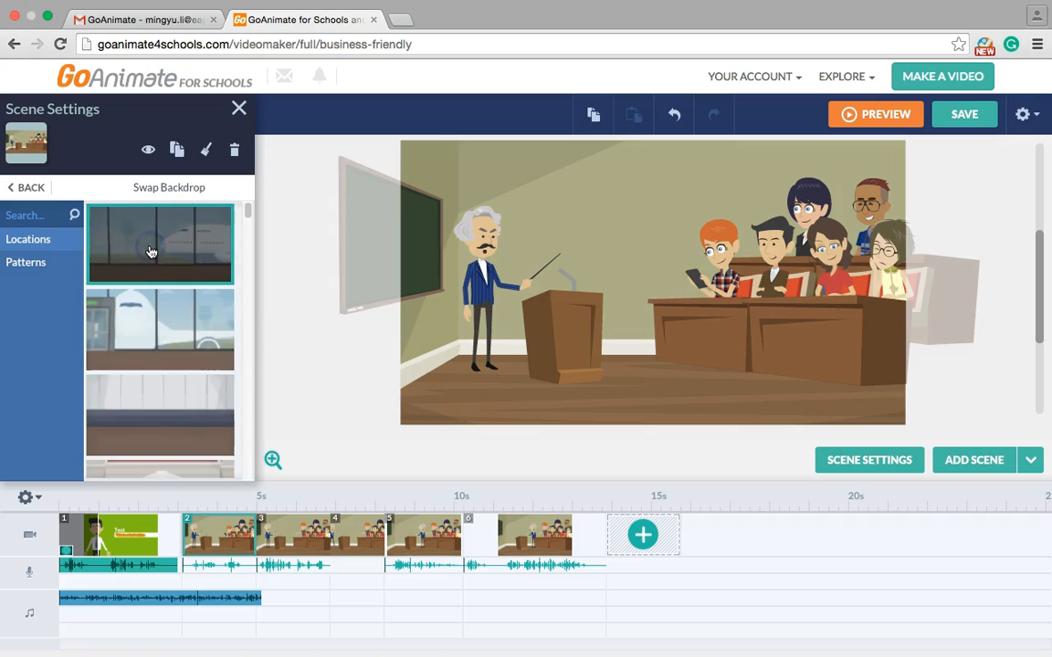
{"action": "left_click", "coordinate": [29, 187]}
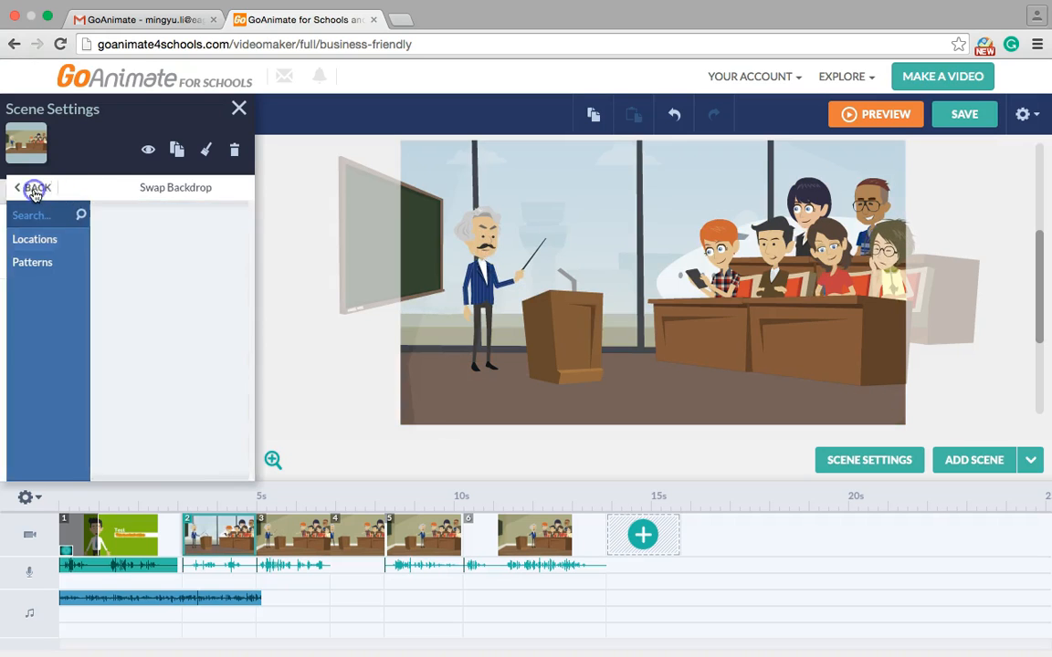
{"action": "left_click", "coordinate": [30, 431]}
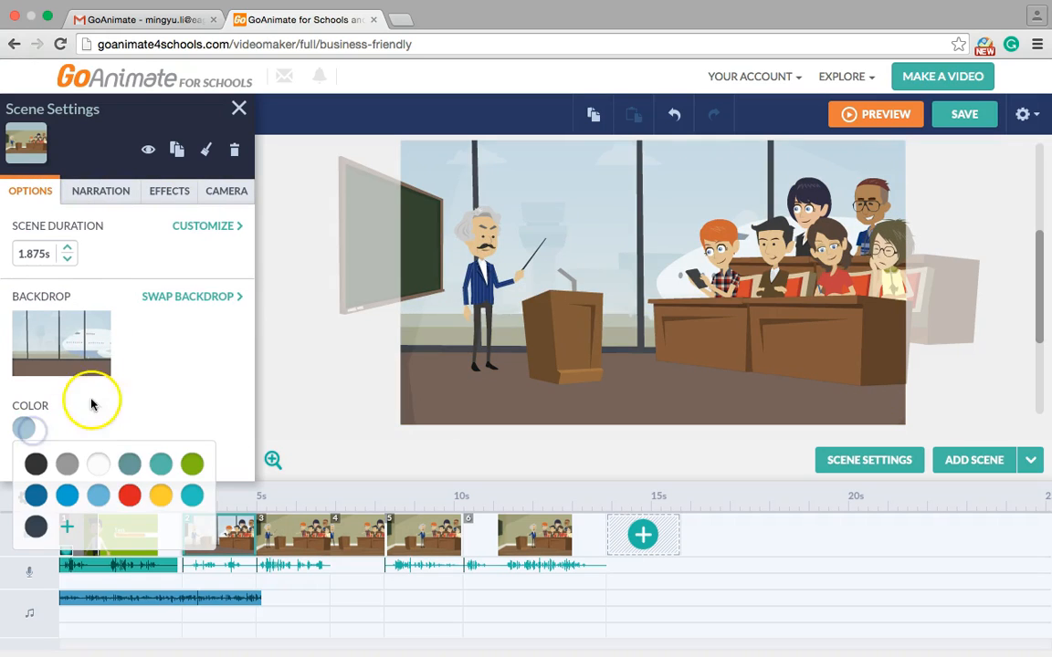
{"action": "left_click", "coordinate": [128, 495]}
{"action": "left_click", "coordinate": [52, 441]}
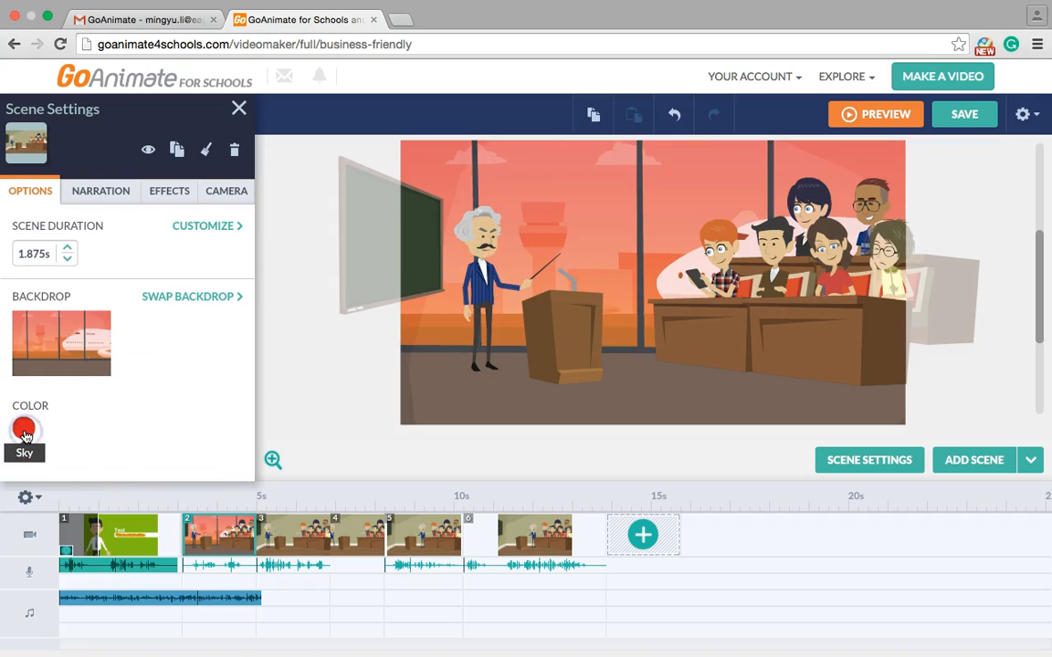
{"action": "left_click", "coordinate": [24, 428]}
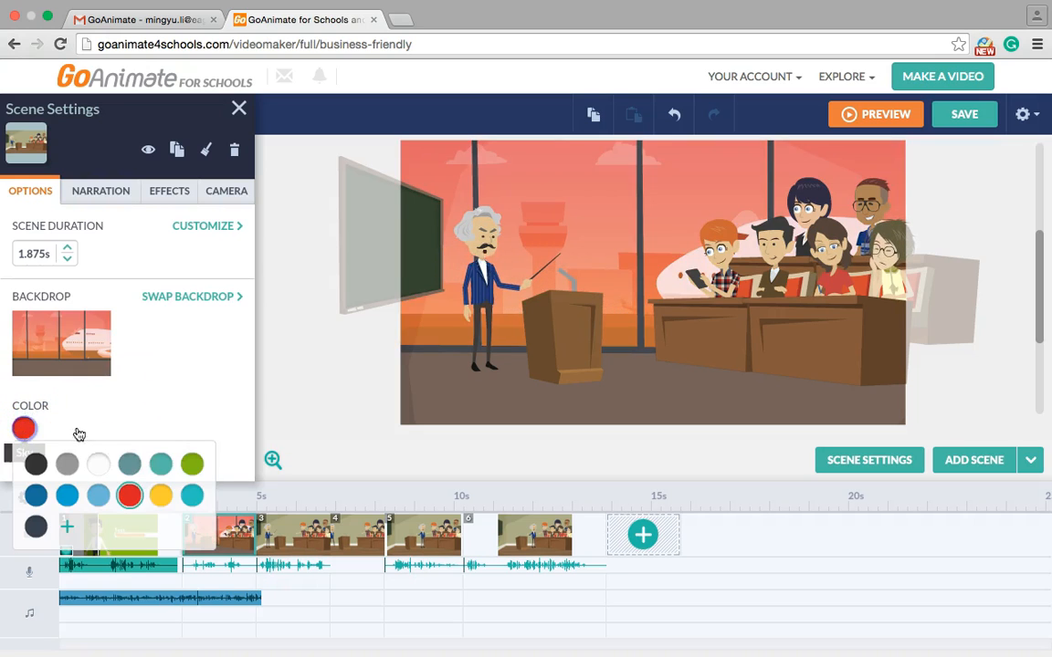
{"action": "left_click", "coordinate": [161, 467]}
{"action": "left_click", "coordinate": [155, 410]}
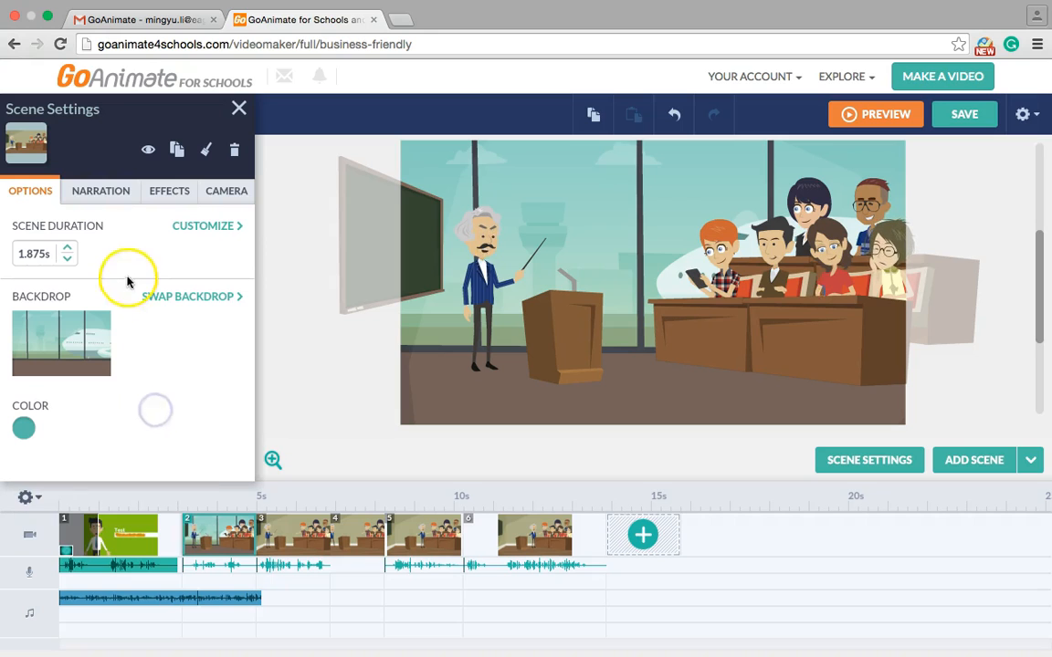
{"action": "left_click", "coordinate": [110, 189]}
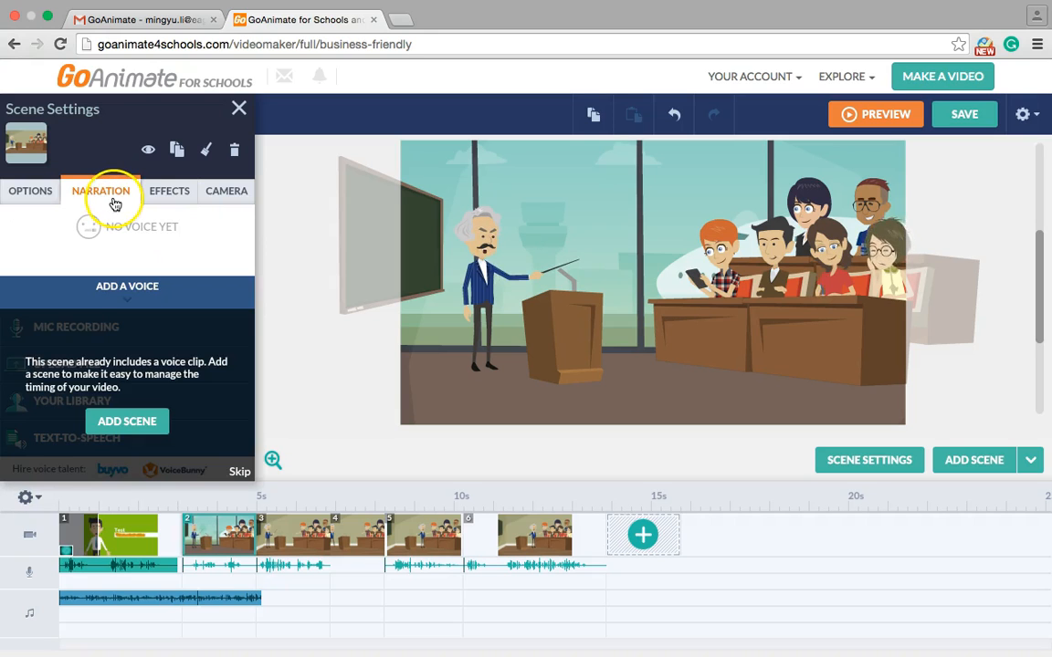
- Apply the Sakura visual effect to scene 2 and stretch its timing across the scene
{"action": "left_click", "coordinate": [76, 566]}
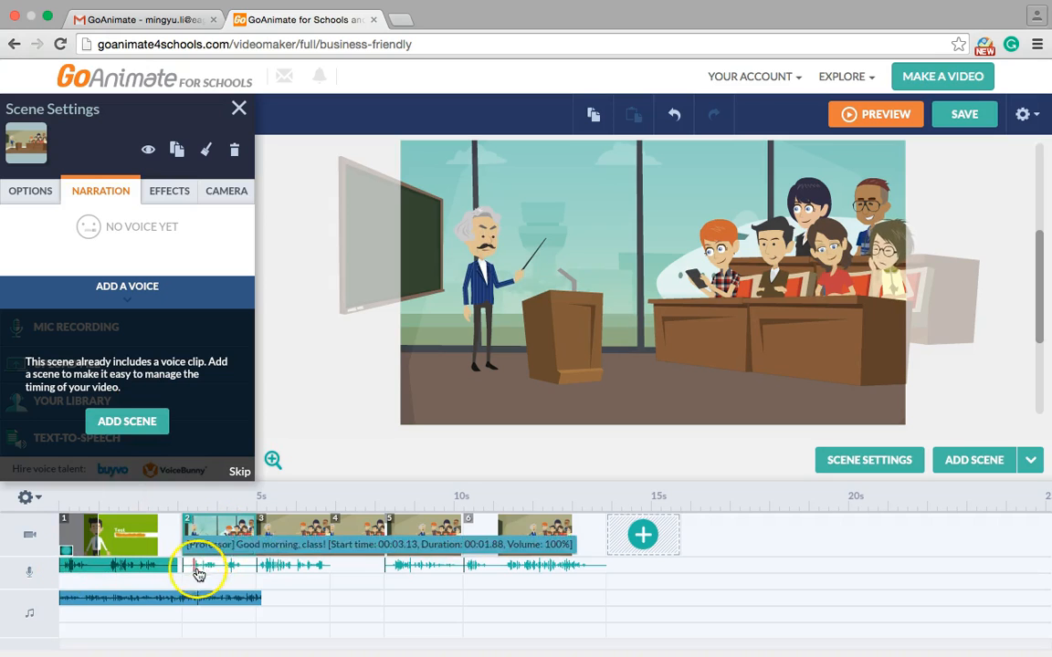
{"action": "left_click", "coordinate": [183, 193]}
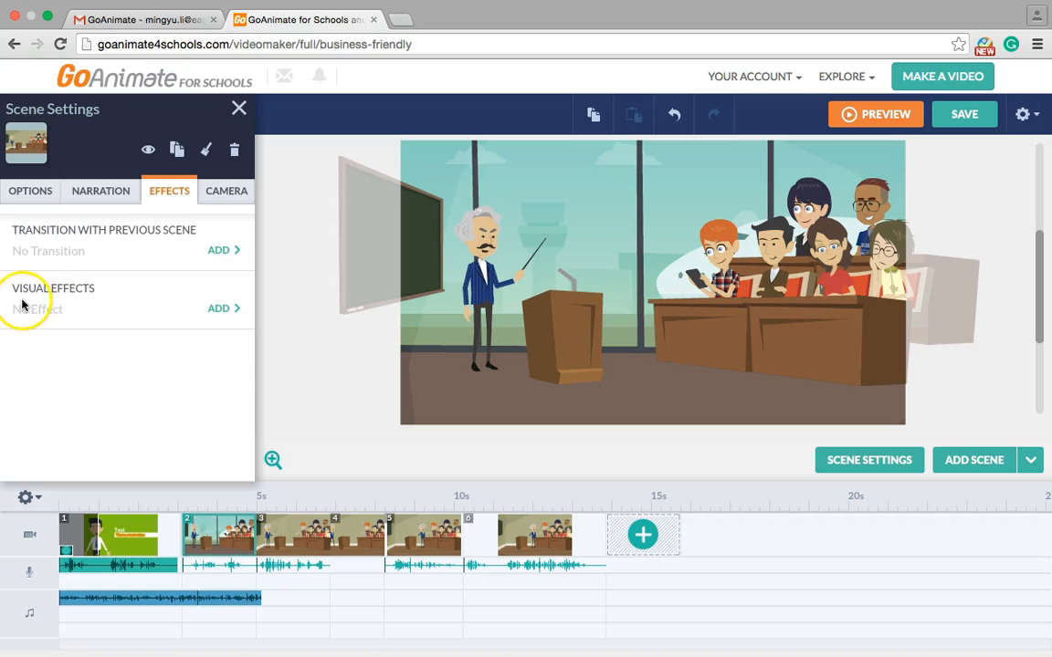
{"action": "left_click", "coordinate": [220, 309]}
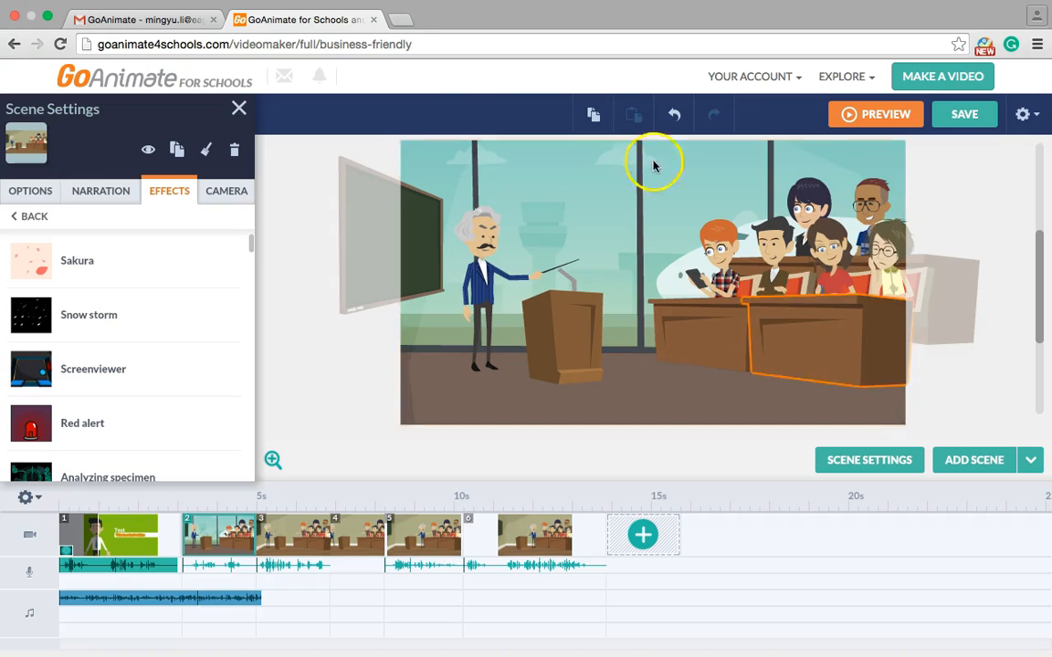
{"action": "left_click", "coordinate": [108, 276]}
{"action": "mouse_move", "coordinate": [200, 328]}
{"action": "left_mouse_down"}
{"action": "mouse_move", "coordinate": [155, 326]}
{"action": "mouse_move", "coordinate": [211, 324]}
{"action": "left_mouse_up"}
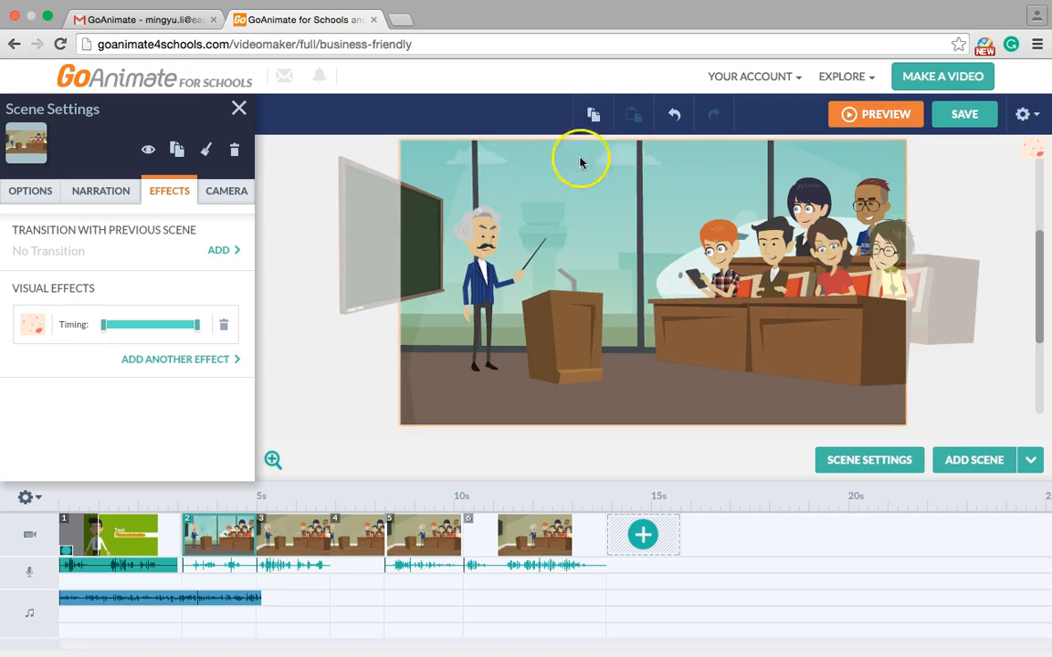
{"action": "left_click", "coordinate": [885, 115]}
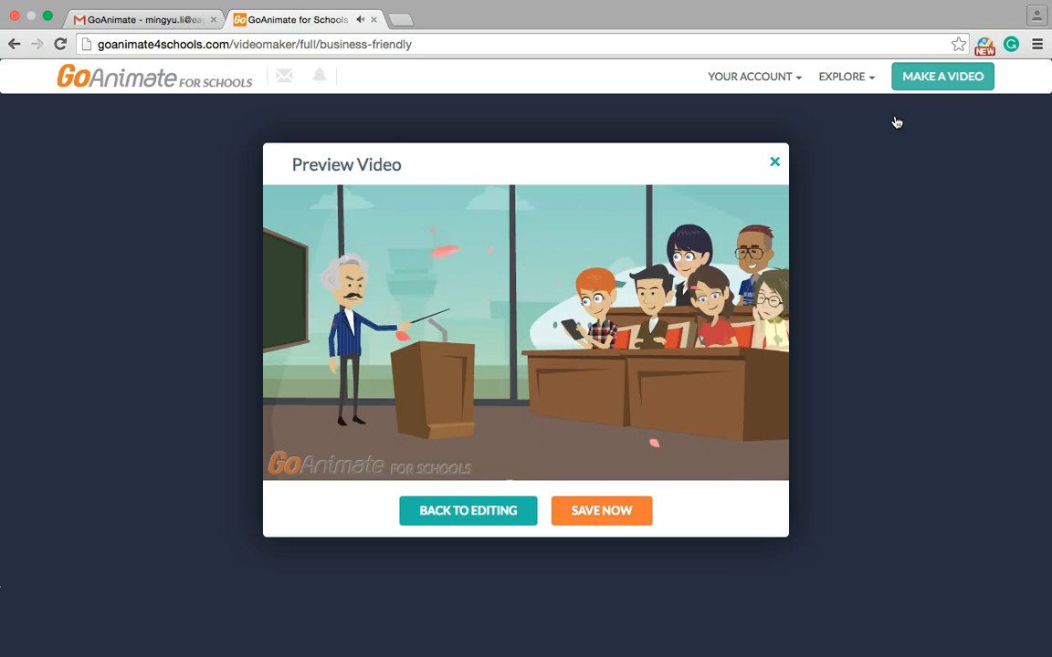
{"action": "left_click", "coordinate": [774, 162]}
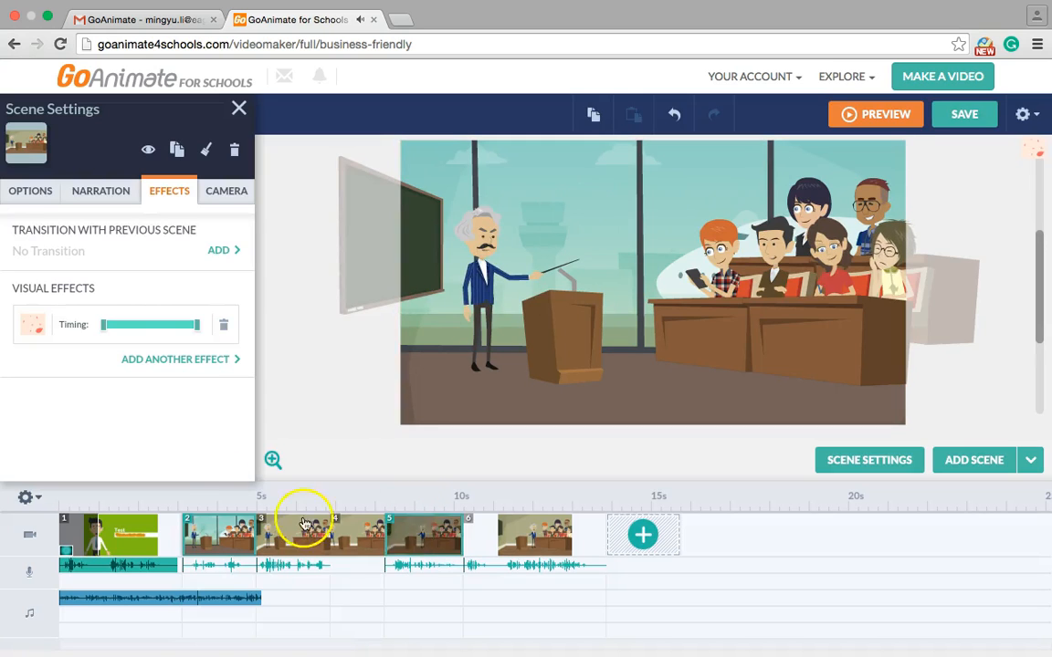
- Delete the Sakura effect and add a 1.50s Clean with brush transition from the previous scene
{"action": "left_click", "coordinate": [222, 322]}
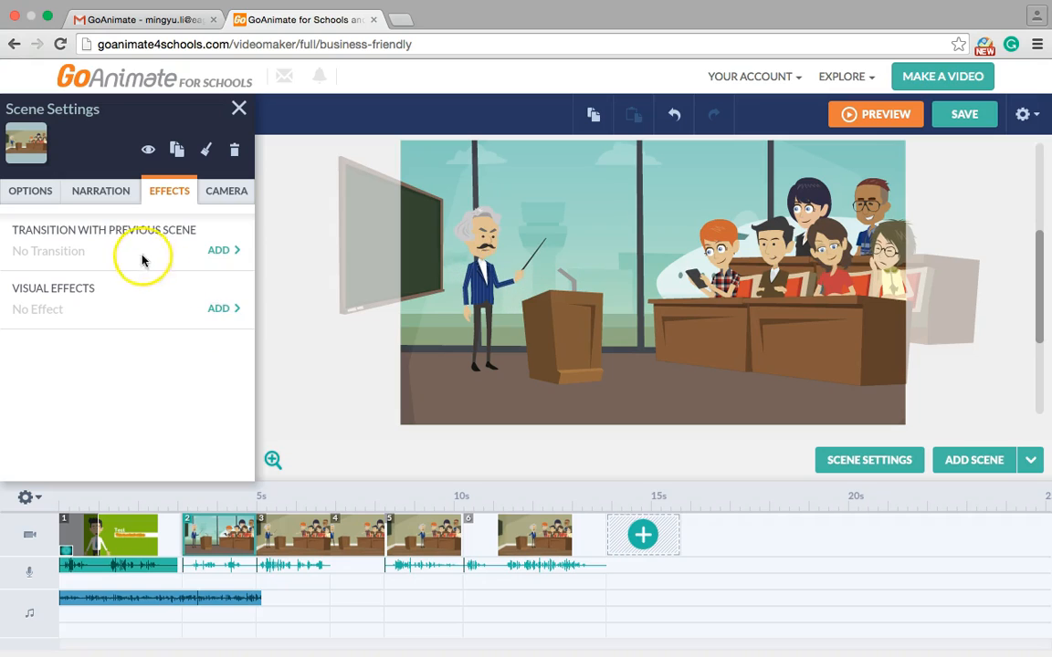
{"action": "left_click", "coordinate": [224, 248]}
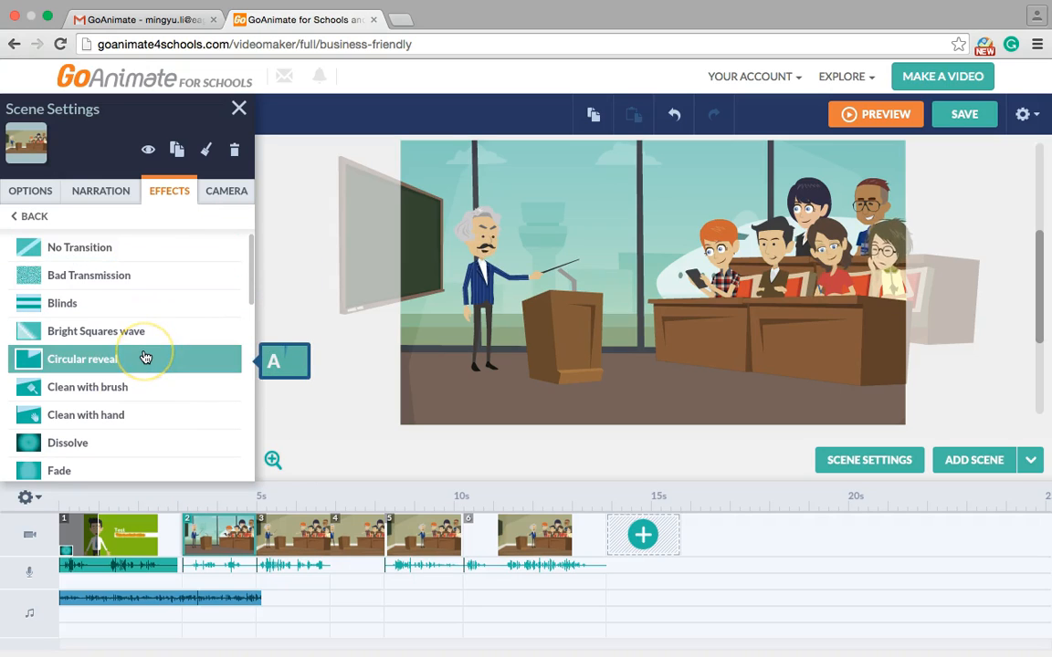
{"action": "left_click", "coordinate": [187, 398]}
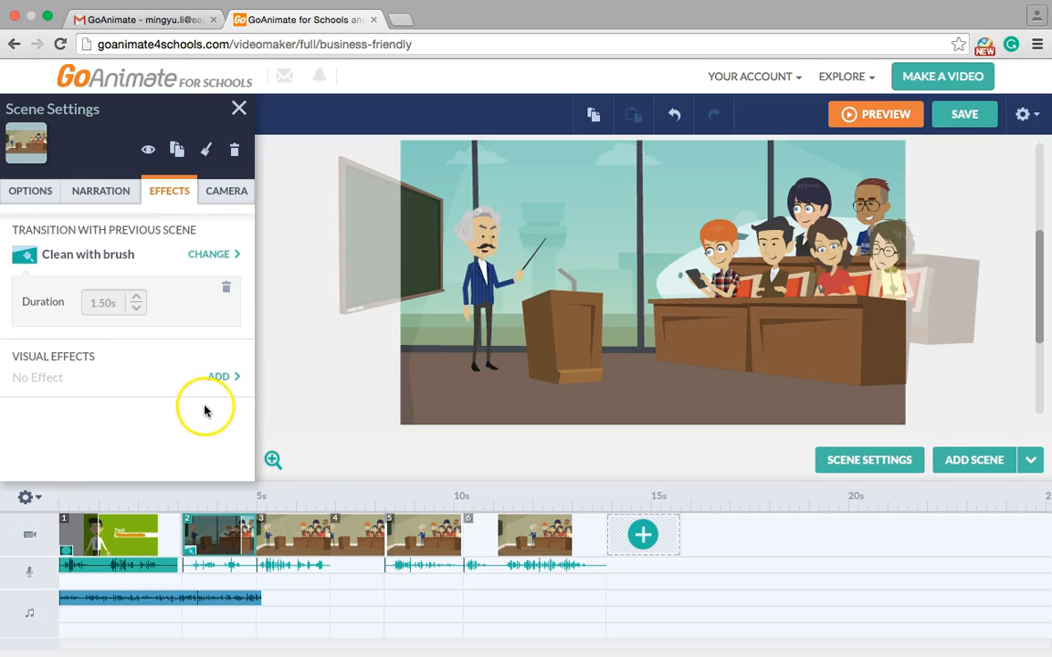
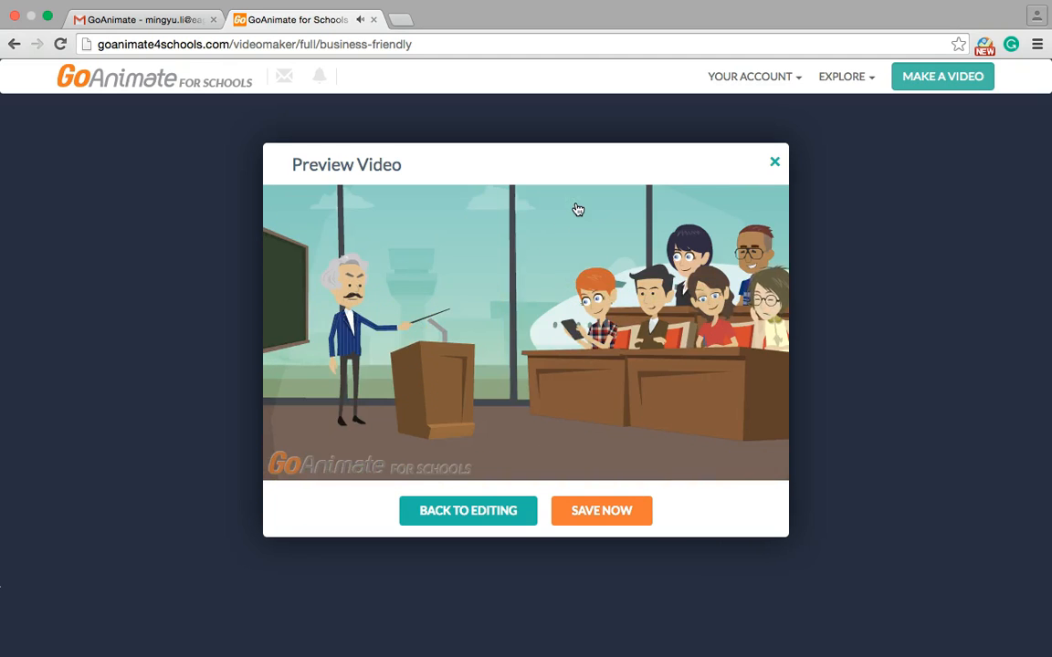
- Close the video preview and Scene Settings panel, then bring up the Save Your Video dialog
{"action": "left_click", "coordinate": [774, 163]}
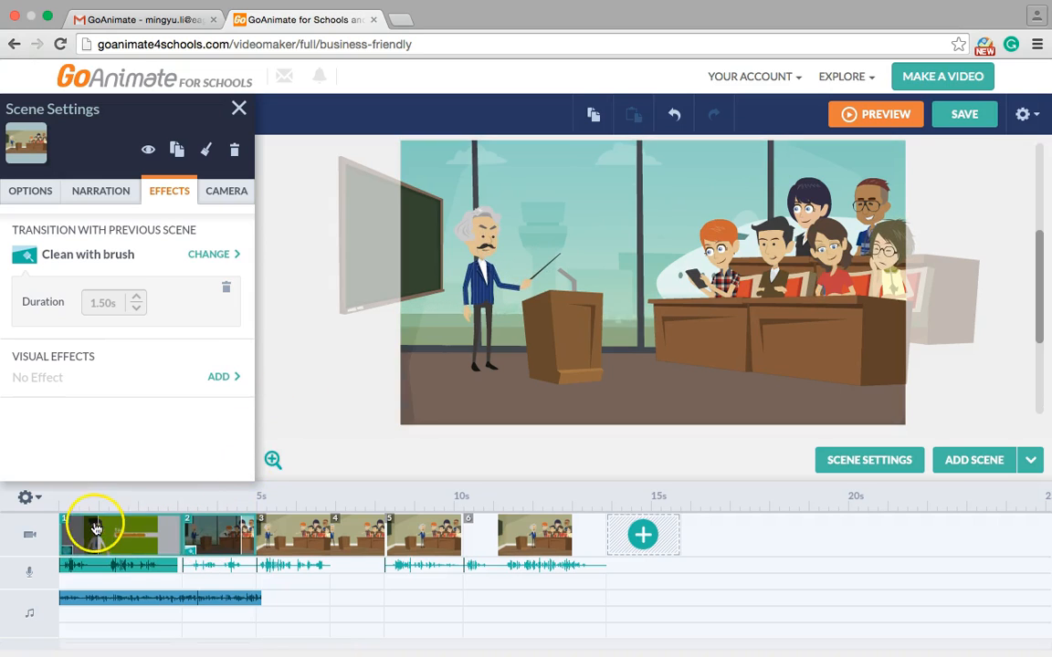
{"action": "left_click", "coordinate": [239, 108]}
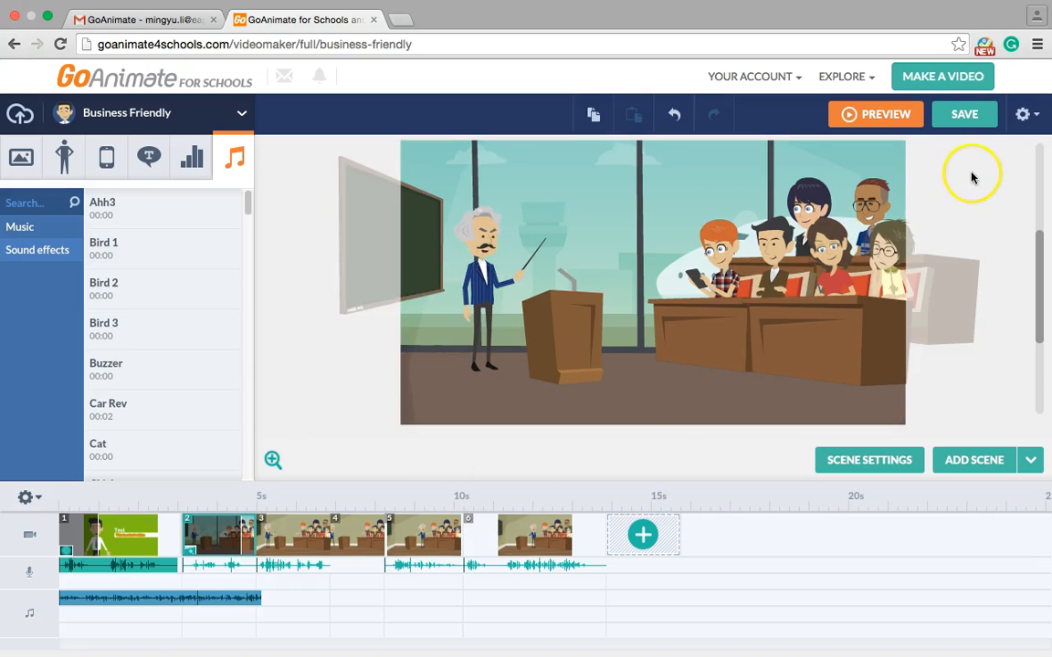
{"action": "left_click", "coordinate": [968, 118]}
- Enter 'test video' as the title, leave the description blank, and save to the video page
{"action": "left_click", "coordinate": [363, 286]}
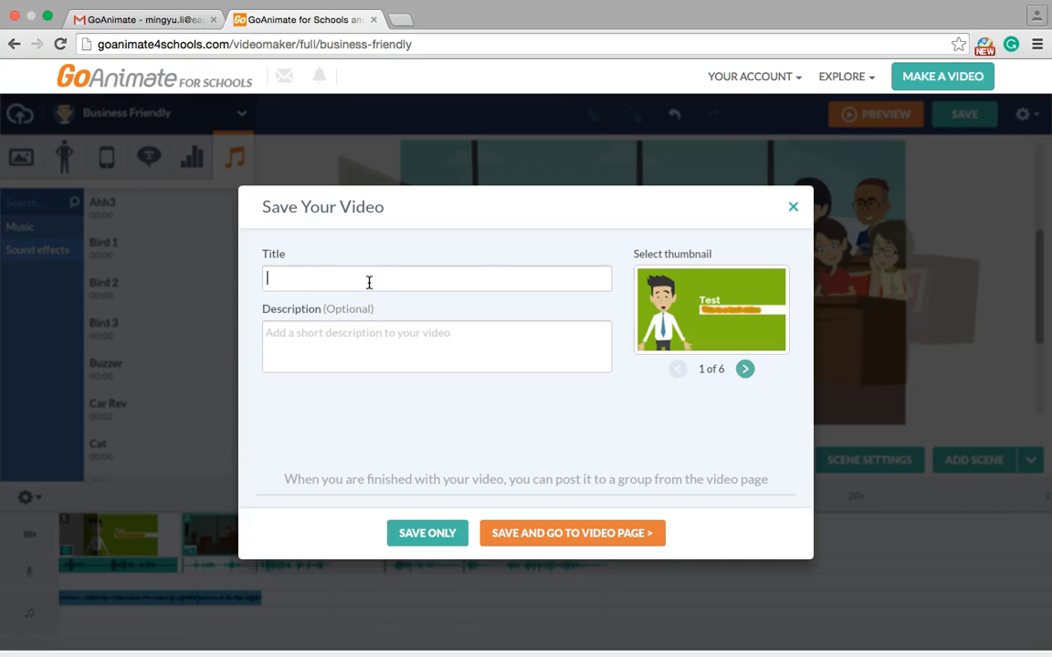
{"action": "left_click", "coordinate": [382, 343]}
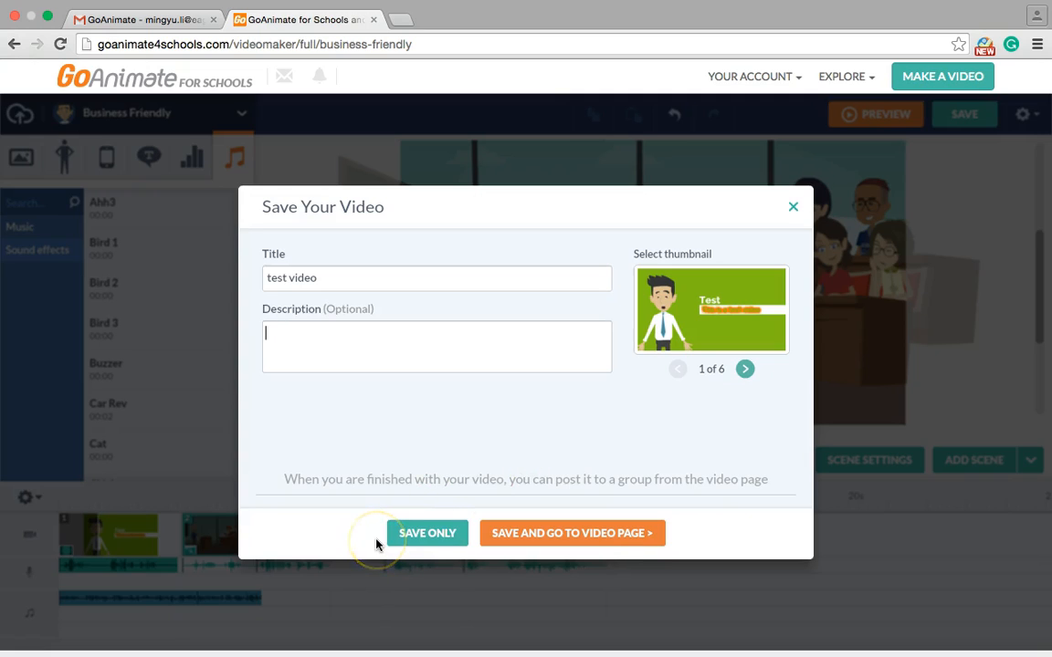
{"action": "left_click", "coordinate": [514, 541]}
{"action": "left_click", "coordinate": [623, 534]}
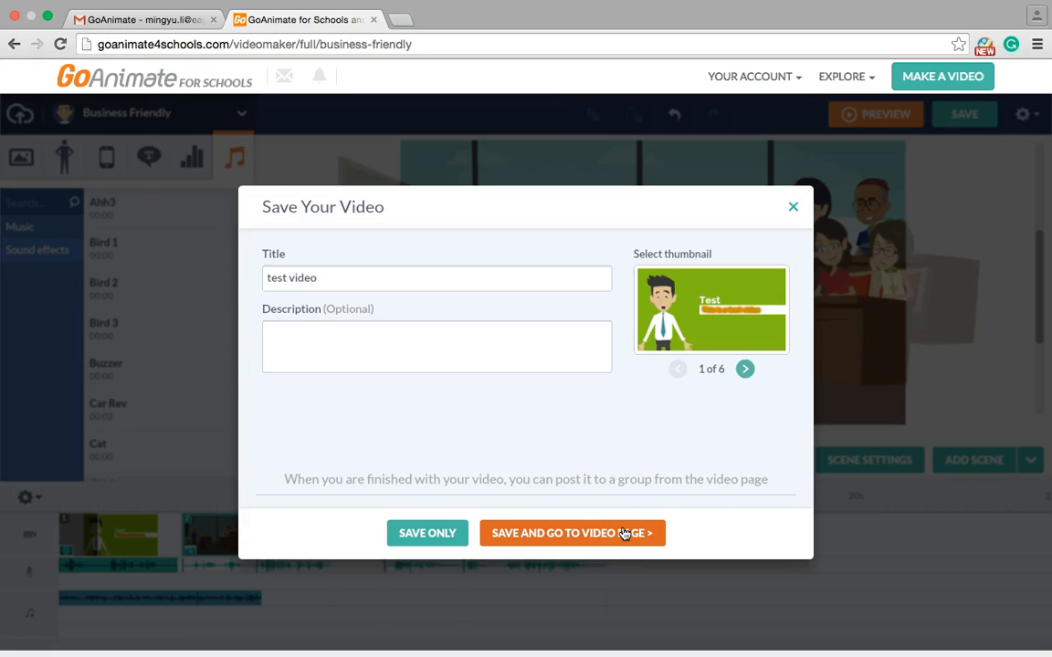
{"action": "left_click", "coordinate": [608, 540]}
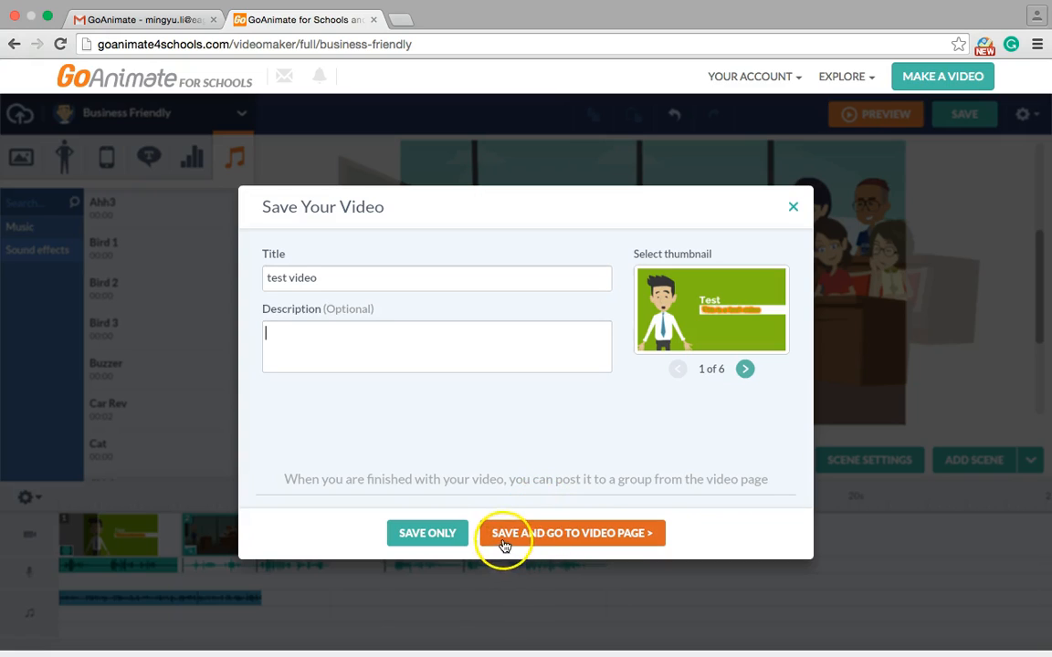
{"action": "left_click", "coordinate": [570, 535]}
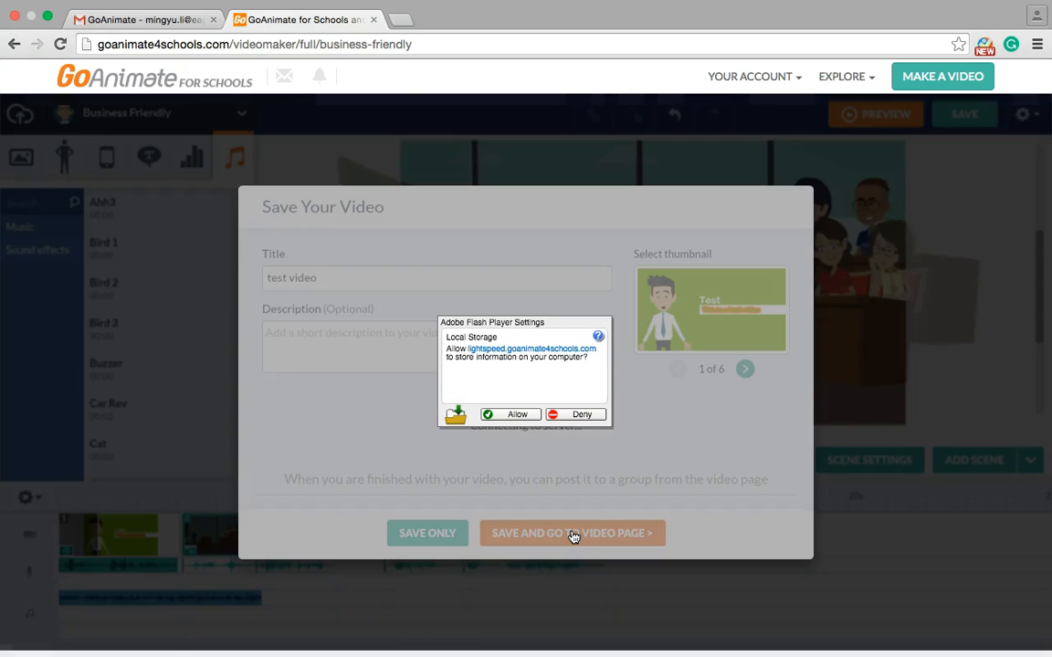
- Allow Flash local storage and post 'test video' to the Everyone group
{"action": "left_click", "coordinate": [514, 415]}
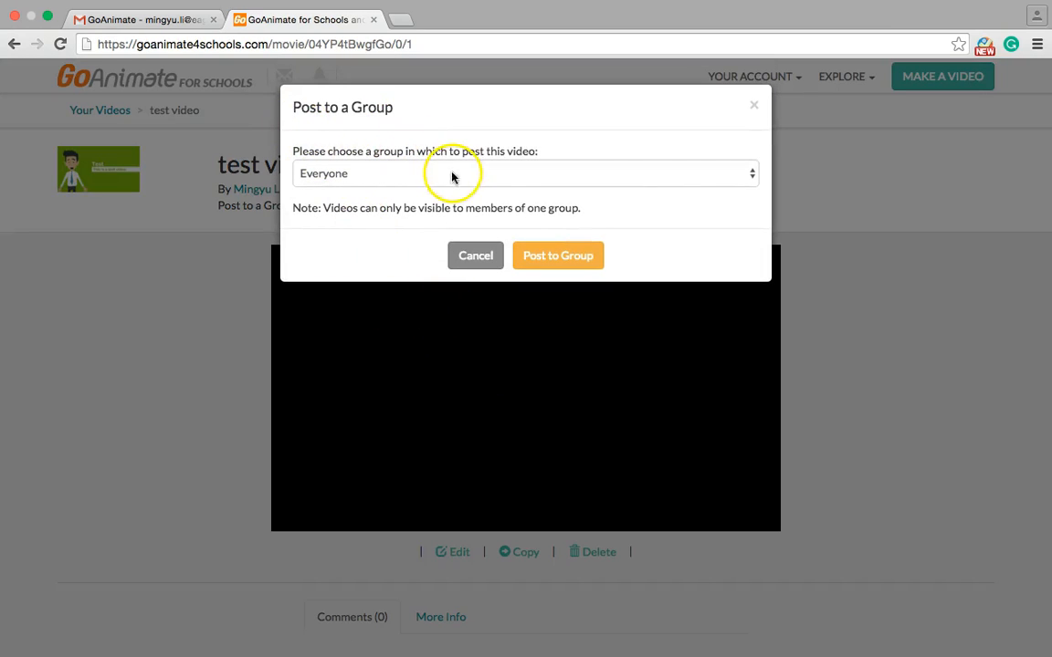
{"action": "left_click", "coordinate": [742, 161]}
{"action": "left_click", "coordinate": [412, 174]}
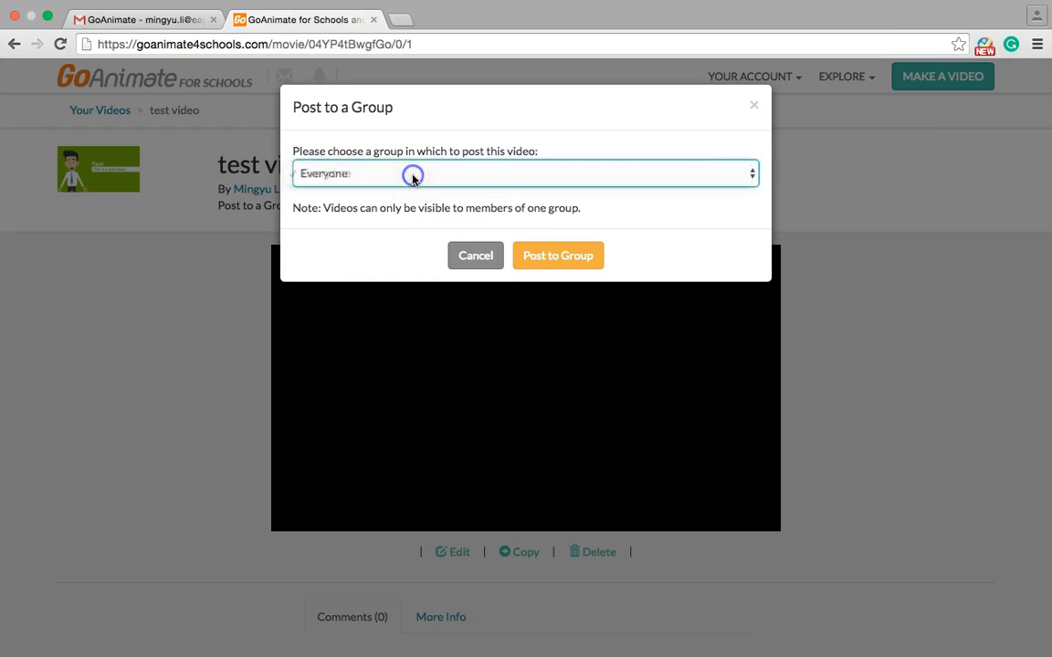
{"action": "left_click", "coordinate": [558, 259]}
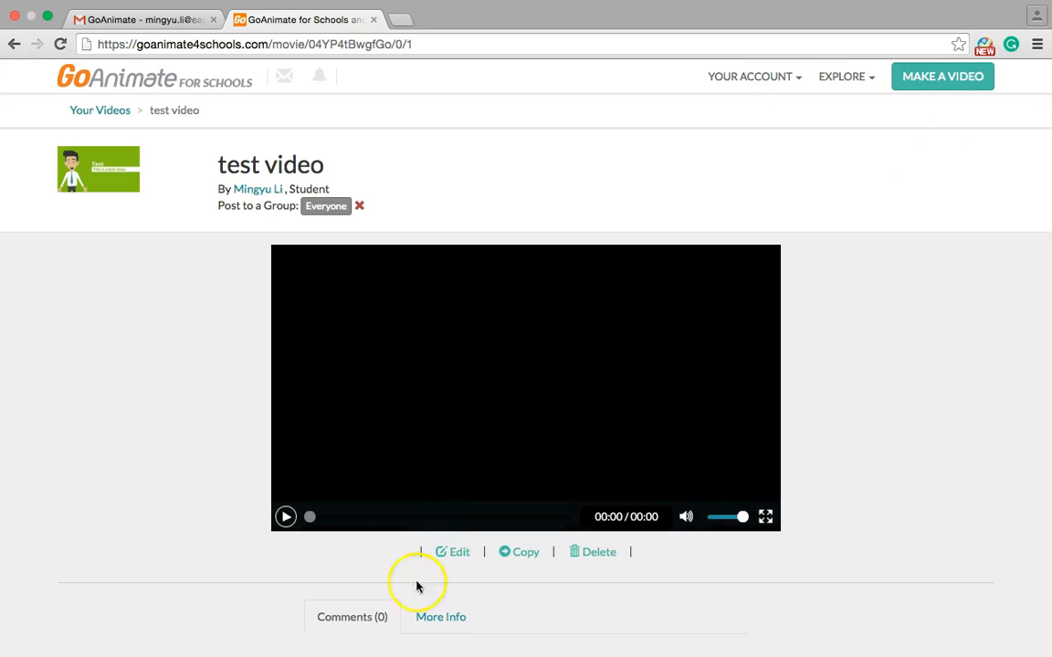
- Play 'test video', pause it at 00:11, then go to the student Dashboard
{"action": "left_click", "coordinate": [286, 518]}
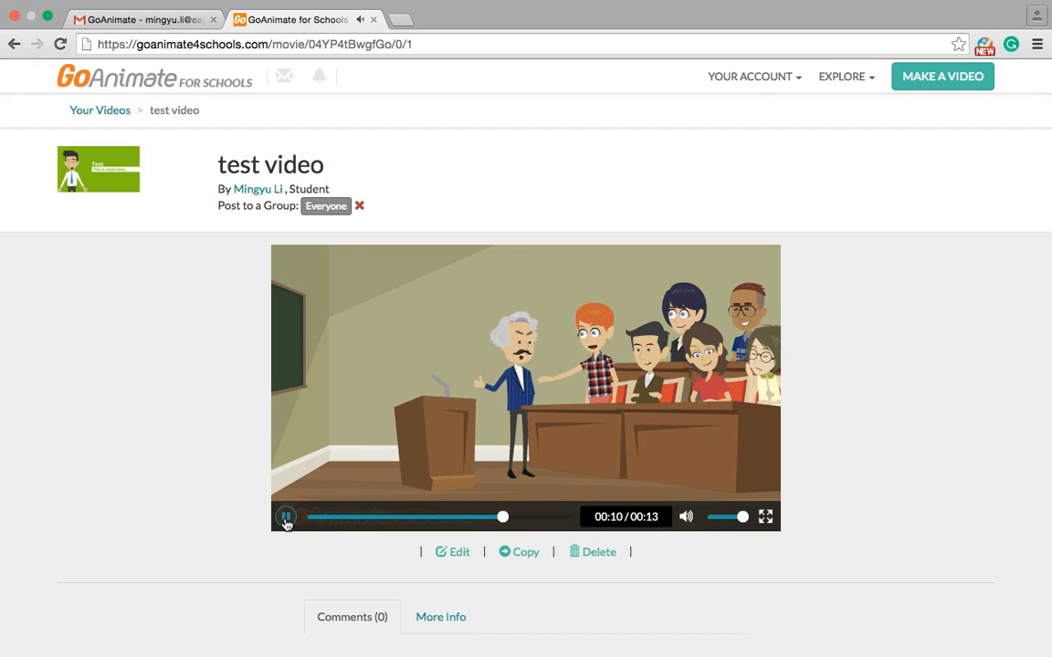
{"action": "left_click", "coordinate": [286, 518]}
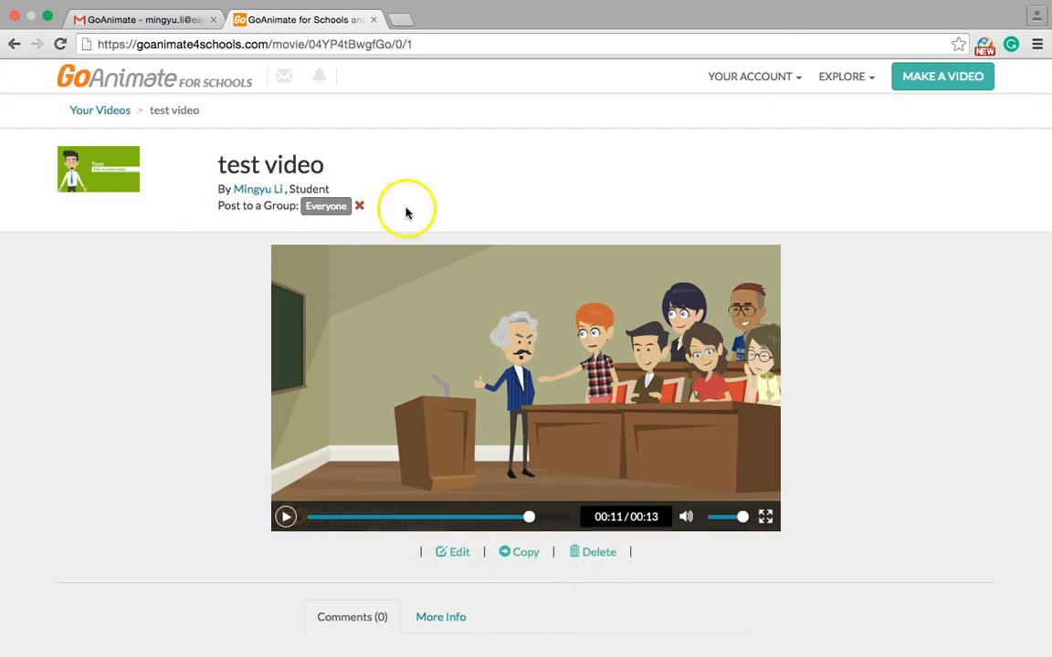
{"action": "left_click", "coordinate": [774, 78]}
{"action": "left_click", "coordinate": [755, 111]}
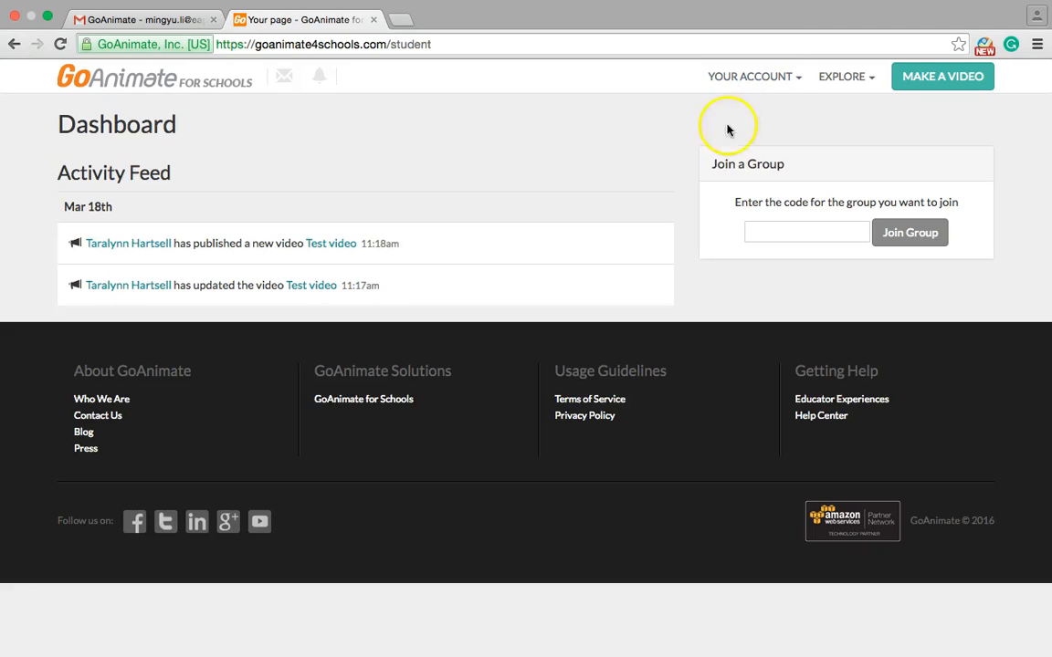
- Open Explore > Videos to see 'test video' listed with two other school videos
{"action": "left_click", "coordinate": [835, 76]}
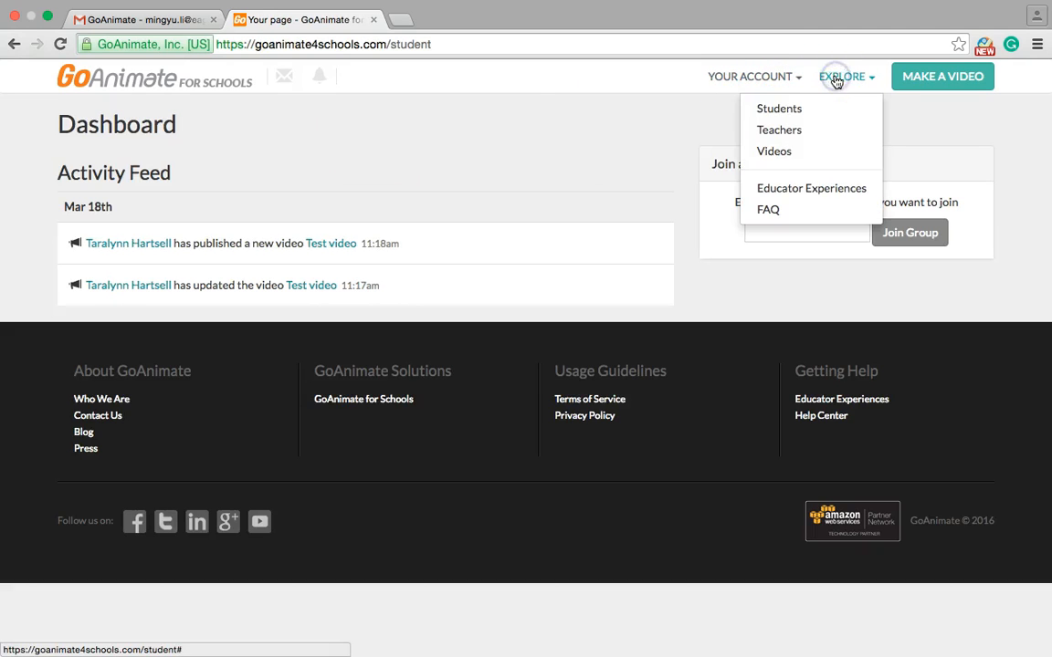
{"action": "left_click", "coordinate": [790, 157]}
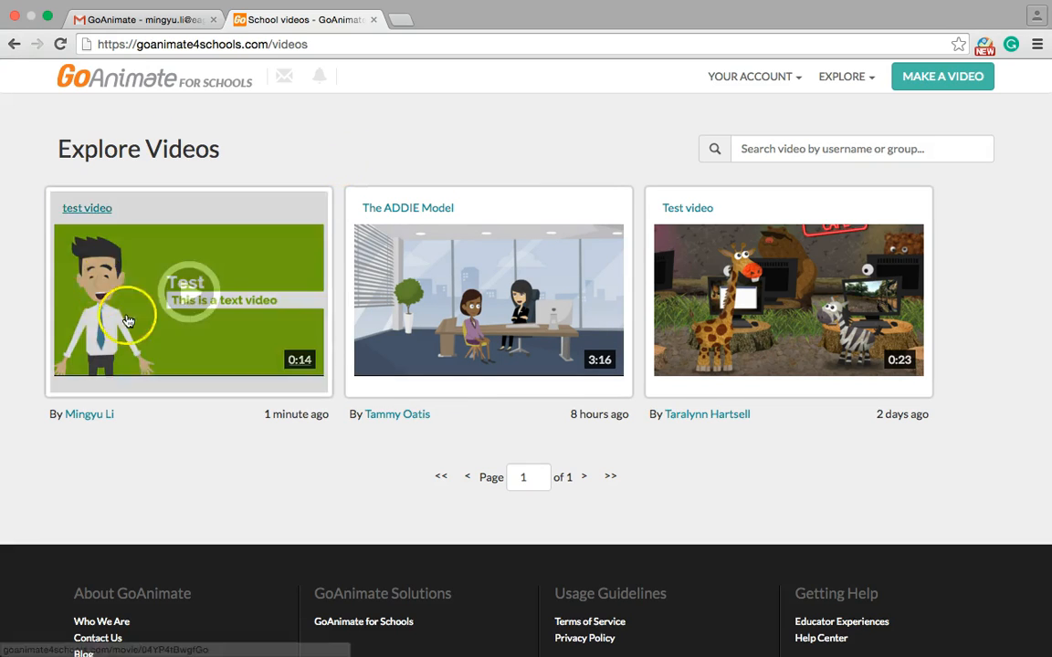
{"action": "left_click", "coordinate": [848, 73]}
{"action": "left_click", "coordinate": [570, 153]}
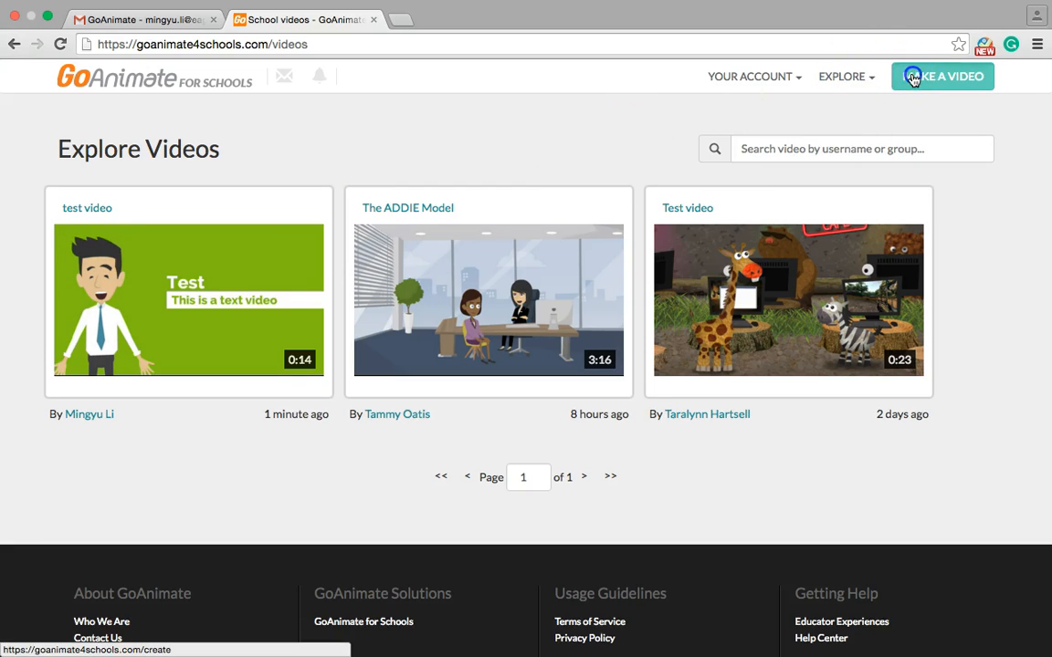
- Begin a new video and open the Business Friendly theme's template intro page
{"action": "left_click", "coordinate": [912, 77]}
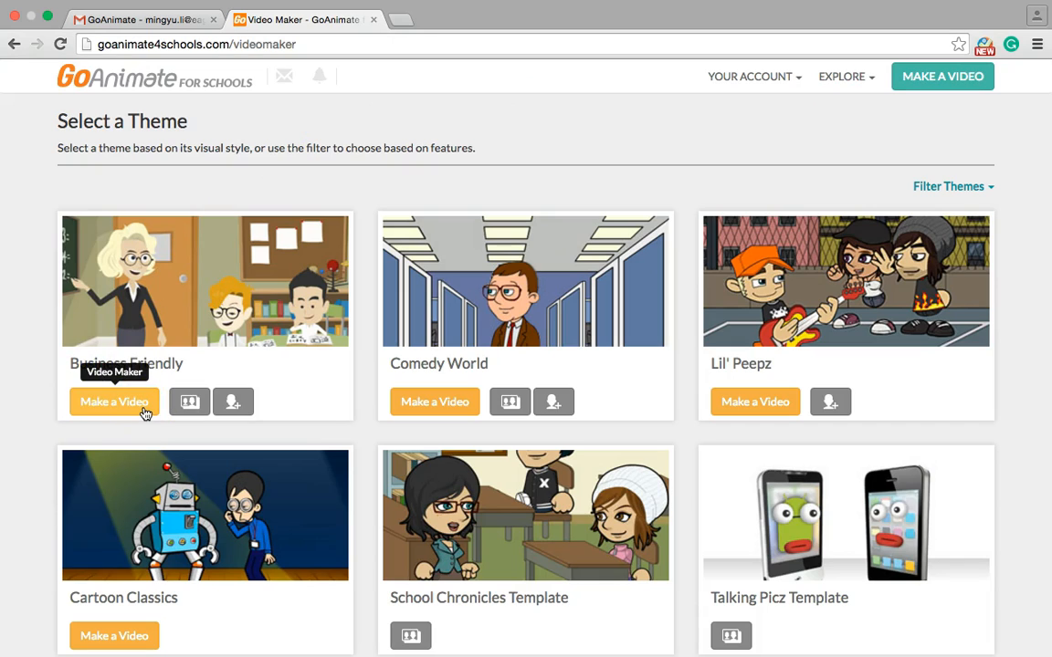
{"action": "left_click", "coordinate": [189, 406]}
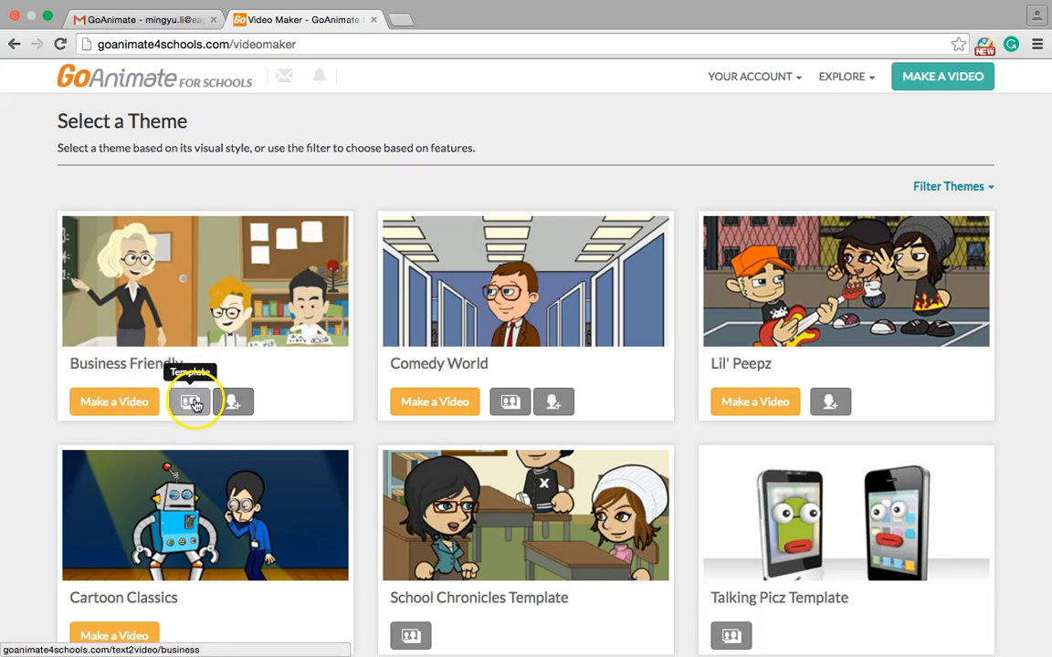
{"action": "left_click", "coordinate": [199, 406]}
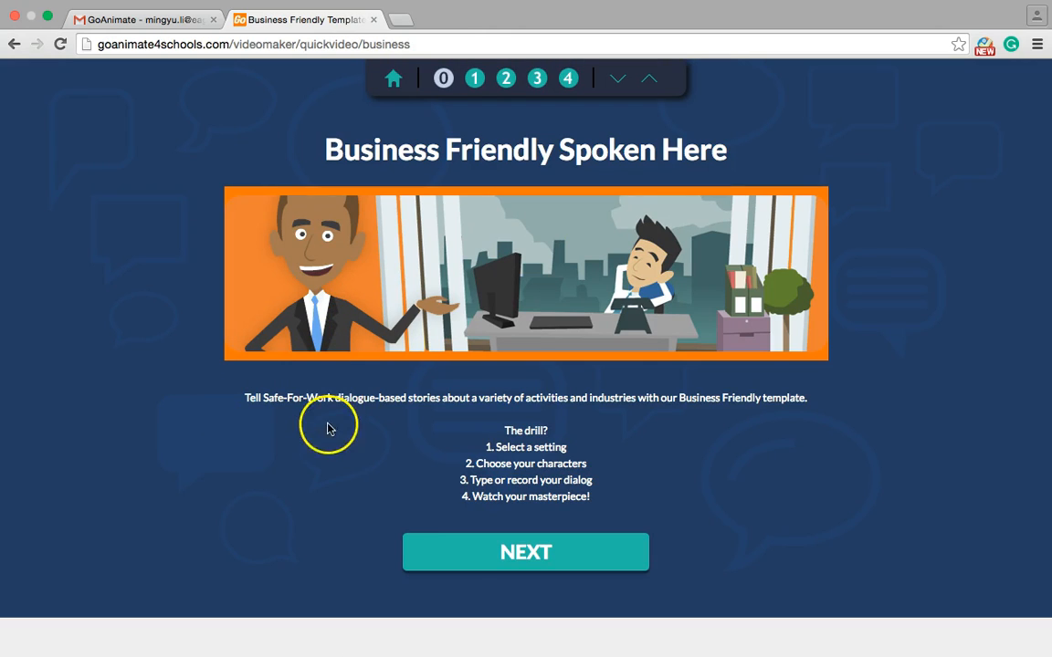
- Cycle the settings to 'Don't Be A Square In Your Cubicle' and confirm it
{"action": "left_click", "coordinate": [467, 556]}
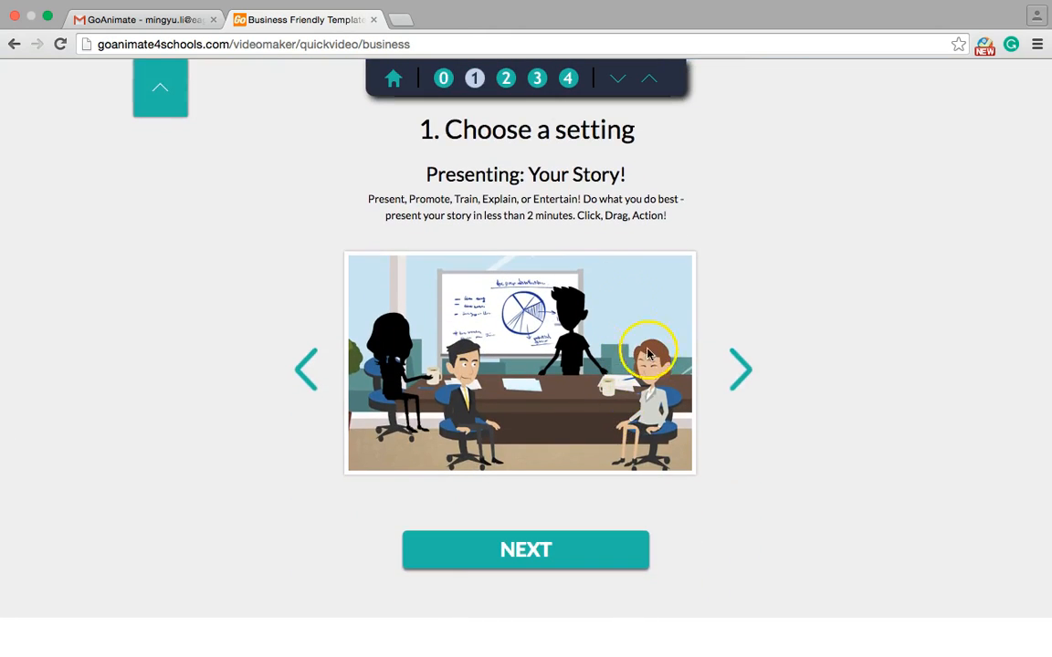
{"action": "left_click", "coordinate": [740, 365]}
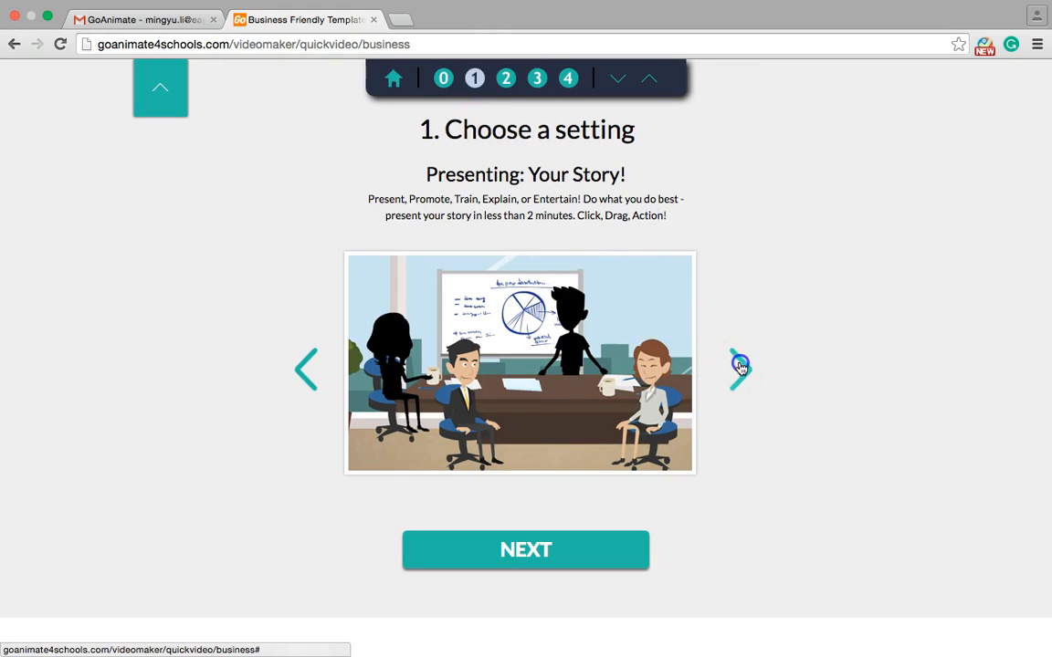
{"action": "left_click", "coordinate": [739, 365]}
{"action": "left_click", "coordinate": [740, 365]}
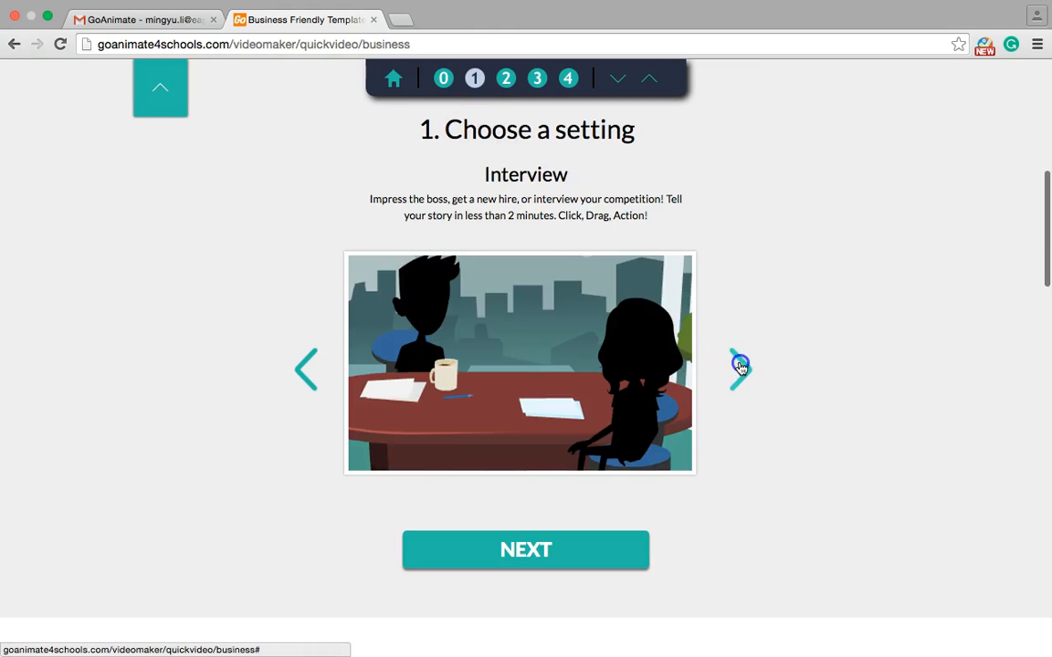
{"action": "left_click", "coordinate": [739, 366]}
{"action": "left_click", "coordinate": [739, 365]}
{"action": "left_click", "coordinate": [740, 366]}
{"action": "left_click", "coordinate": [741, 367]}
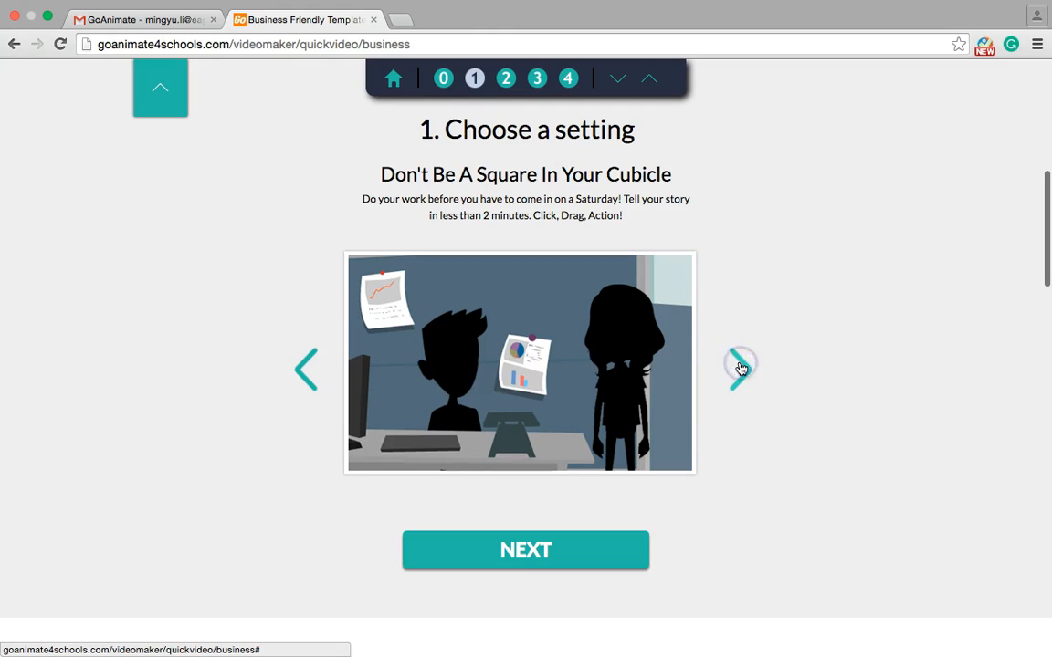
{"action": "left_click", "coordinate": [567, 551]}
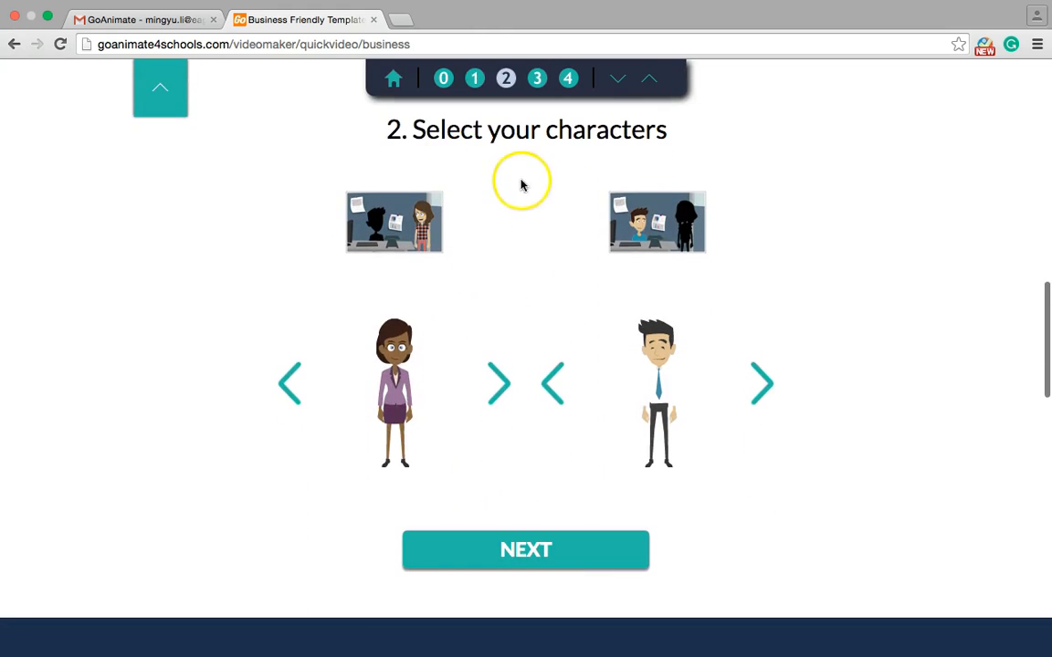
- Cast the man in the blue tie and the woman in the purple top, then continue
{"action": "left_click", "coordinate": [499, 382]}
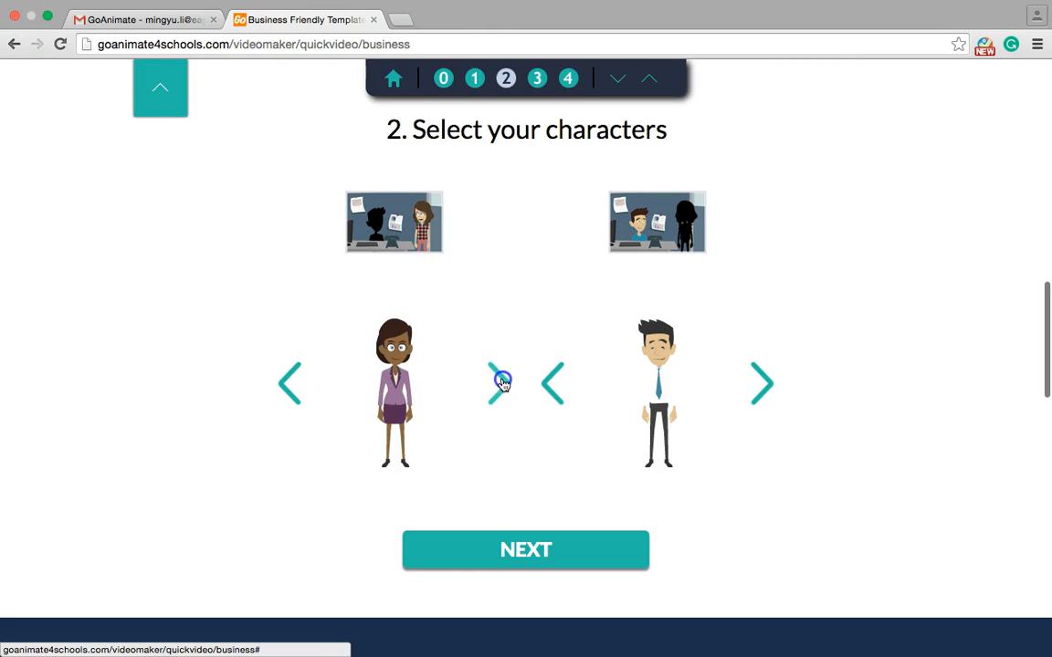
{"action": "left_click", "coordinate": [763, 389]}
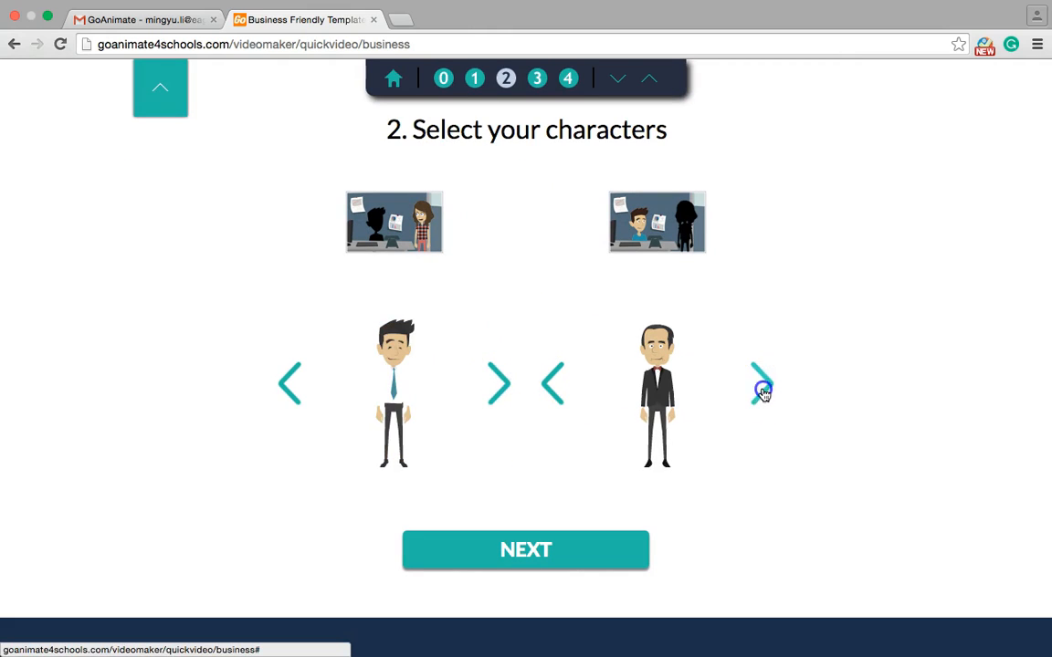
{"action": "left_click", "coordinate": [762, 388]}
{"action": "left_click", "coordinate": [762, 387]}
{"action": "left_click", "coordinate": [763, 387]}
{"action": "left_click", "coordinate": [762, 387]}
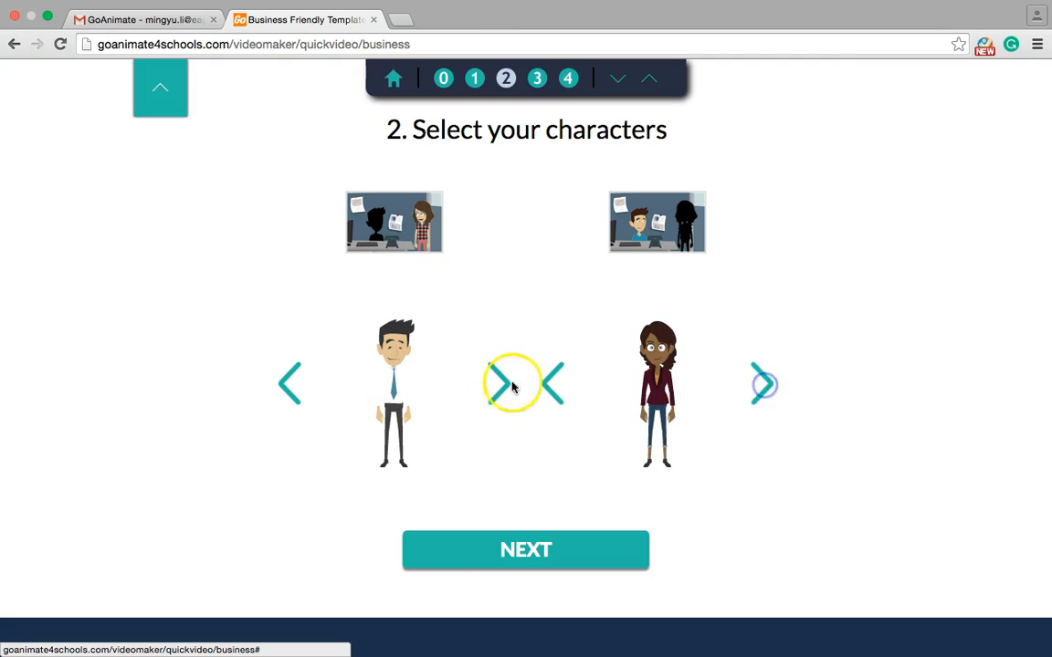
{"action": "left_click", "coordinate": [549, 386]}
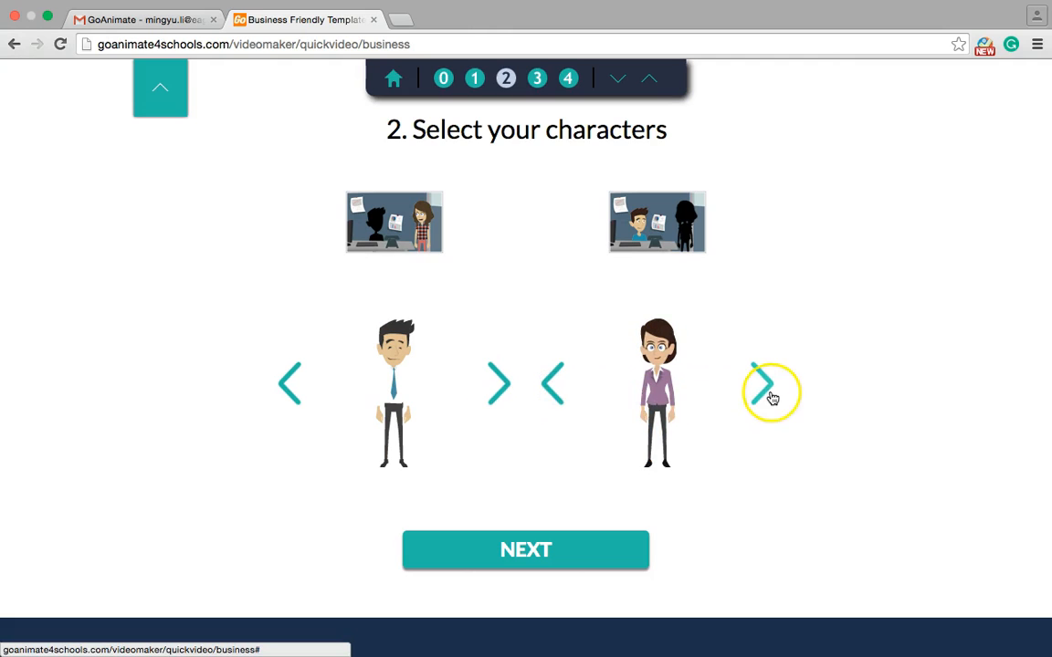
{"action": "left_click", "coordinate": [517, 552]}
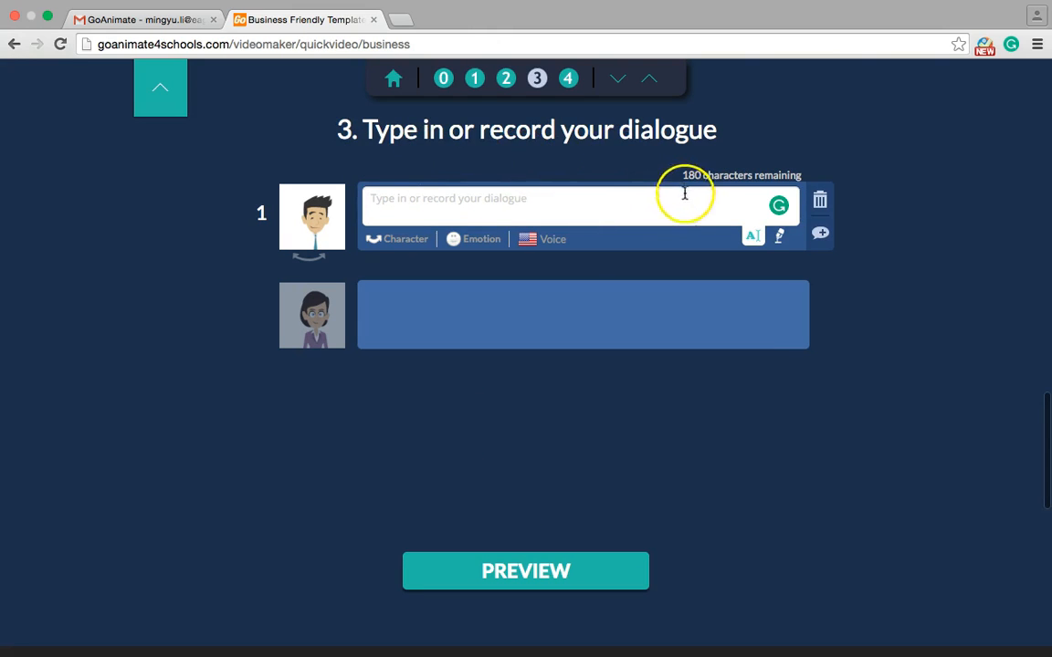
- Use text-to-speech and write the first two lines: 'Hi there!' and 'Hi Mr. Smith!'
{"action": "left_click", "coordinate": [753, 238]}
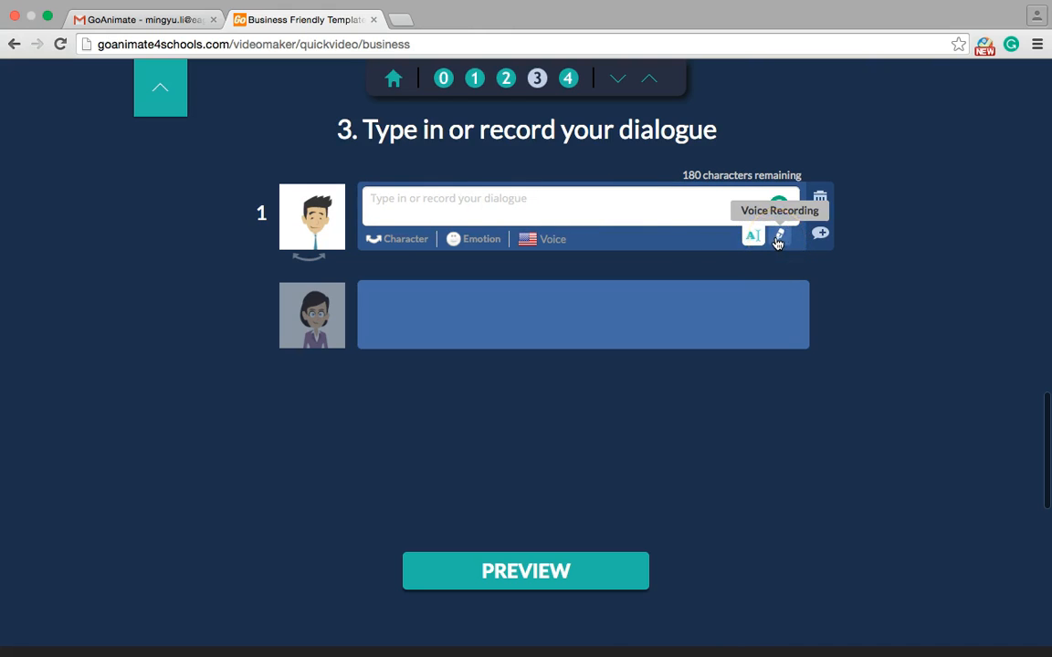
{"action": "left_click", "coordinate": [475, 242]}
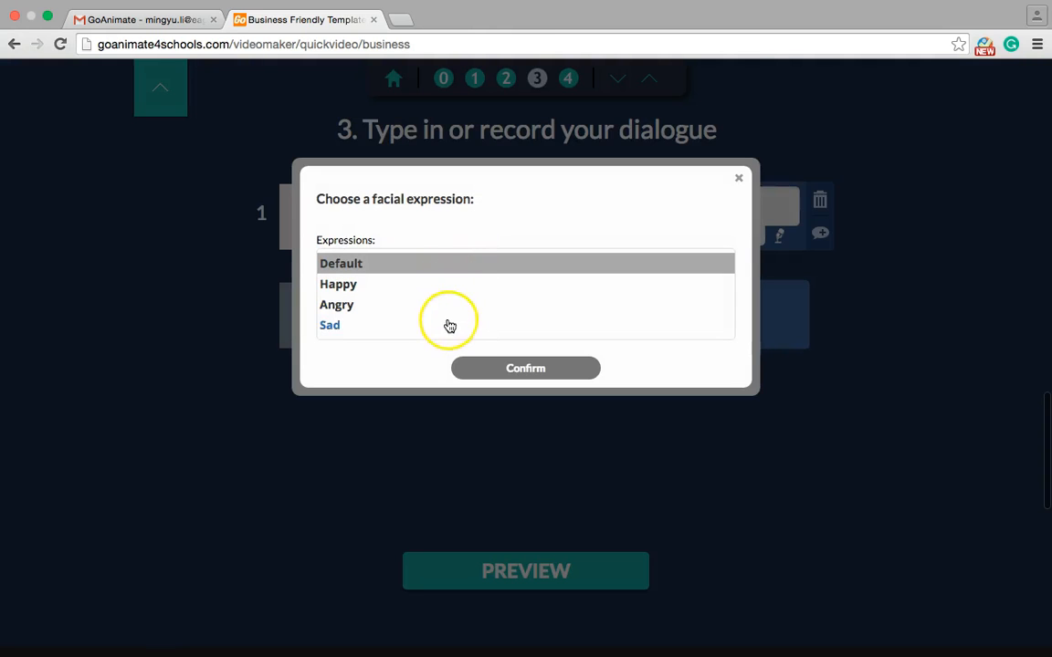
{"action": "left_click", "coordinate": [739, 179]}
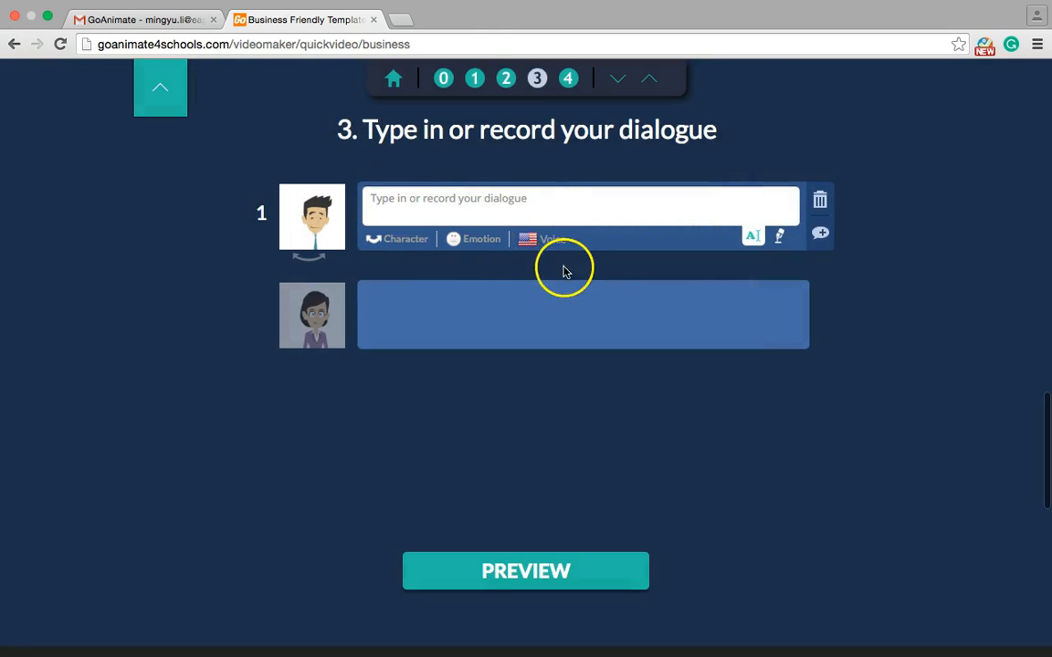
{"action": "left_click", "coordinate": [459, 206]}
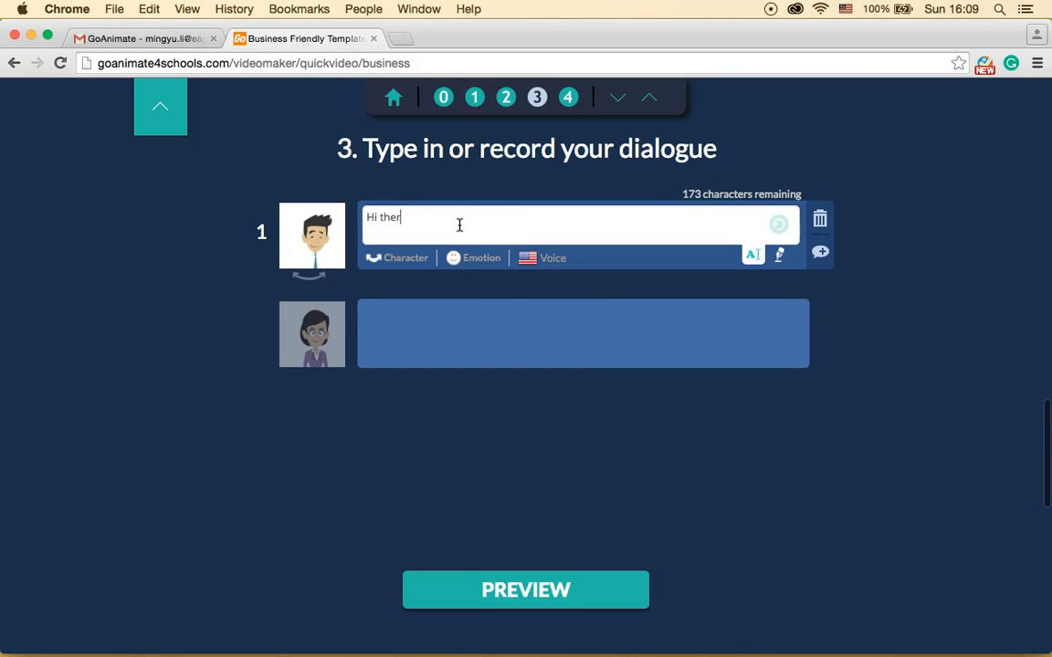
{"action": "type", "text": "Hi there!"}
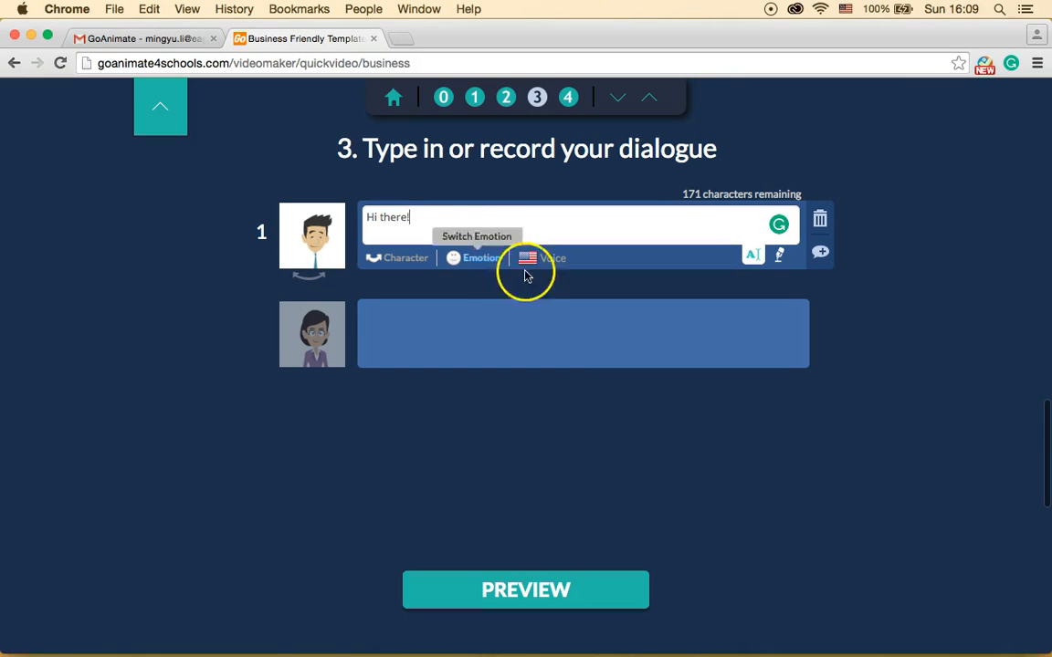
{"action": "left_click", "coordinate": [408, 329]}
{"action": "left_click", "coordinate": [436, 321]}
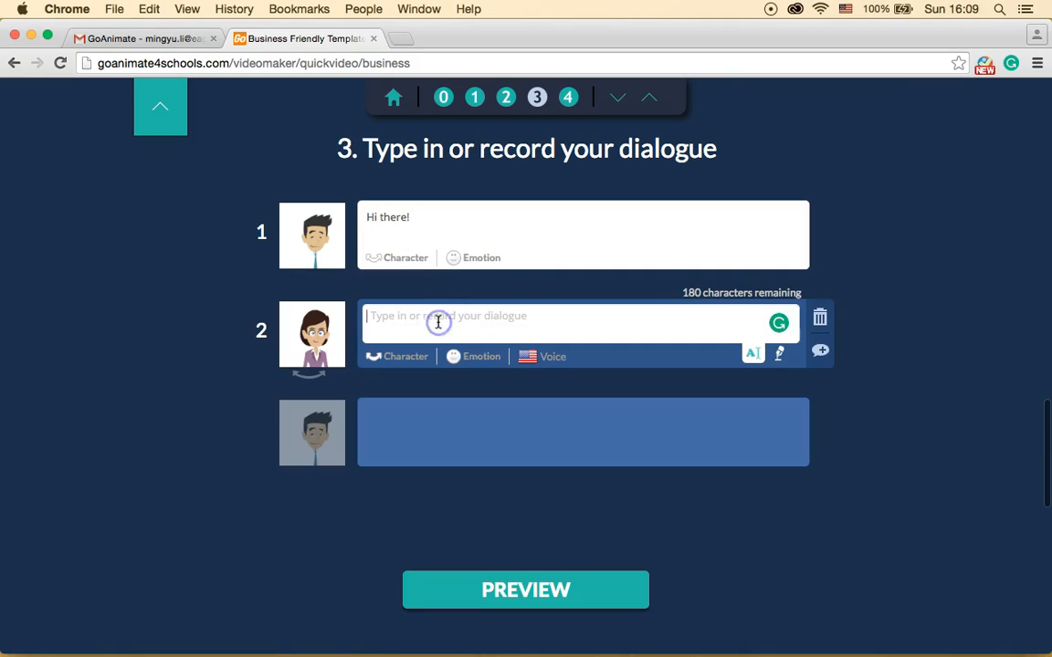
{"action": "type", "text": "H"}
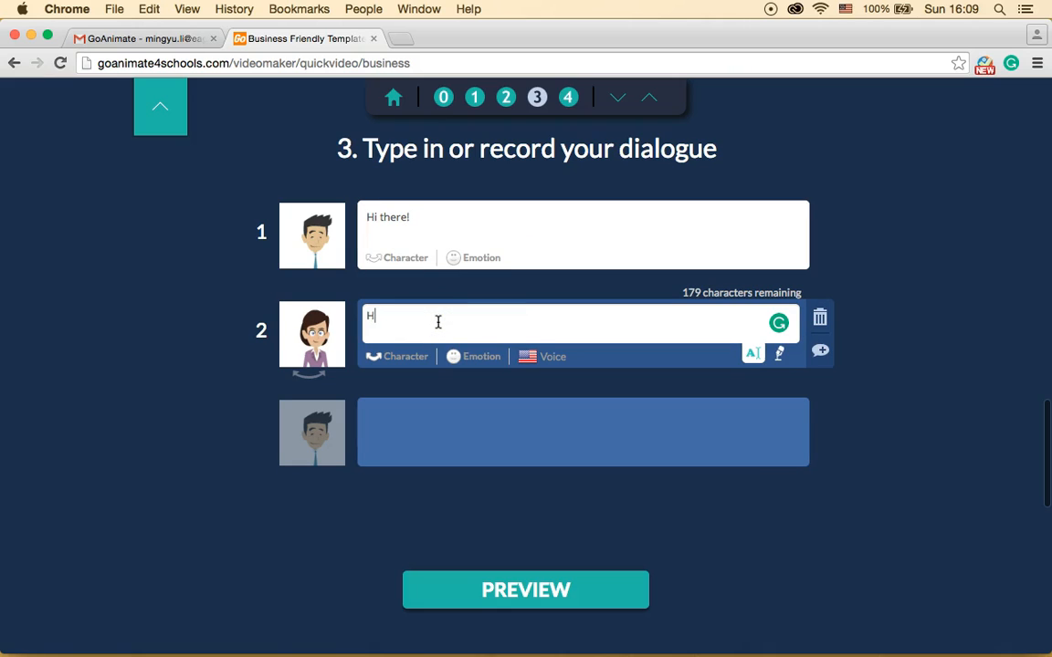
{"action": "type", "text": "i Mr. S"}
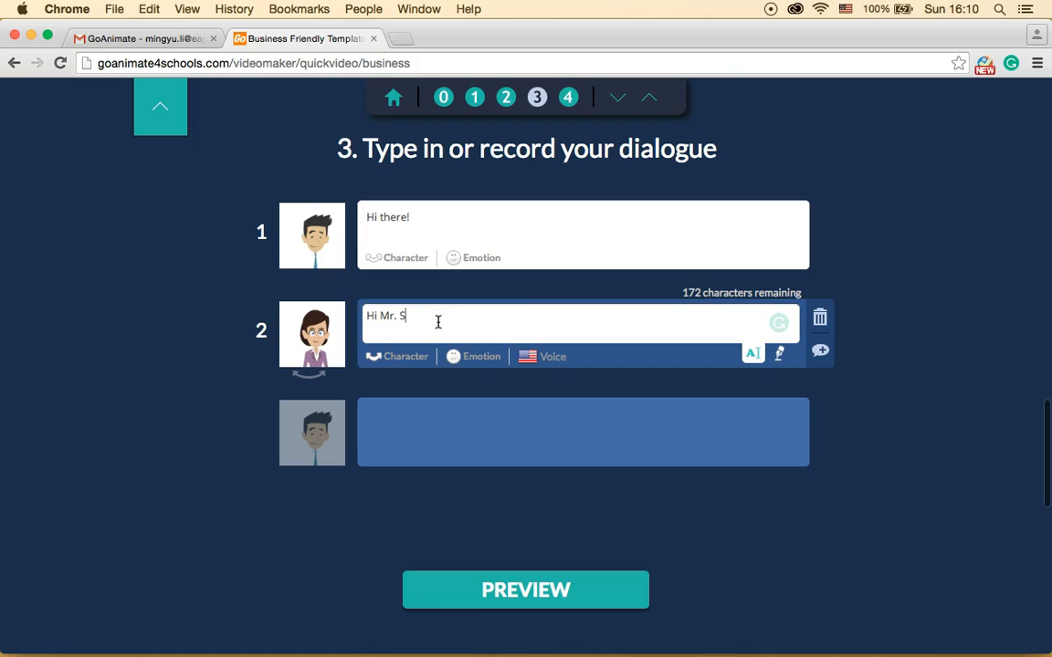
{"action": "type", "text": "mith!"}
- Write the third line and add a fourth line for the woman: 'No.'
{"action": "left_click", "coordinate": [418, 423]}
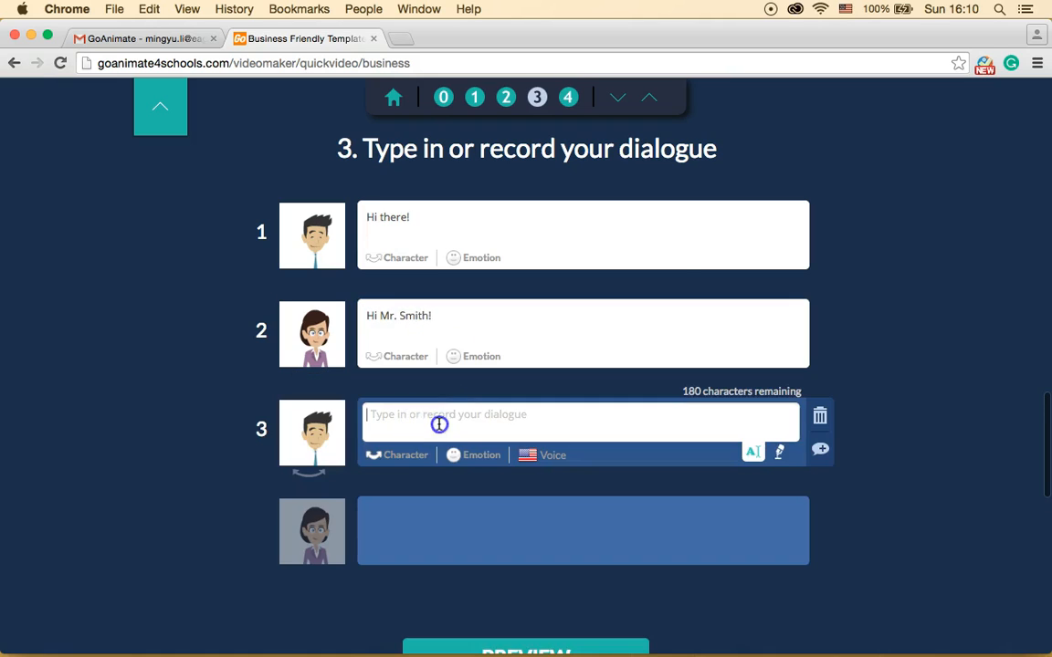
{"action": "type", "text": "So, have you finished the proje"}
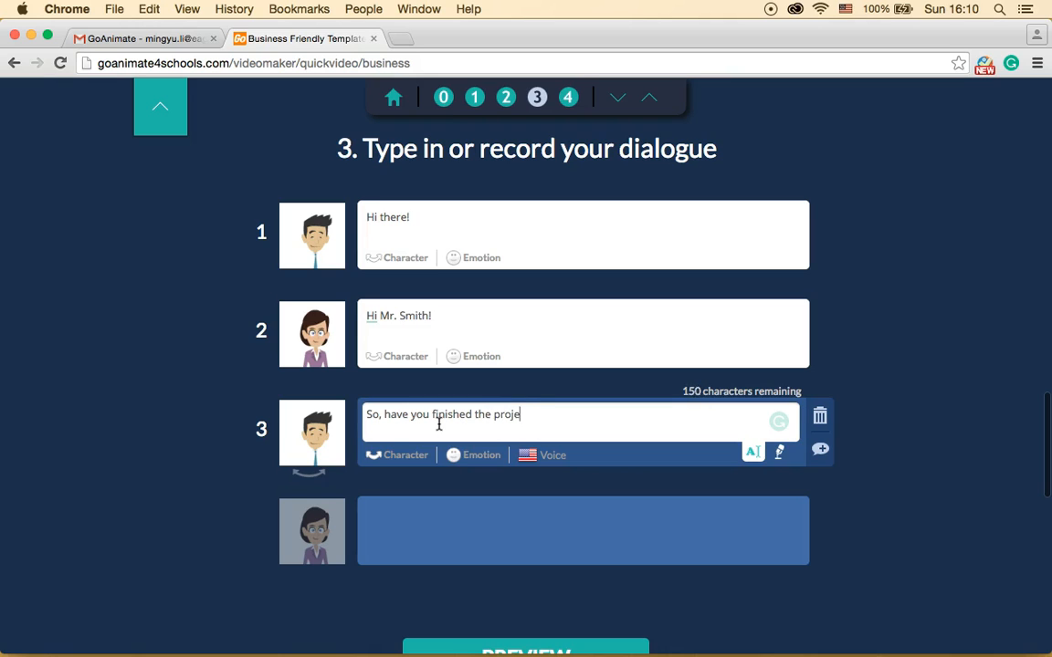
{"action": "left_click", "coordinate": [453, 538]}
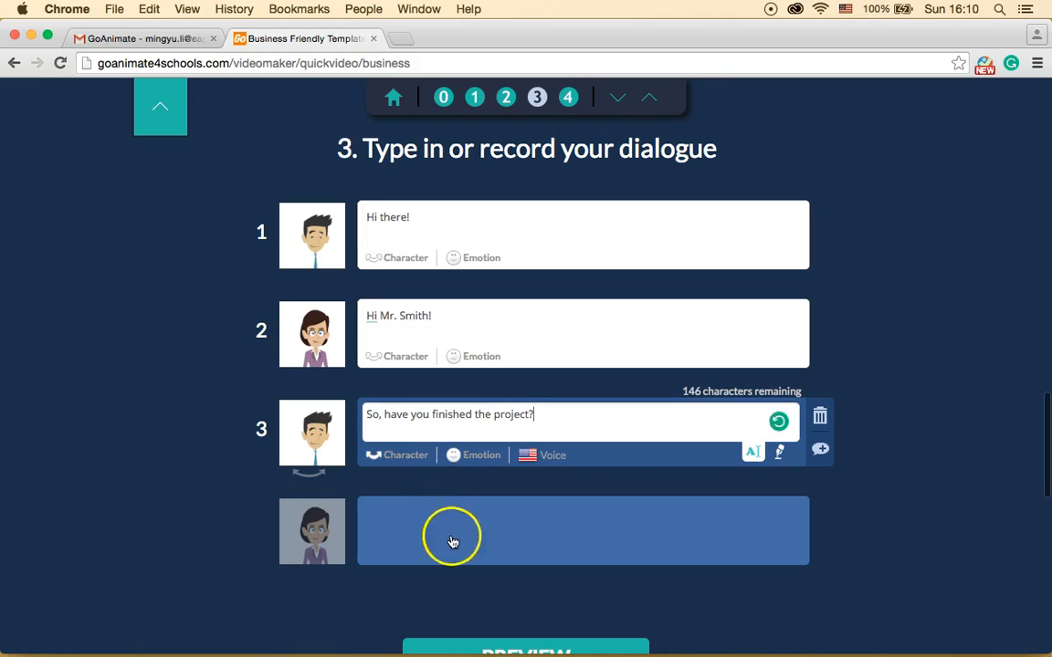
{"action": "left_click", "coordinate": [479, 519]}
{"action": "type", "text": "No."}
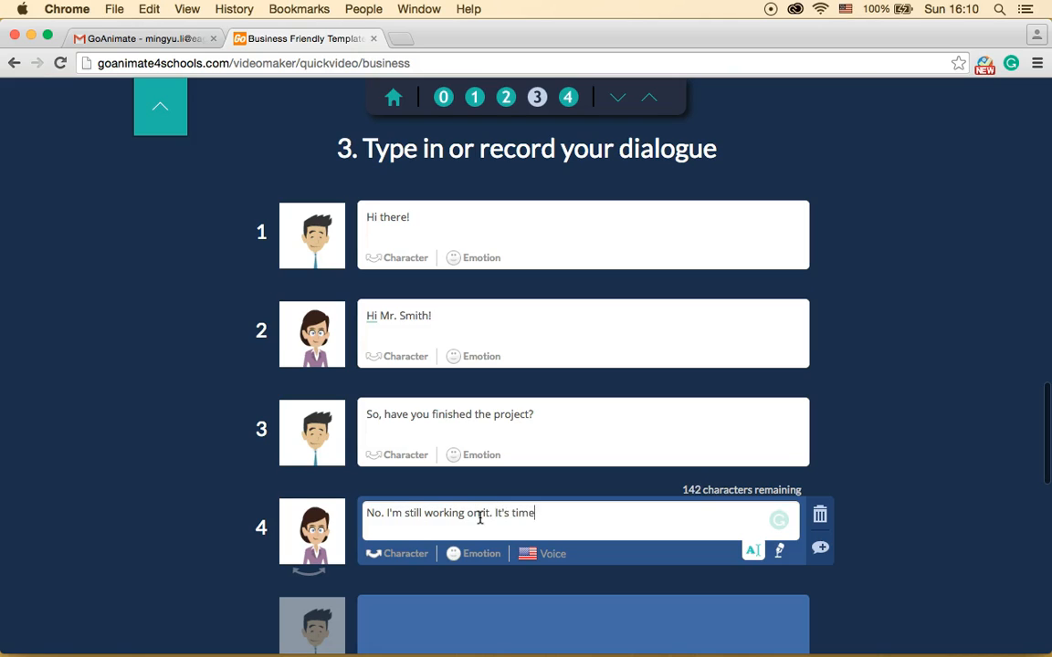
- Write the fifth line, 'Yes. I spent 5 days to complete it.', and generate the preview
{"action": "left_click", "coordinate": [429, 589]}
{"action": "type", "text": "Y"}
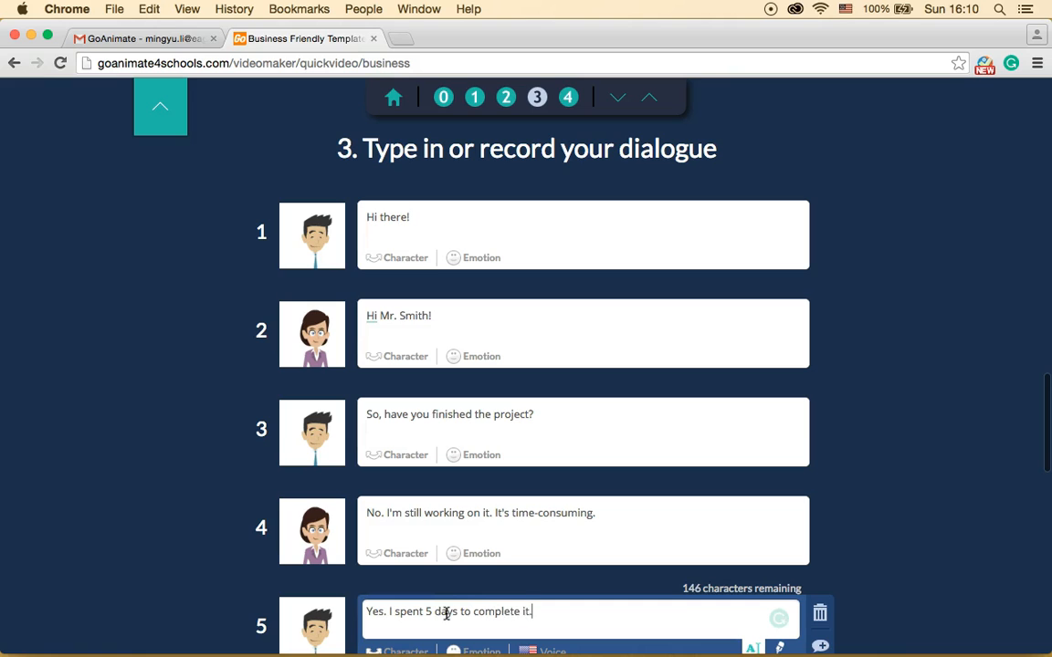
{"action": "key", "text": "Return"}
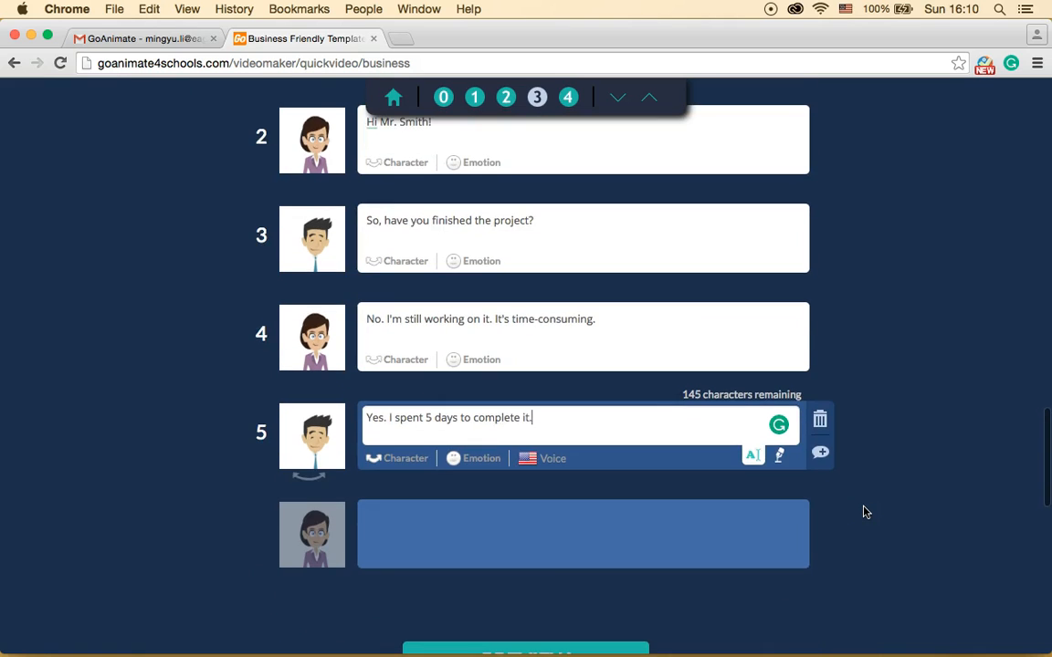
{"action": "scroll", "coordinate": [876, 429], "scroll_direction": "up", "scroll_amount": 3}
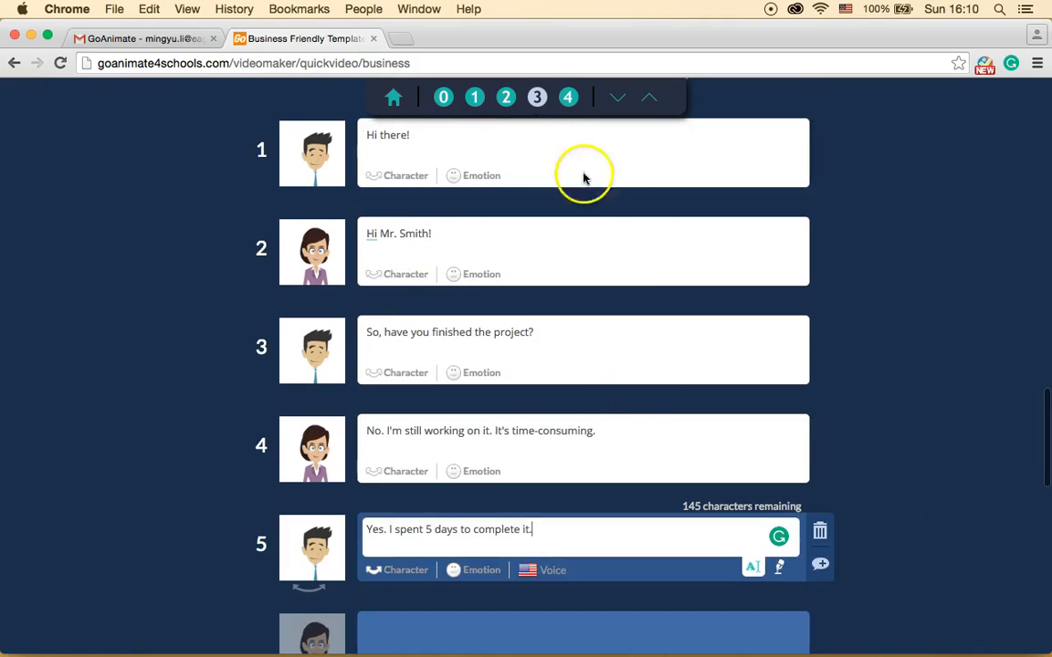
{"action": "scroll", "coordinate": [868, 375], "scroll_direction": "down", "scroll_amount": 5}
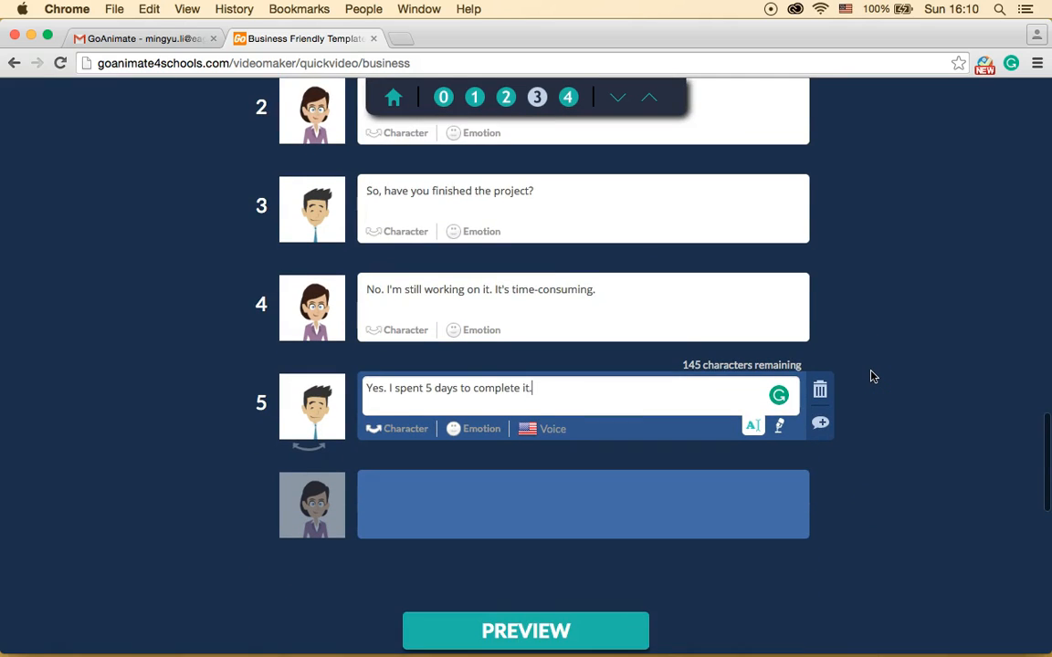
{"action": "left_click", "coordinate": [557, 509]}
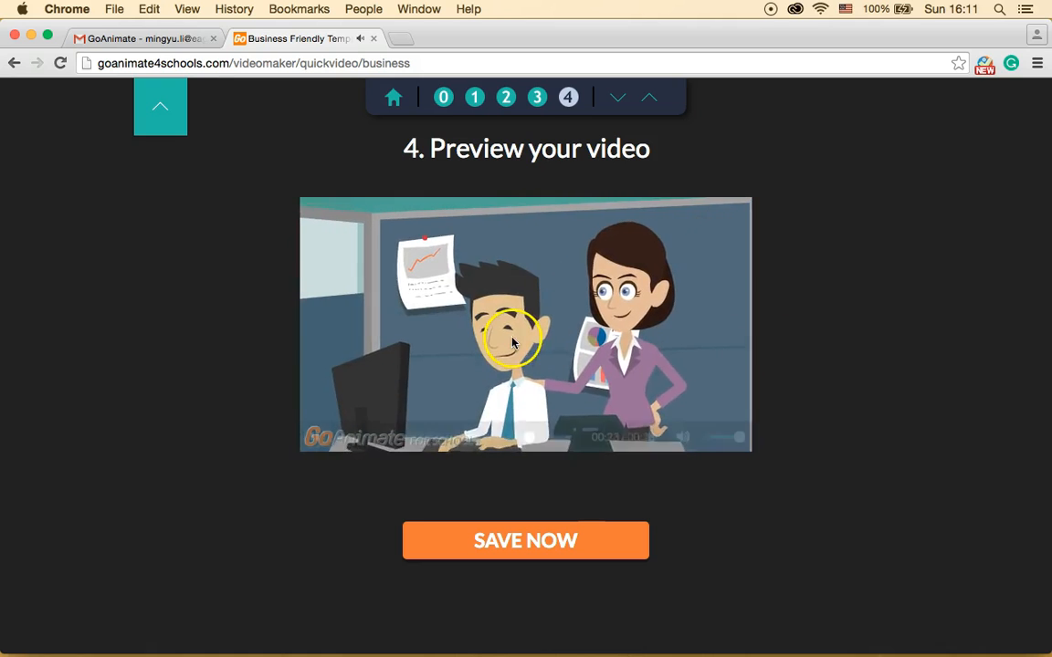
- Pause the office dialogue preview at 00:25 of 00:28
{"action": "mouse_move", "coordinate": [728, 375]}
{"action": "left_click", "coordinate": [314, 442]}
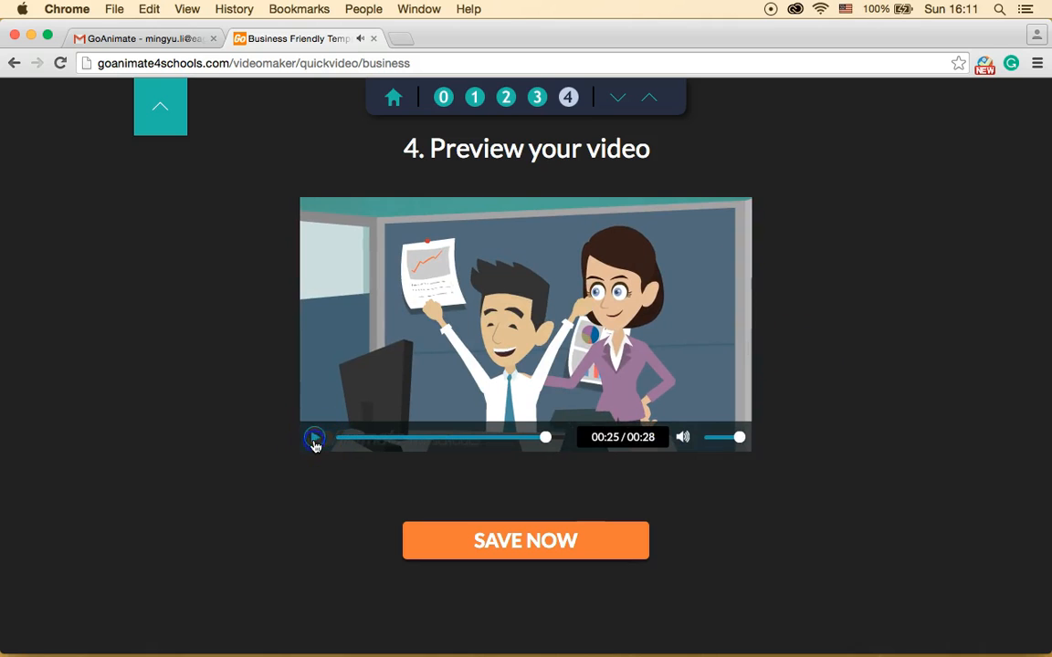
- Browse to the next scene setting in the Choose a setting carousel
{"action": "scroll", "coordinate": [193, 436], "scroll_direction": "up", "scroll_amount": 2}
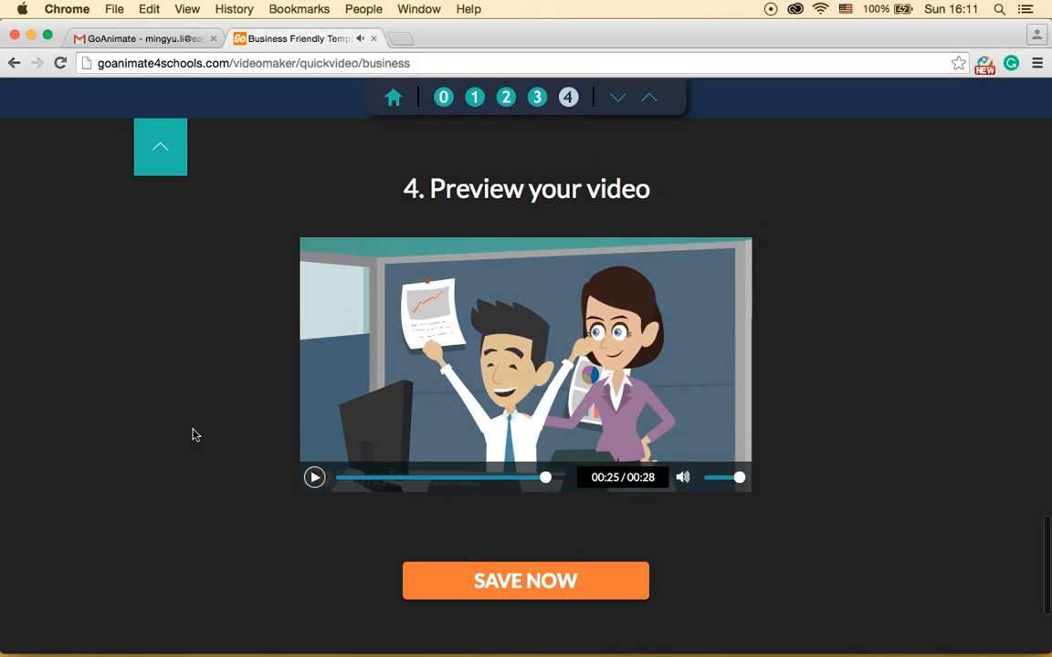
{"action": "scroll", "coordinate": [193, 435], "scroll_direction": "up", "scroll_amount": 5}
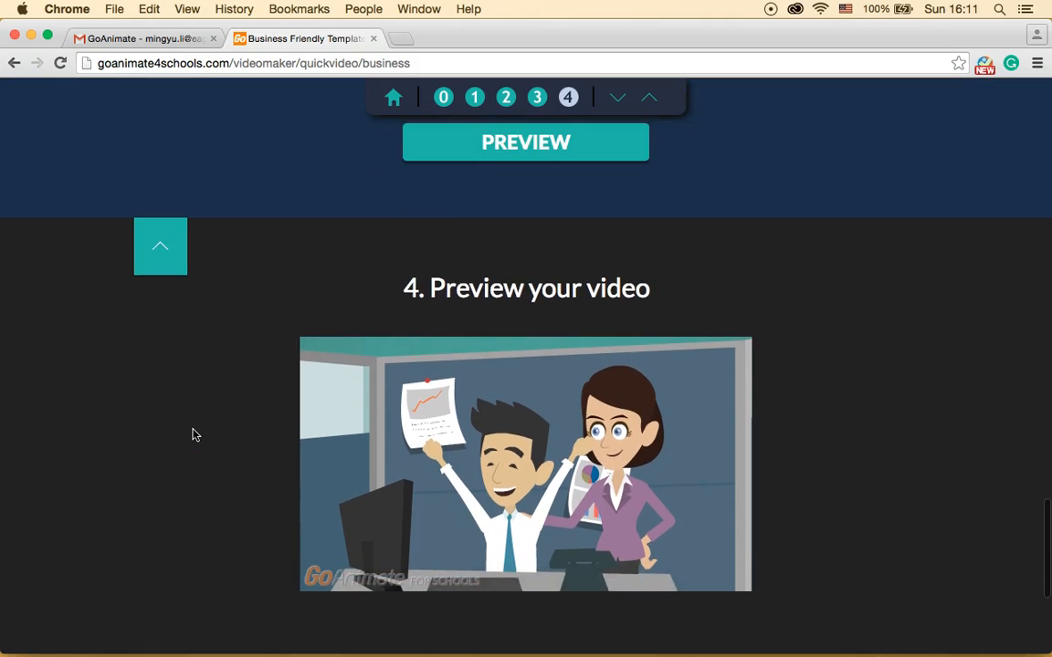
{"action": "scroll", "coordinate": [192, 436], "scroll_direction": "up", "scroll_amount": 10}
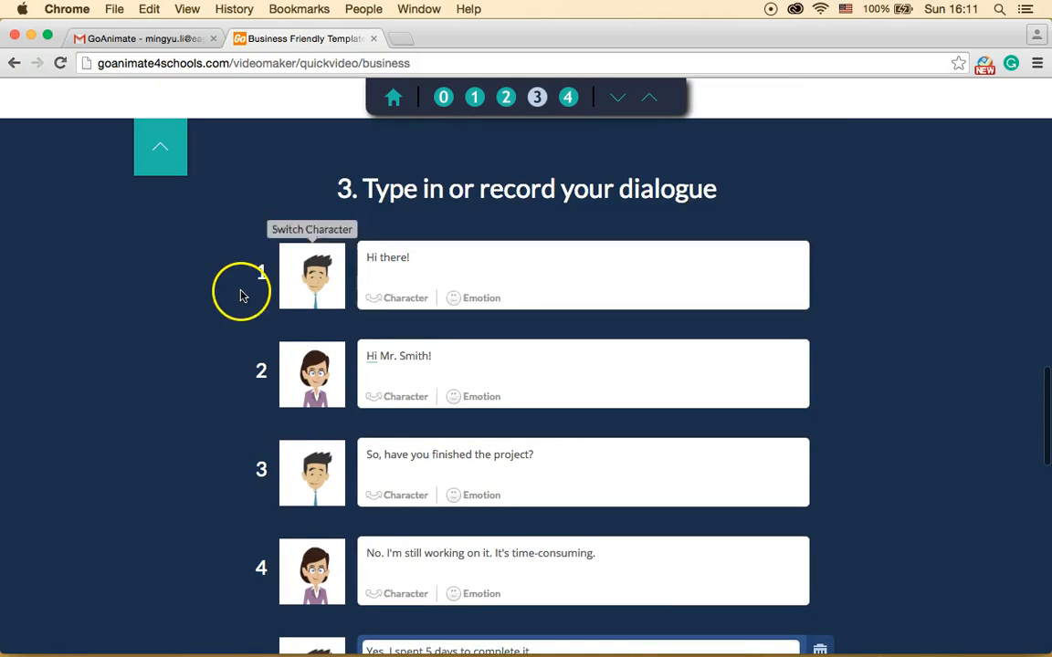
{"action": "scroll", "coordinate": [240, 294], "scroll_direction": "up", "scroll_amount": 15}
{"action": "scroll", "coordinate": [429, 356], "scroll_direction": "down", "scroll_amount": 3}
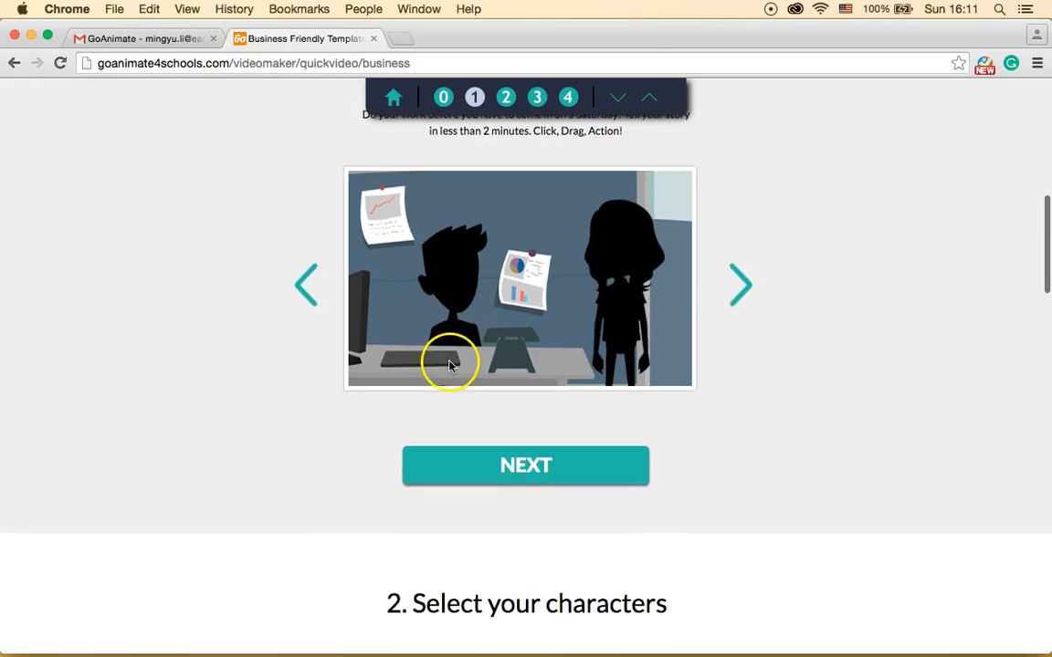
{"action": "left_click", "coordinate": [740, 278]}
- Switch the setting back to 'Don't Be A Square In Your Cubicle' and scroll to Preview your video
{"action": "scroll", "coordinate": [767, 397], "scroll_direction": "down", "scroll_amount": 5}
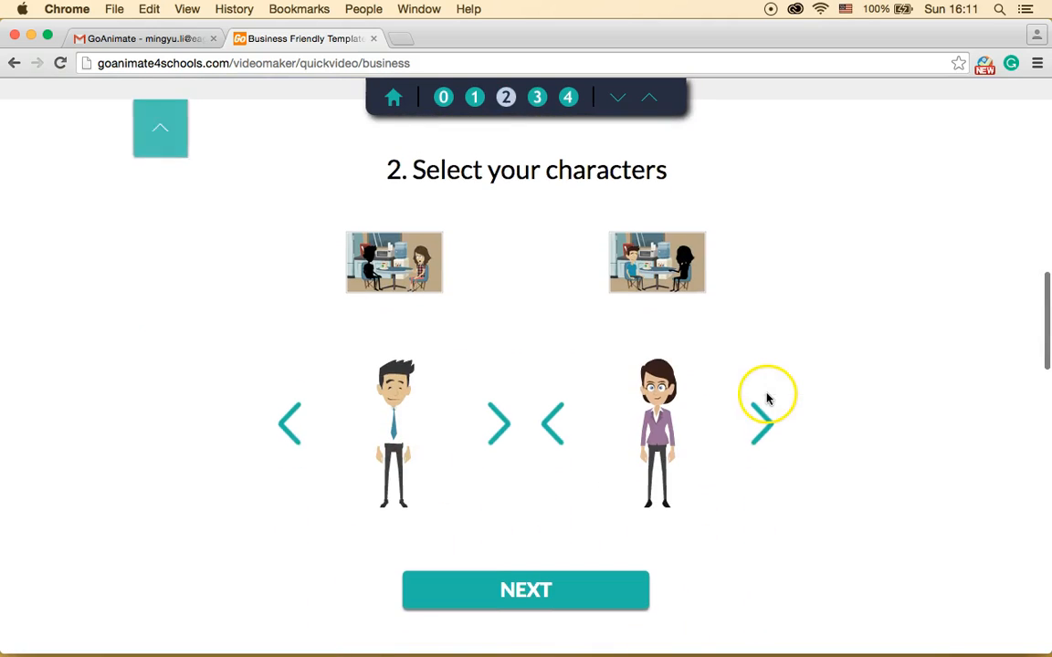
{"action": "scroll", "coordinate": [833, 431], "scroll_direction": "down", "scroll_amount": 5}
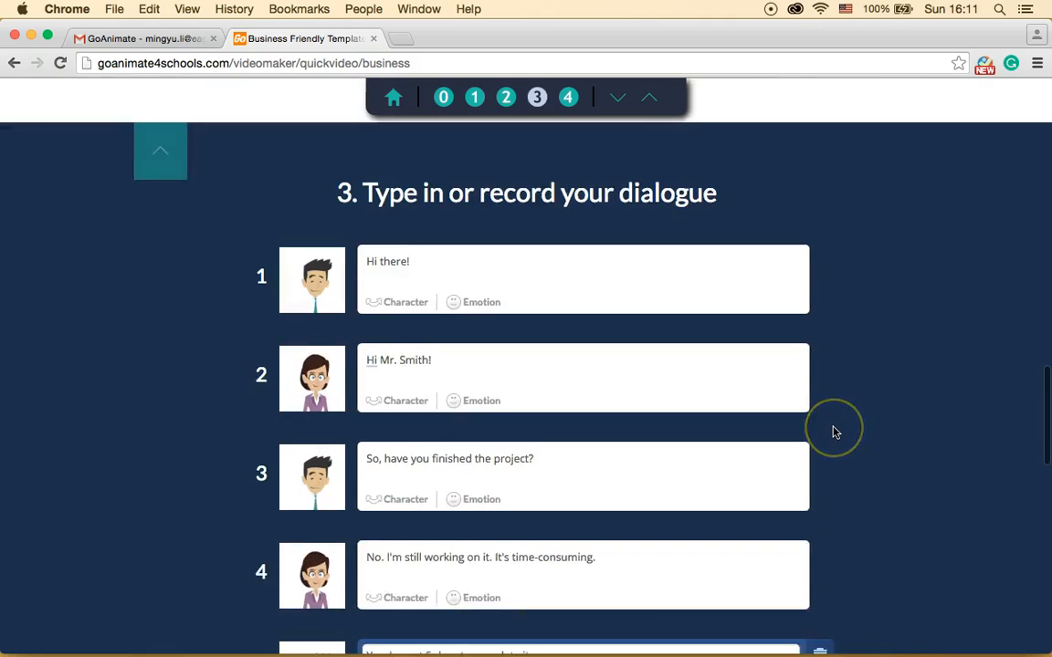
{"action": "scroll", "coordinate": [831, 429], "scroll_direction": "down", "scroll_amount": 3}
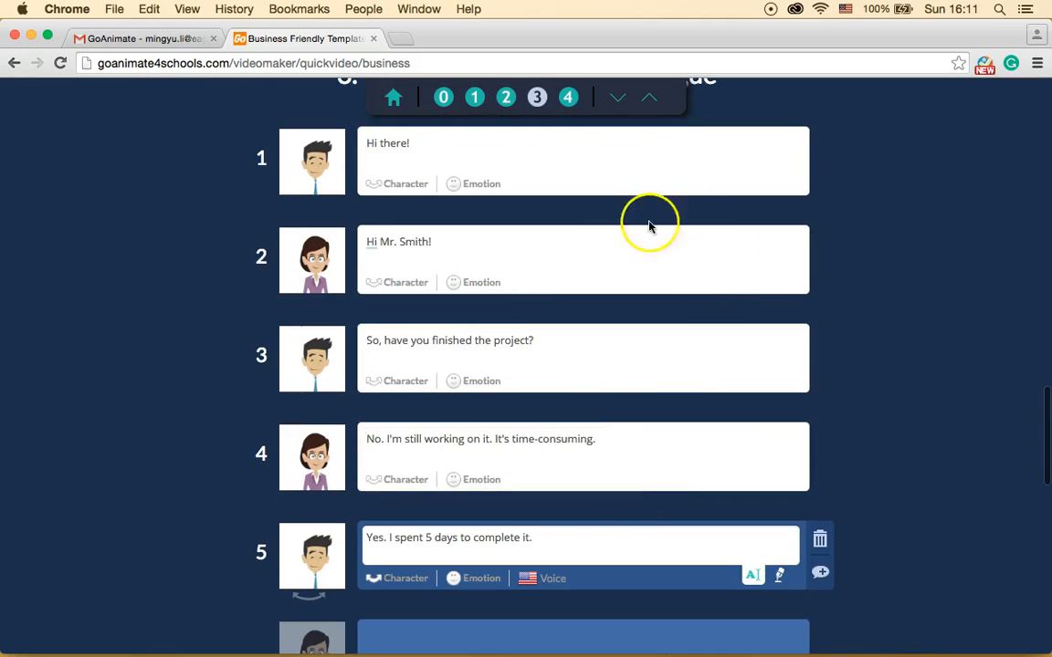
{"action": "scroll", "coordinate": [917, 420], "scroll_direction": "down", "scroll_amount": 5}
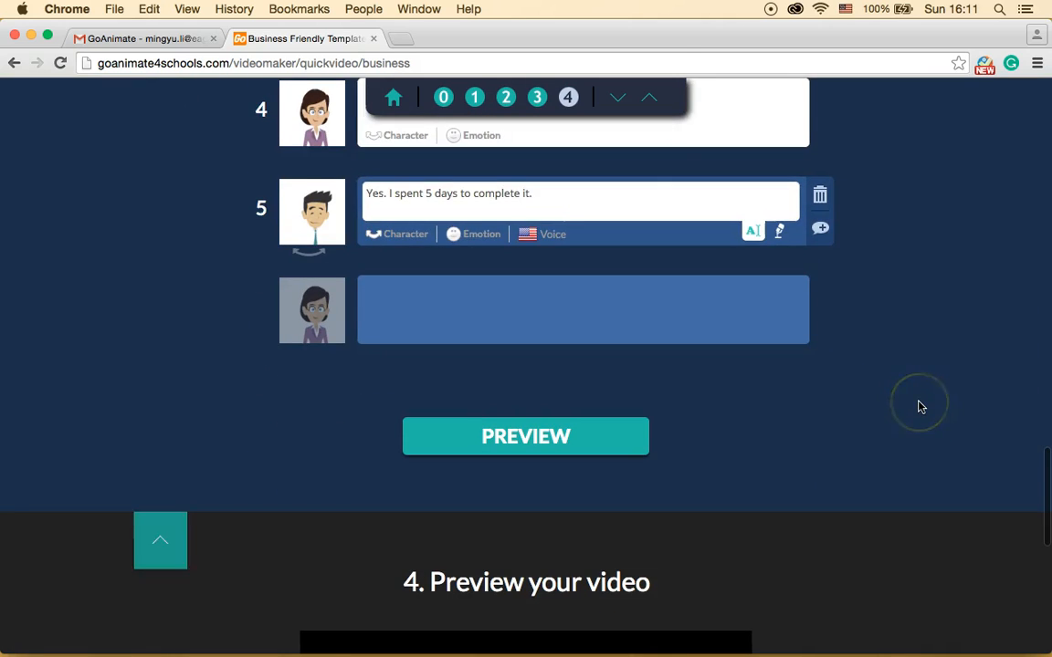
{"action": "scroll", "coordinate": [917, 406], "scroll_direction": "down", "scroll_amount": 3}
{"action": "scroll", "coordinate": [704, 366], "scroll_direction": "down", "scroll_amount": 3}
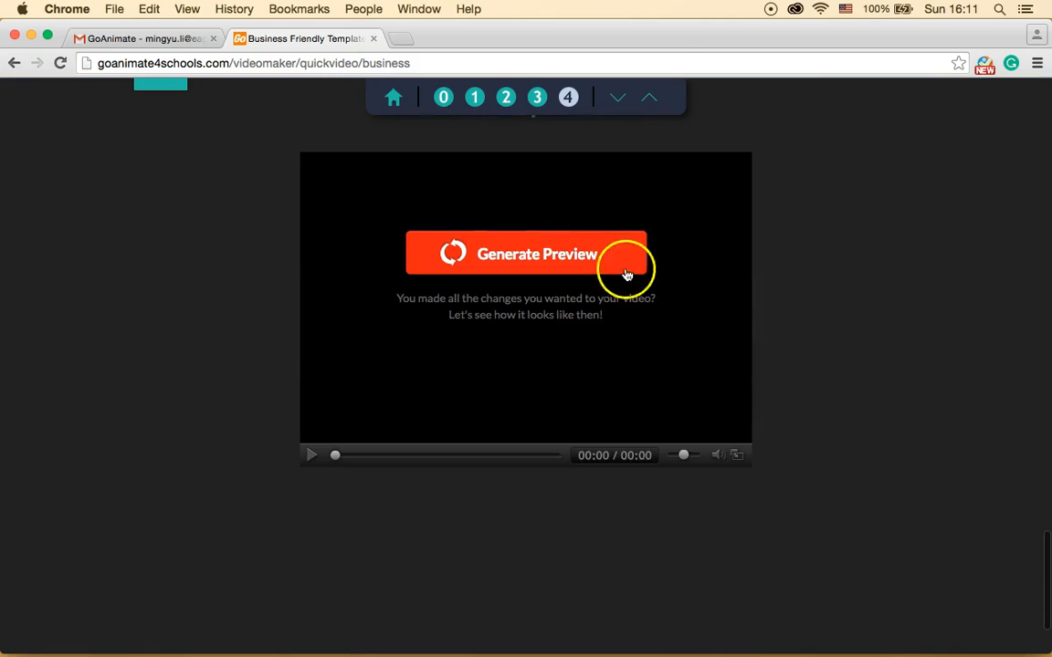
{"action": "scroll", "coordinate": [833, 279], "scroll_direction": "up", "scroll_amount": 5}
{"action": "scroll", "coordinate": [834, 282], "scroll_direction": "up", "scroll_amount": 10}
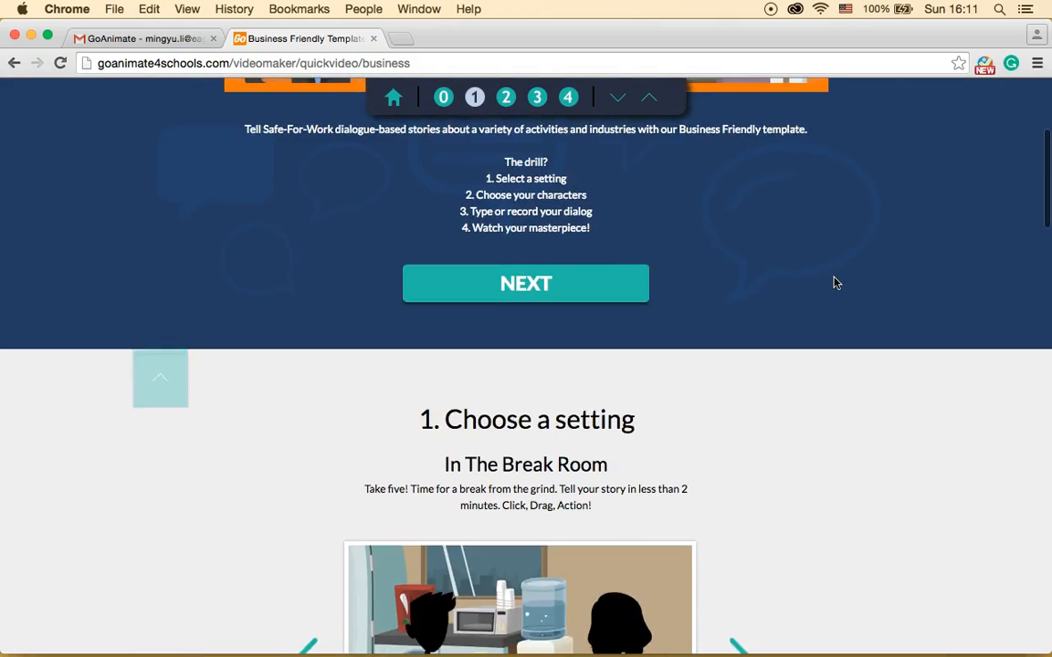
{"action": "scroll", "coordinate": [833, 283], "scroll_direction": "down", "scroll_amount": 3}
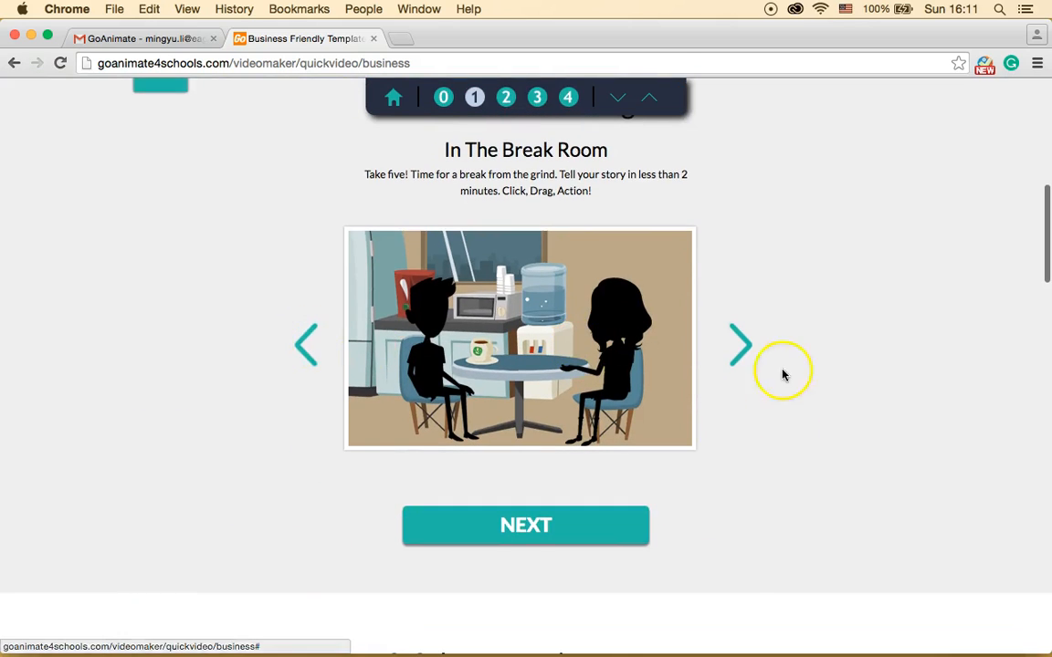
{"action": "scroll", "coordinate": [782, 372], "scroll_direction": "down", "scroll_amount": 10}
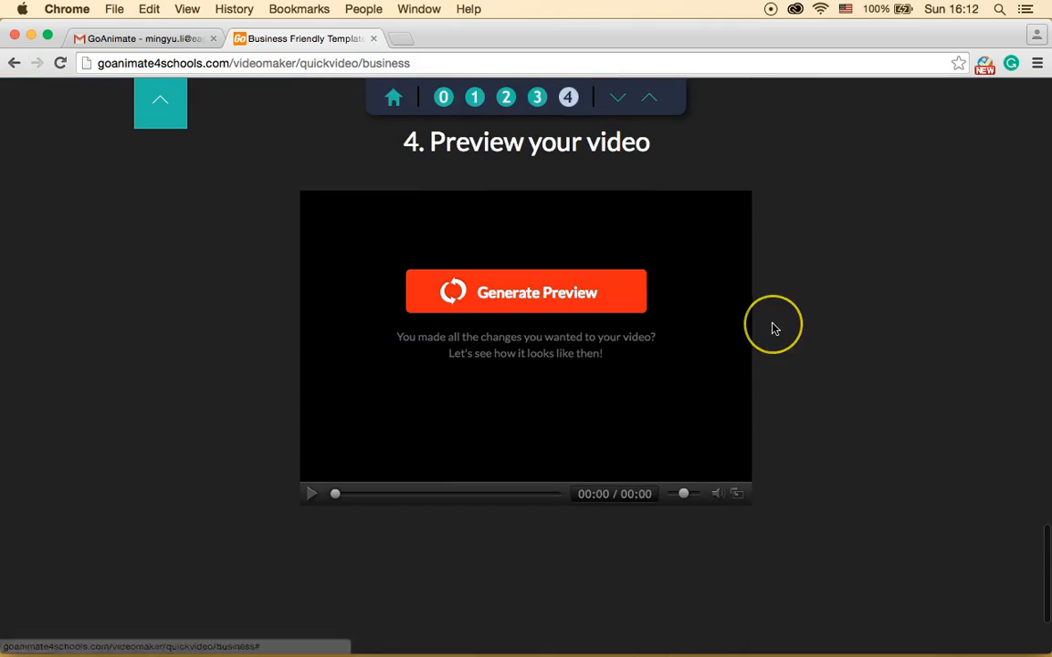
{"action": "scroll", "coordinate": [771, 327], "scroll_direction": "up", "scroll_amount": 10}
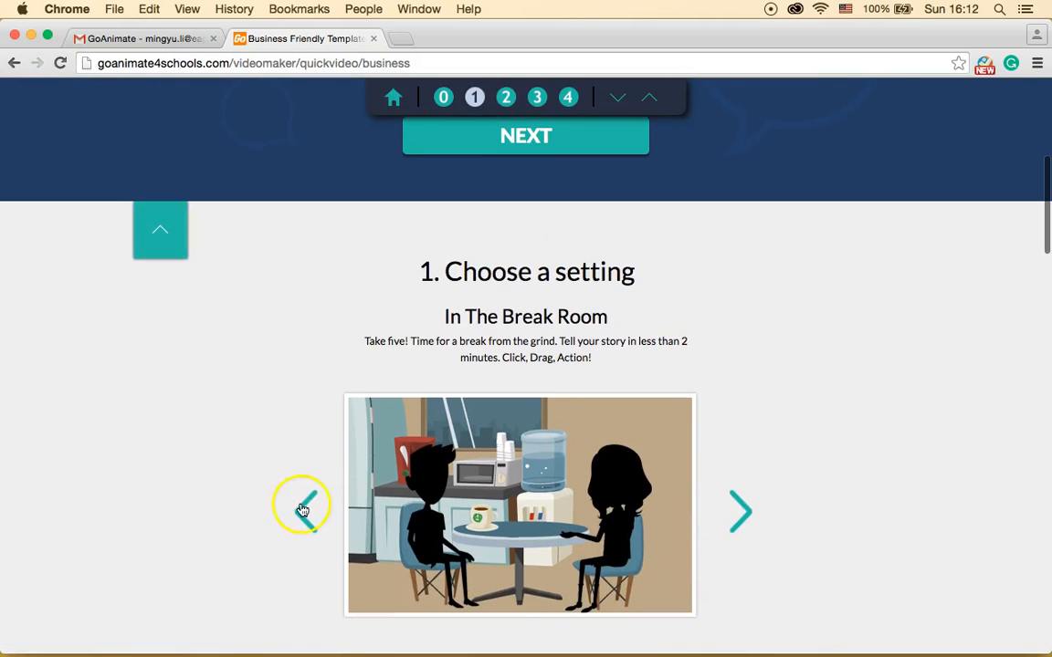
{"action": "left_click", "coordinate": [302, 509]}
{"action": "scroll", "coordinate": [304, 504], "scroll_direction": "down", "scroll_amount": 10}
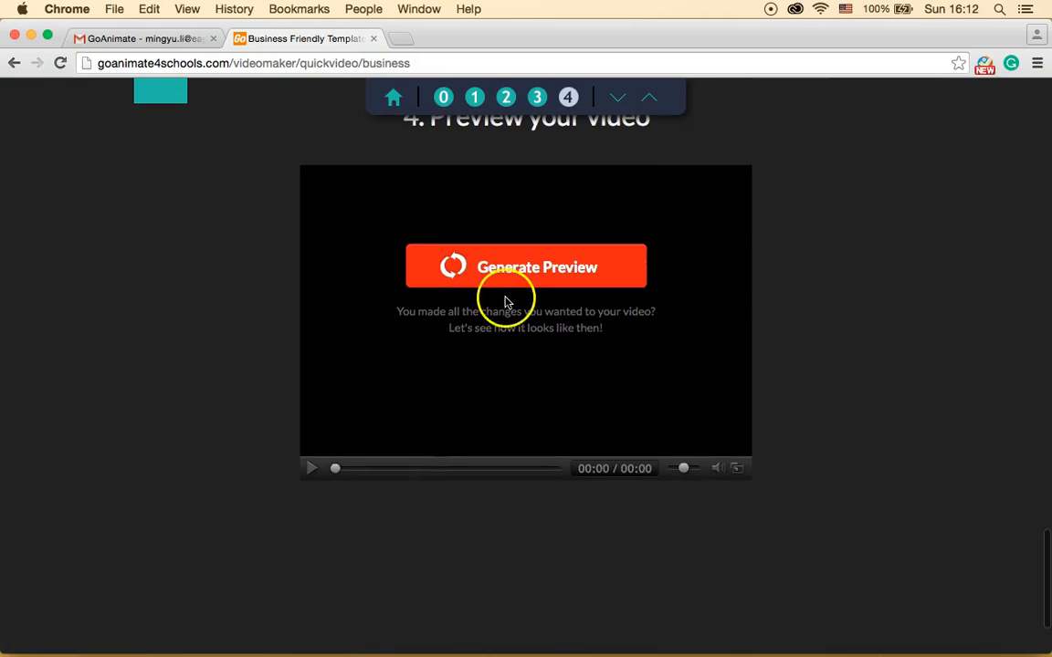
- Generate the preview of the cubicle office dialogue and play the 28-second video
{"action": "left_click", "coordinate": [505, 293]}
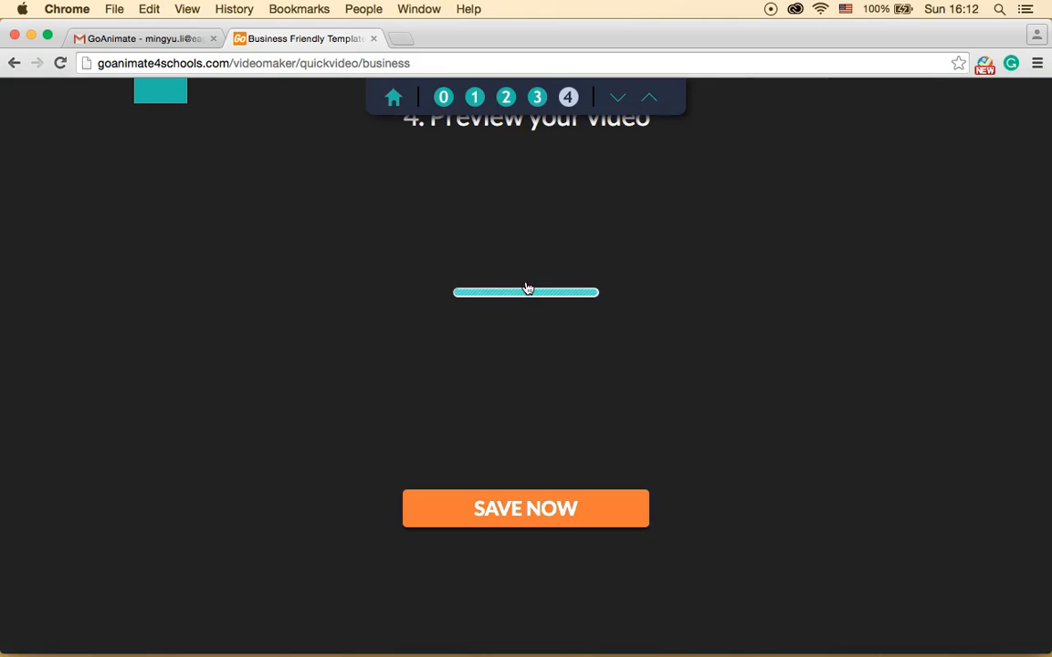
{"action": "left_click", "coordinate": [505, 340]}
{"action": "left_click", "coordinate": [312, 406]}
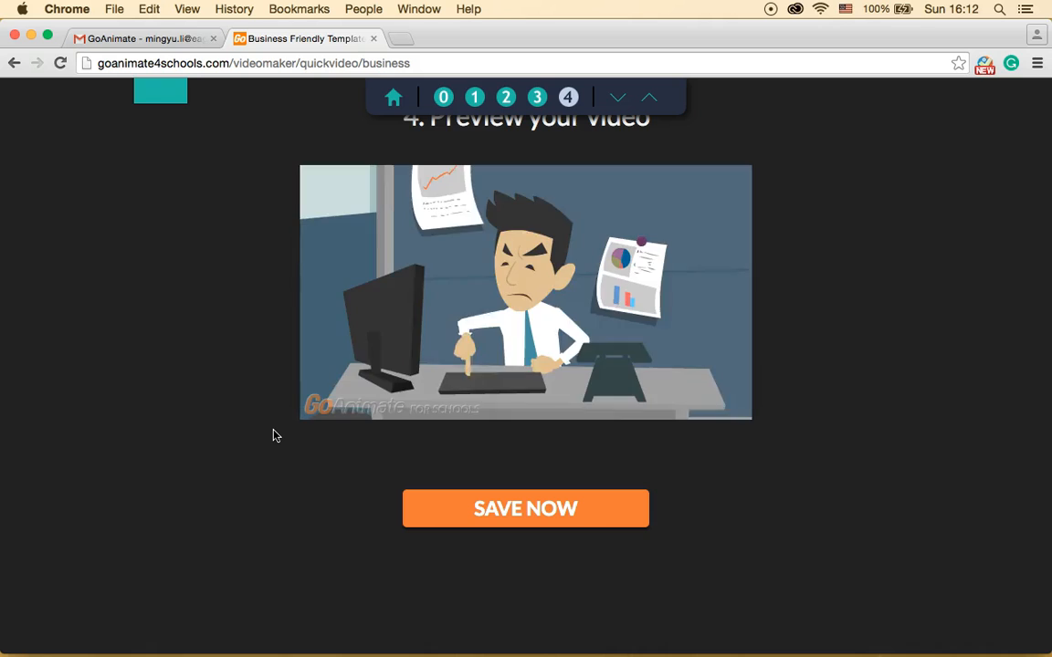
{"action": "left_click", "coordinate": [316, 405]}
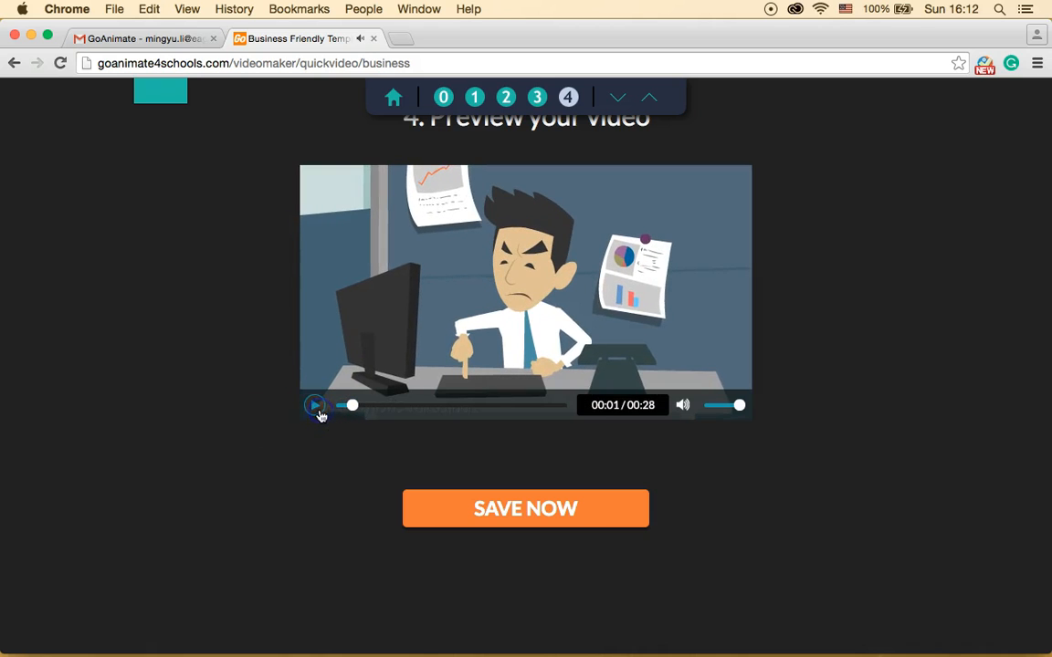
{"action": "left_click", "coordinate": [198, 398]}
{"action": "scroll", "coordinate": [198, 398], "scroll_direction": "up", "scroll_amount": 1}
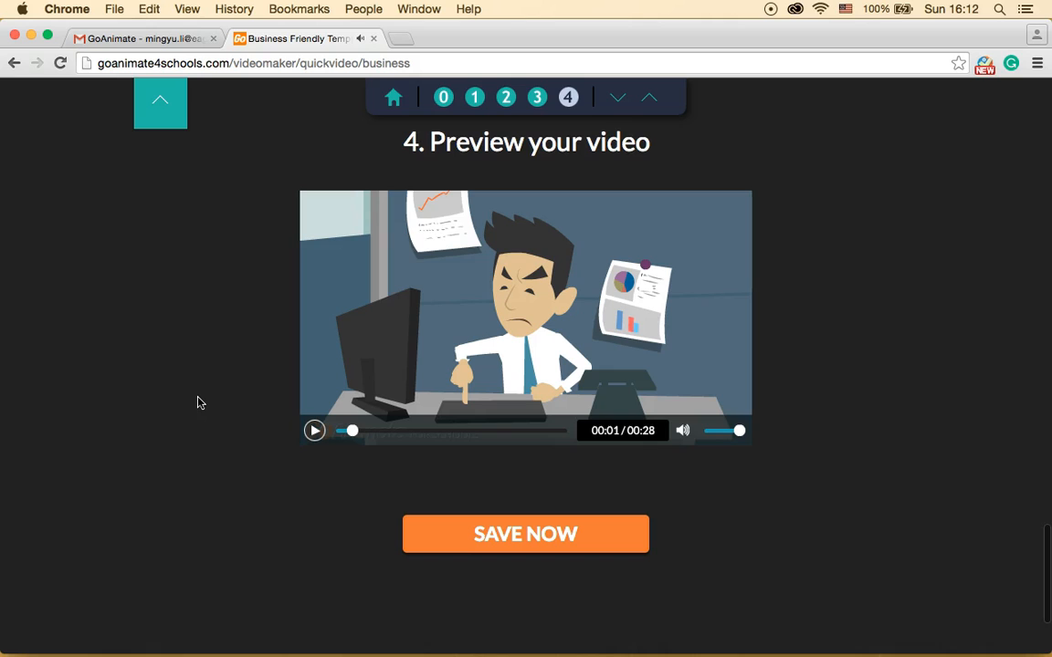
- Save the video titled 'test 2' with the cubicle scene as its thumbnail
{"action": "left_click", "coordinate": [476, 535]}
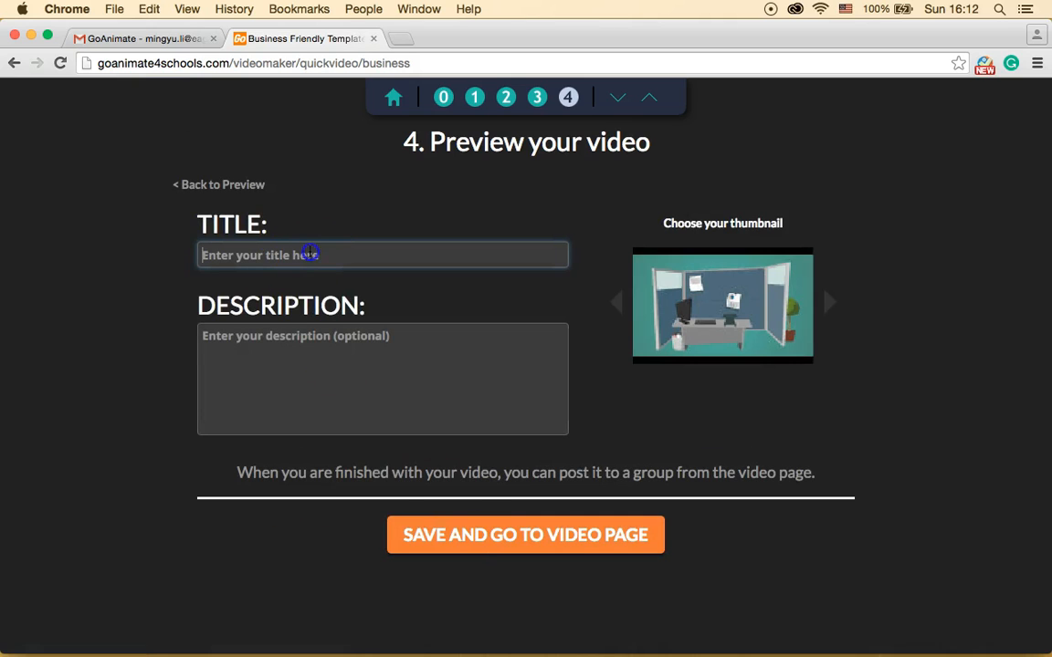
{"action": "type", "text": "test 2"}
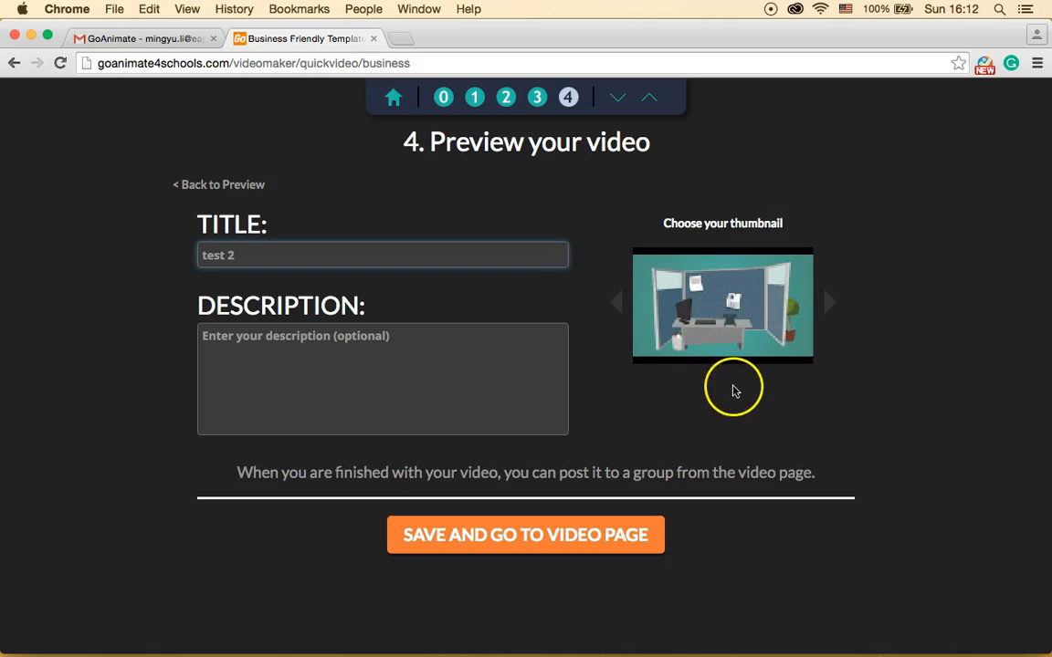
{"action": "left_click", "coordinate": [825, 307]}
{"action": "left_click", "coordinate": [621, 302]}
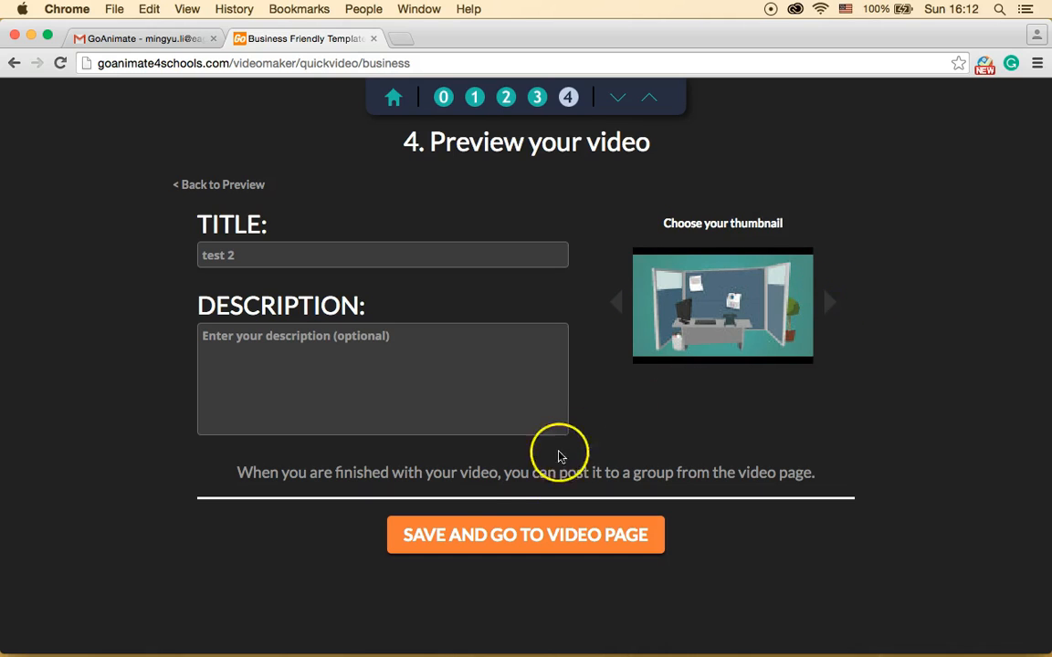
{"action": "left_click", "coordinate": [510, 533]}
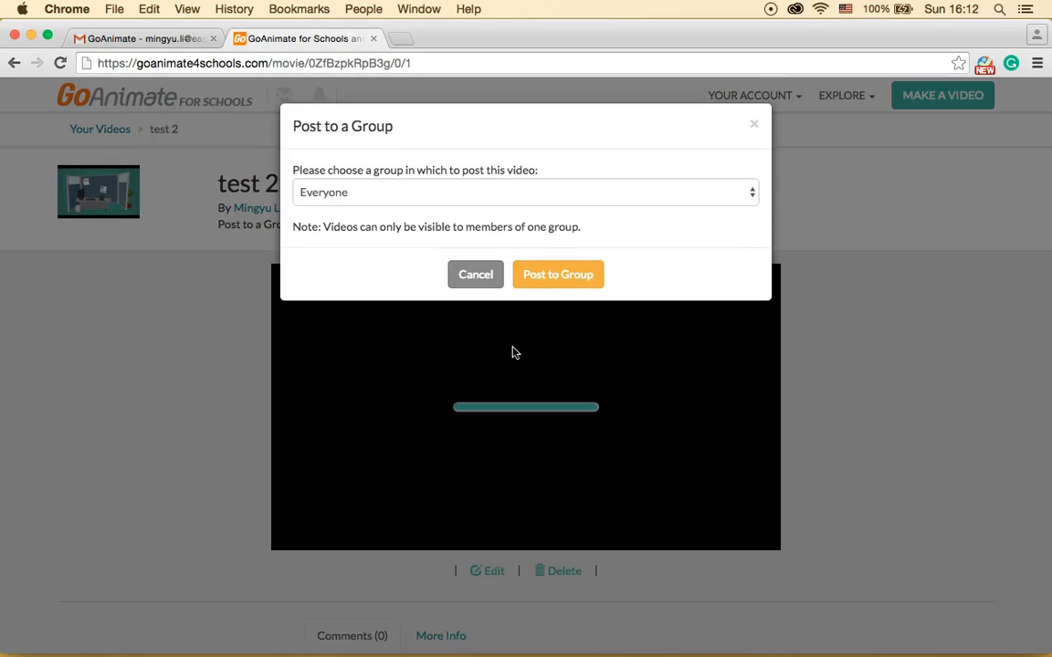
- Post 'test 2' to the Everyone group, find it in Explore Videos, and begin a new video
{"action": "left_click", "coordinate": [548, 277]}
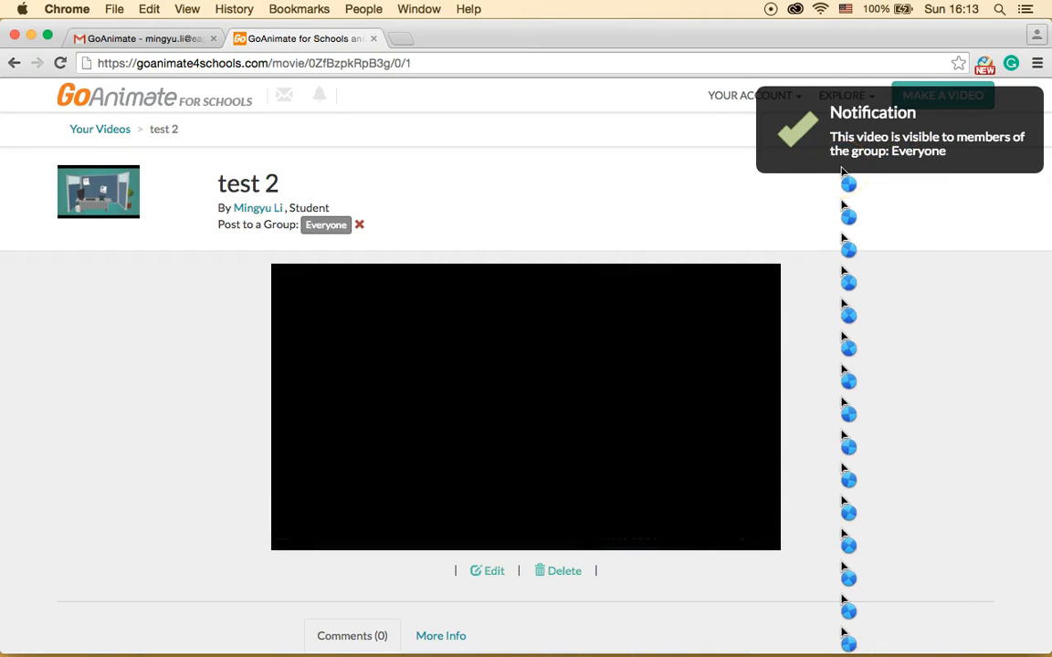
{"action": "left_click", "coordinate": [785, 149]}
{"action": "left_click", "coordinate": [841, 96]}
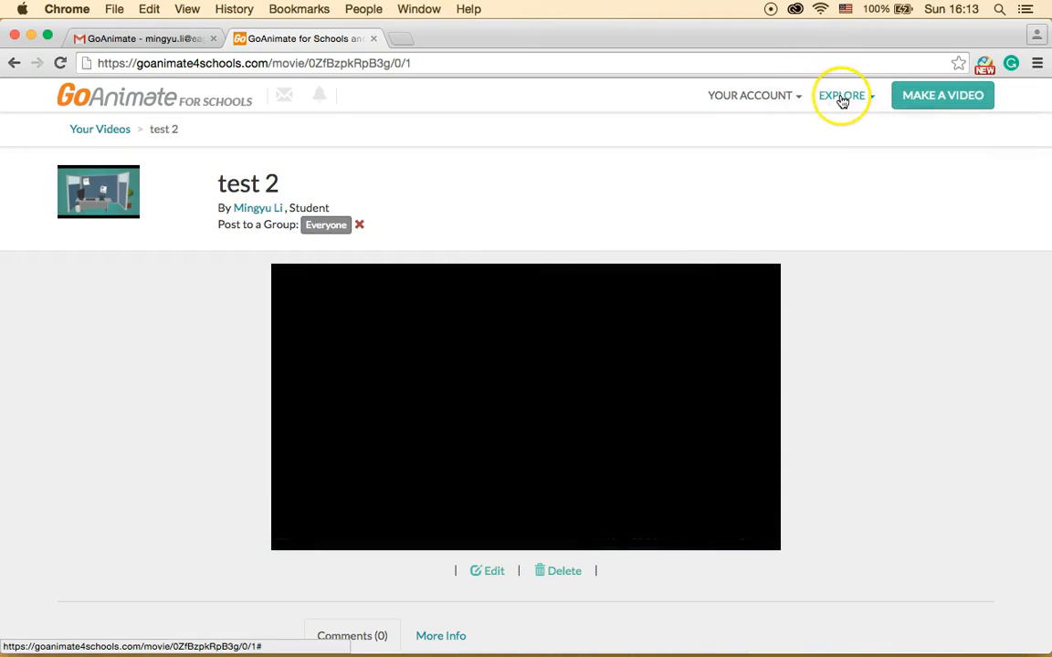
{"action": "left_click", "coordinate": [832, 170]}
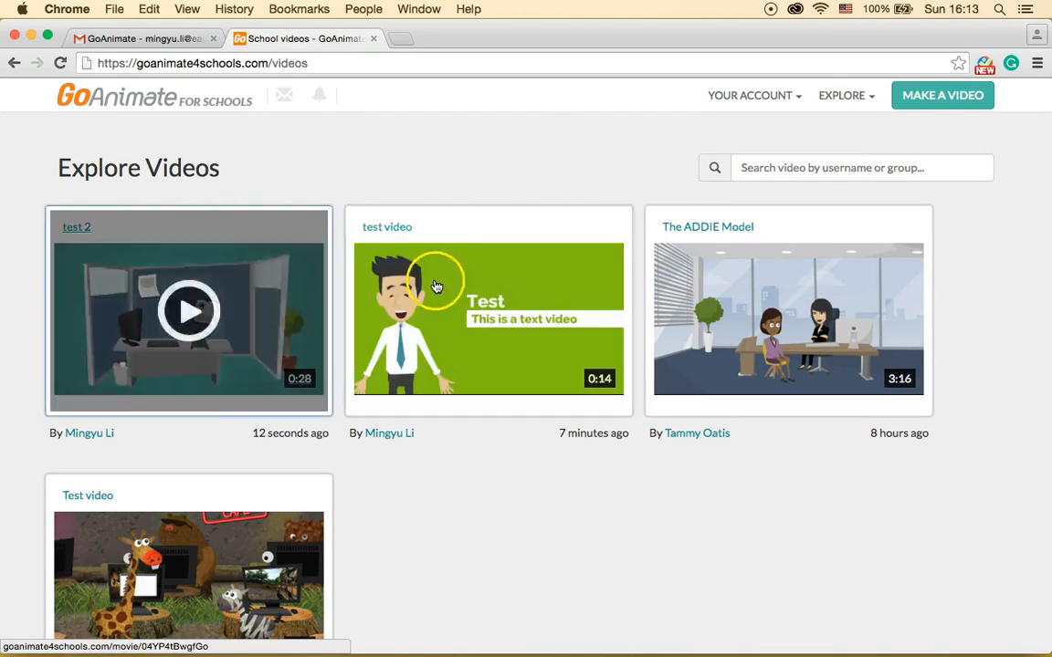
{"action": "left_click", "coordinate": [944, 106]}
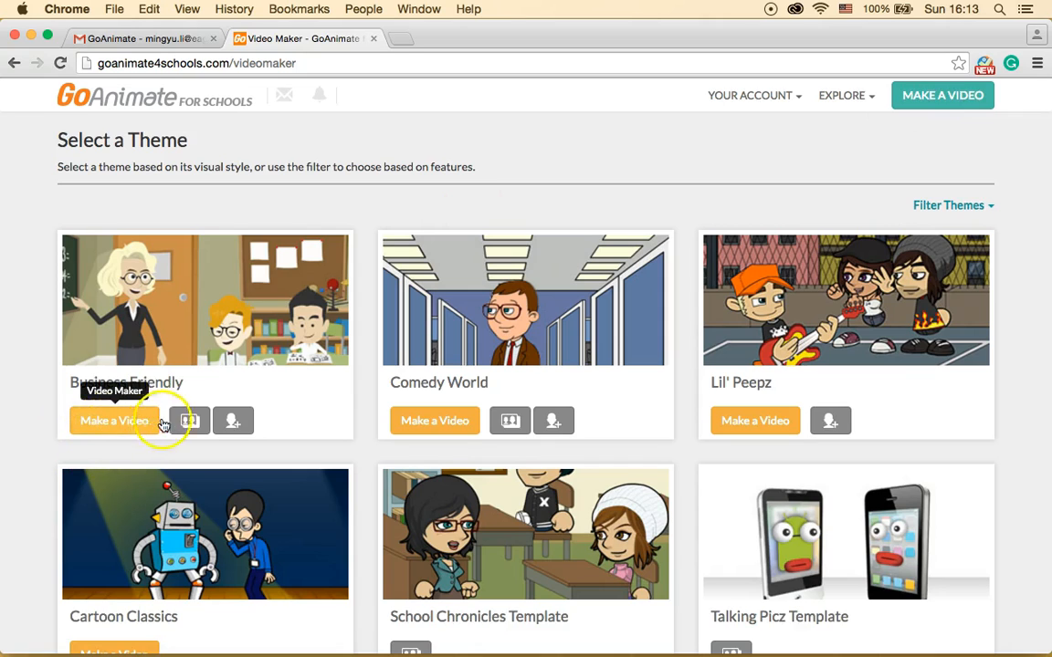
- Make a copy of the stock Adventurer character in the Business Friendly character creator
{"action": "left_click", "coordinate": [239, 424]}
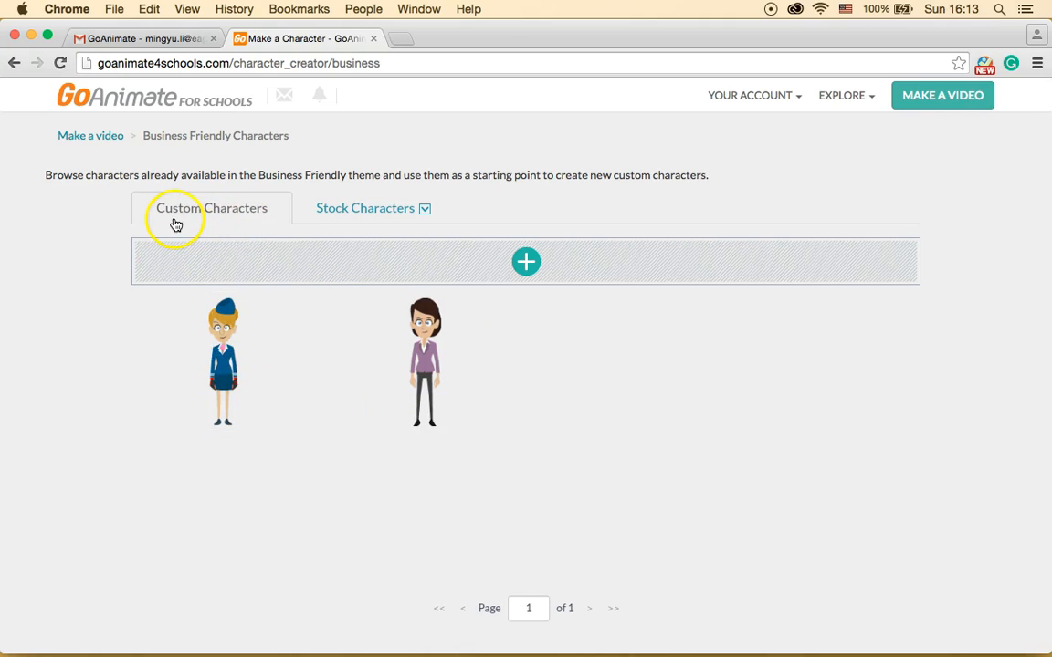
{"action": "left_click", "coordinate": [341, 217]}
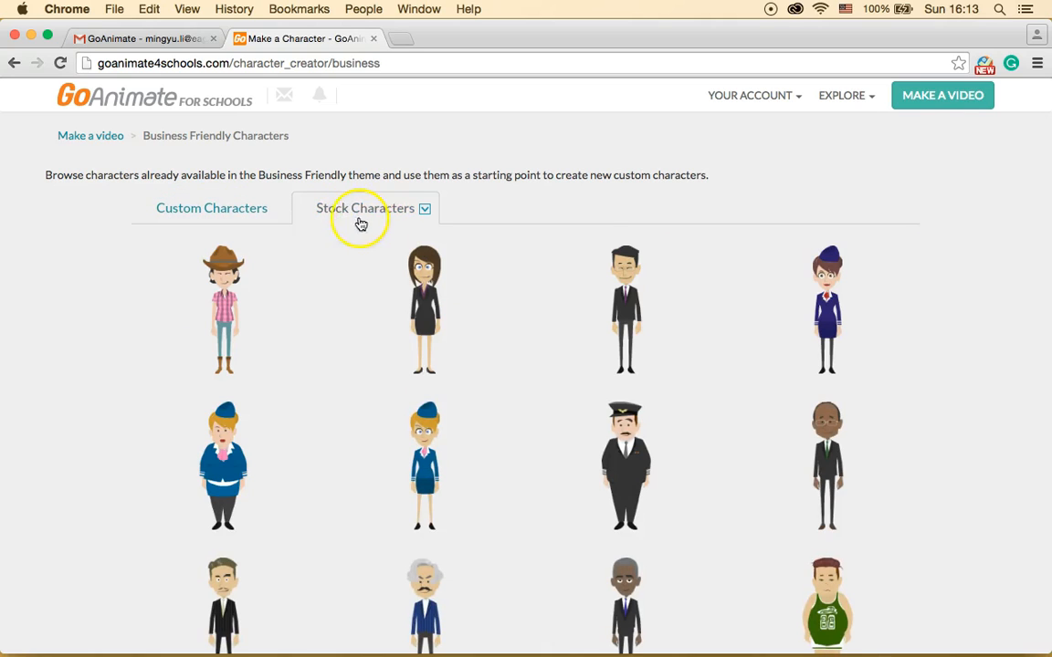
{"action": "scroll", "coordinate": [283, 430], "scroll_direction": "down", "scroll_amount": 1}
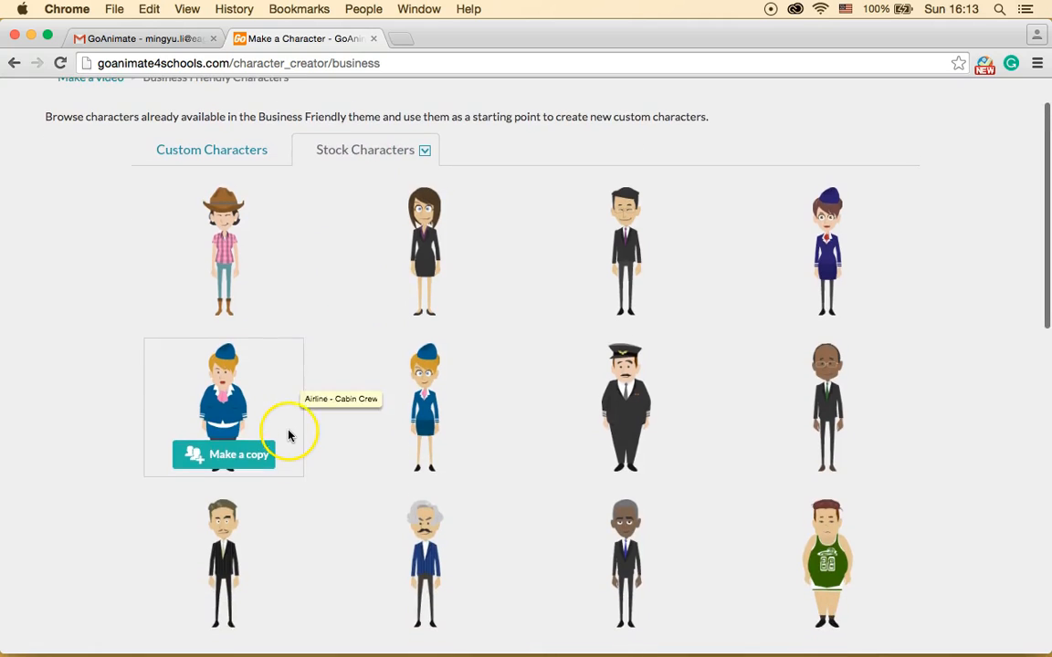
{"action": "left_click", "coordinate": [229, 300]}
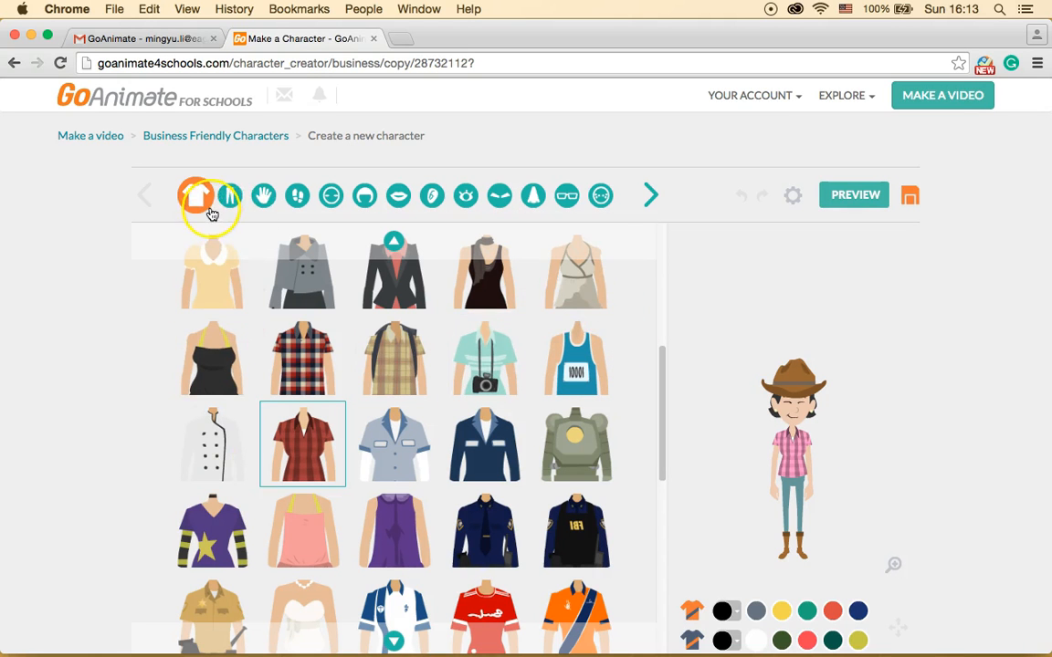
- Dress the character in a blue tank top, orange pants and black cleats
{"action": "left_click", "coordinate": [590, 354]}
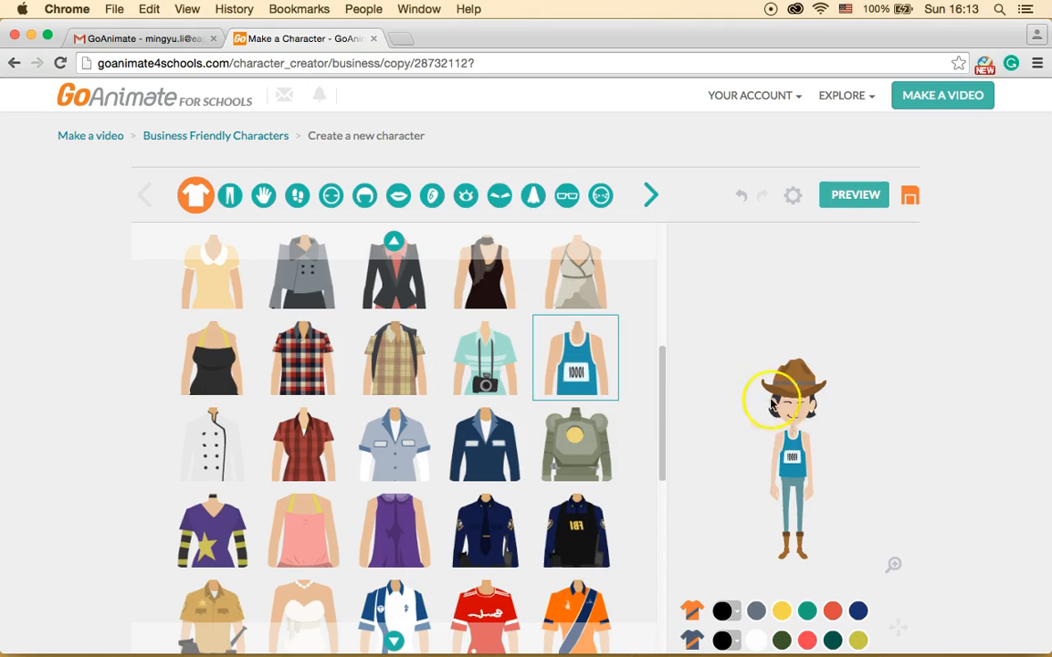
{"action": "left_click", "coordinate": [230, 198]}
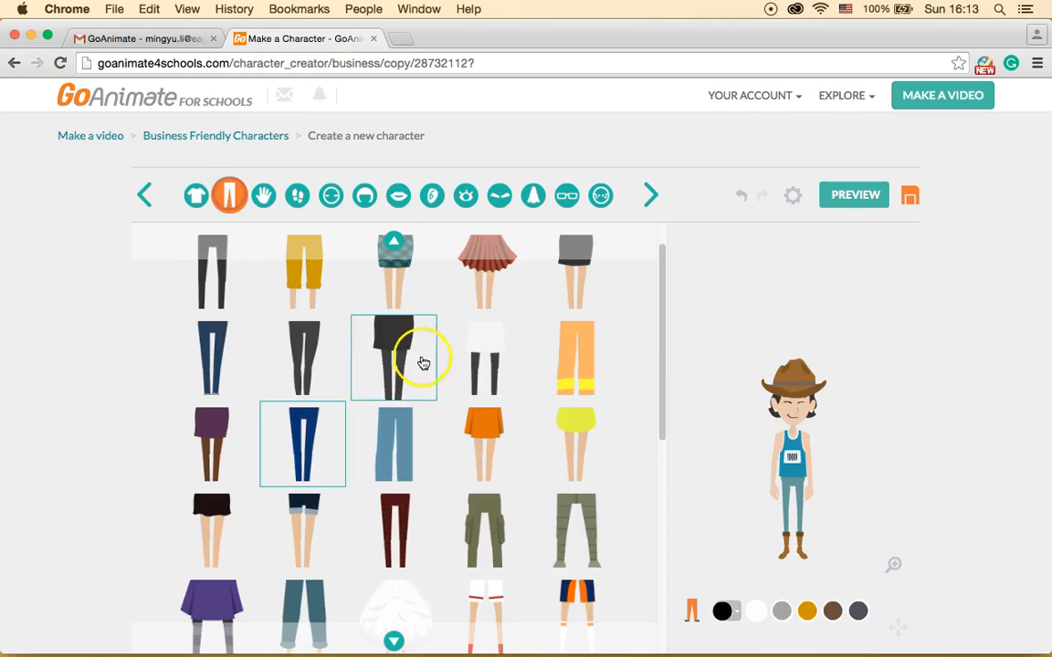
{"action": "left_click", "coordinate": [590, 382]}
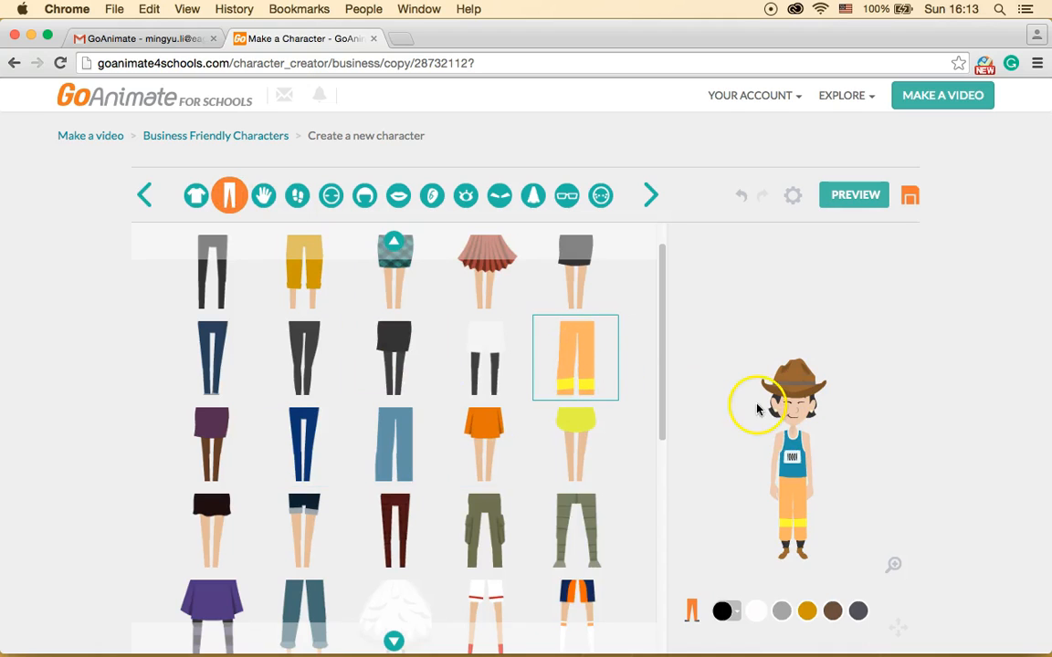
{"action": "left_click", "coordinate": [263, 197]}
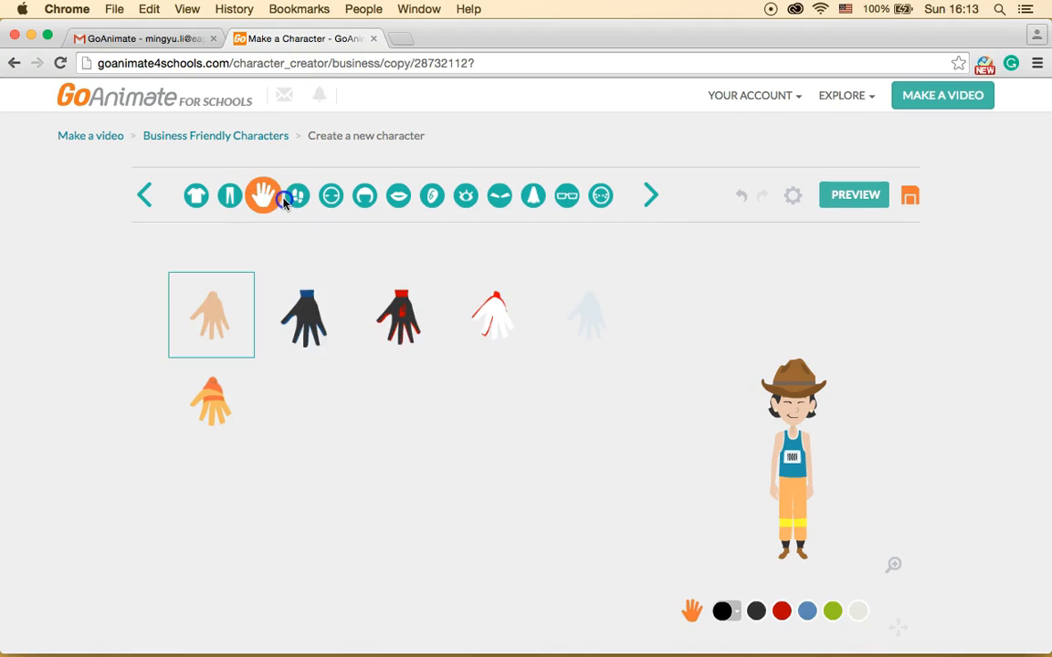
{"action": "left_click", "coordinate": [298, 197]}
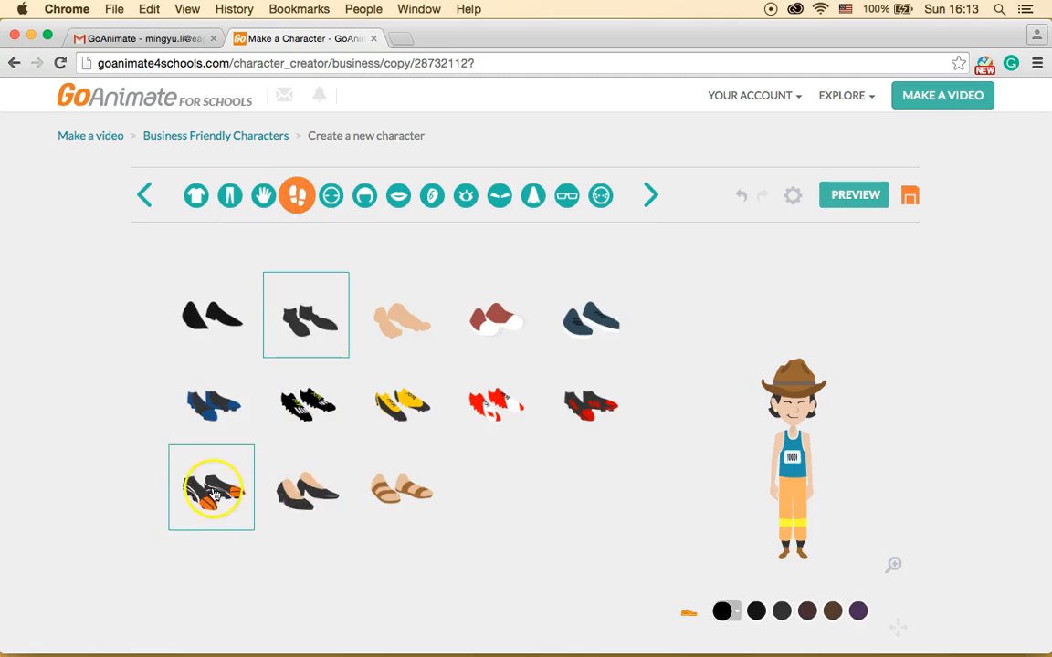
{"action": "left_click", "coordinate": [399, 402]}
{"action": "left_click", "coordinate": [321, 413]}
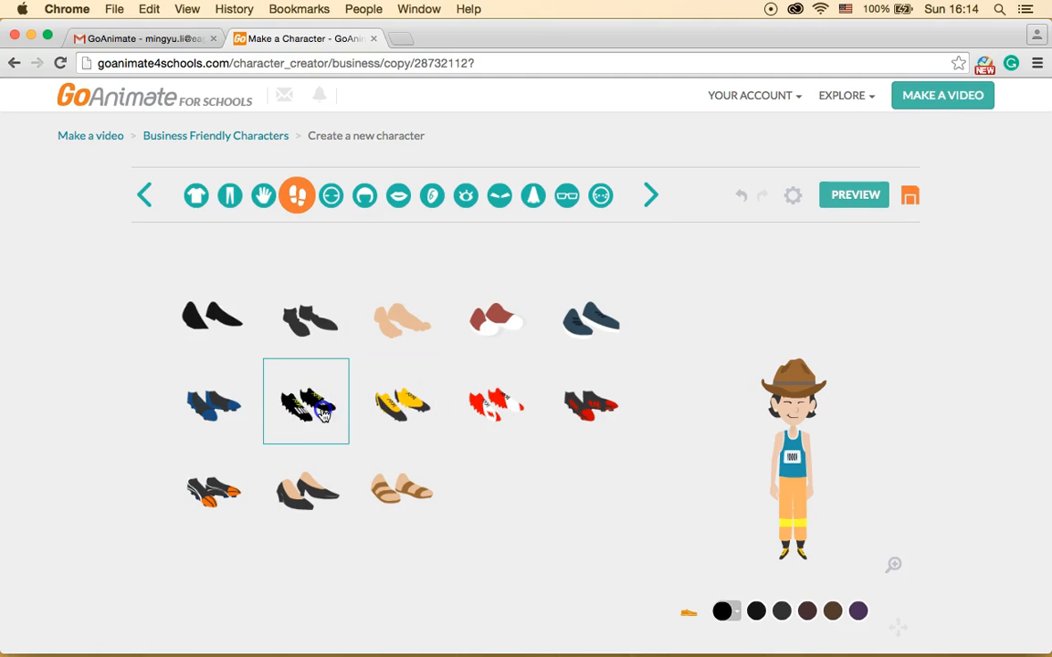
- Try out several face shapes, including the bearded one, then keep the original
{"action": "left_click", "coordinate": [330, 199]}
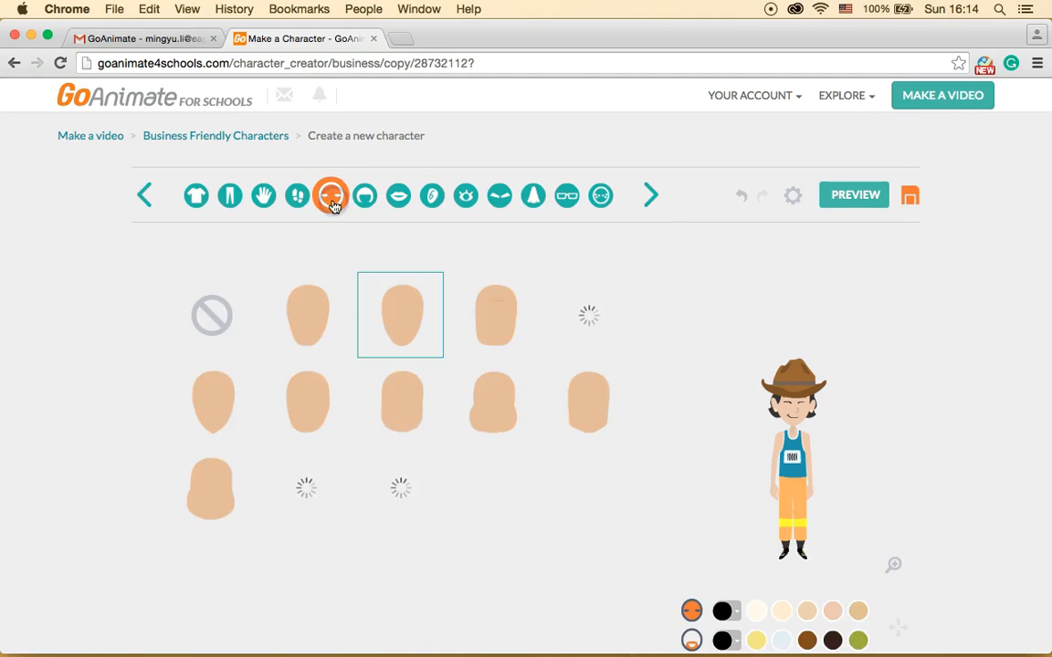
{"action": "left_click", "coordinate": [389, 432]}
{"action": "left_click", "coordinate": [393, 484]}
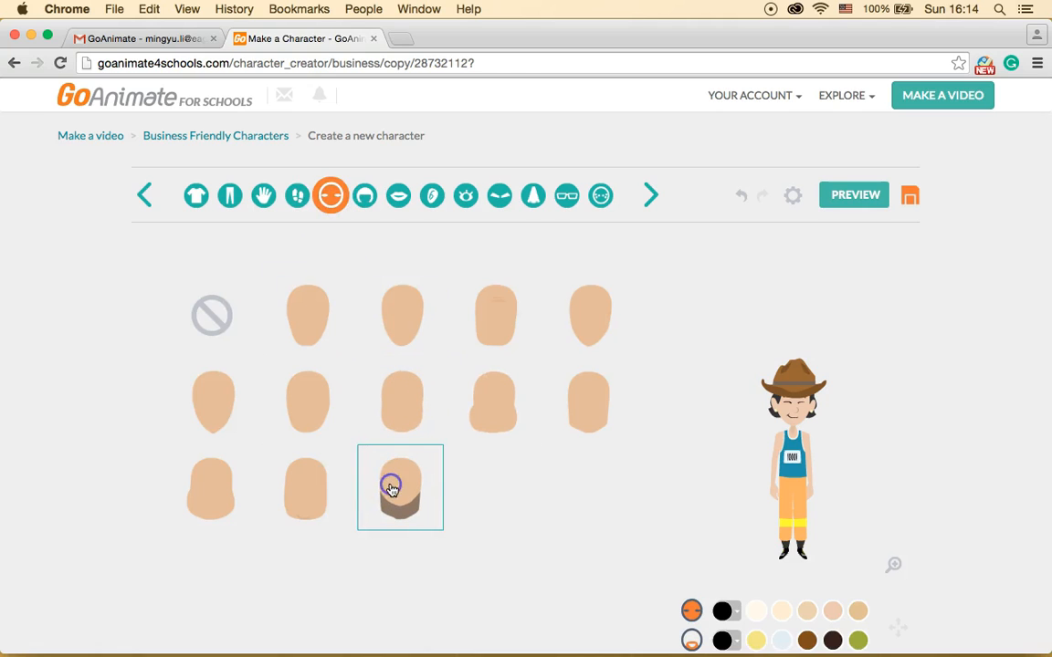
{"action": "left_click", "coordinate": [402, 404]}
{"action": "left_click", "coordinate": [399, 333]}
{"action": "left_click", "coordinate": [465, 336]}
{"action": "left_click", "coordinate": [399, 342]}
- Add a football helmet recoloured gold and save the character
{"action": "left_click", "coordinate": [366, 197]}
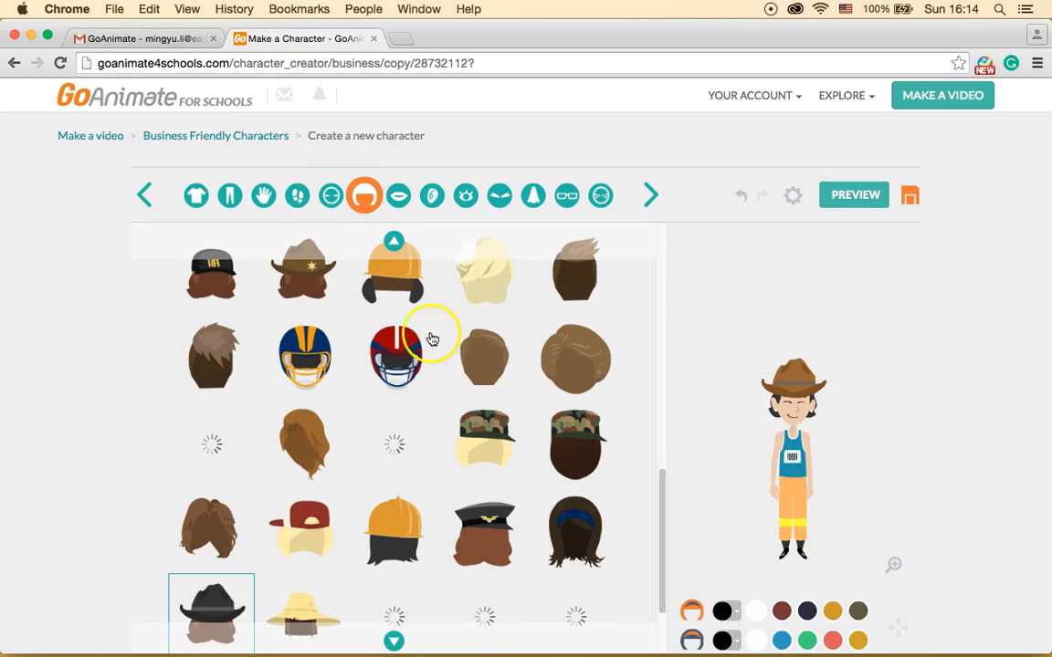
{"action": "left_click", "coordinate": [390, 355]}
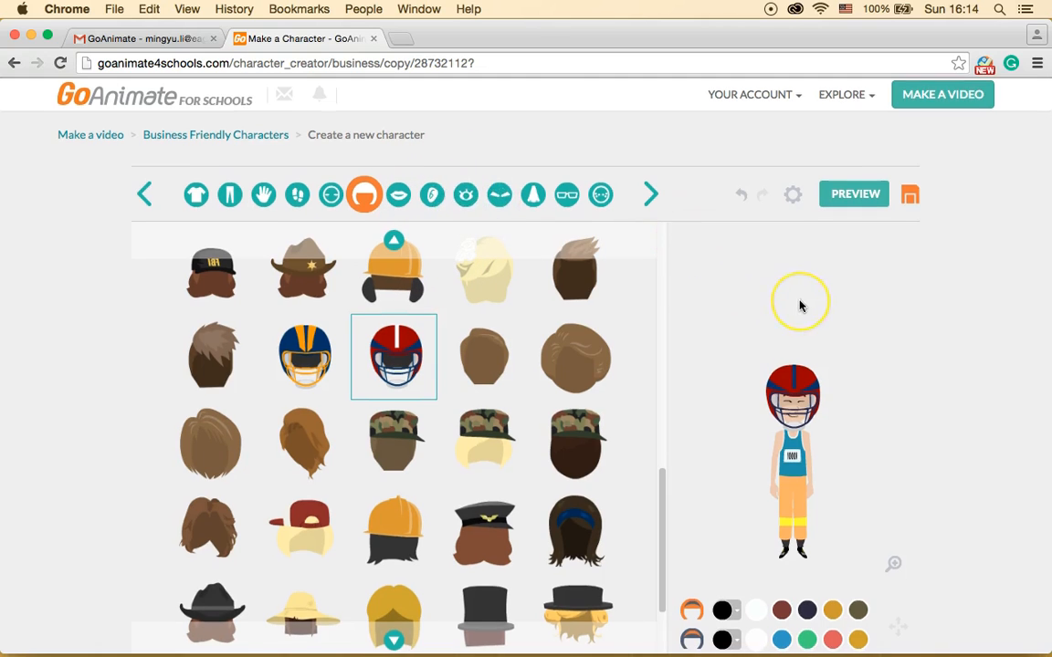
{"action": "scroll", "coordinate": [799, 305], "scroll_direction": "down", "scroll_amount": 3}
{"action": "scroll", "coordinate": [800, 306], "scroll_direction": "up", "scroll_amount": 1}
{"action": "left_click", "coordinate": [803, 519]}
{"action": "left_click", "coordinate": [833, 518]}
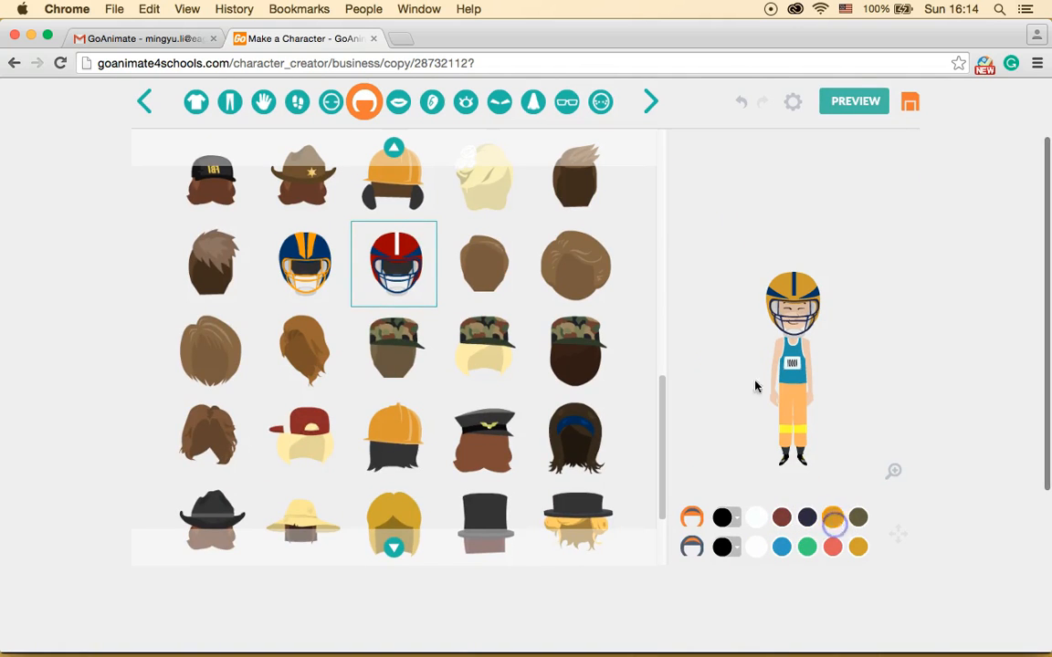
{"action": "scroll", "coordinate": [673, 277], "scroll_direction": "up", "scroll_amount": 3}
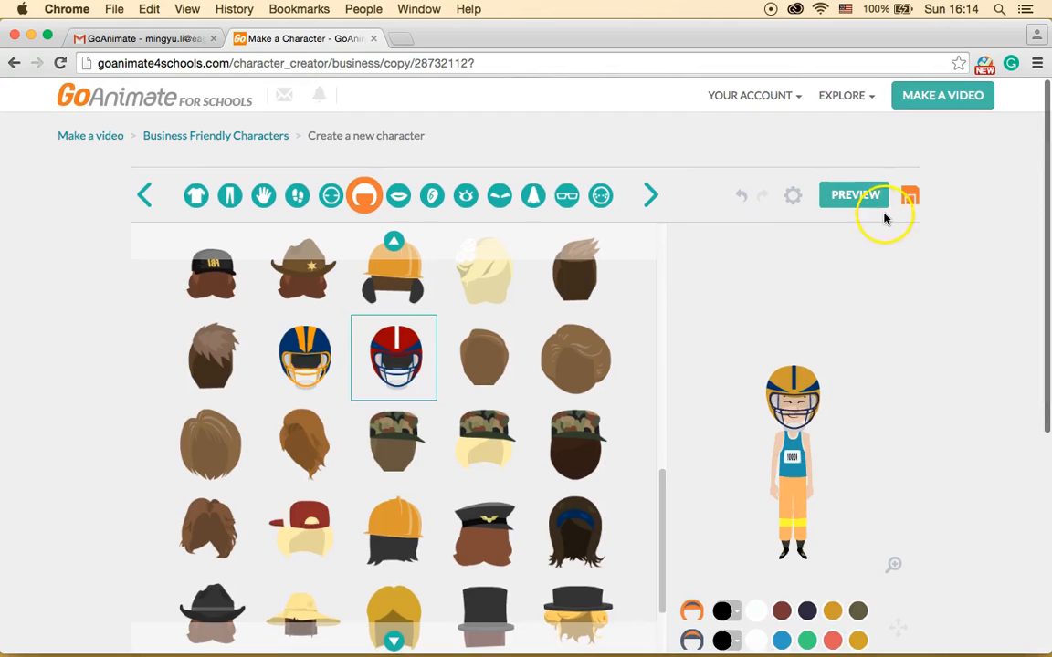
{"action": "left_click", "coordinate": [913, 197]}
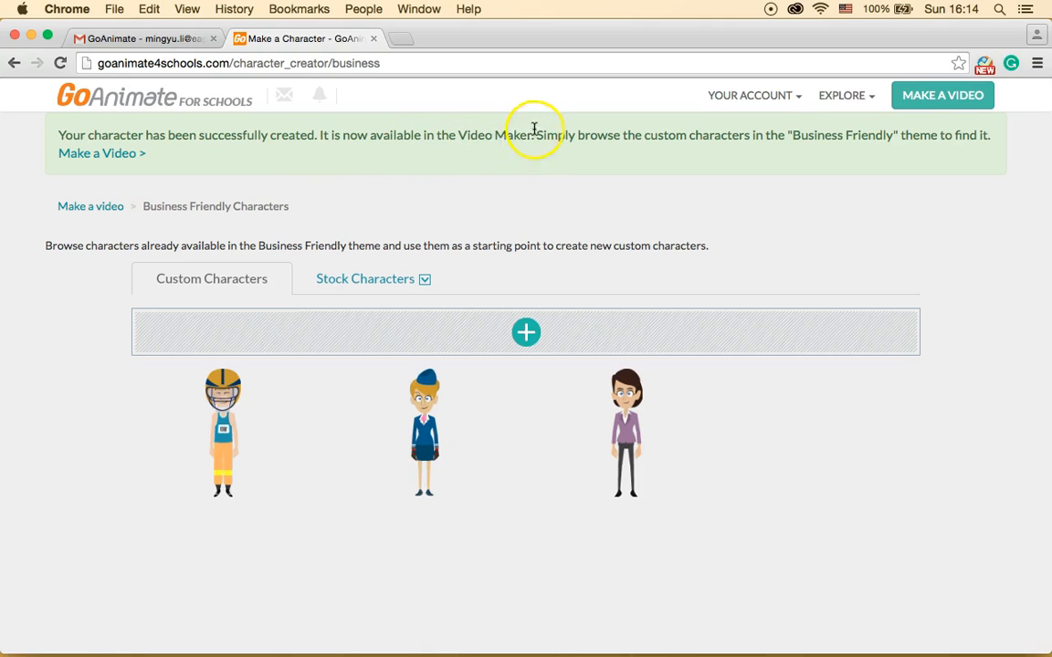
- Confirm the football character appears under Custom Characters and start a new video
{"action": "mouse_move", "coordinate": [193, 441]}
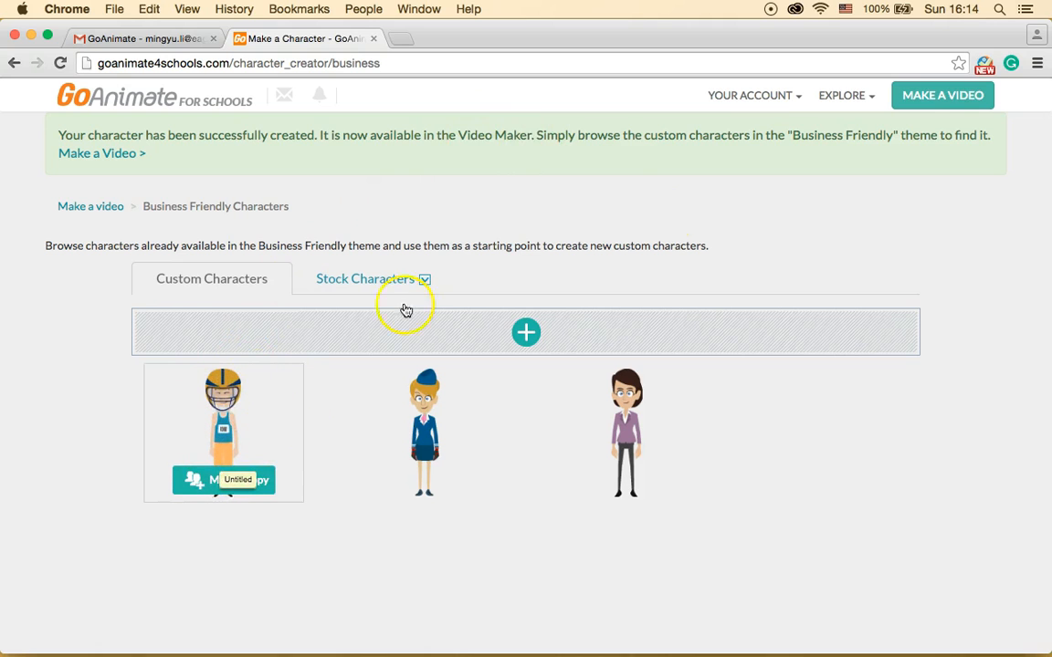
{"action": "left_click", "coordinate": [972, 97]}
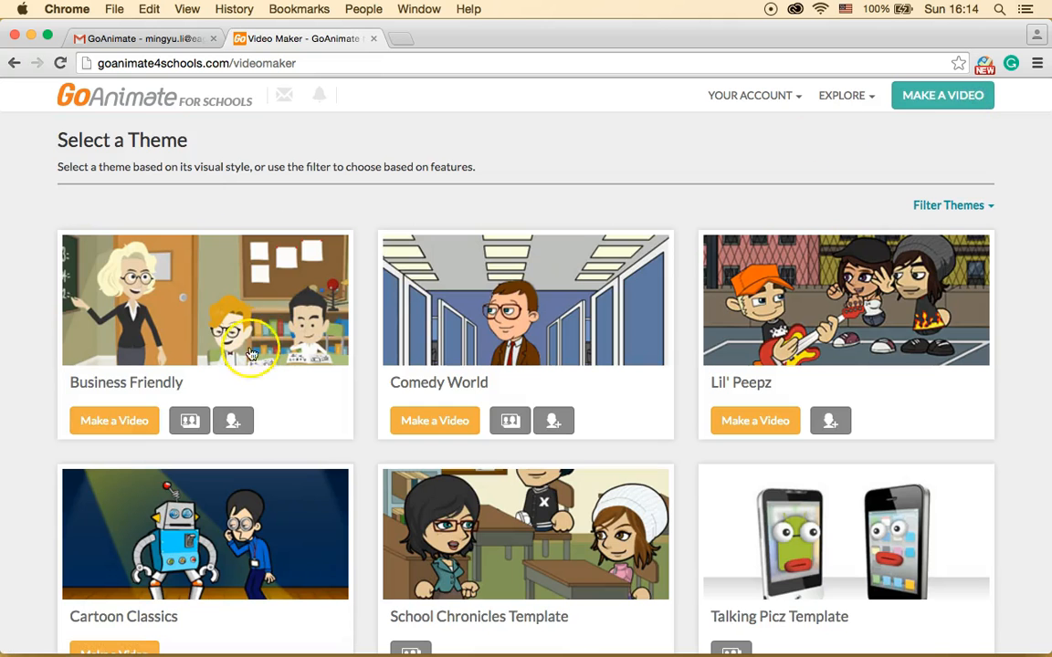
- Start a Business Friendly video and place the custom football player at the title scene's upper right
{"action": "left_click", "coordinate": [124, 422]}
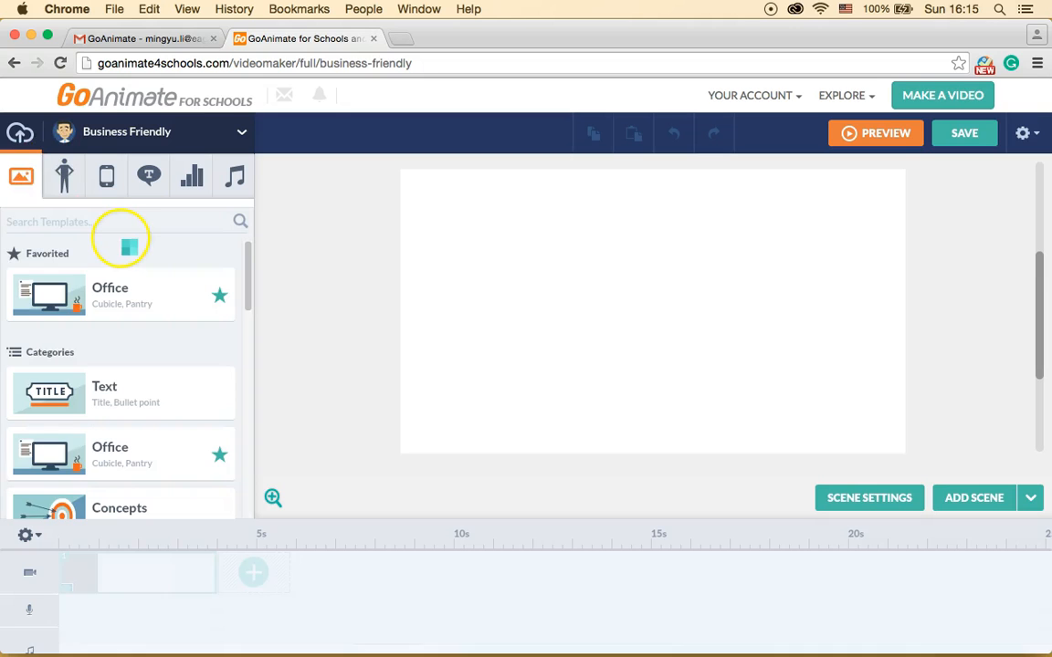
{"action": "left_click", "coordinate": [64, 179]}
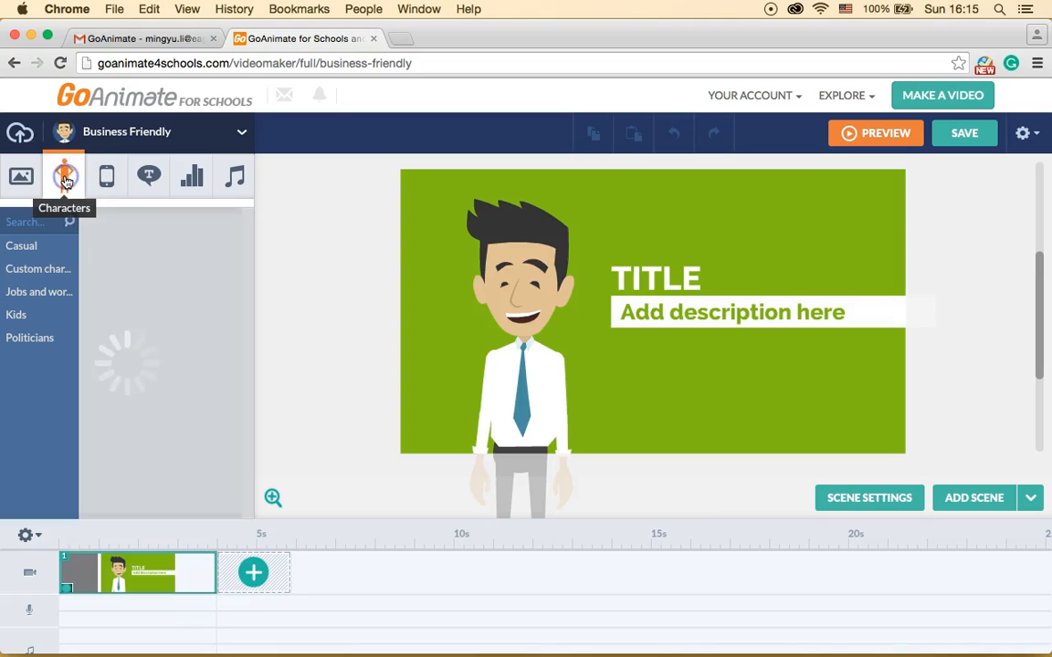
{"action": "left_click", "coordinate": [52, 270]}
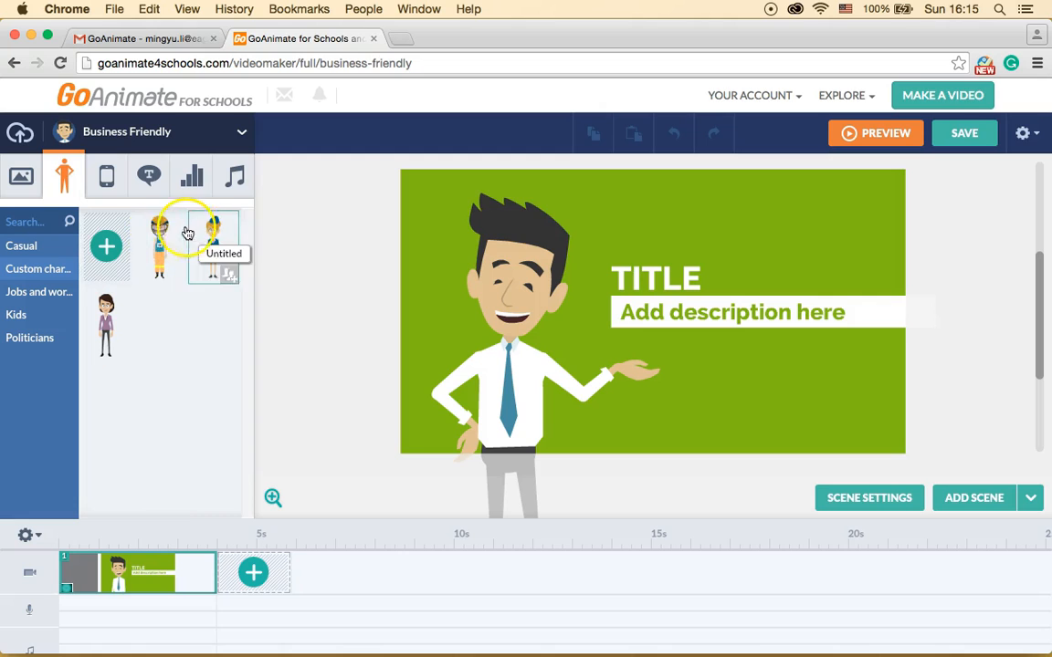
{"action": "left_click", "coordinate": [159, 232]}
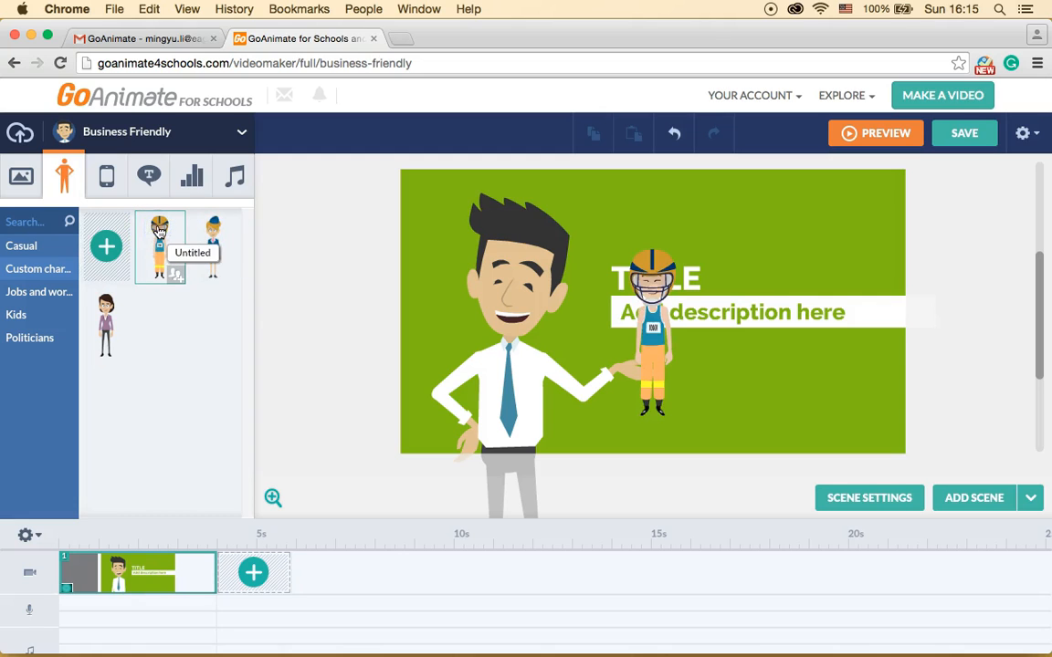
{"action": "left_click_drag", "start_coordinate": [652, 274], "coordinate": [793, 258]}
{"action": "left_click", "coordinate": [792, 258]}
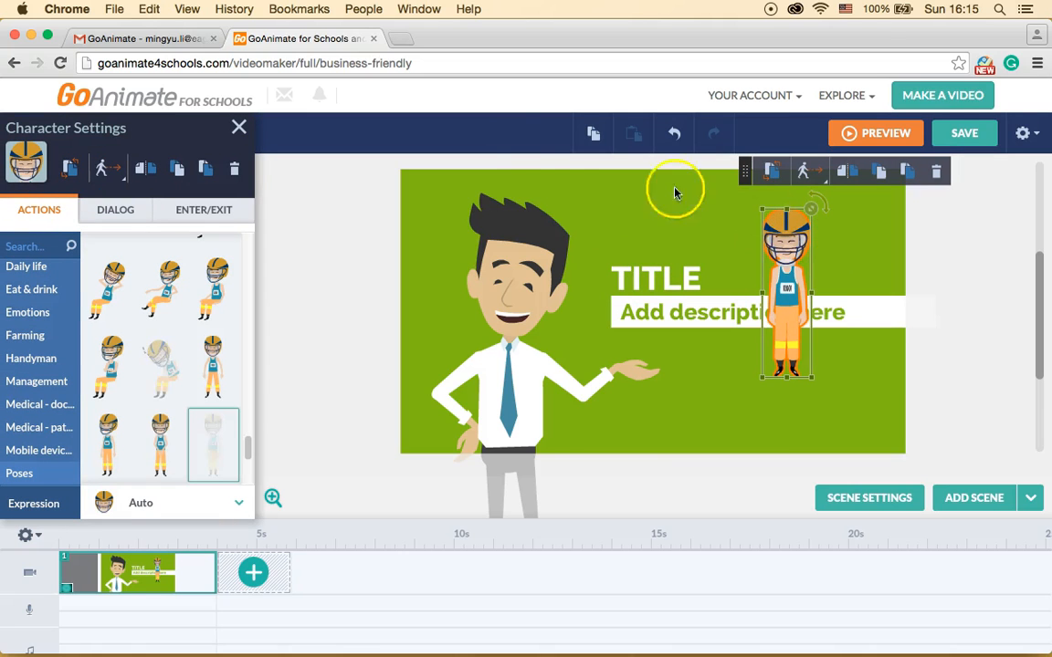
{"action": "left_click", "coordinate": [767, 95]}
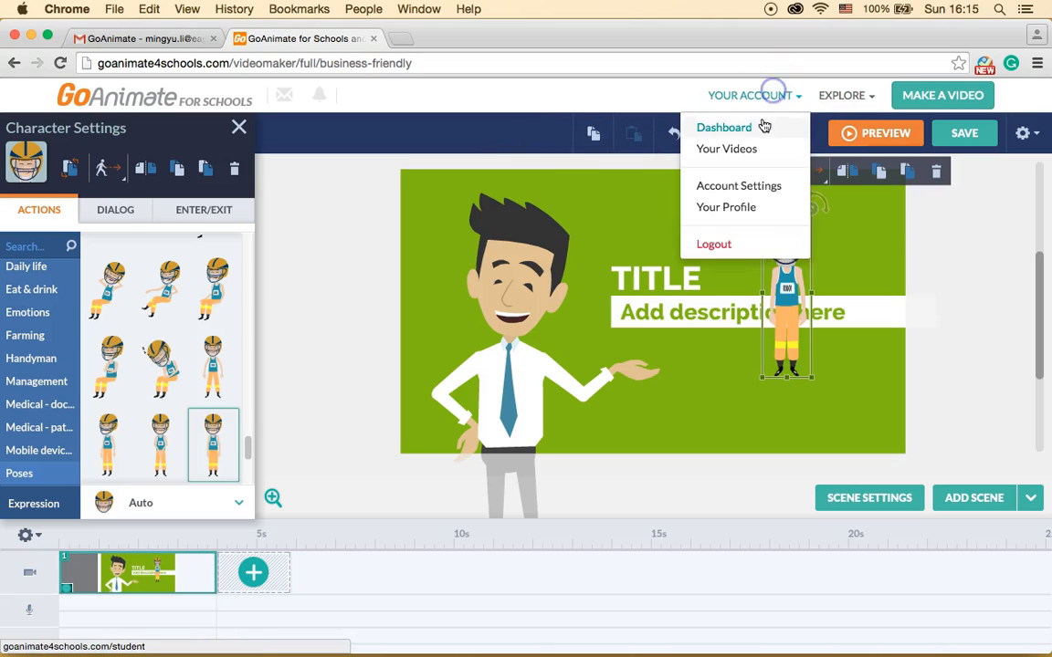
- Leave the video maker, view the published 'test 2' video, and return to the Dashboard
{"action": "left_click", "coordinate": [759, 125]}
{"action": "left_click", "coordinate": [598, 259]}
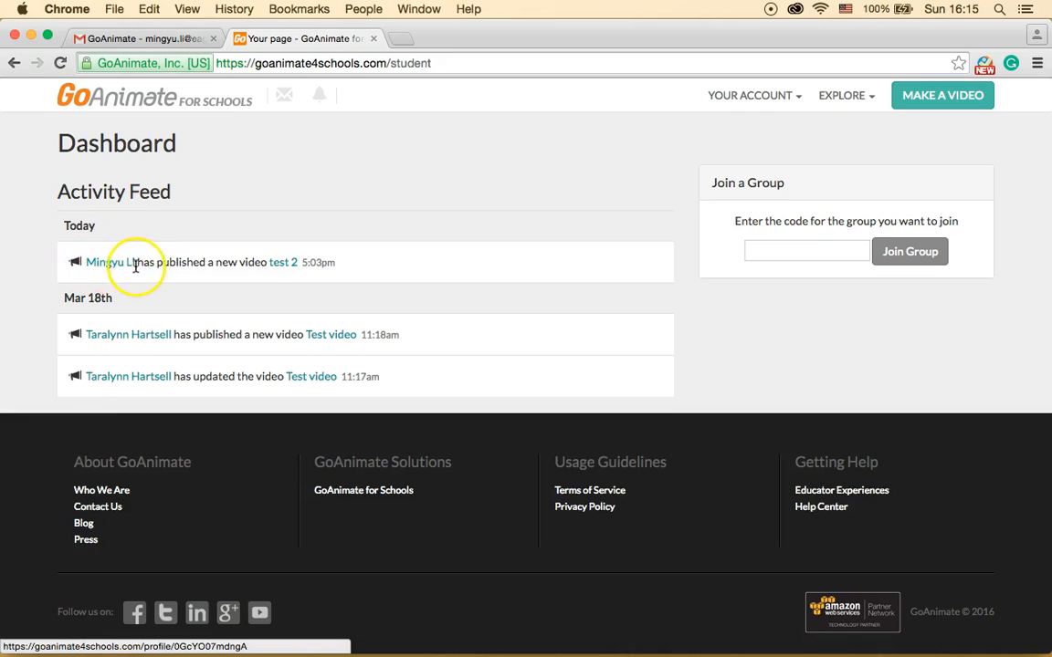
{"action": "left_click", "coordinate": [287, 267]}
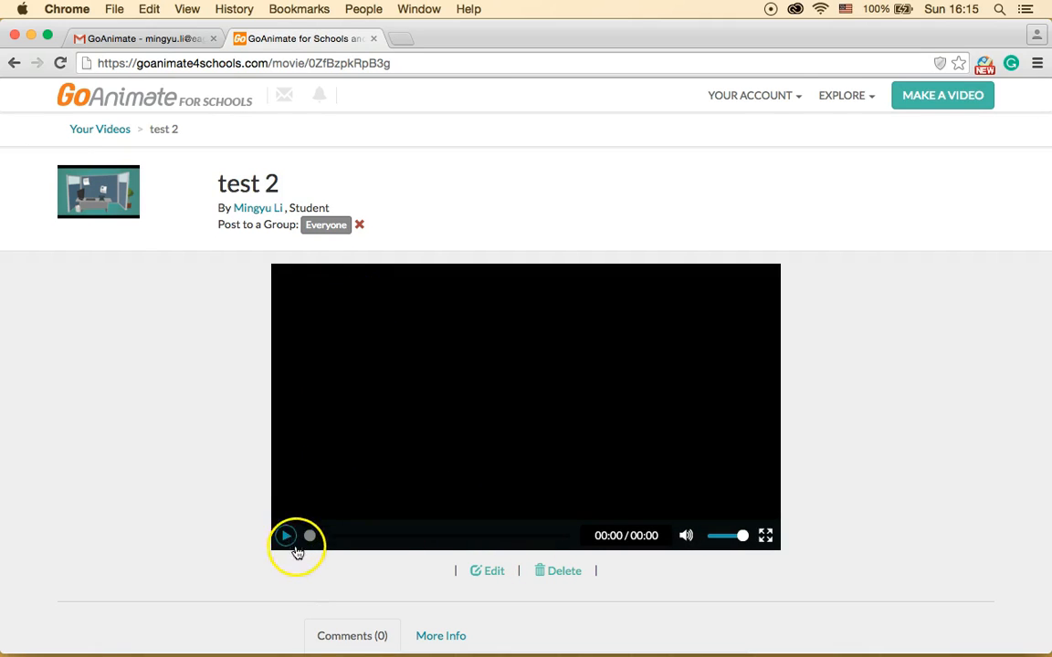
{"action": "left_click", "coordinate": [772, 95]}
{"action": "left_click", "coordinate": [758, 130]}
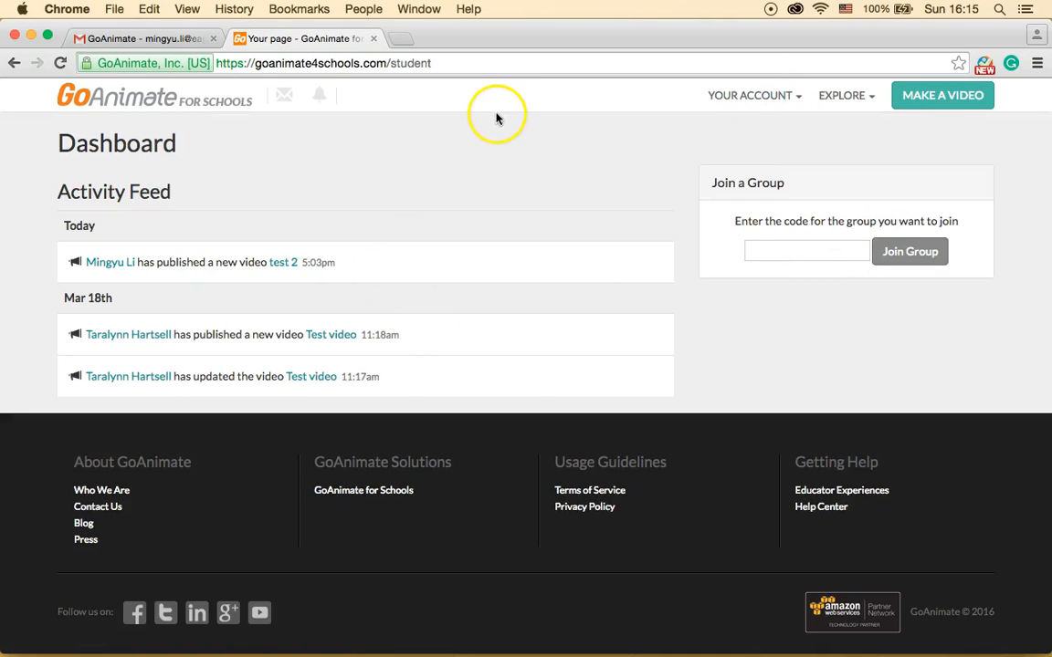